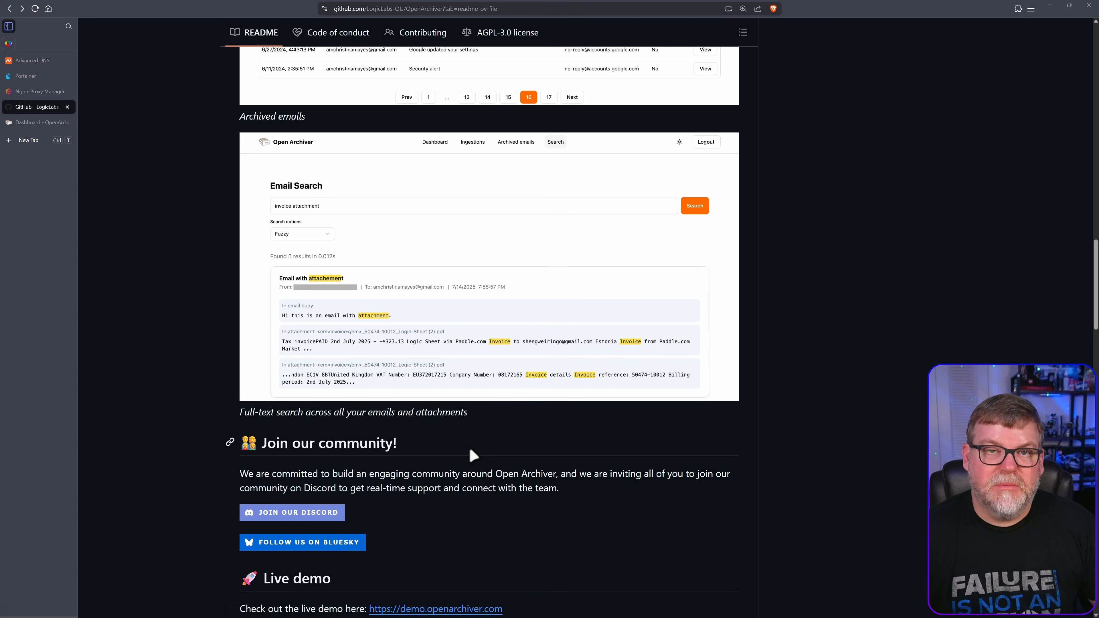
Go to the Open Archiver dashboard and show the light, dark and system theme choices
{"action": "scroll", "coordinate": [471, 461], "scroll_direction": "down", "scroll_amount": 3}
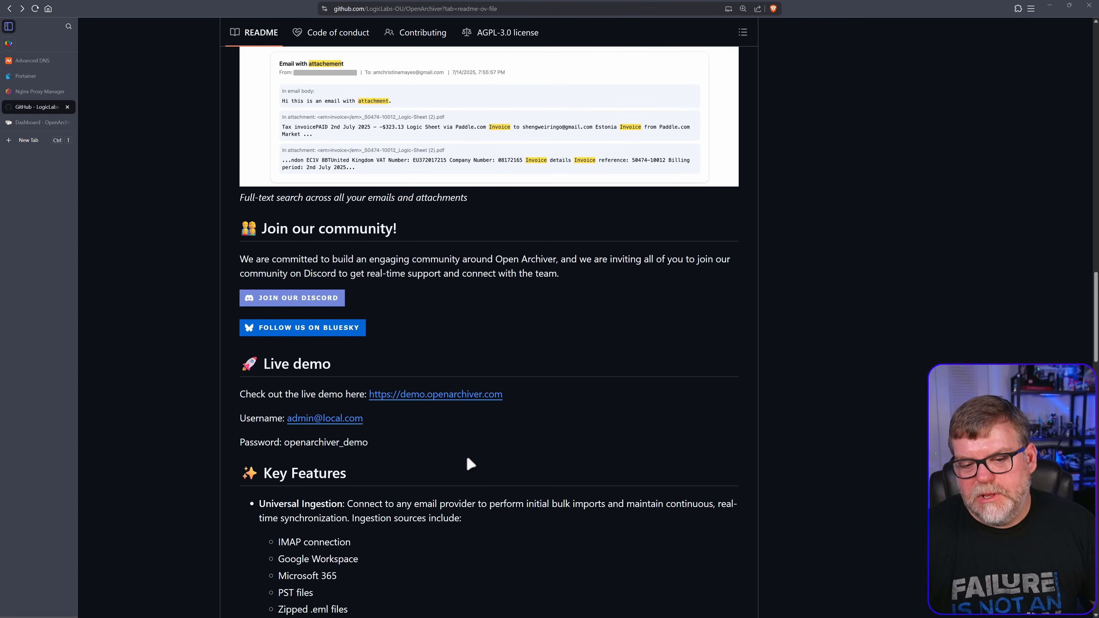
{"action": "scroll", "coordinate": [468, 456], "scroll_direction": "down", "scroll_amount": 2}
{"action": "scroll", "coordinate": [359, 466], "scroll_direction": "down", "scroll_amount": 3}
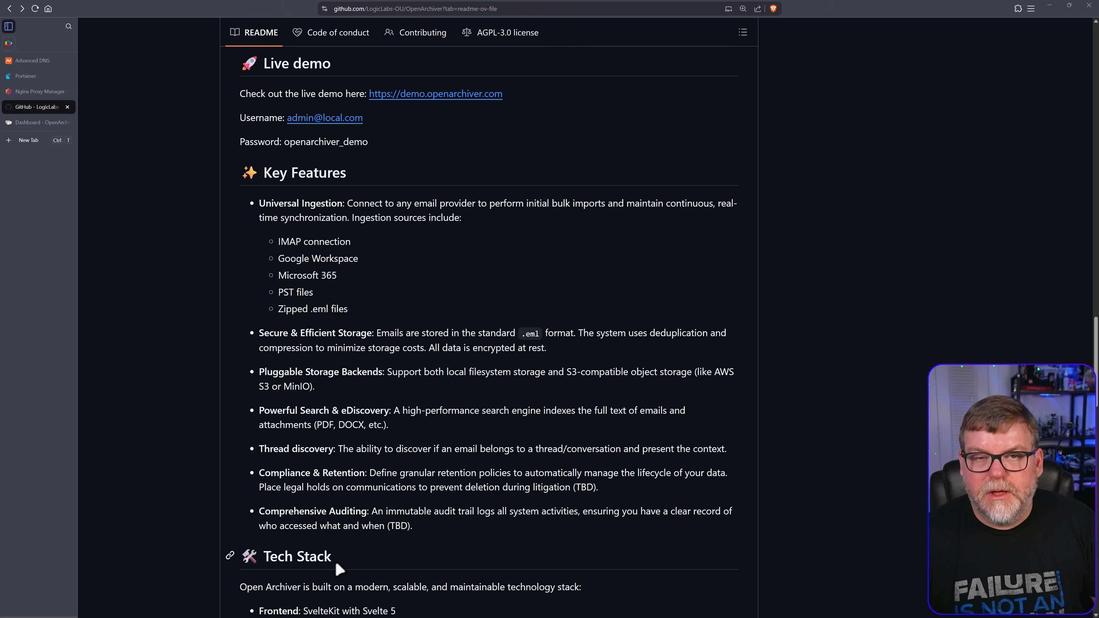
{"action": "scroll", "coordinate": [523, 514], "scroll_direction": "down", "scroll_amount": 1}
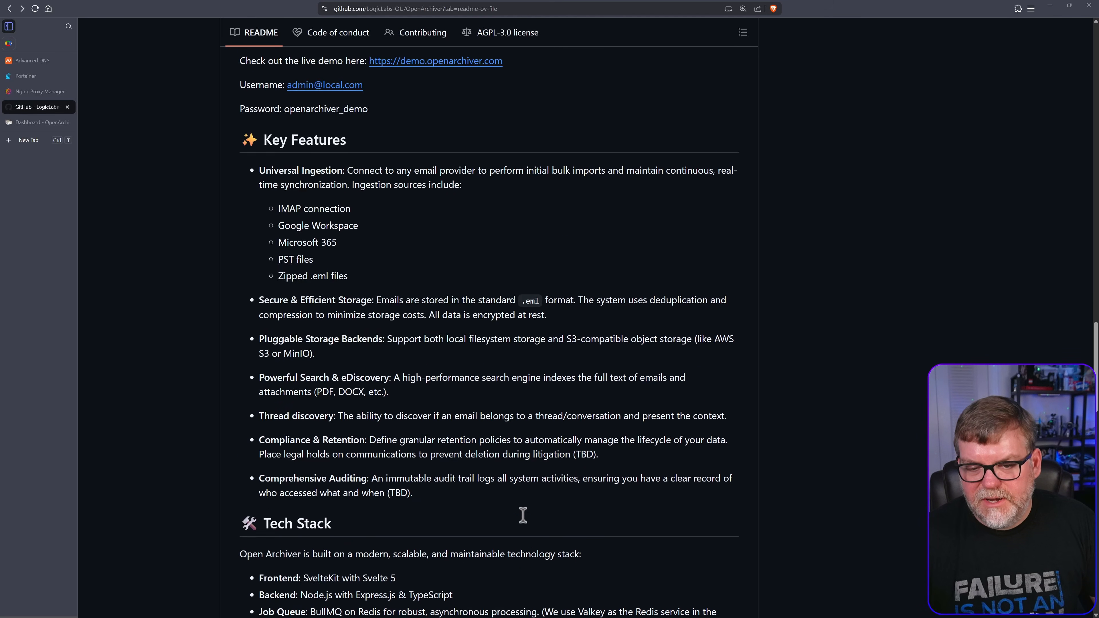
{"action": "scroll", "coordinate": [523, 515], "scroll_direction": "down", "scroll_amount": 8}
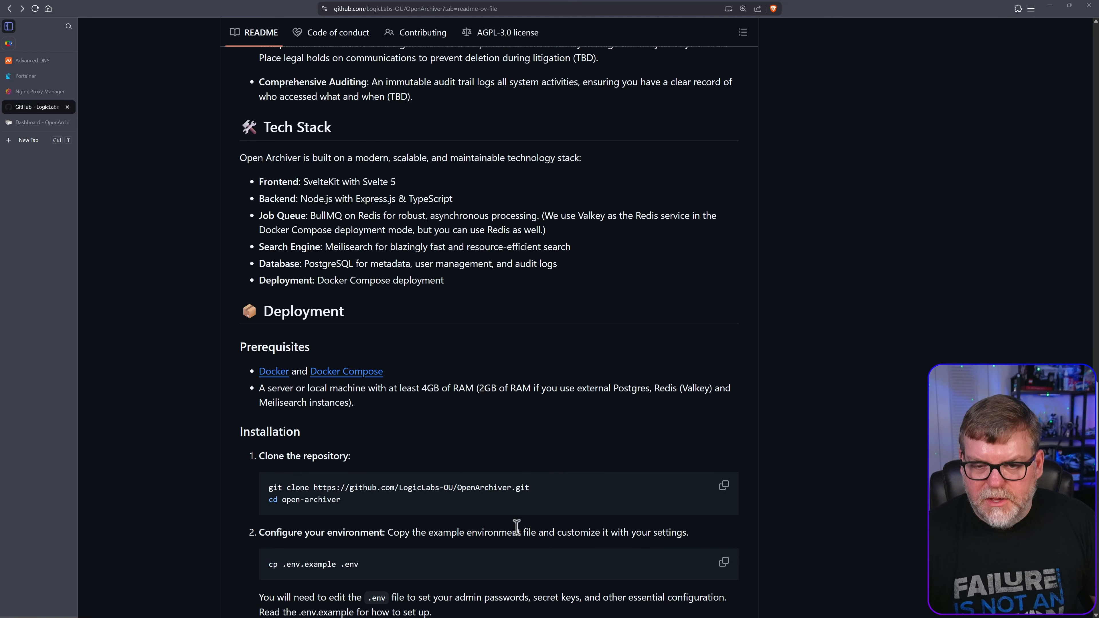
{"action": "scroll", "coordinate": [516, 527], "scroll_direction": "down", "scroll_amount": 7}
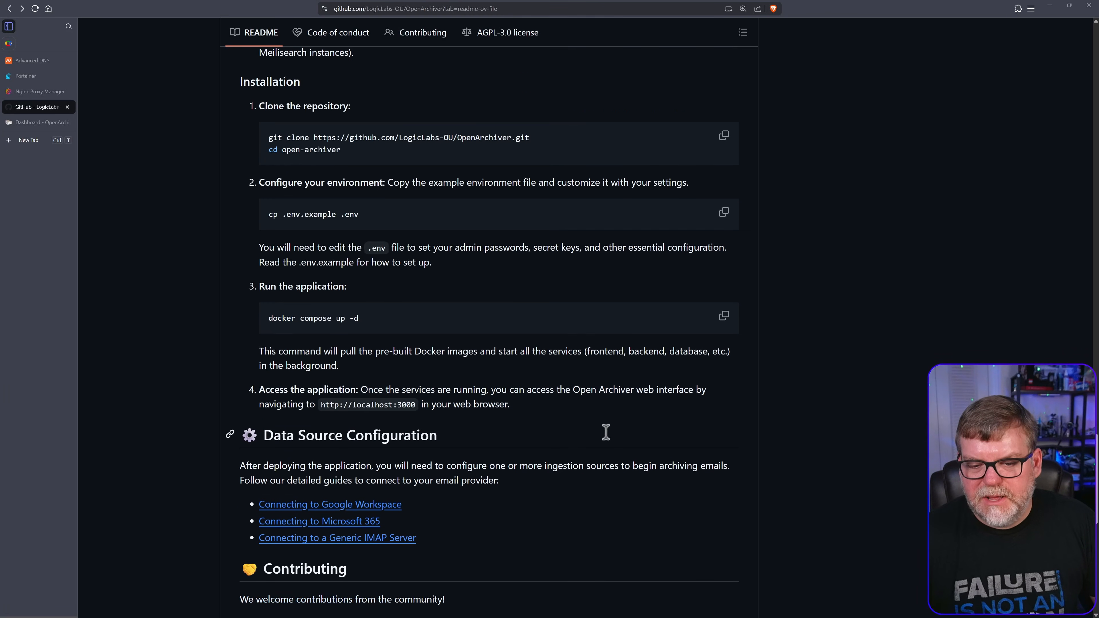
{"action": "scroll", "coordinate": [600, 418], "scroll_direction": "up", "scroll_amount": 1}
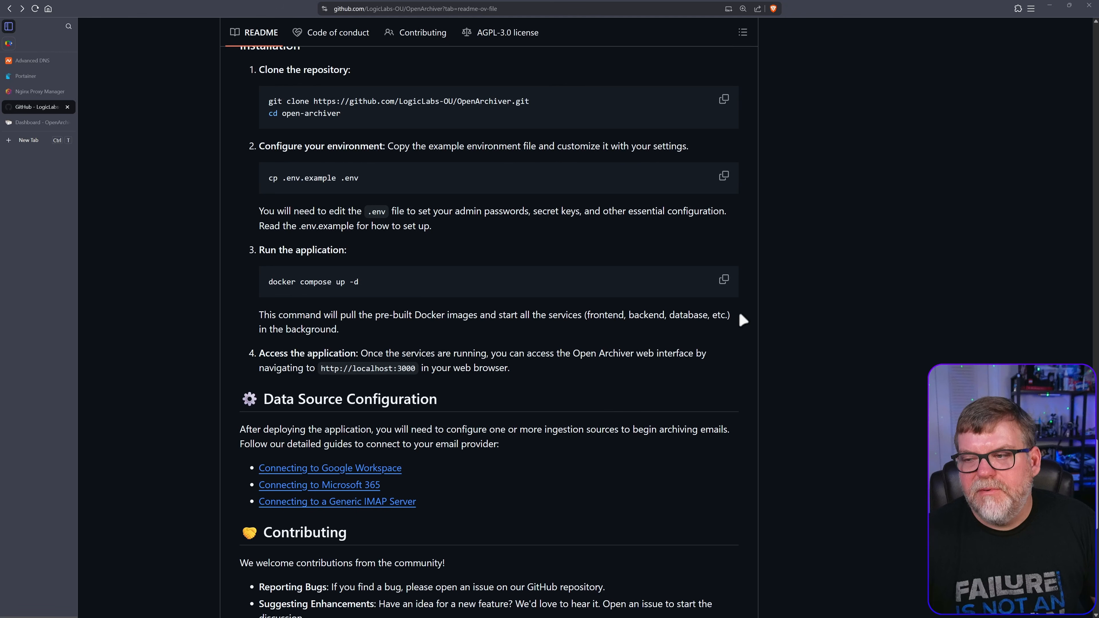
{"action": "scroll", "coordinate": [795, 344], "scroll_direction": "down", "scroll_amount": 8}
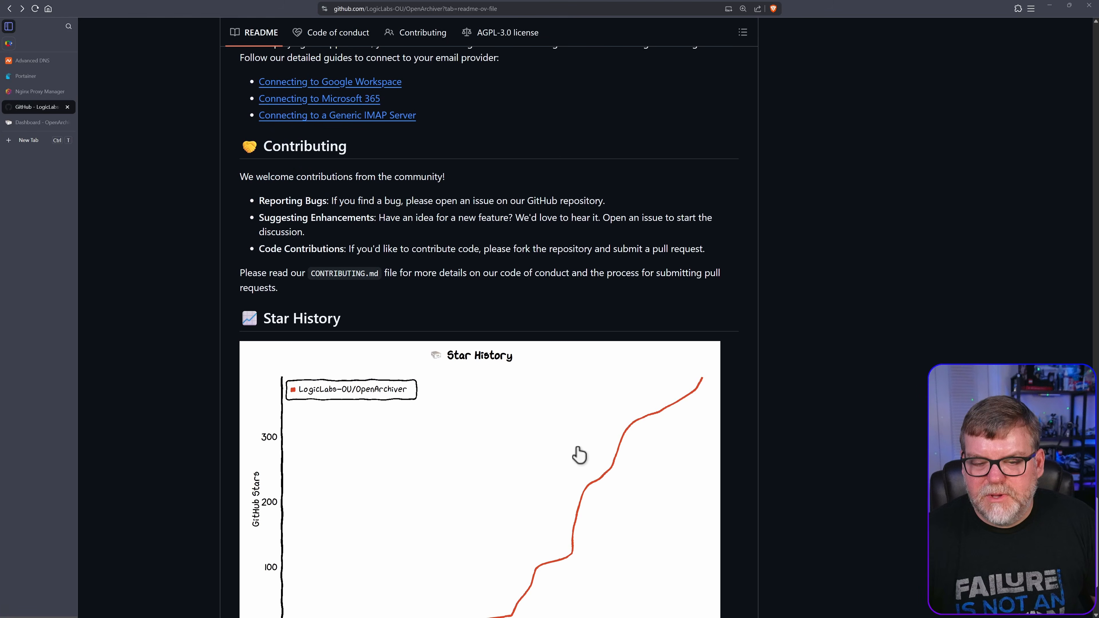
{"action": "scroll", "coordinate": [579, 455], "scroll_direction": "up", "scroll_amount": 4}
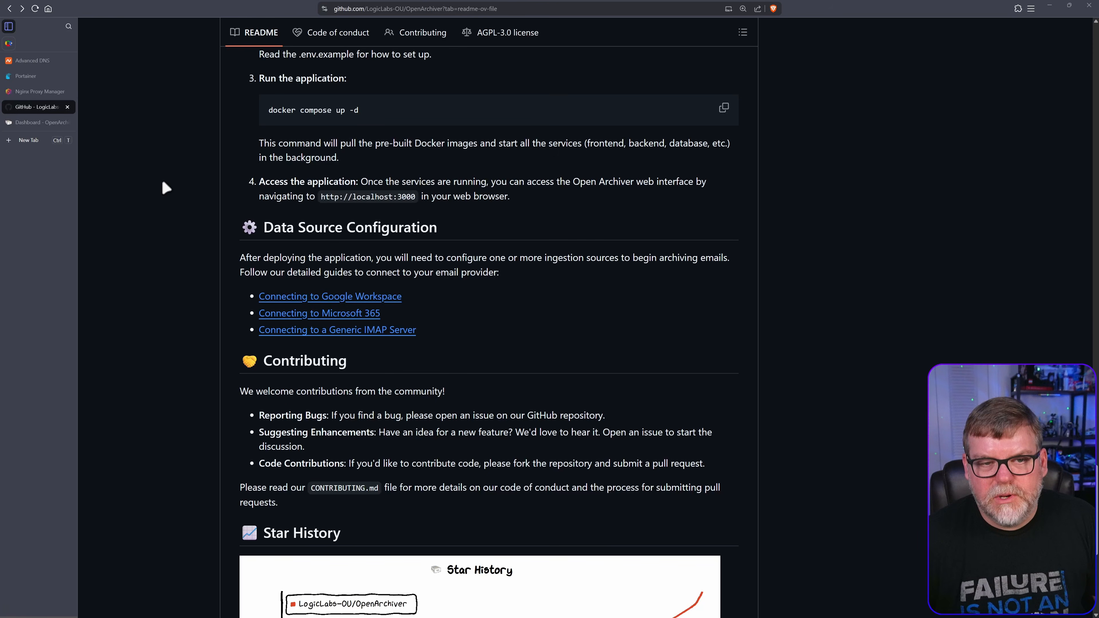
{"action": "scroll", "coordinate": [385, 368], "scroll_direction": "up", "scroll_amount": 8}
{"action": "scroll", "coordinate": [395, 383], "scroll_direction": "up", "scroll_amount": 10}
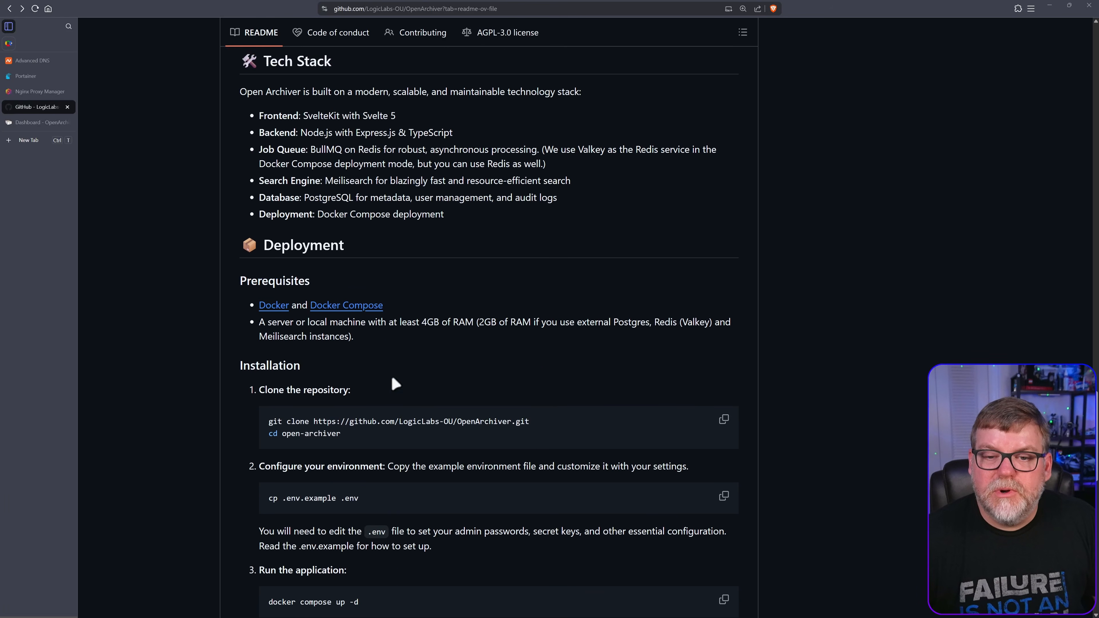
{"action": "scroll", "coordinate": [413, 417], "scroll_direction": "up", "scroll_amount": 3}
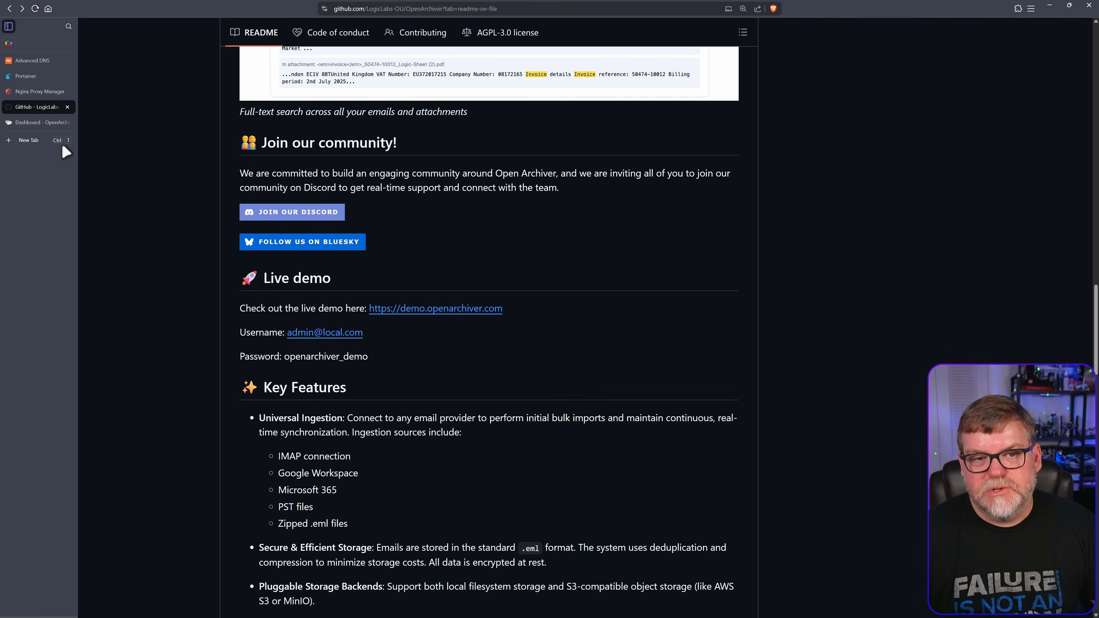
{"action": "left_click", "coordinate": [40, 123]}
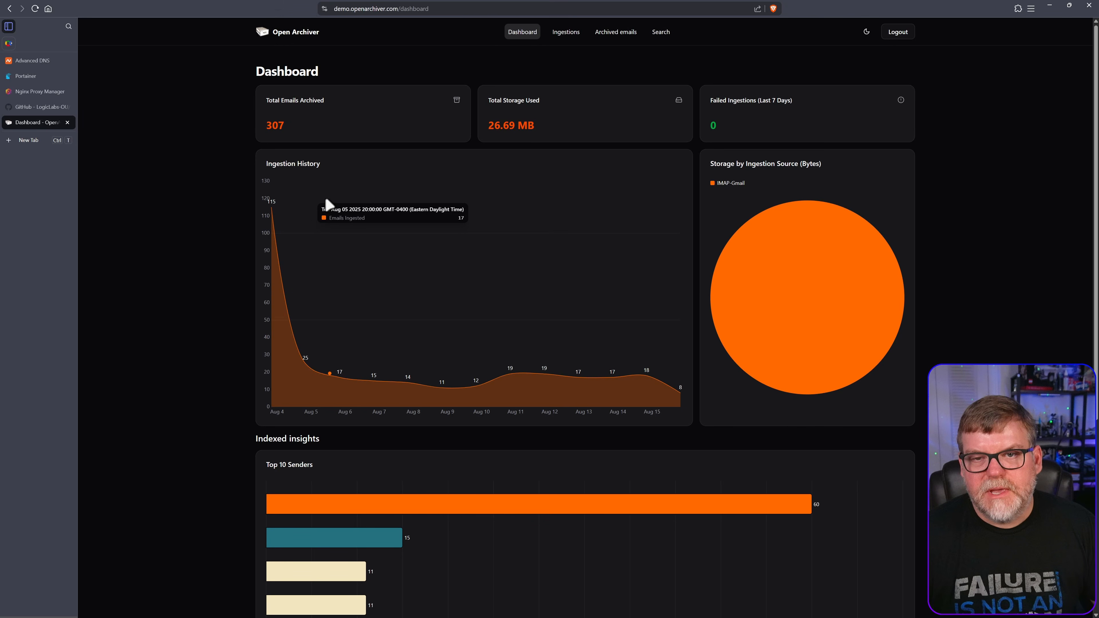
{"action": "left_click", "coordinate": [865, 33]}
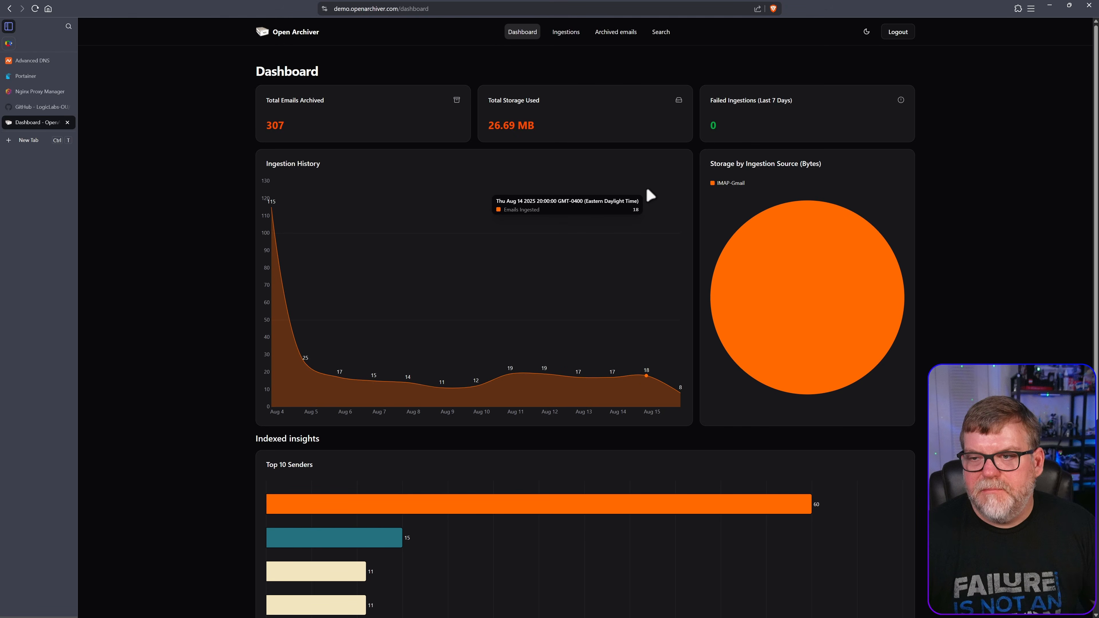
Open Ingestions and try Edit from the IMAP-Gmail source's Actions menu
{"action": "scroll", "coordinate": [357, 306], "scroll_direction": "down", "scroll_amount": 4}
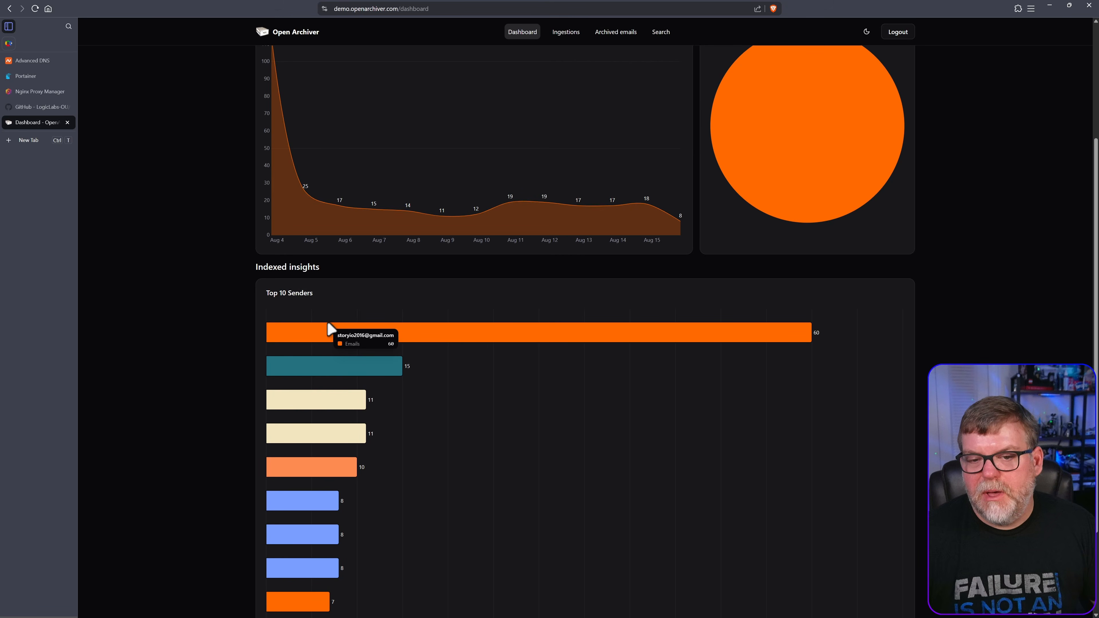
{"action": "scroll", "coordinate": [310, 549], "scroll_direction": "down", "scroll_amount": 3}
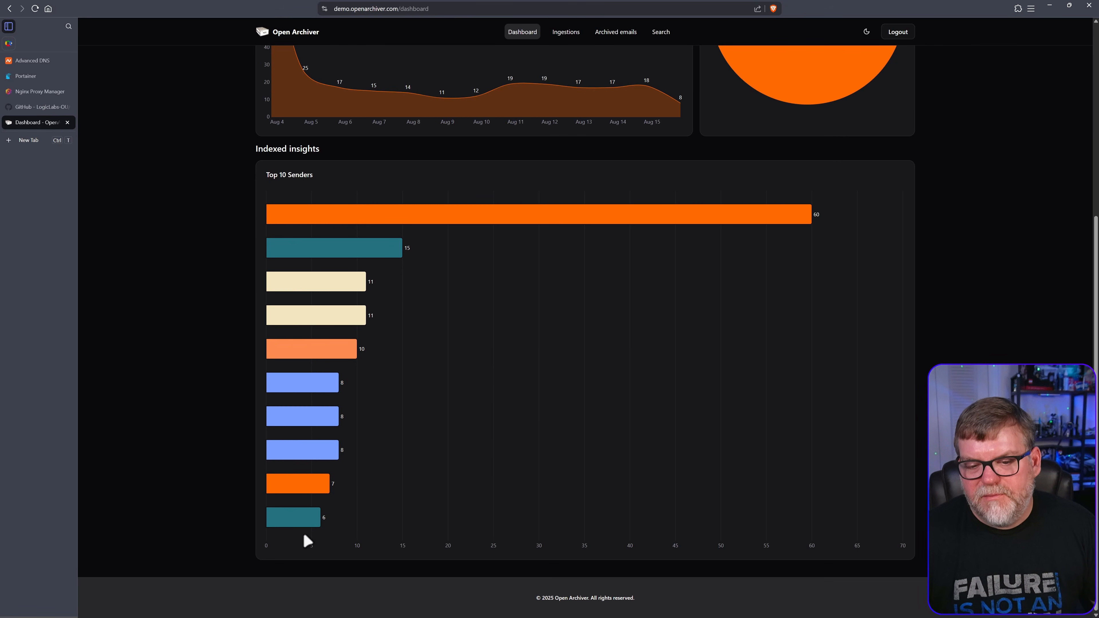
{"action": "scroll", "coordinate": [319, 442], "scroll_direction": "up", "scroll_amount": 5}
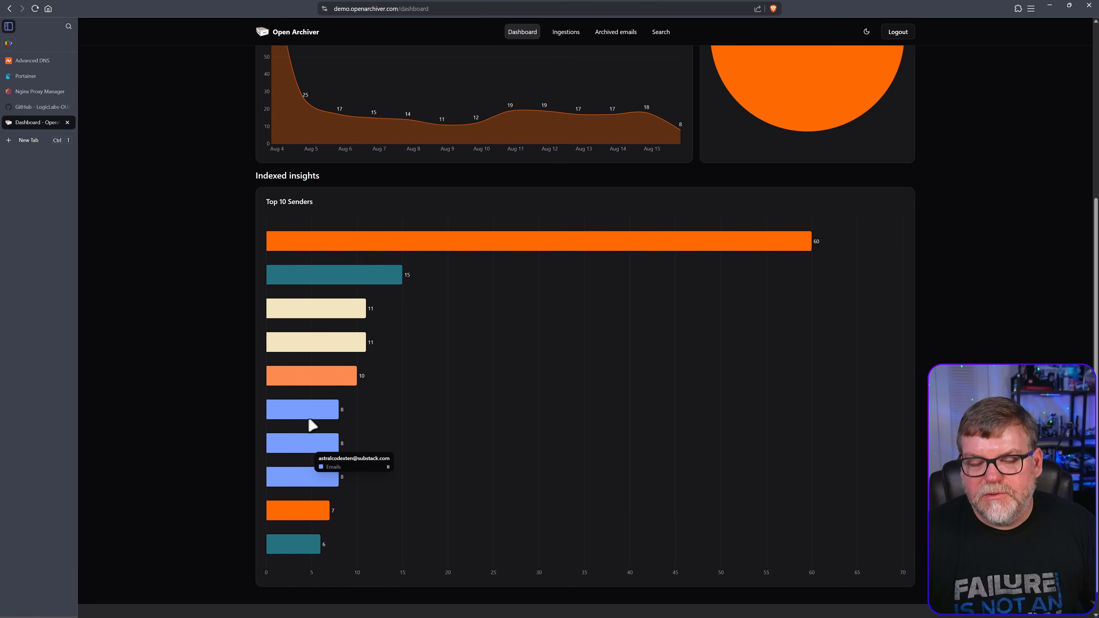
{"action": "scroll", "coordinate": [510, 433], "scroll_direction": "up", "scroll_amount": 2}
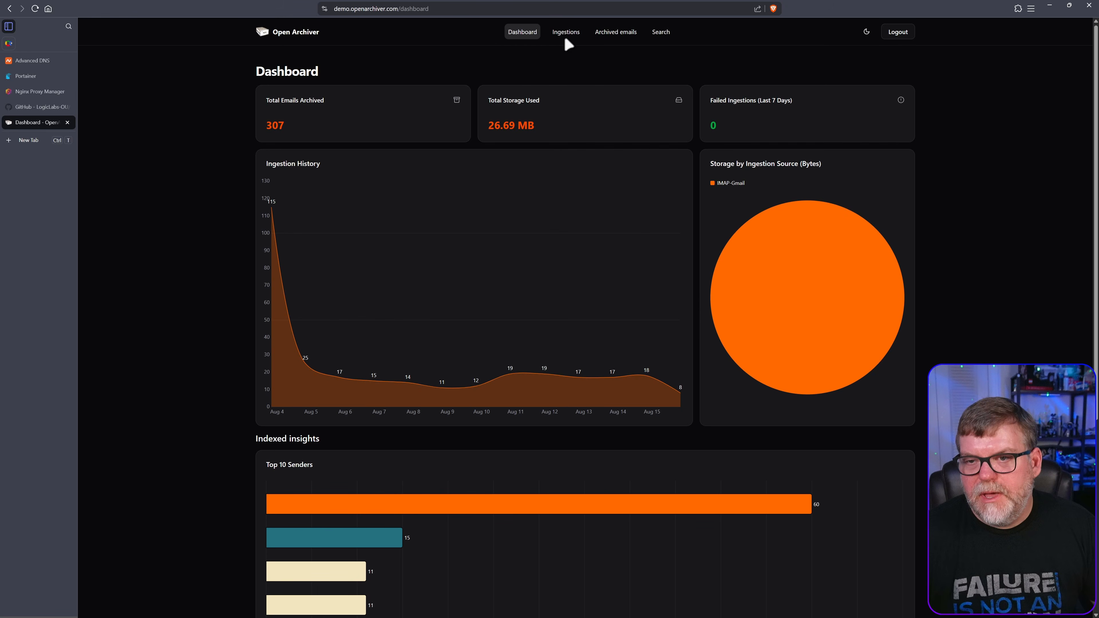
{"action": "left_click", "coordinate": [573, 34]}
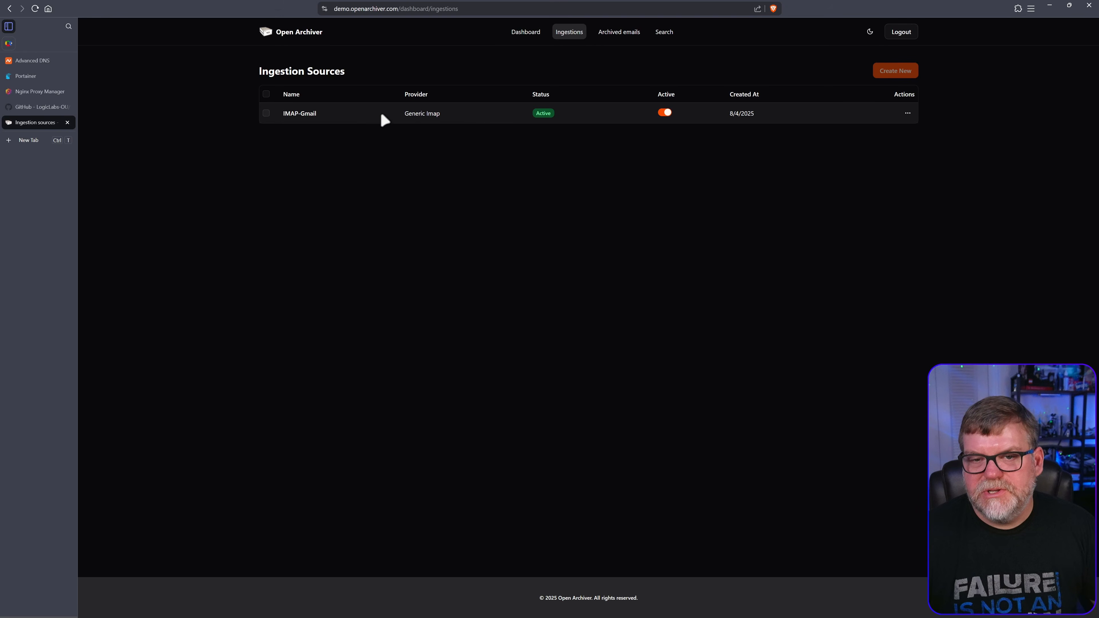
{"action": "left_click", "coordinate": [295, 114]}
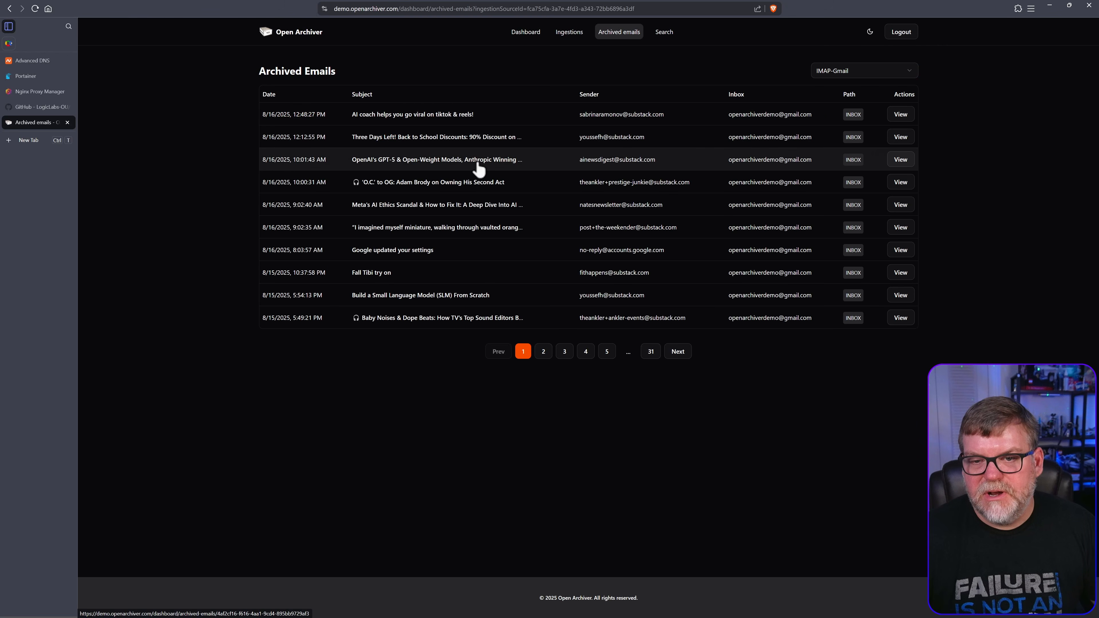
{"action": "key", "text": "alt+Left"}
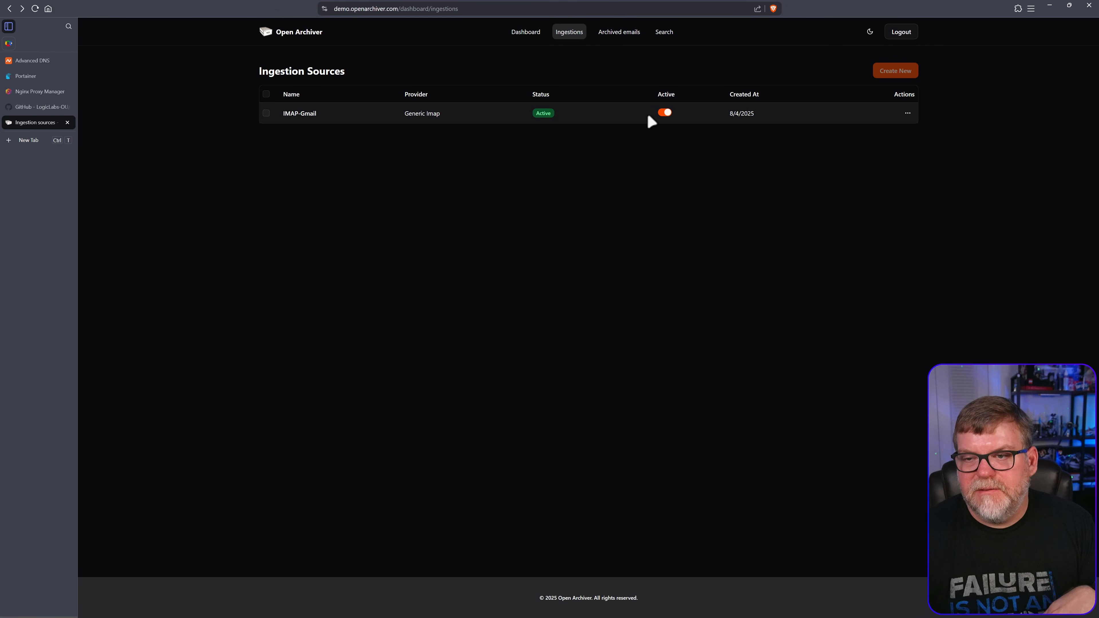
{"action": "left_click", "coordinate": [911, 113]}
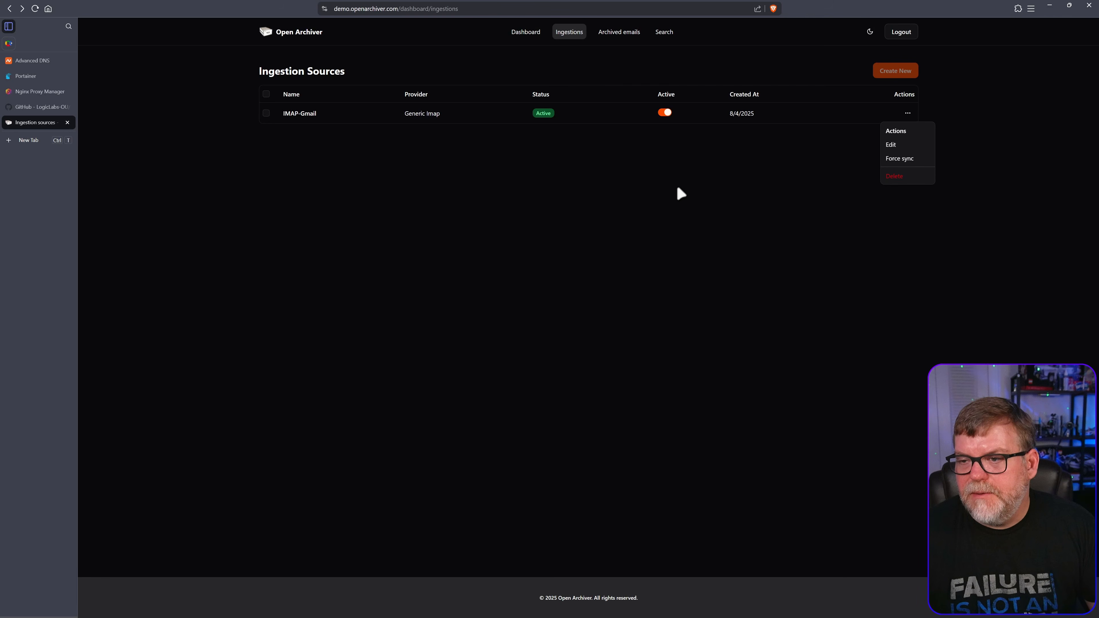
{"action": "left_click", "coordinate": [889, 145]}
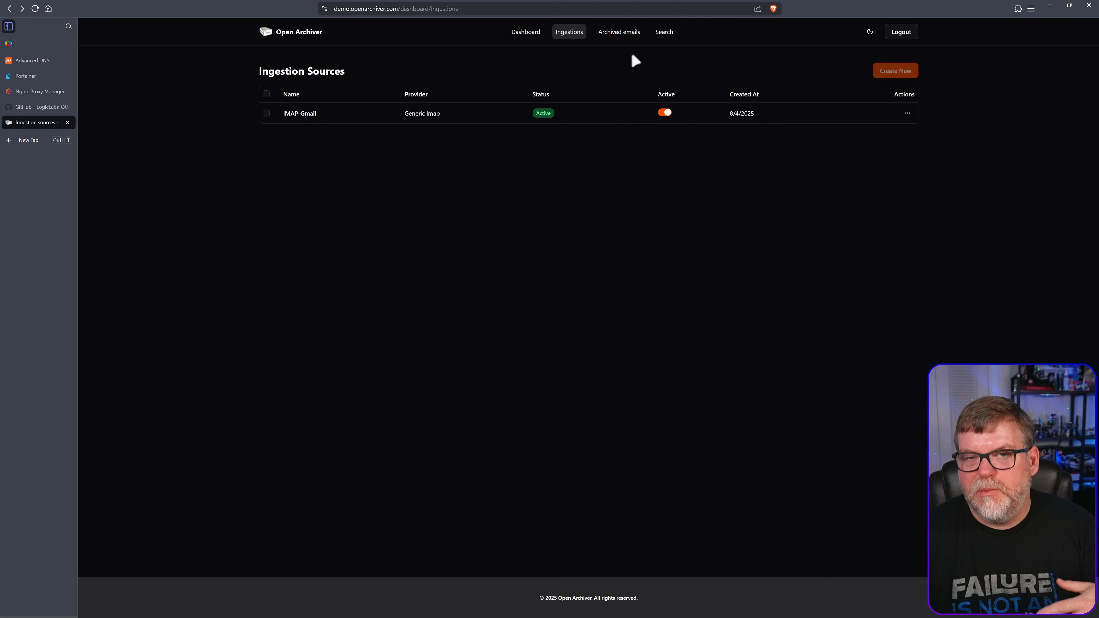
Open Archived emails, glance at the source filter, and page forward to page 4
{"action": "left_click", "coordinate": [626, 34]}
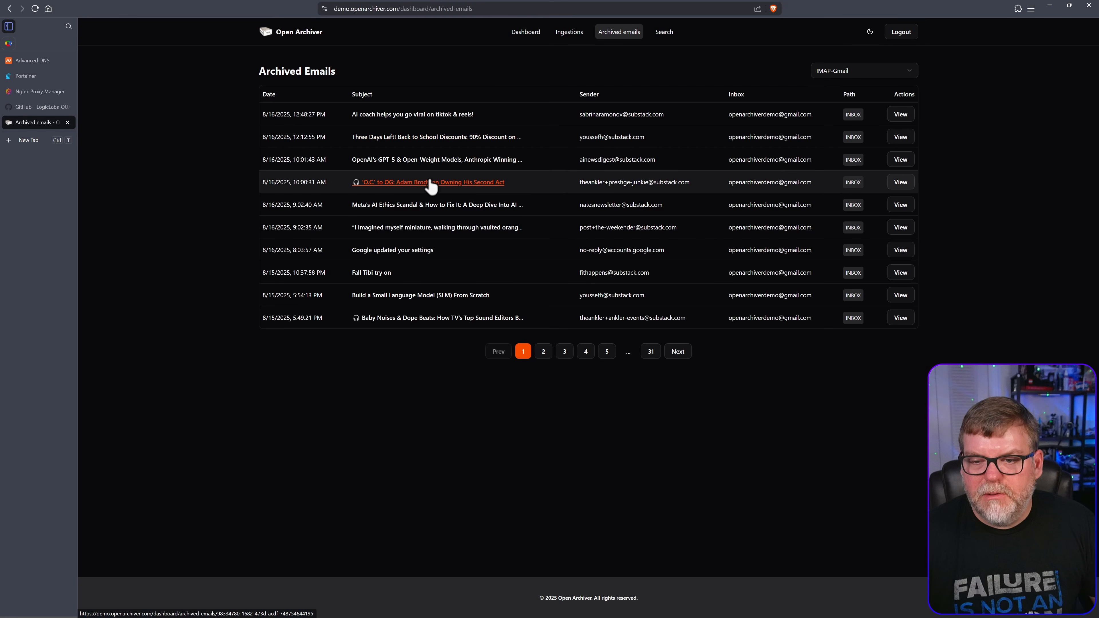
{"action": "left_click", "coordinate": [848, 72]}
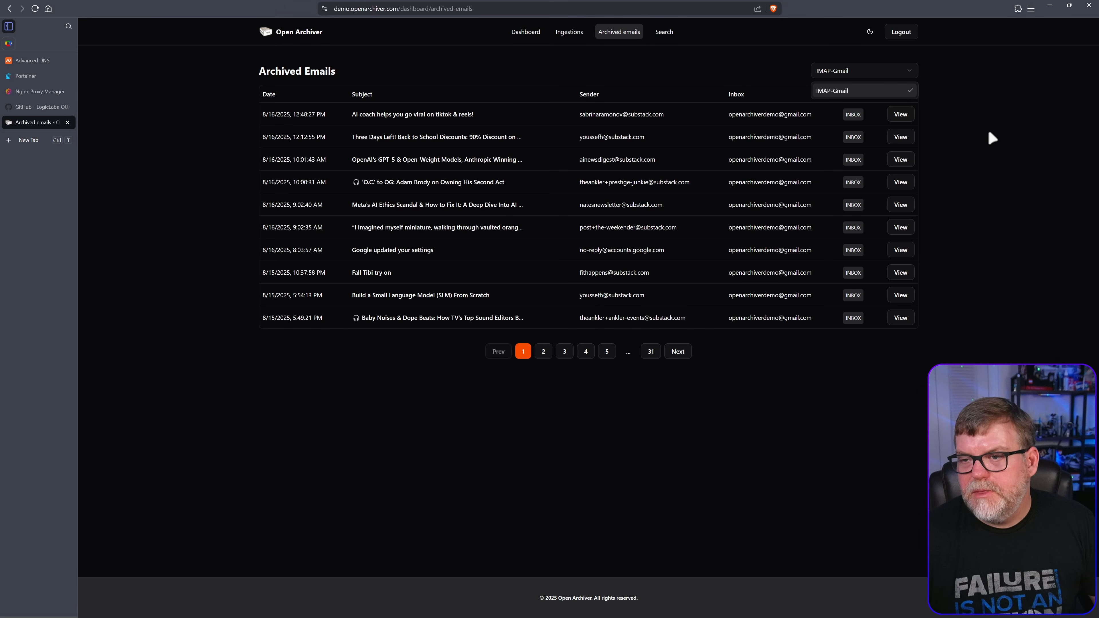
{"action": "left_click", "coordinate": [1046, 175]}
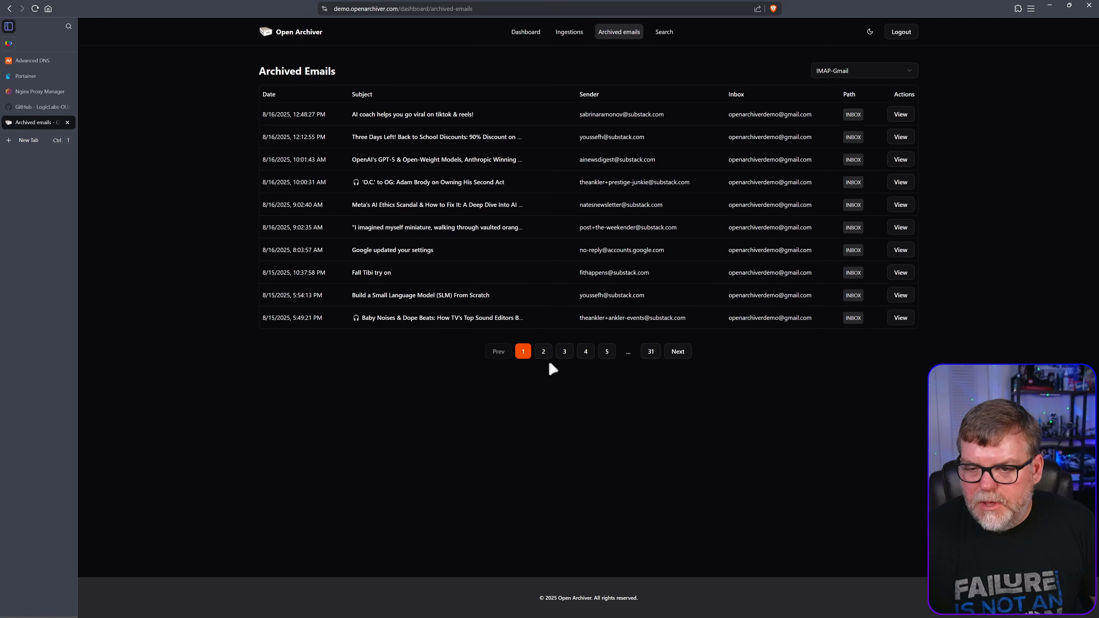
{"action": "left_click", "coordinate": [543, 353]}
{"action": "left_click", "coordinate": [564, 354]}
{"action": "left_click", "coordinate": [586, 353]}
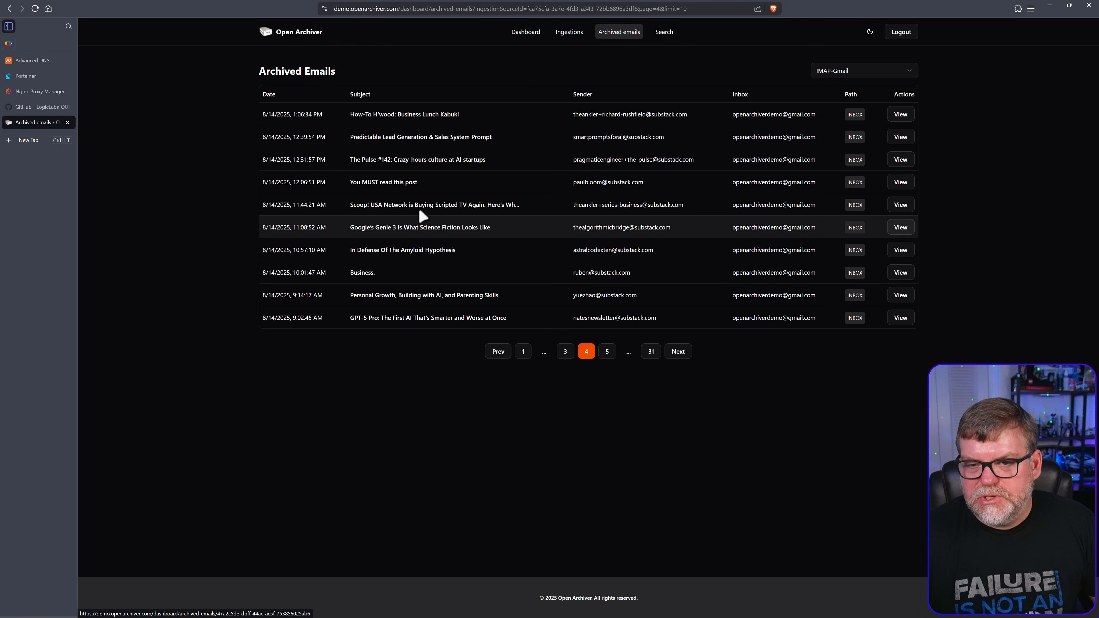
Open the 'How-To H'wood: Business Lunch Kabuki' email and select 'How-To' in its title
{"action": "left_click", "coordinate": [384, 116]}
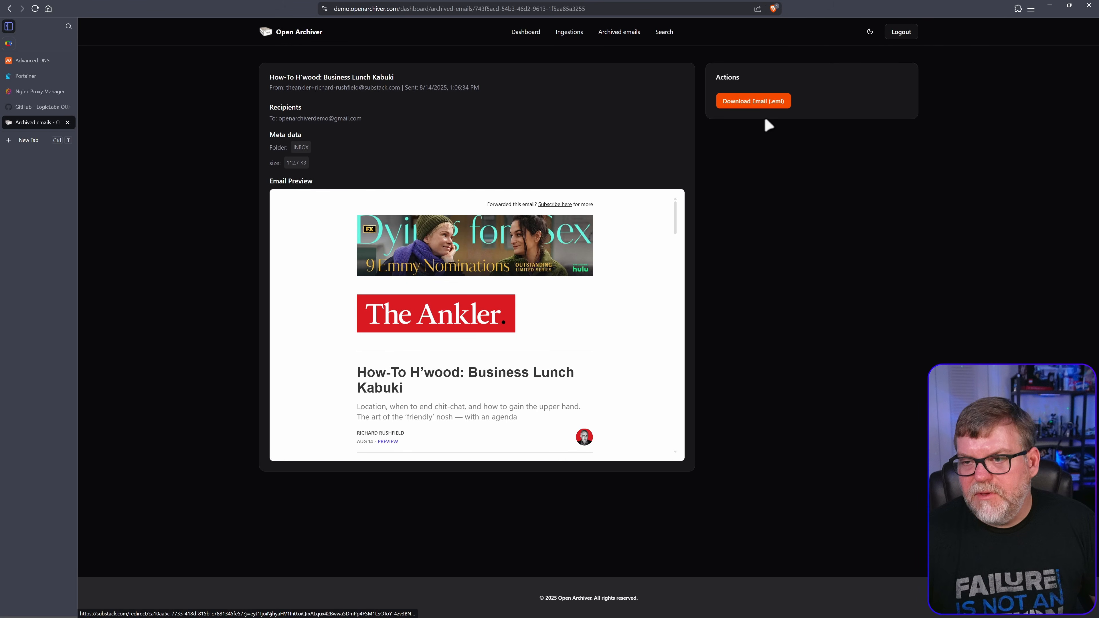
{"action": "scroll", "coordinate": [433, 389], "scroll_direction": "down", "scroll_amount": 10}
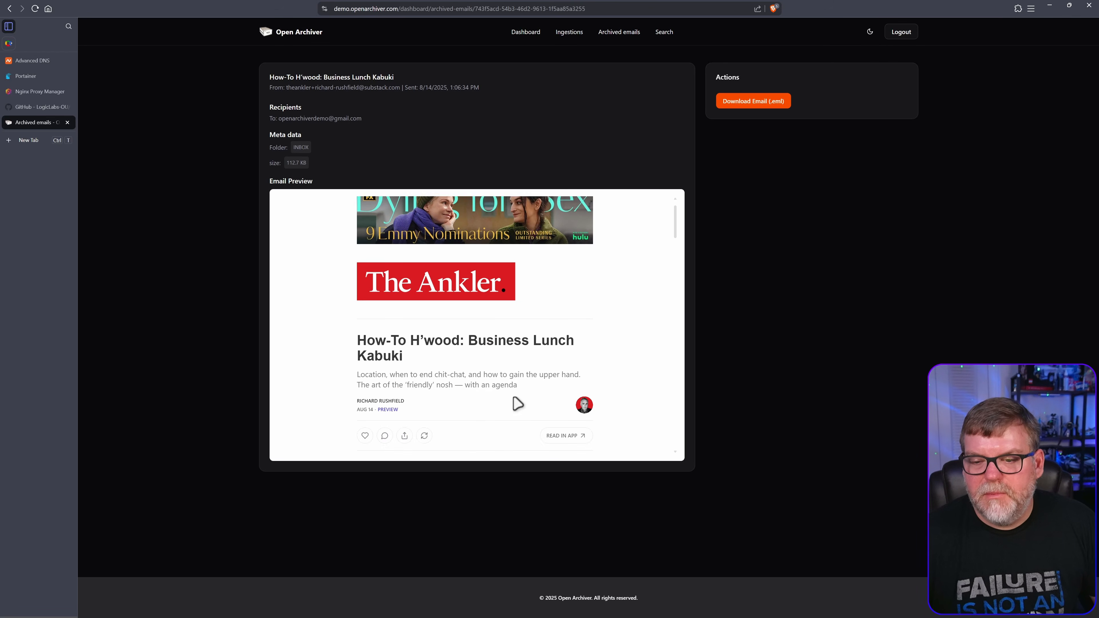
{"action": "scroll", "coordinate": [454, 390], "scroll_direction": "down", "scroll_amount": 6}
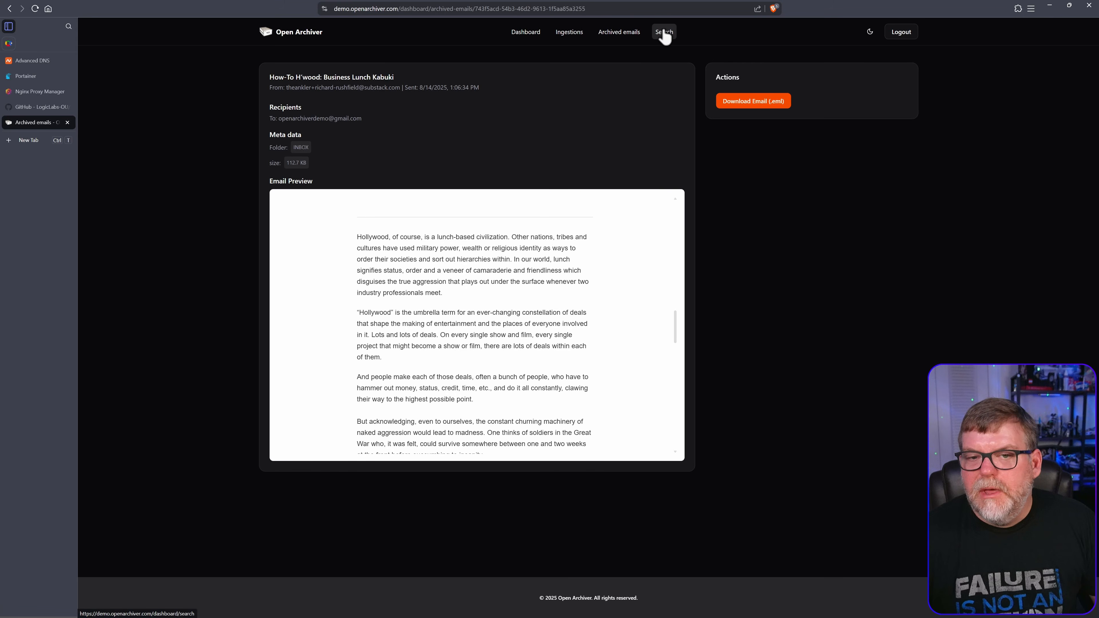
{"action": "scroll", "coordinate": [339, 236], "scroll_direction": "up", "scroll_amount": 2}
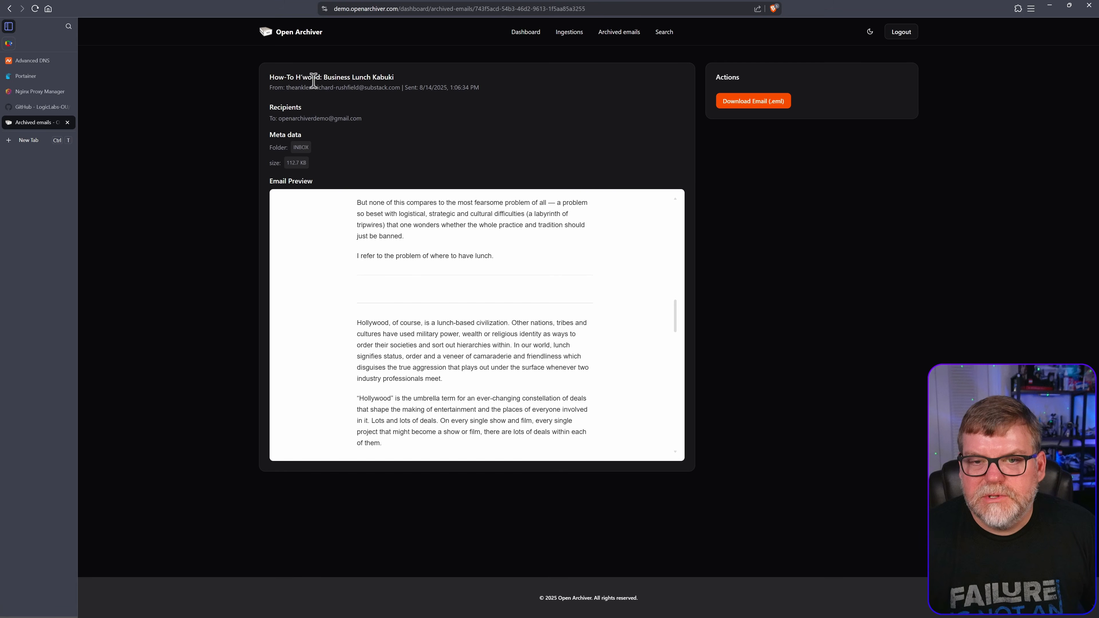
{"action": "left_click_drag", "start_coordinate": [292, 76], "coordinate": [269, 77]}
{"action": "key", "text": "ctrl+c"}
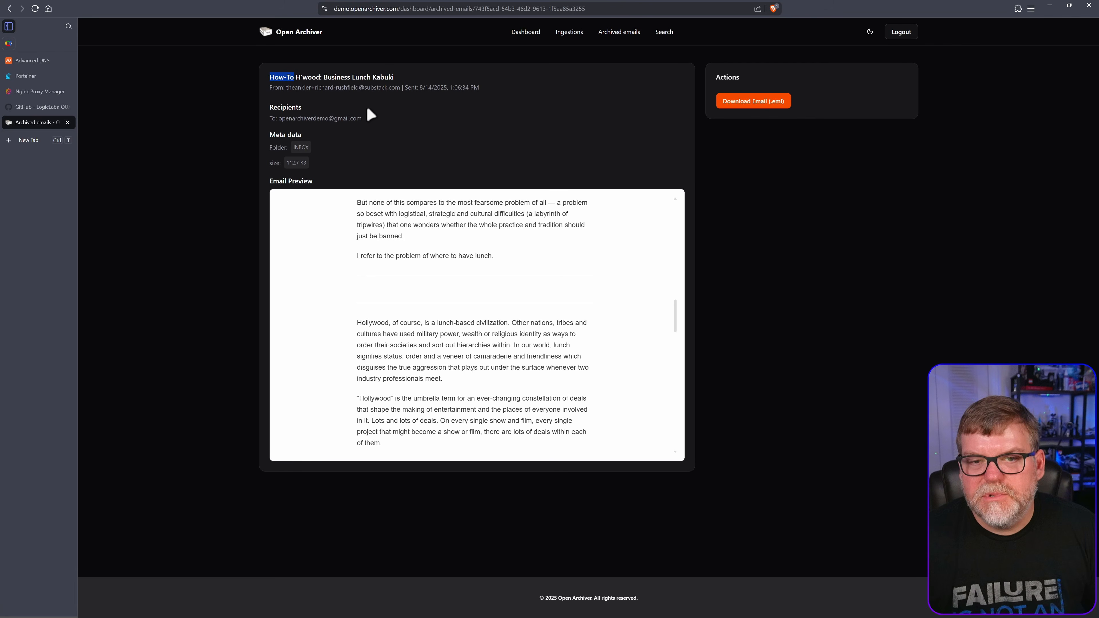
Search the archived emails for 'How-To' and preview the top of the 165 matches
{"action": "left_click", "coordinate": [670, 33]}
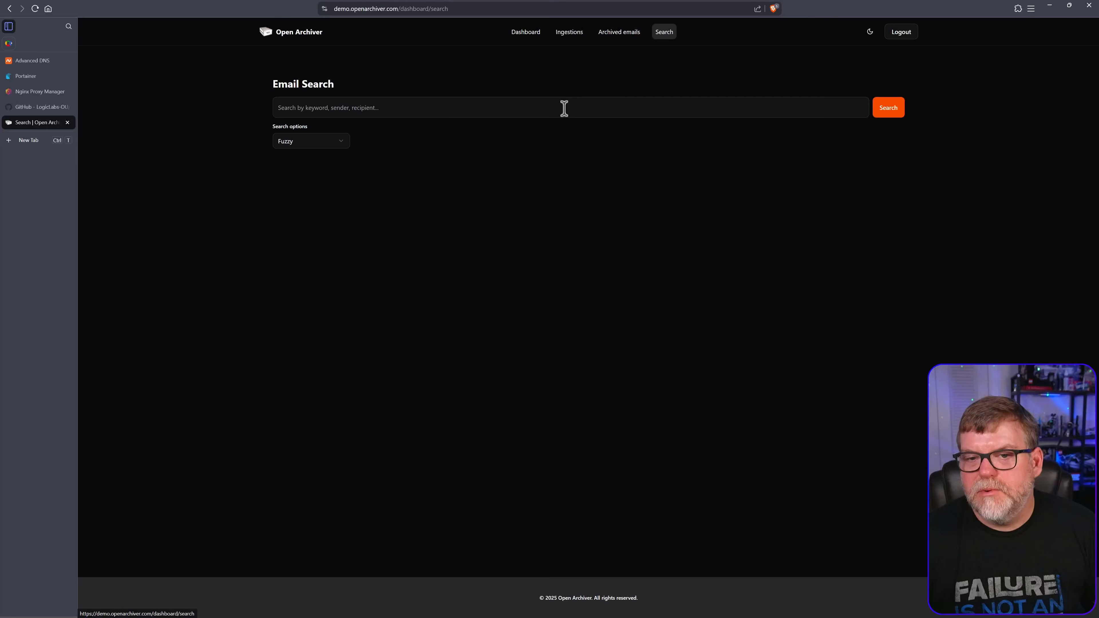
{"action": "left_click", "coordinate": [404, 108]}
{"action": "key", "text": "ctrl+v"}
{"action": "left_click", "coordinate": [887, 109]}
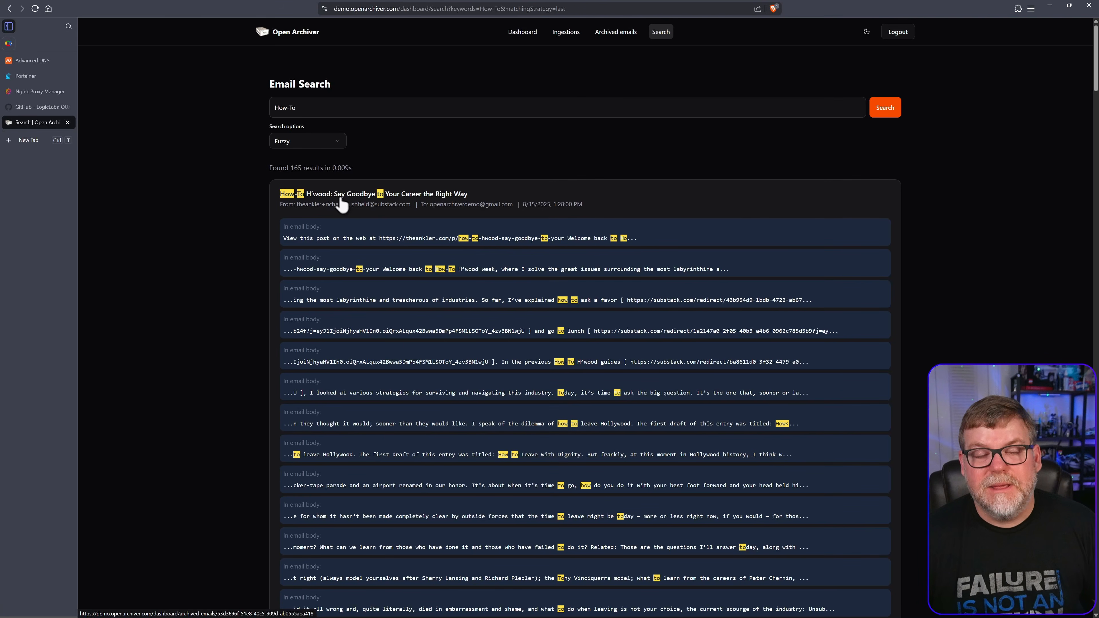
{"action": "scroll", "coordinate": [463, 442], "scroll_direction": "down", "scroll_amount": 7}
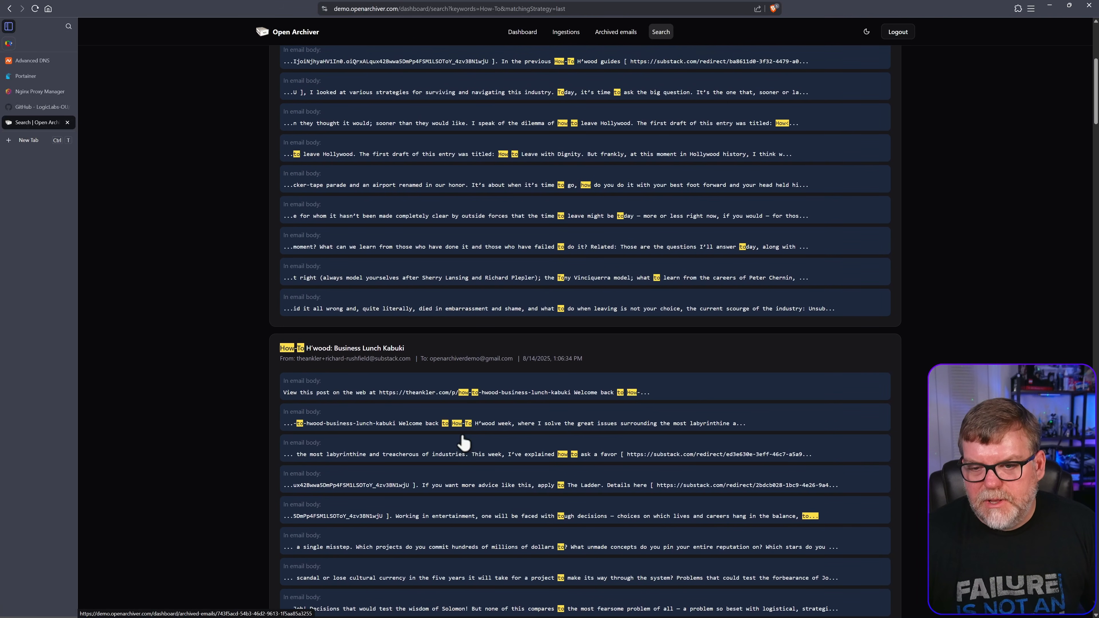
{"action": "scroll", "coordinate": [463, 442], "scroll_direction": "up", "scroll_amount": 7}
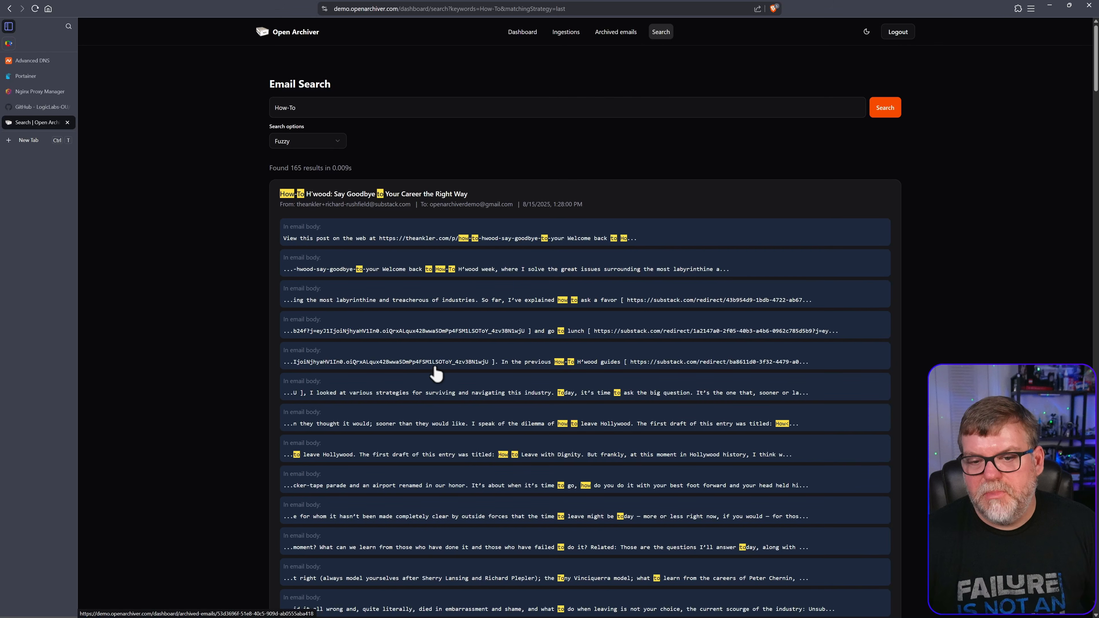
{"action": "left_click", "coordinate": [430, 325]}
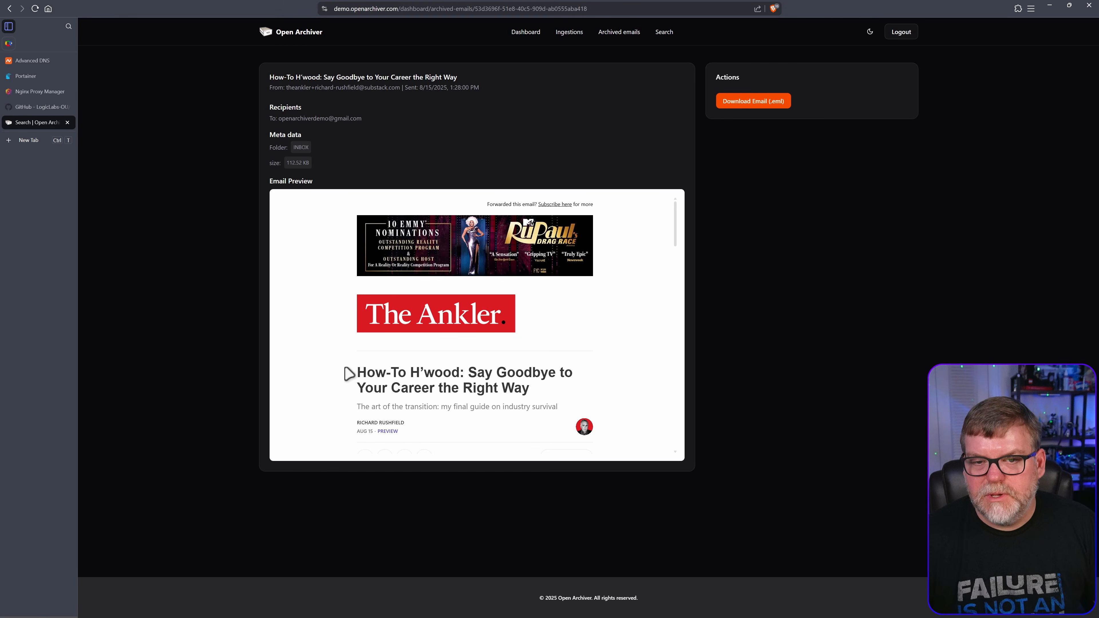
{"action": "key", "text": "alt+Left"}
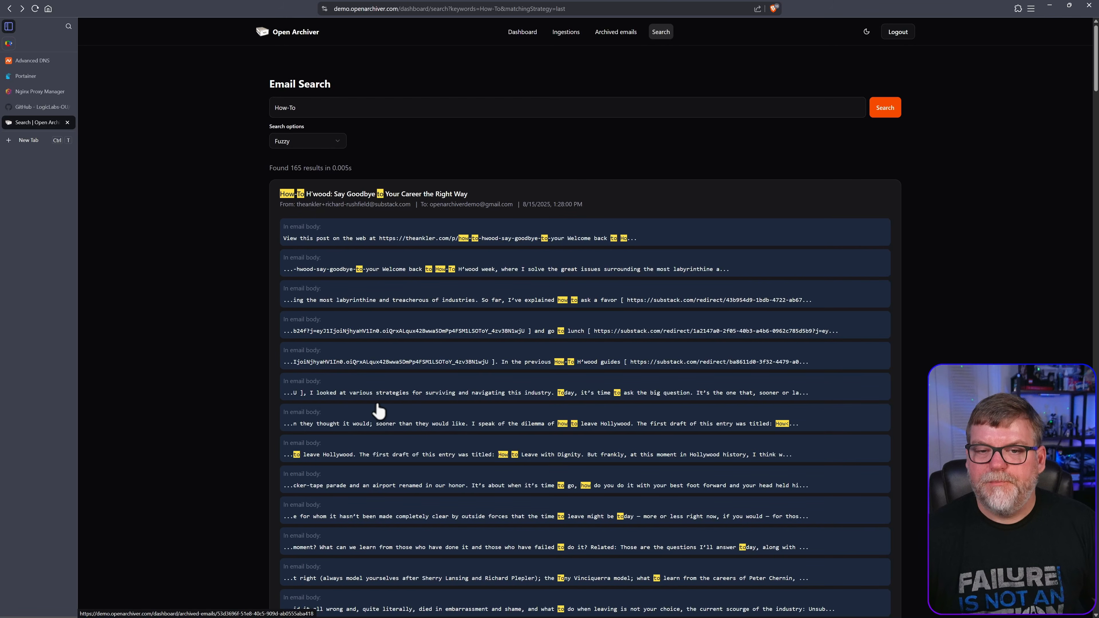
Return to the Dashboard and inspect the Ingestion History and Storage charts
{"action": "left_click", "coordinate": [294, 32]}
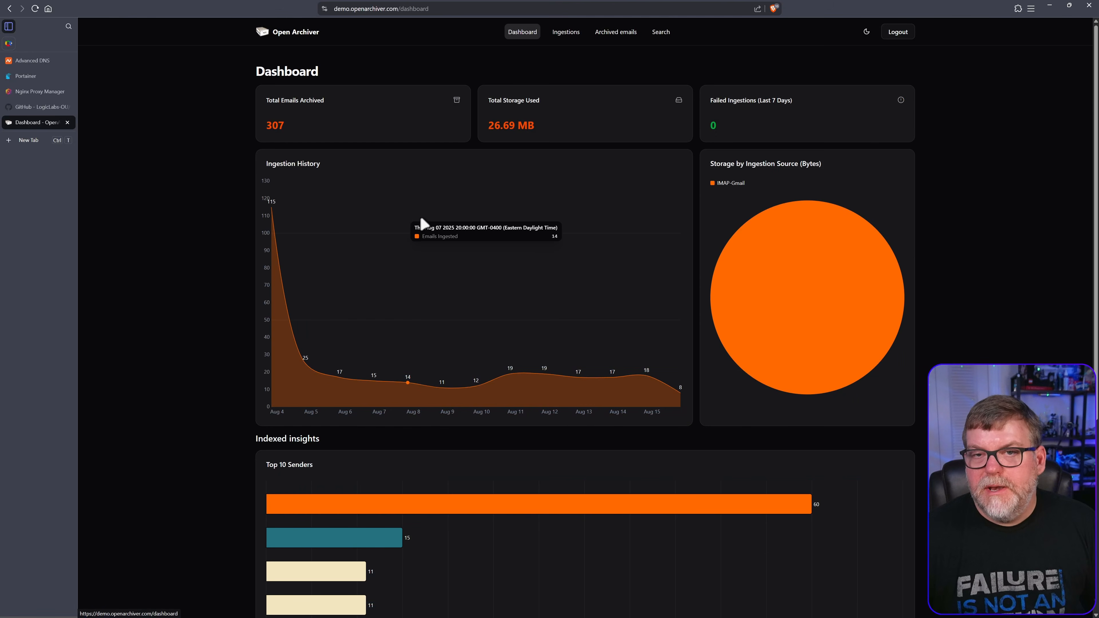
{"action": "mouse_move", "coordinate": [888, 273]}
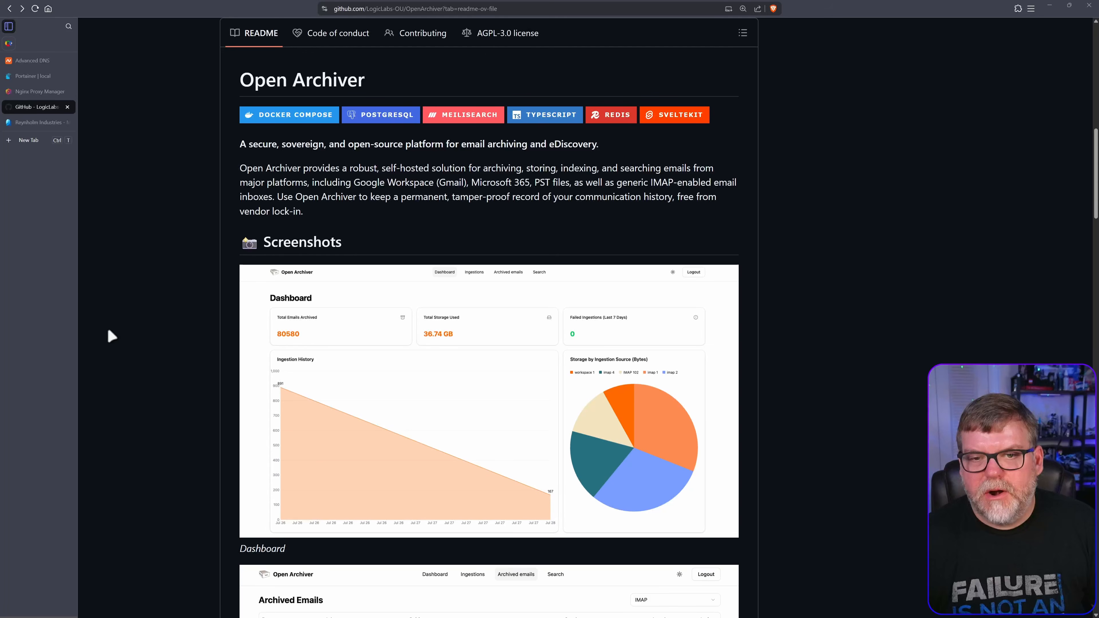
{"action": "scroll", "coordinate": [326, 349], "scroll_direction": "up", "scroll_amount": 5}
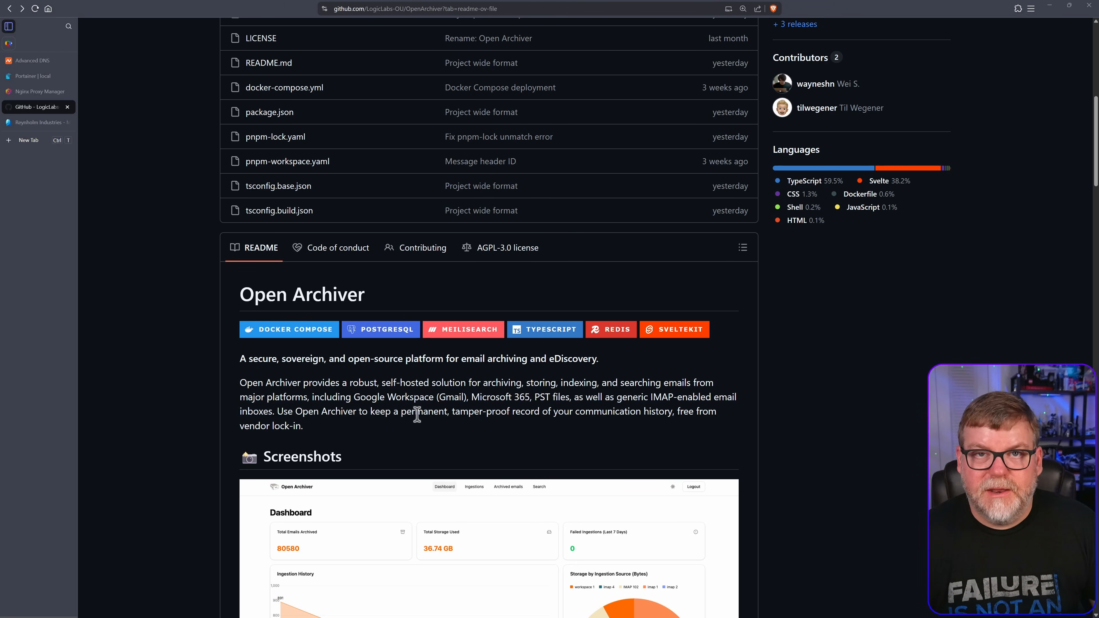
{"action": "scroll", "coordinate": [417, 415], "scroll_direction": "up", "scroll_amount": 7}
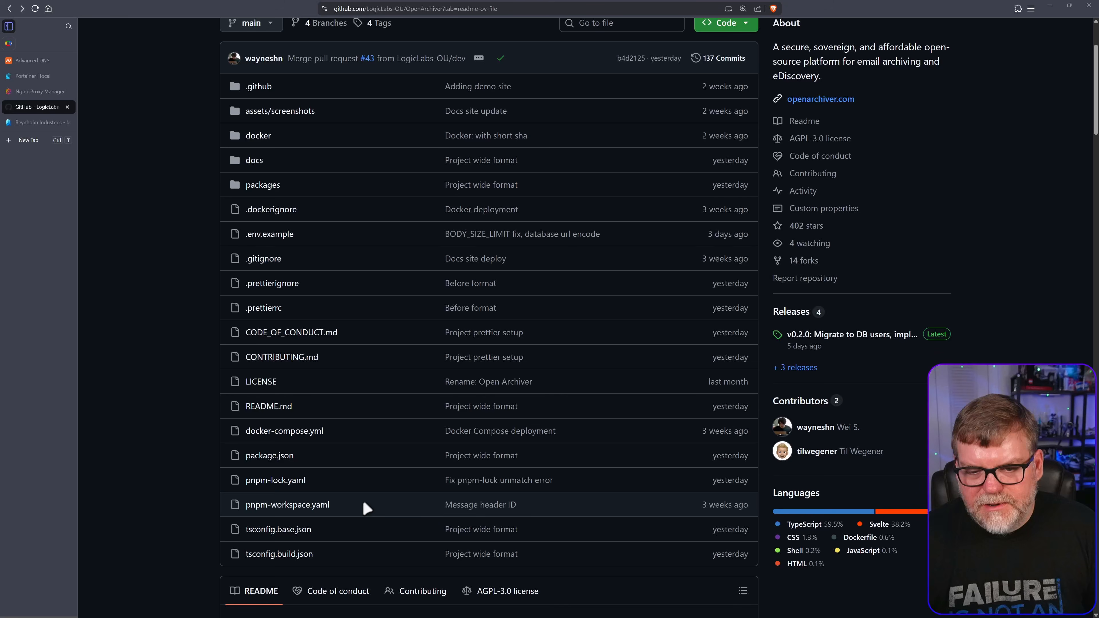
Copy the raw contents of OpenArchiver's docker-compose.yml, then switch to Portainer's Stacks list
{"action": "left_click", "coordinate": [290, 432]}
{"action": "scroll", "coordinate": [517, 390], "scroll_direction": "down", "scroll_amount": 3}
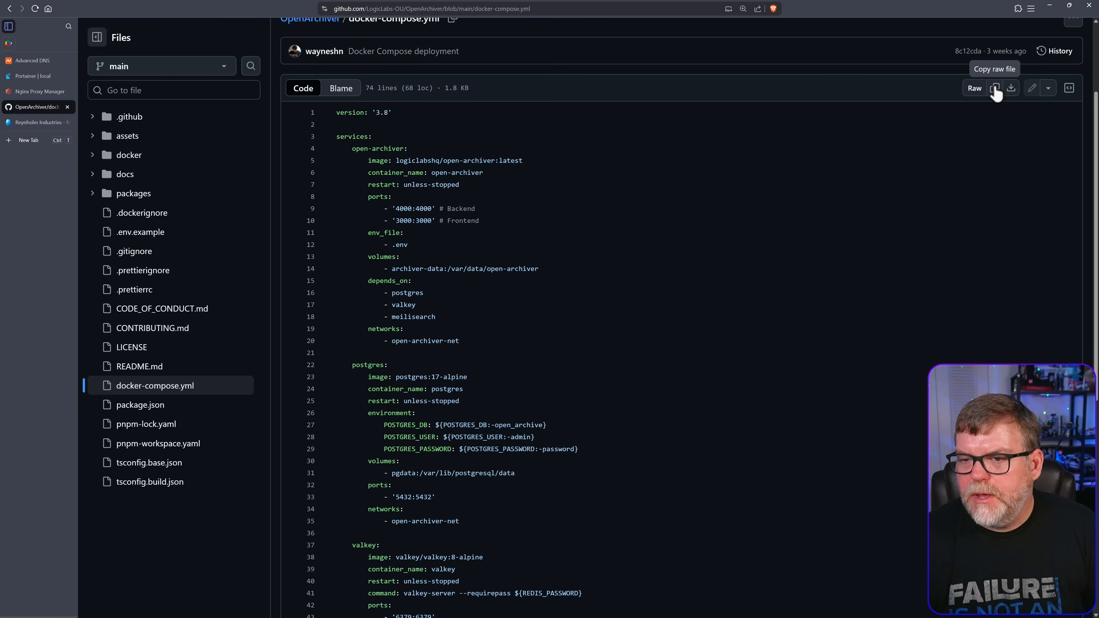
{"action": "left_click", "coordinate": [995, 89]}
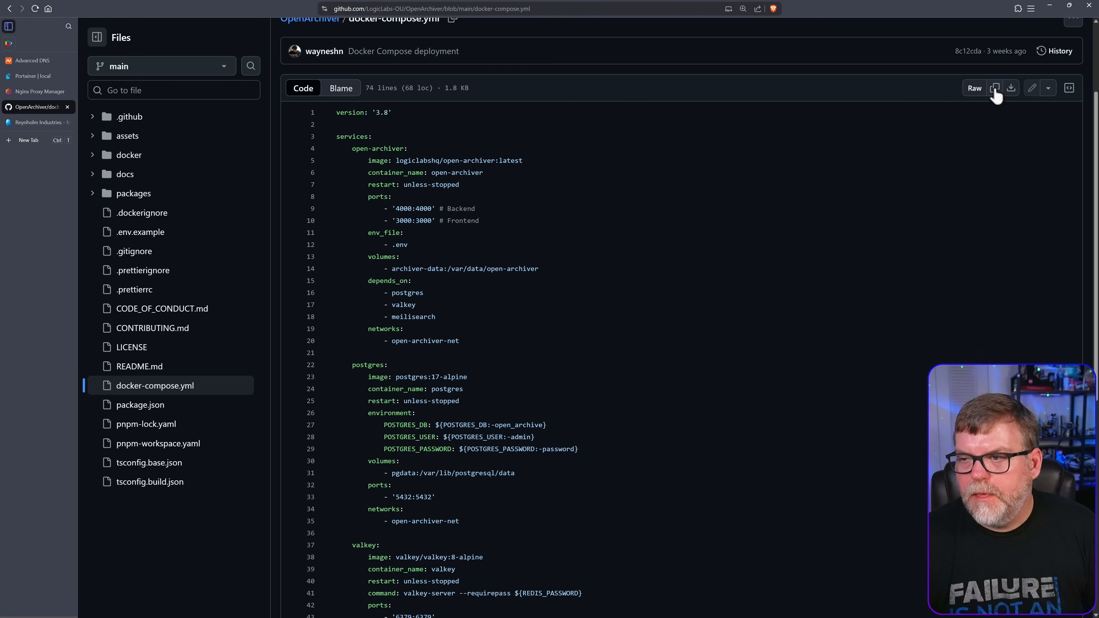
{"action": "scroll", "coordinate": [645, 221], "scroll_direction": "up", "scroll_amount": 3}
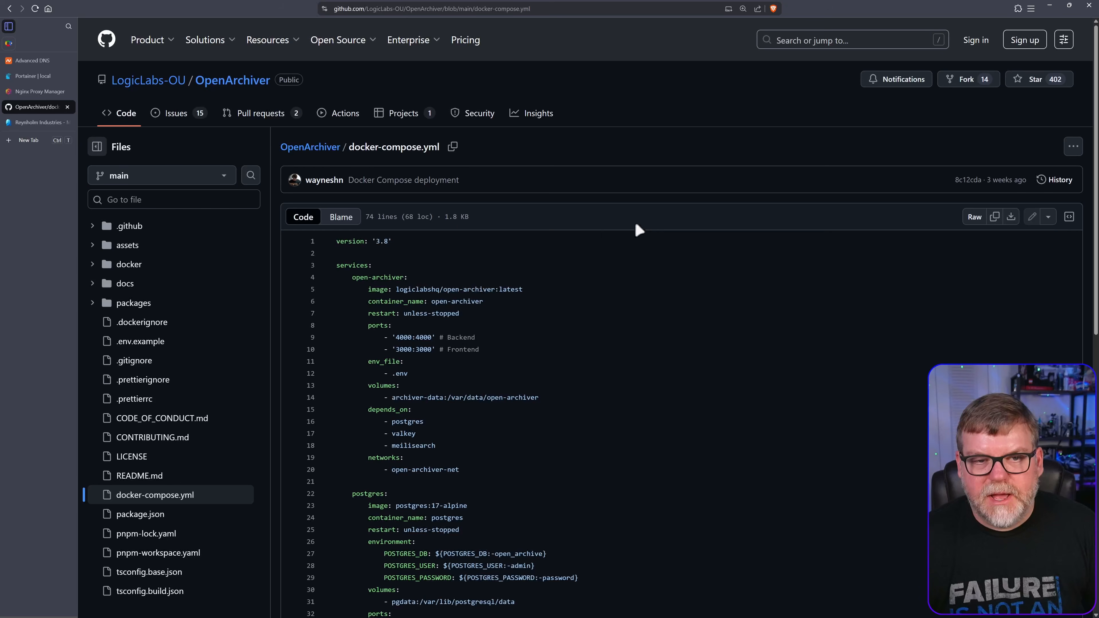
{"action": "left_click", "coordinate": [33, 77]}
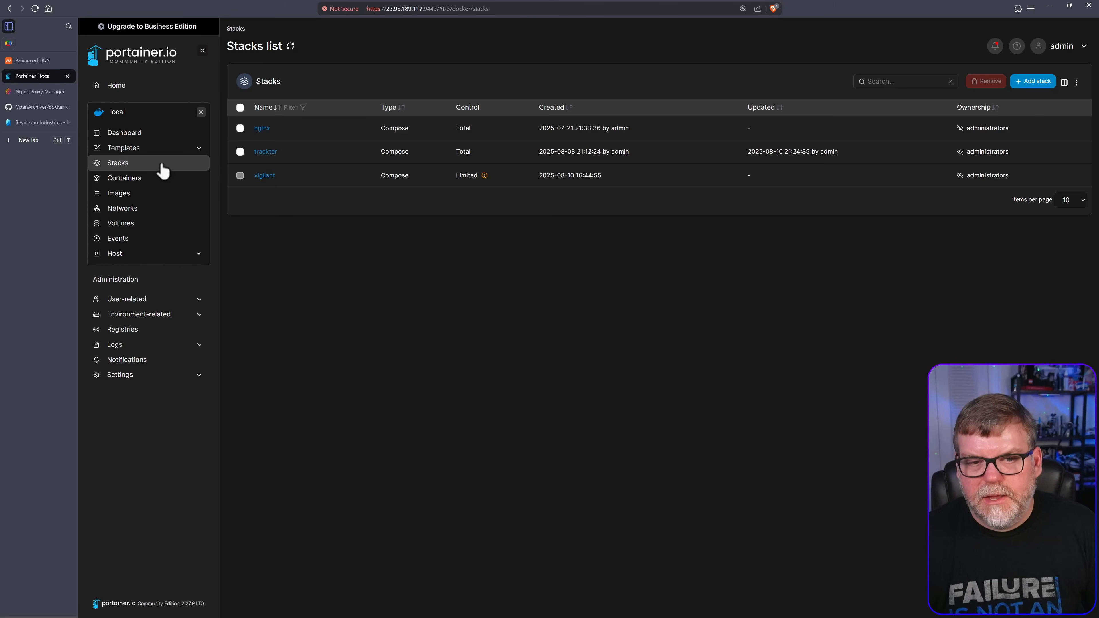
Add a stack named 'openarchive' and paste the docker-compose file into its web editor
{"action": "left_click", "coordinate": [1037, 82]}
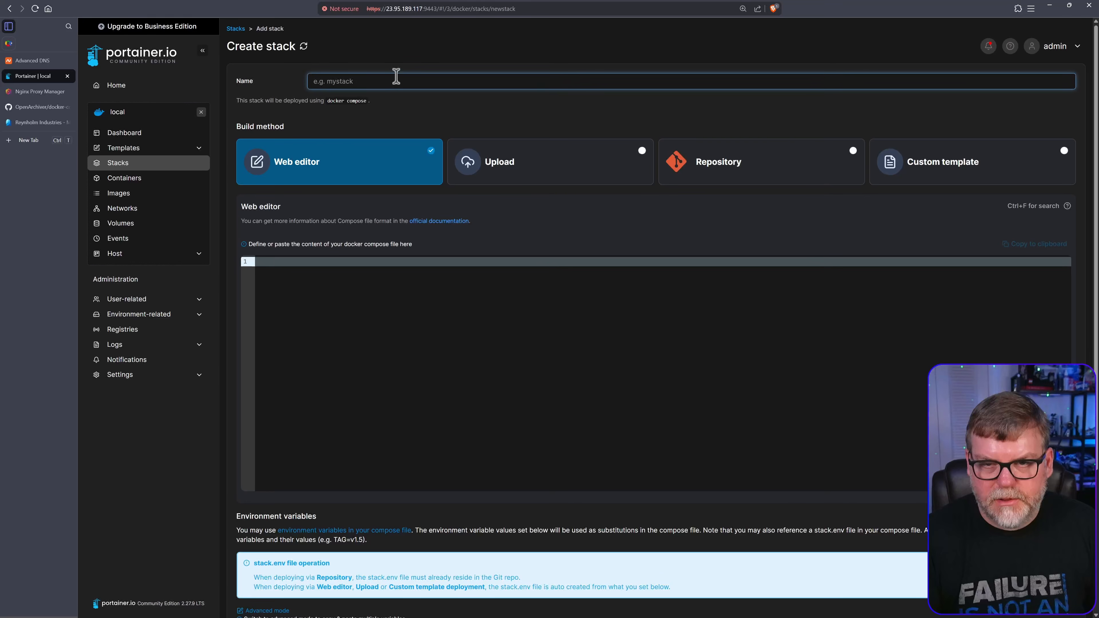
{"action": "type", "text": "openarchive"}
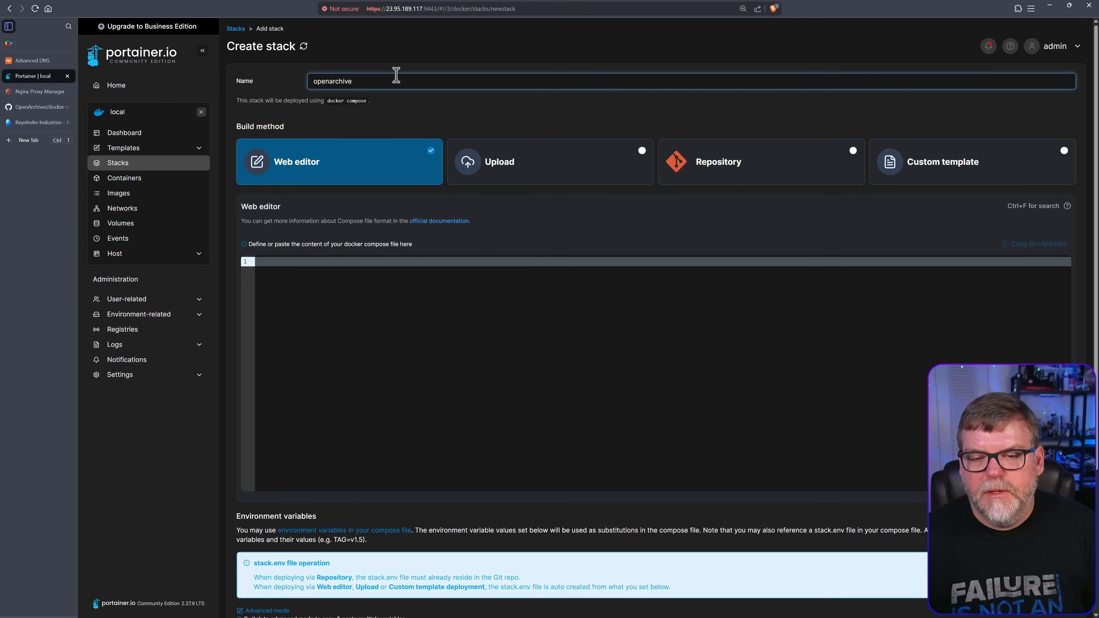
{"action": "left_click", "coordinate": [331, 322]}
{"action": "key", "text": "ctrl+v"}
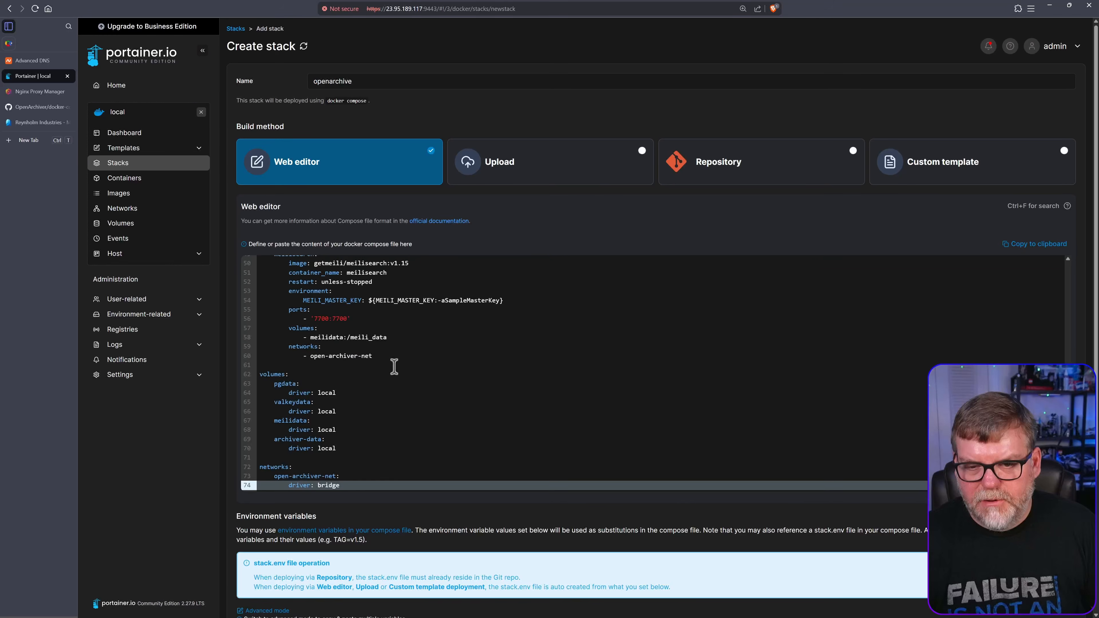
{"action": "scroll", "coordinate": [331, 323], "scroll_direction": "up", "scroll_amount": 10}
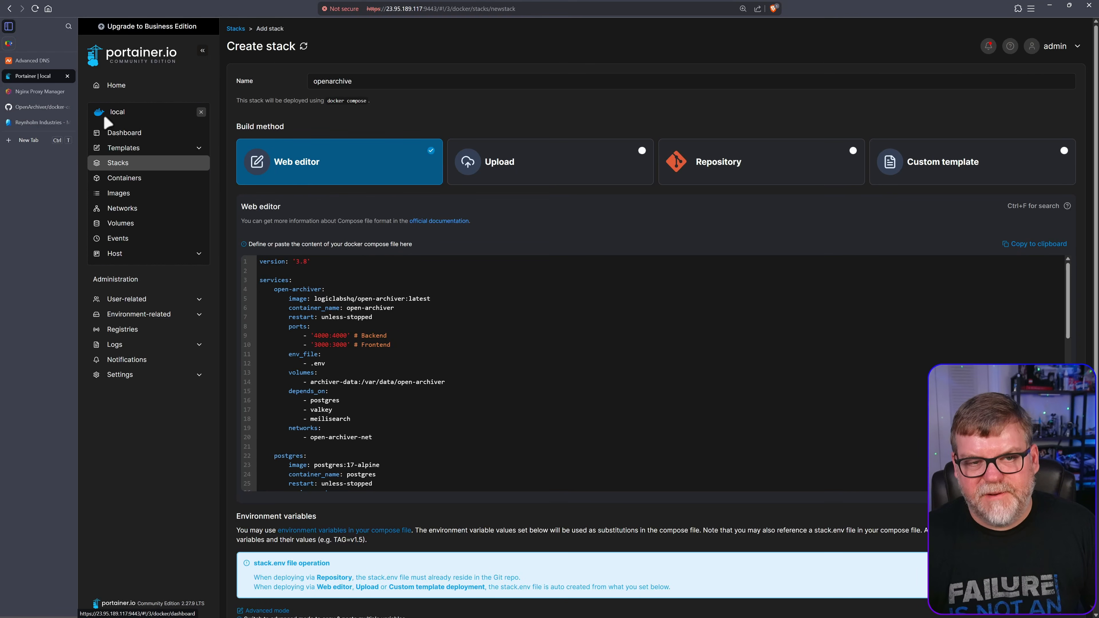
{"action": "left_click", "coordinate": [37, 108]}
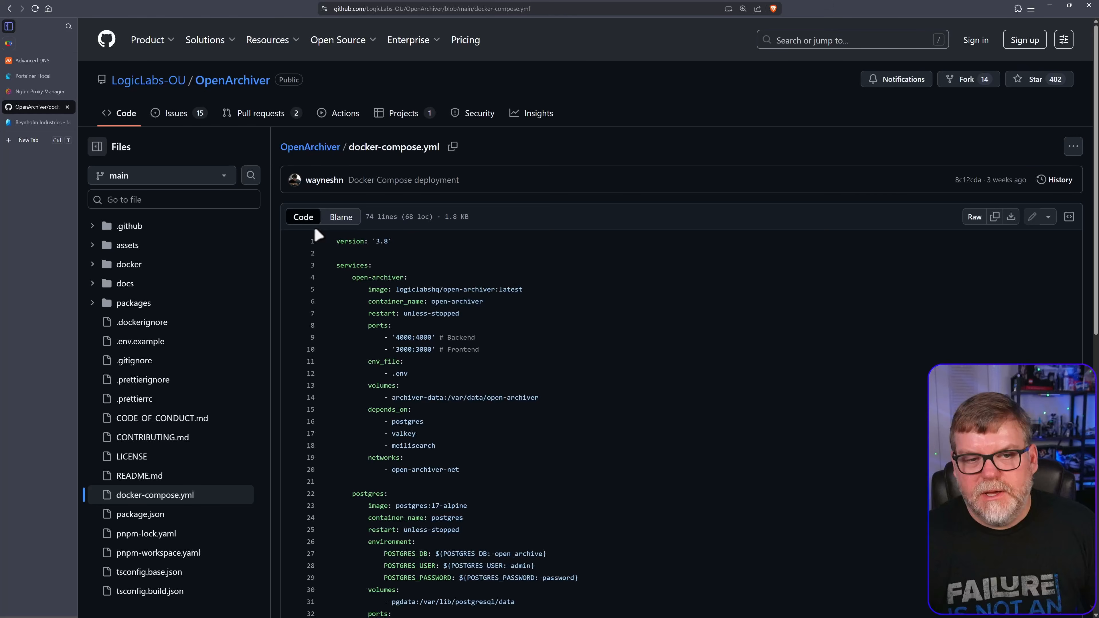
Copy the raw contents of the repository's .env.example file
{"action": "key", "text": "alt+Left"}
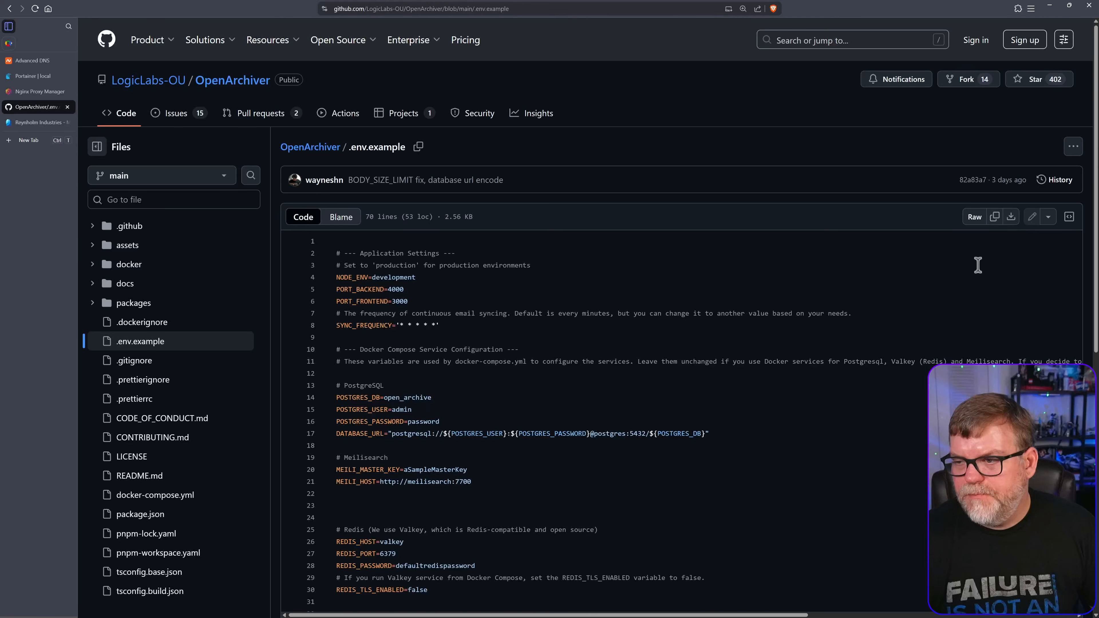
{"action": "left_click", "coordinate": [995, 217]}
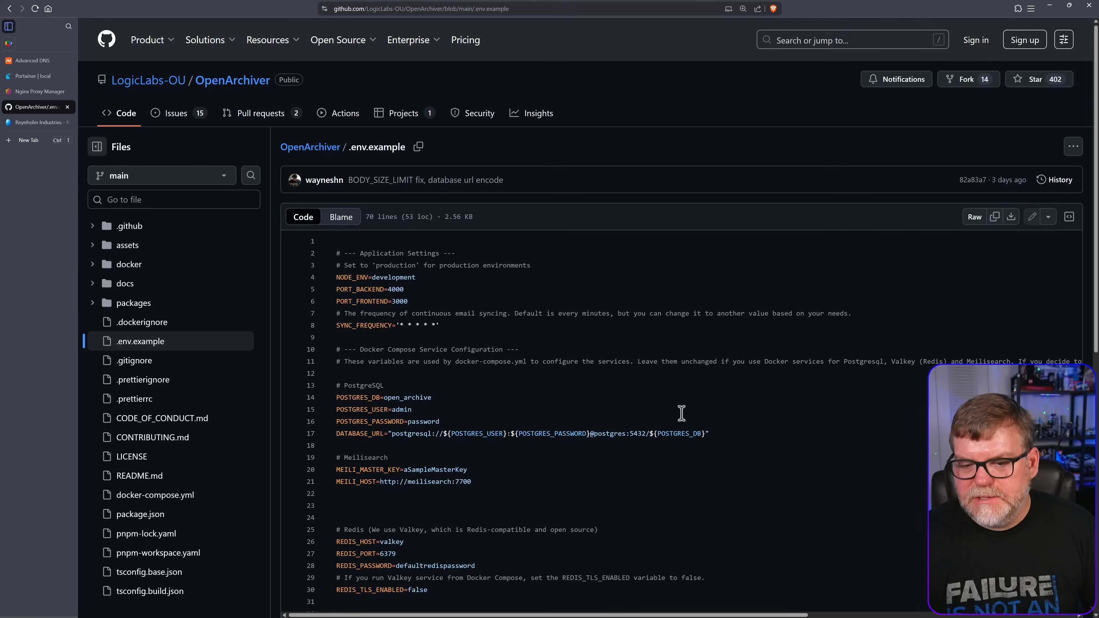
{"action": "scroll", "coordinate": [679, 479], "scroll_direction": "down", "scroll_amount": 3}
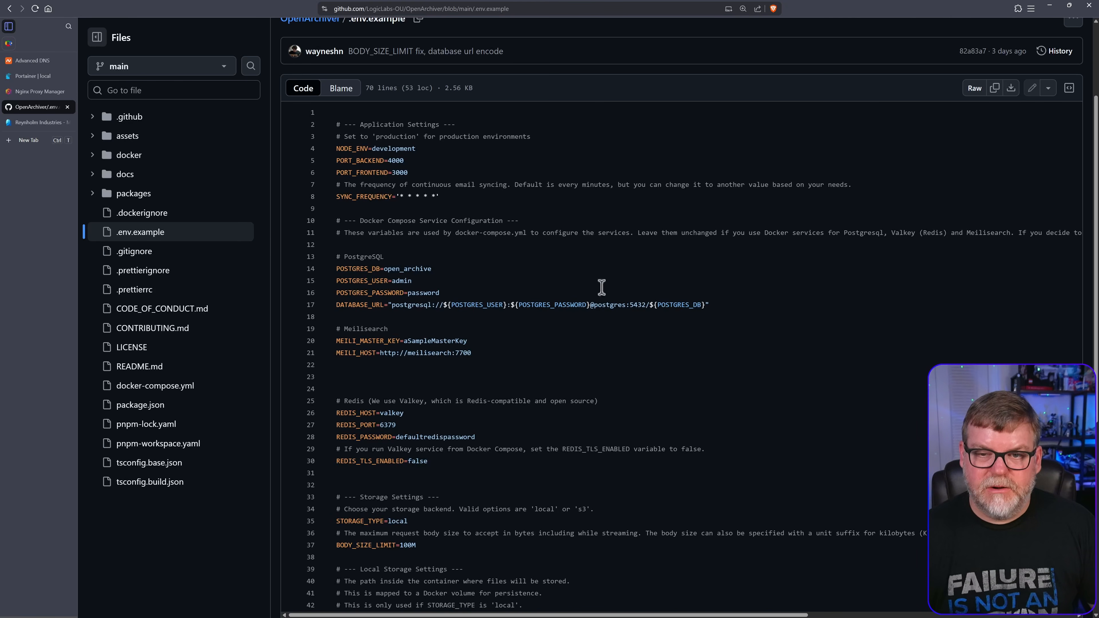
{"action": "left_click", "coordinate": [26, 76]}
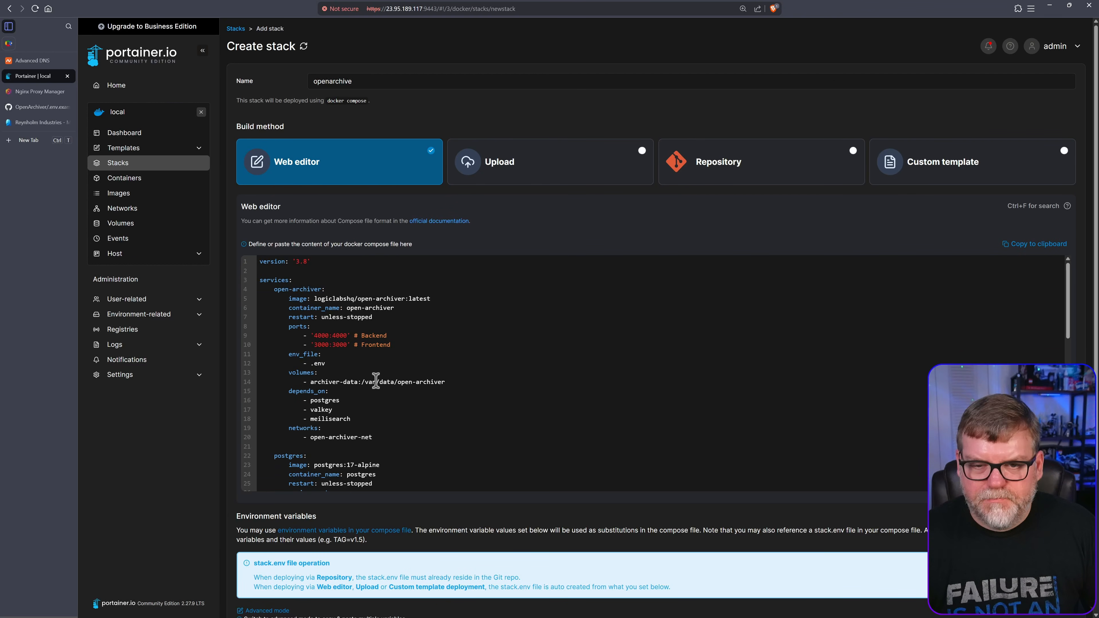
Paste the .env example (NODE_ENV=development, PORT_BACKEND=4000) into the stack's environment variables as free text
{"action": "scroll", "coordinate": [376, 380], "scroll_direction": "down", "scroll_amount": 4}
{"action": "scroll", "coordinate": [363, 516], "scroll_direction": "down", "scroll_amount": 2}
{"action": "scroll", "coordinate": [422, 488], "scroll_direction": "down", "scroll_amount": 2}
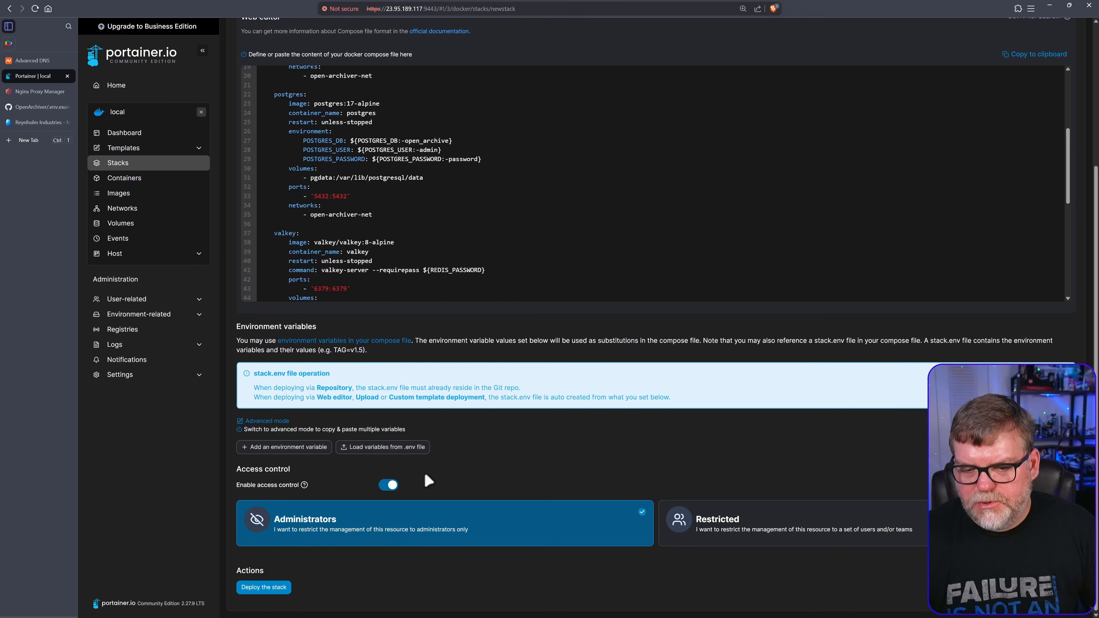
{"action": "left_click", "coordinate": [269, 422]}
{"action": "scroll", "coordinate": [329, 433], "scroll_direction": "down", "scroll_amount": 3}
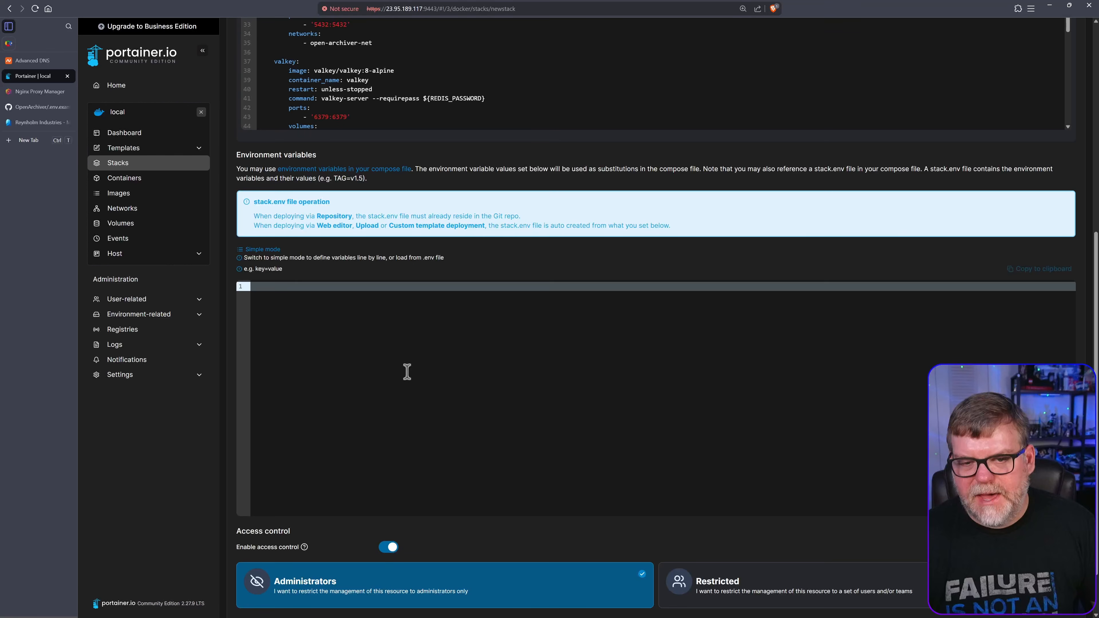
{"action": "key", "text": "ctrl+v"}
{"action": "scroll", "coordinate": [457, 417], "scroll_direction": "up", "scroll_amount": 3}
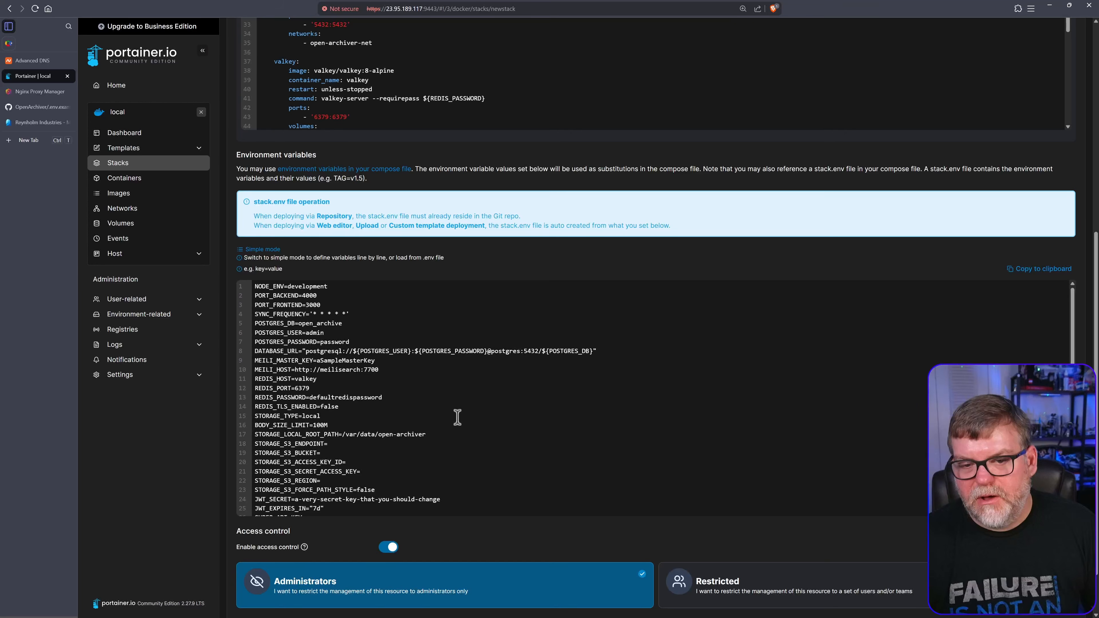
{"action": "scroll", "coordinate": [366, 342], "scroll_direction": "down", "scroll_amount": 2}
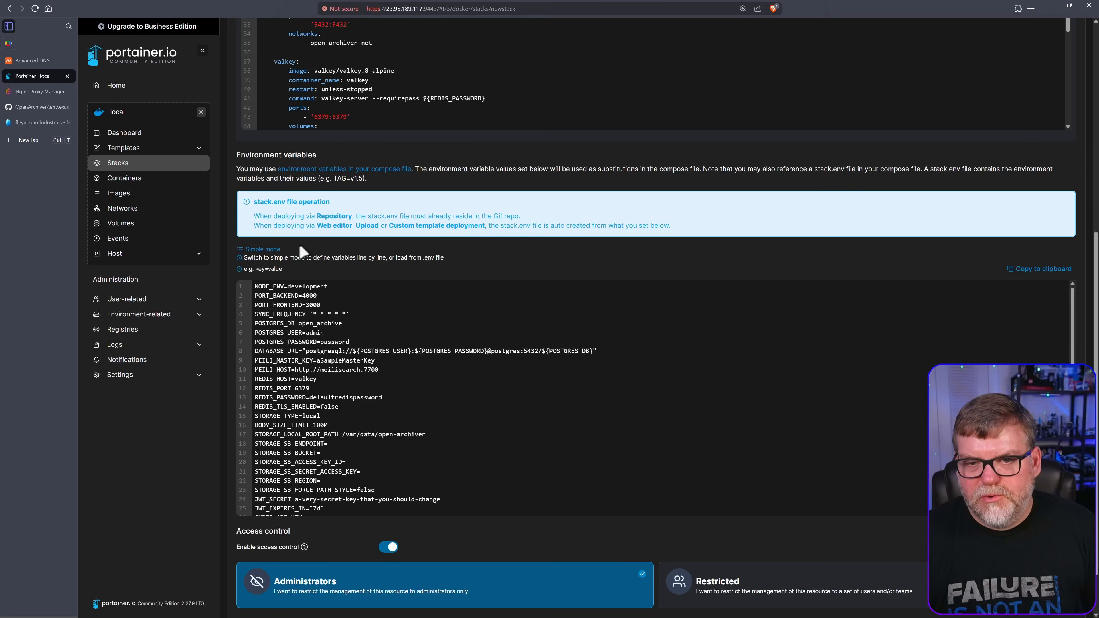
{"action": "scroll", "coordinate": [305, 249], "scroll_direction": "up", "scroll_amount": 2}
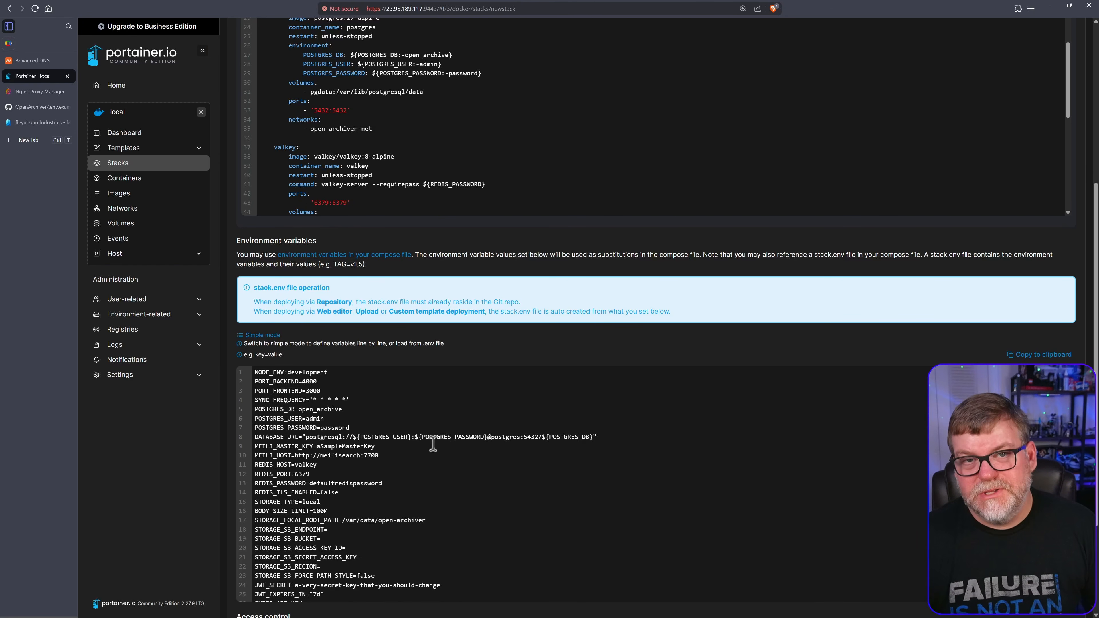
{"action": "scroll", "coordinate": [471, 451], "scroll_direction": "up", "scroll_amount": 5}
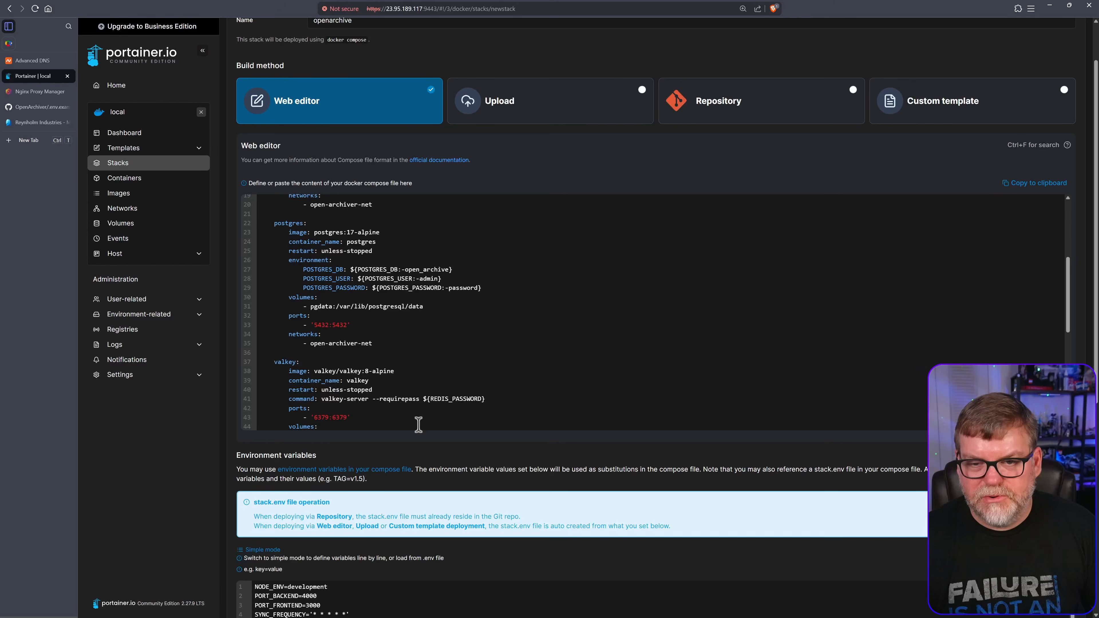
{"action": "scroll", "coordinate": [398, 391], "scroll_direction": "up", "scroll_amount": 4}
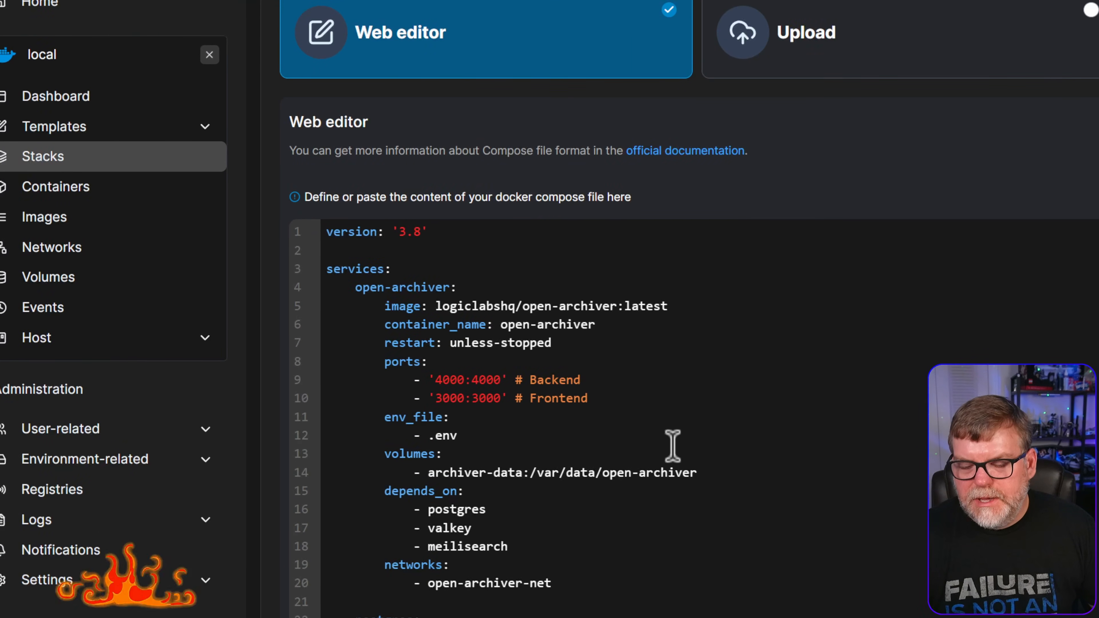
{"action": "scroll", "coordinate": [431, 309], "scroll_direction": "down", "scroll_amount": 2}
Prefix '#' to the open-archiver ports: line and its 4000 and 3000 mappings
{"action": "scroll", "coordinate": [476, 441], "scroll_direction": "up", "scroll_amount": 2}
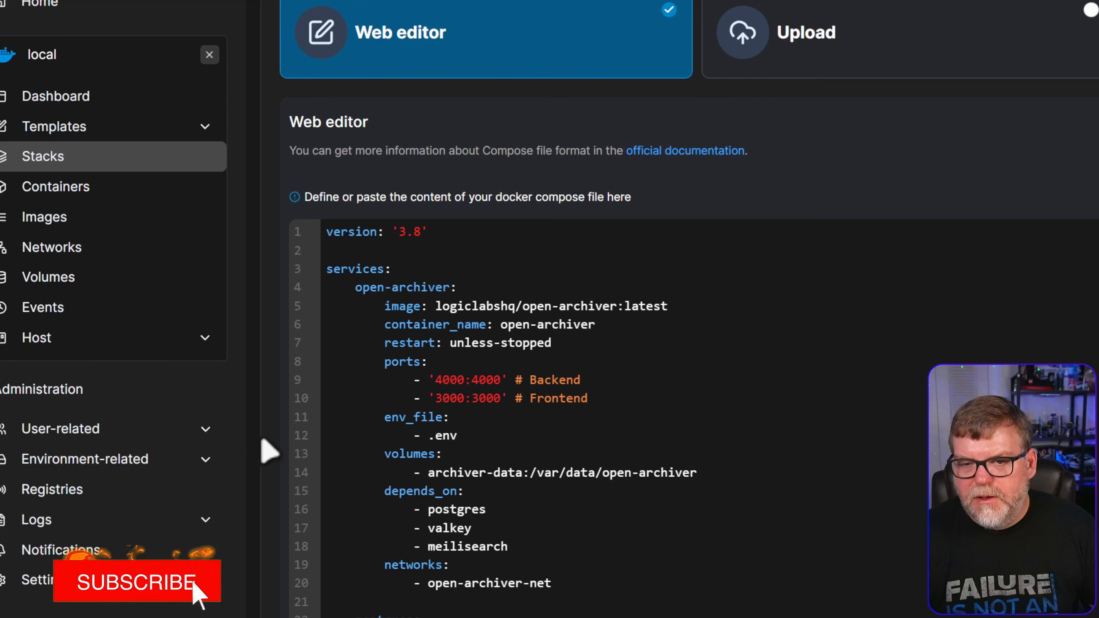
{"action": "scroll", "coordinate": [286, 422], "scroll_direction": "down", "scroll_amount": 4}
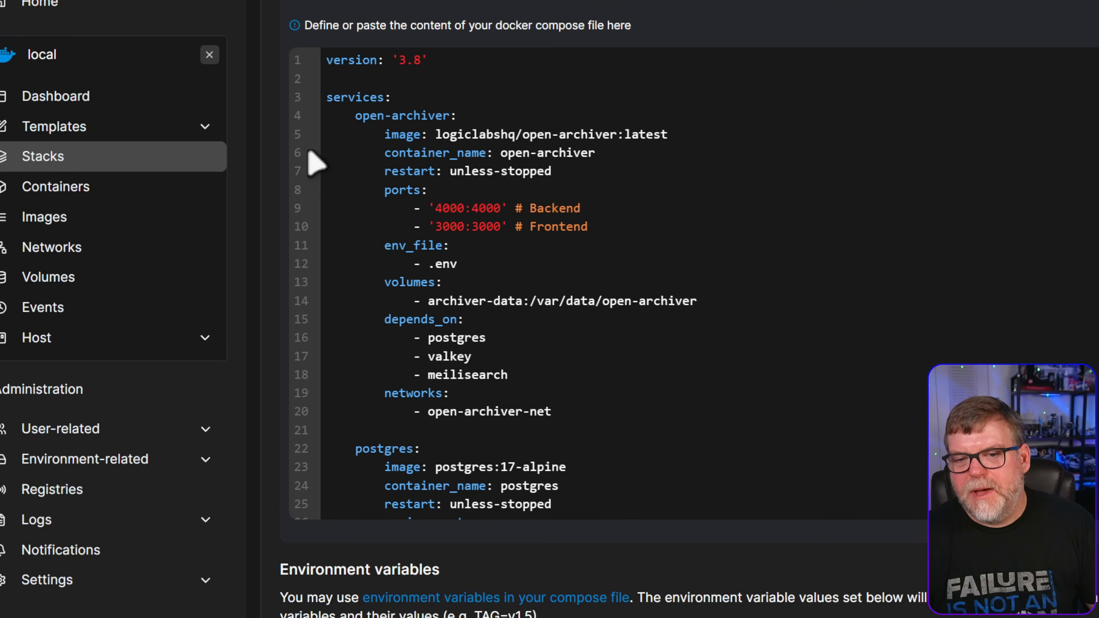
{"action": "left_click", "coordinate": [370, 190]}
{"action": "type", "text": "#"}
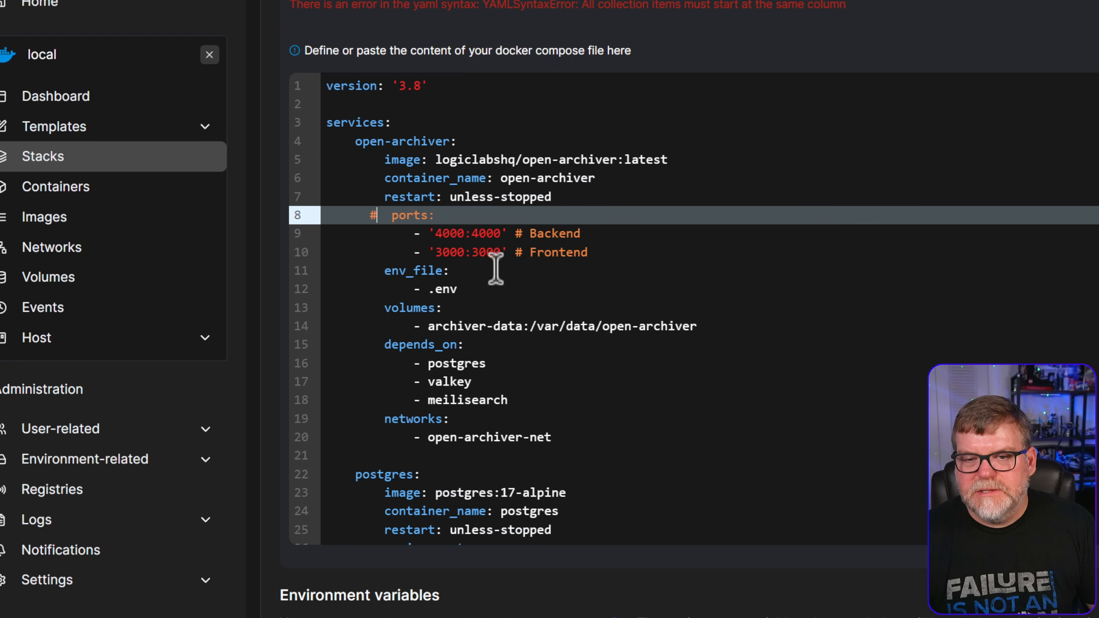
{"action": "left_click", "coordinate": [373, 234]}
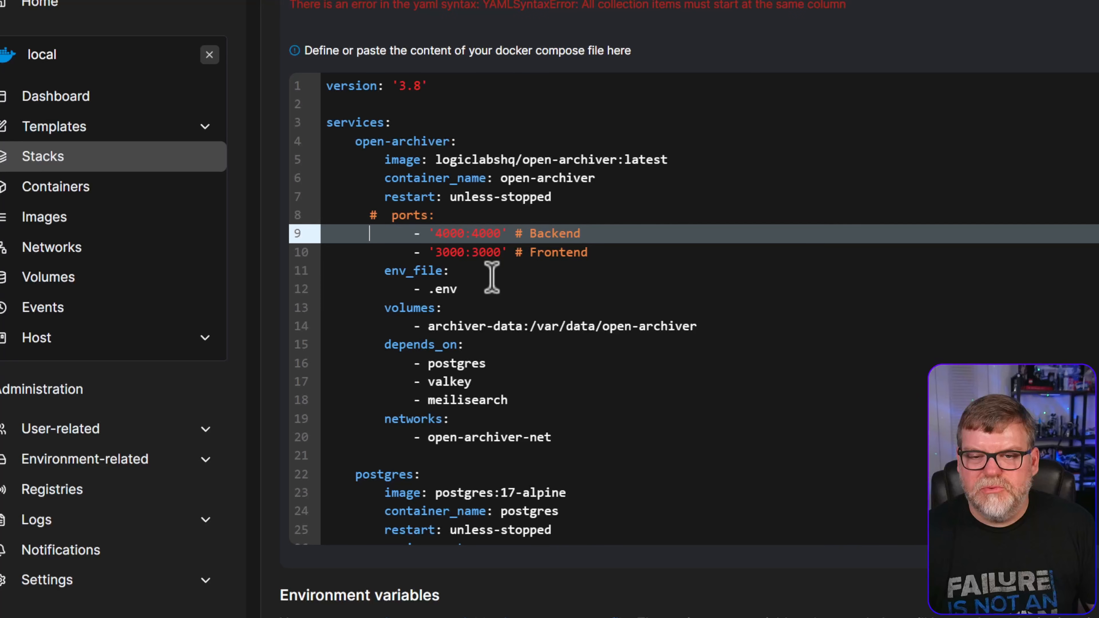
{"action": "type", "text": "#"}
{"action": "key", "text": "Down"}
{"action": "type", "text": "#"}
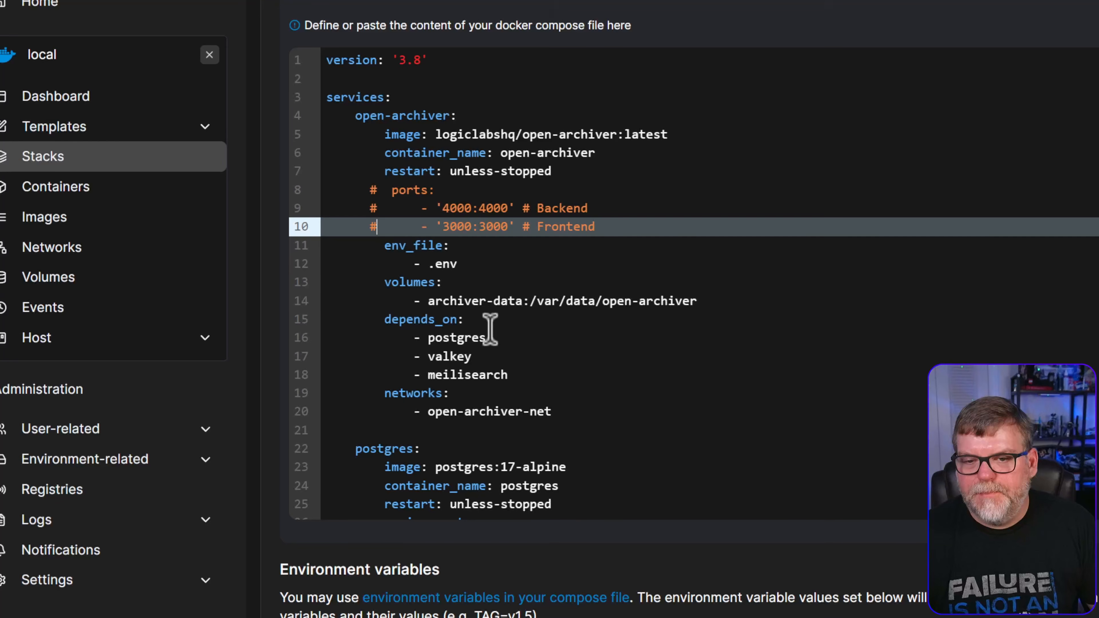
{"action": "scroll", "coordinate": [397, 319], "scroll_direction": "down", "scroll_amount": 2}
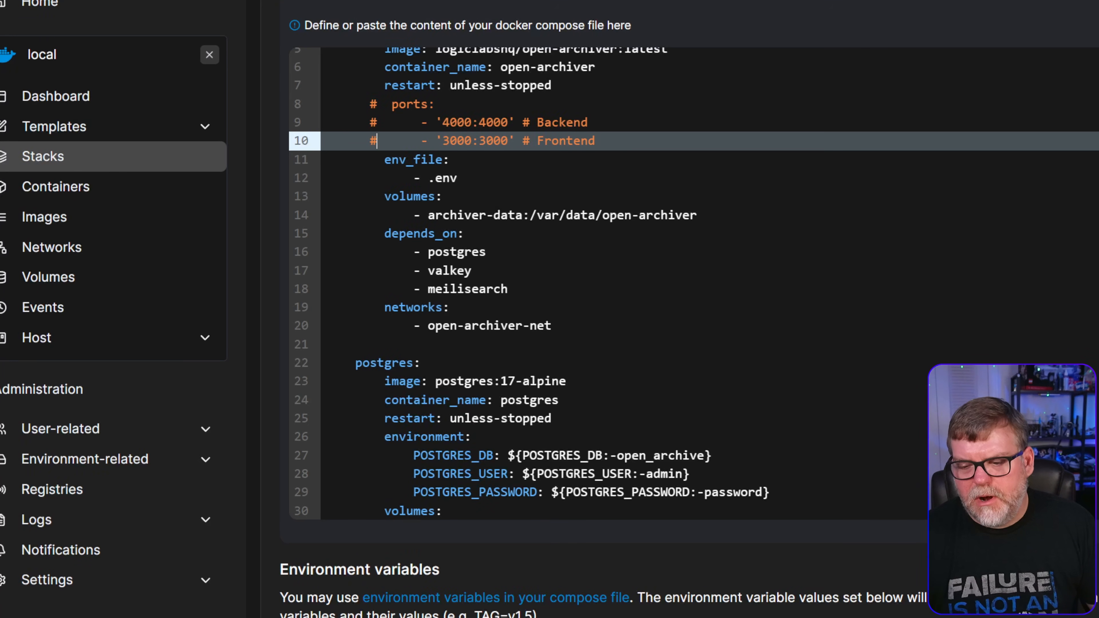
{"action": "scroll", "coordinate": [480, 606], "scroll_direction": "down", "scroll_amount": 4}
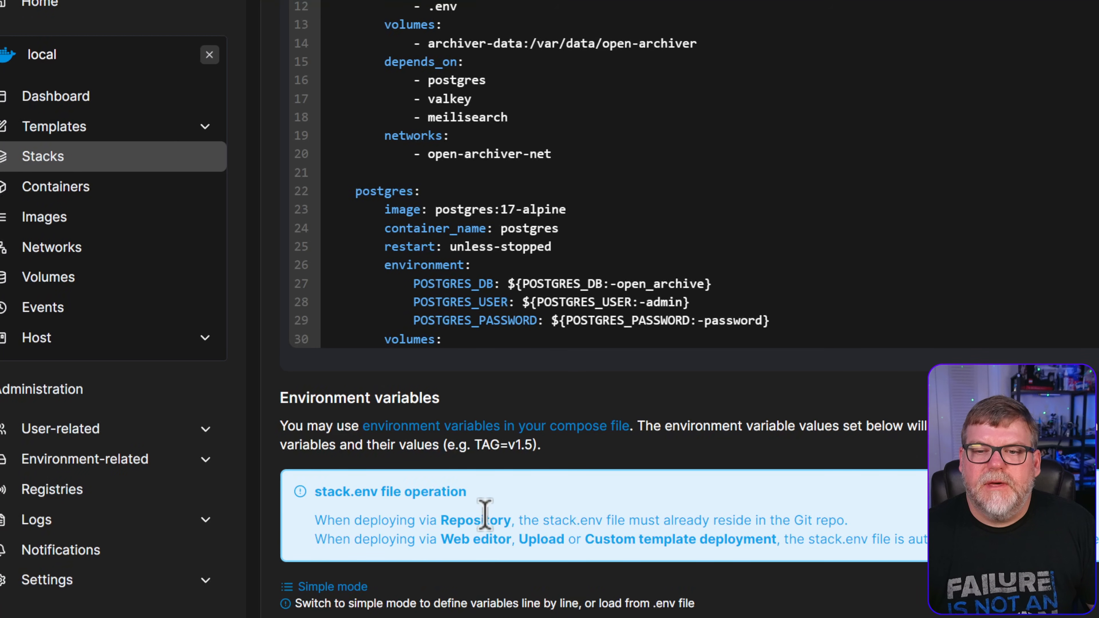
Copy 'stack.env' from the info note and paste it over '.env' on line 12
{"action": "scroll", "coordinate": [503, 520], "scroll_direction": "down", "scroll_amount": 2}
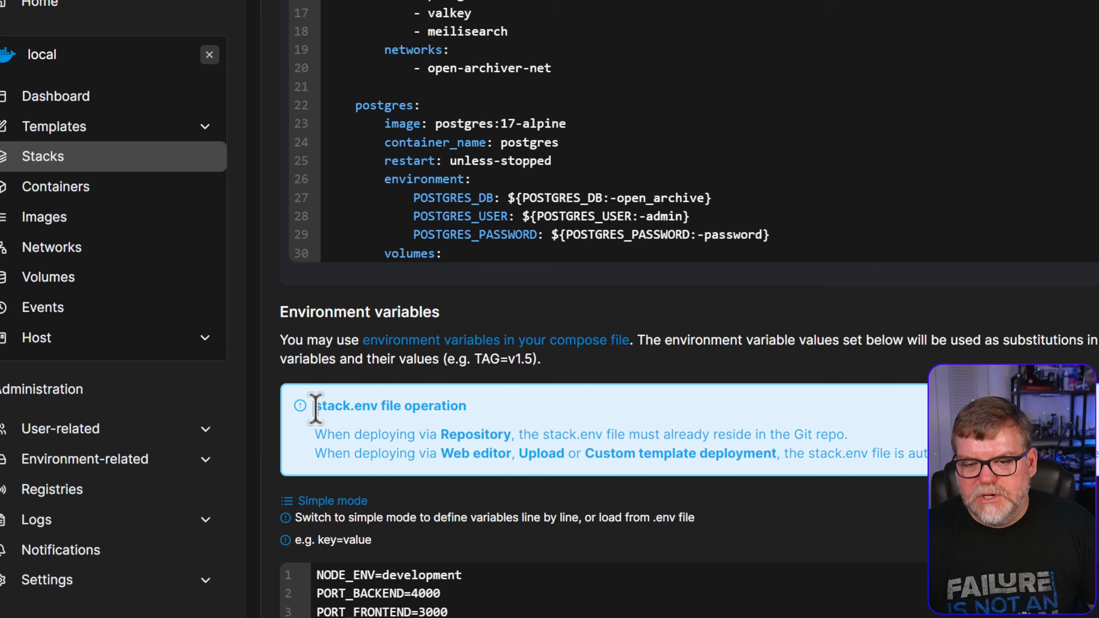
{"action": "left_click_drag", "start_coordinate": [315, 408], "coordinate": [378, 409]}
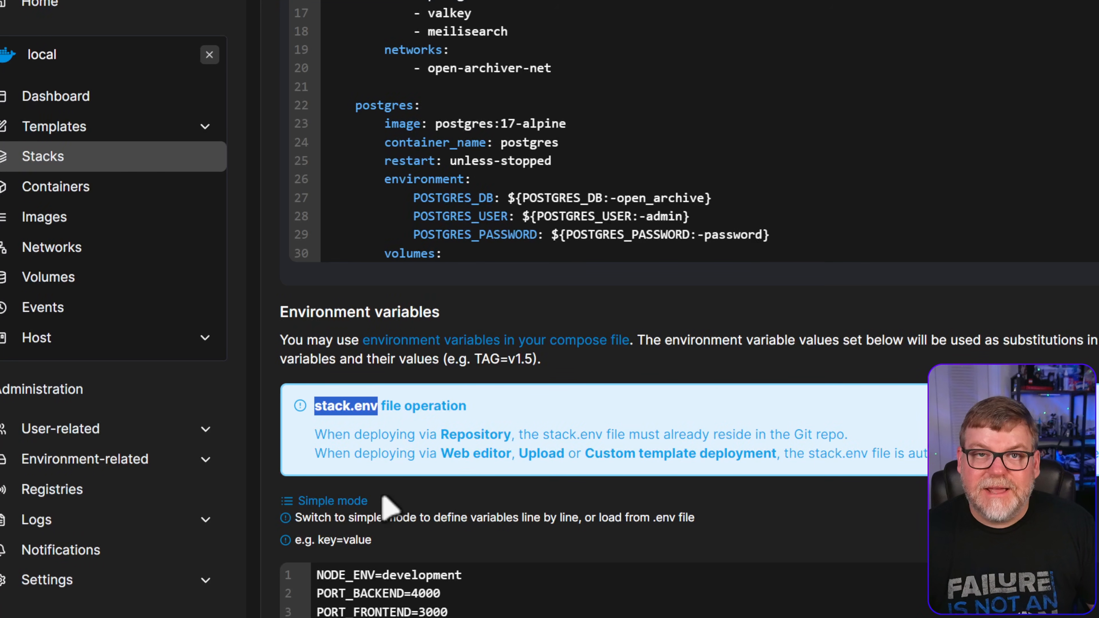
{"action": "right_click", "coordinate": [353, 411]}
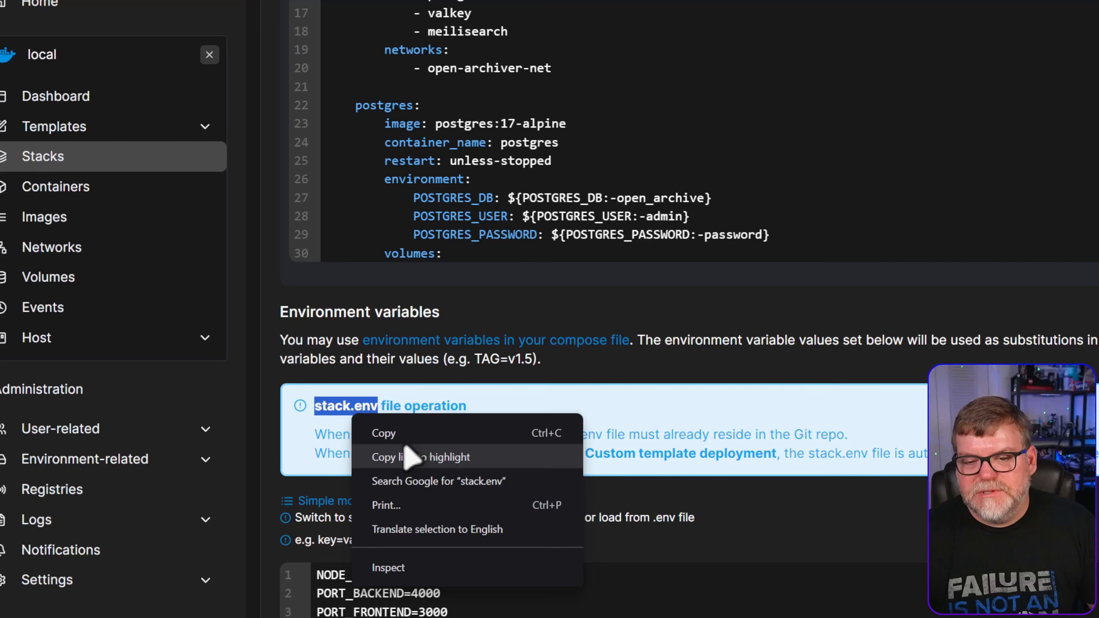
{"action": "left_click", "coordinate": [422, 433]}
{"action": "scroll", "coordinate": [629, 476], "scroll_direction": "up", "scroll_amount": 5}
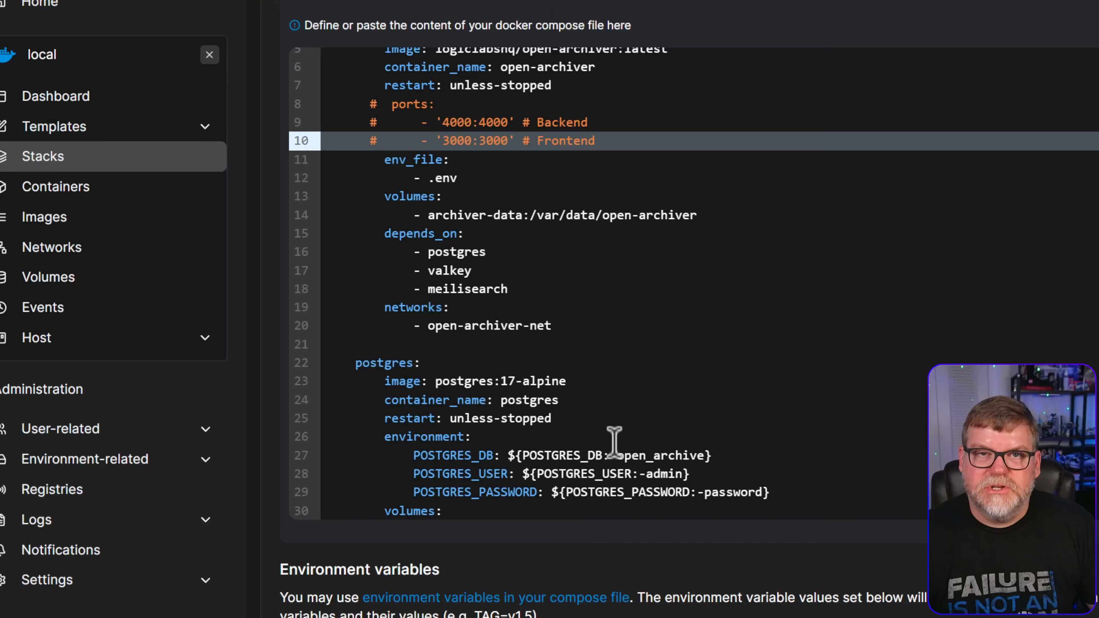
{"action": "left_click_drag", "start_coordinate": [429, 178], "coordinate": [457, 177]}
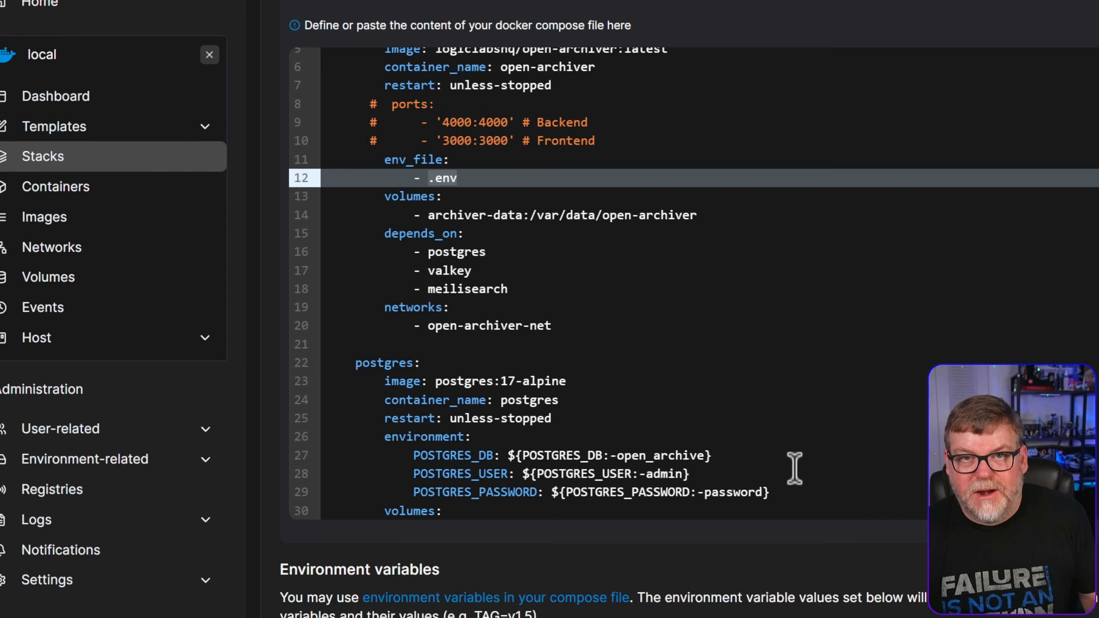
{"action": "key", "text": "ctrl+v"}
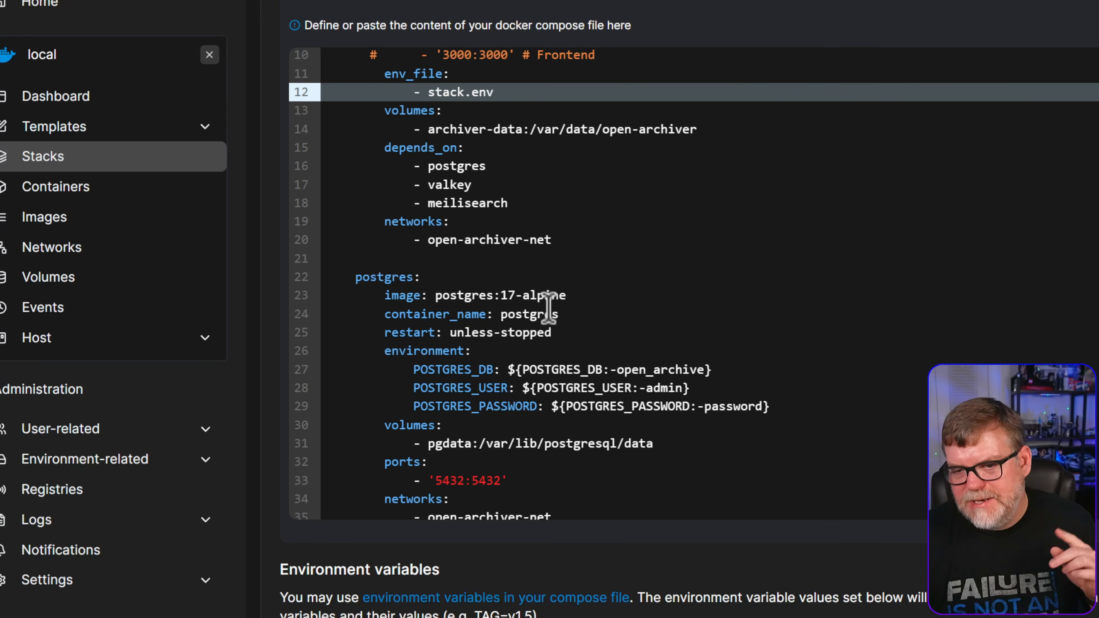
{"action": "scroll", "coordinate": [672, 295], "scroll_direction": "down", "scroll_amount": 3}
{"action": "scroll", "coordinate": [680, 285], "scroll_direction": "up", "scroll_amount": 1}
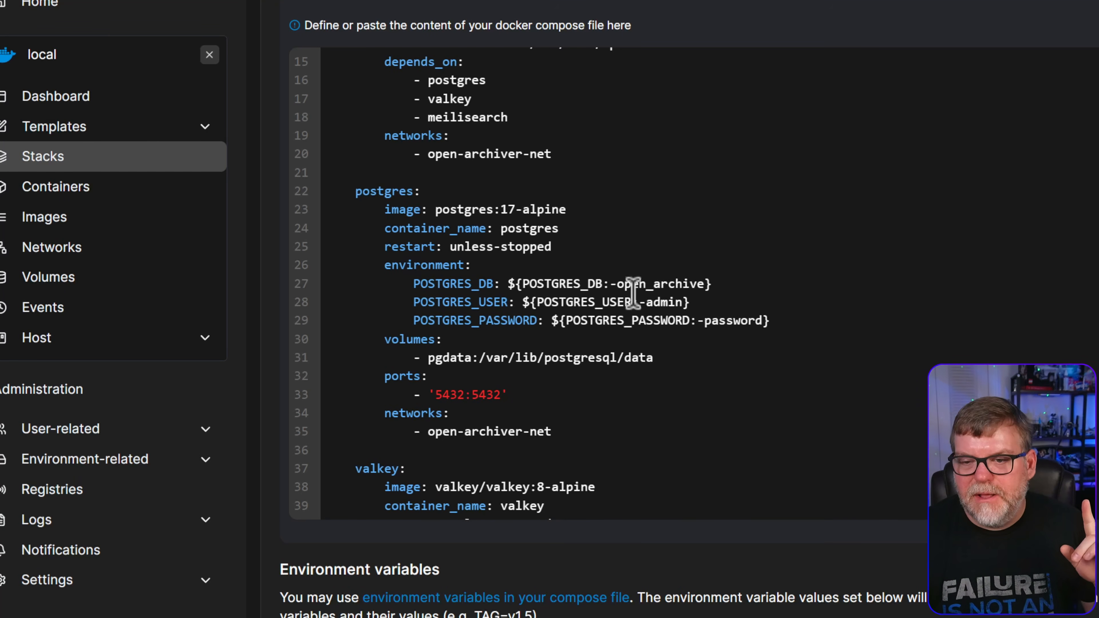
{"action": "left_click_drag", "start_coordinate": [805, 321], "coordinate": [380, 282]}
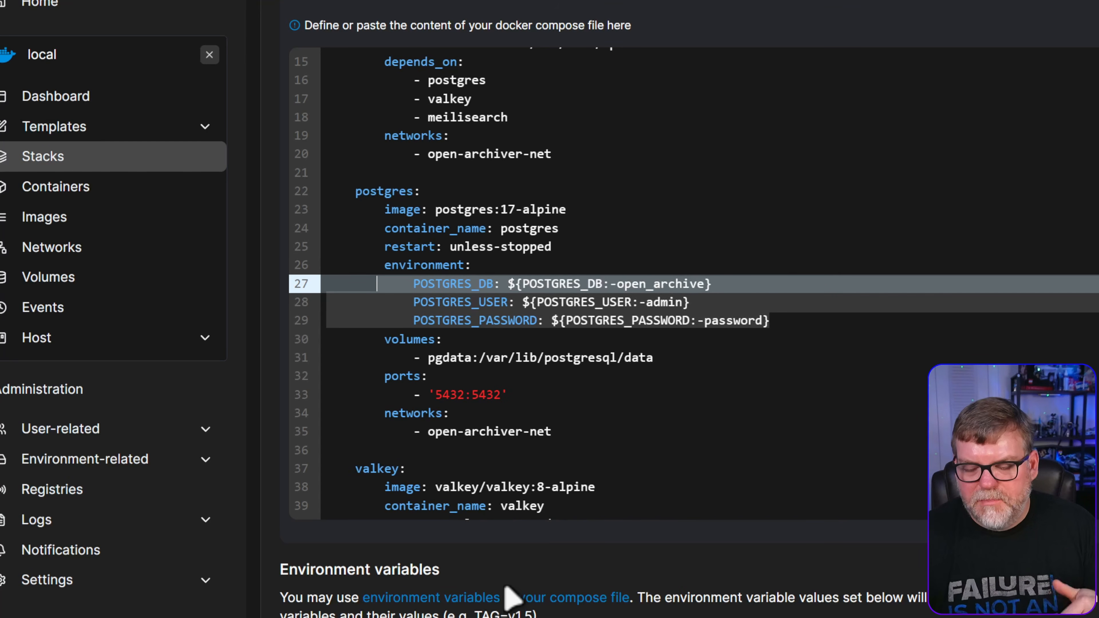
{"action": "left_click", "coordinate": [505, 287]}
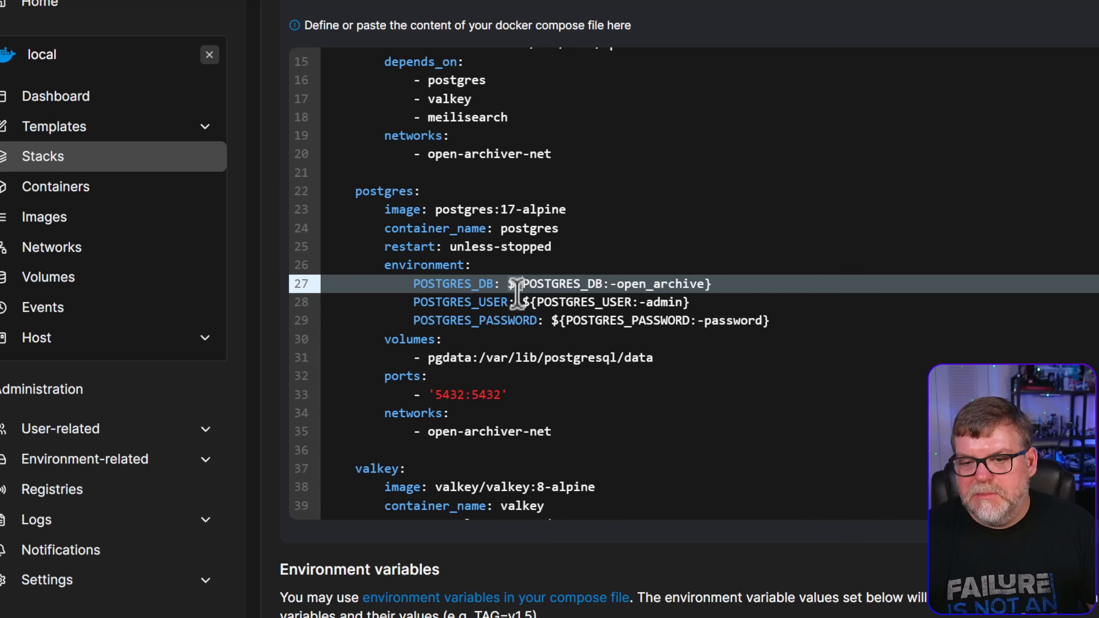
{"action": "left_click_drag", "start_coordinate": [522, 283], "coordinate": [585, 286]}
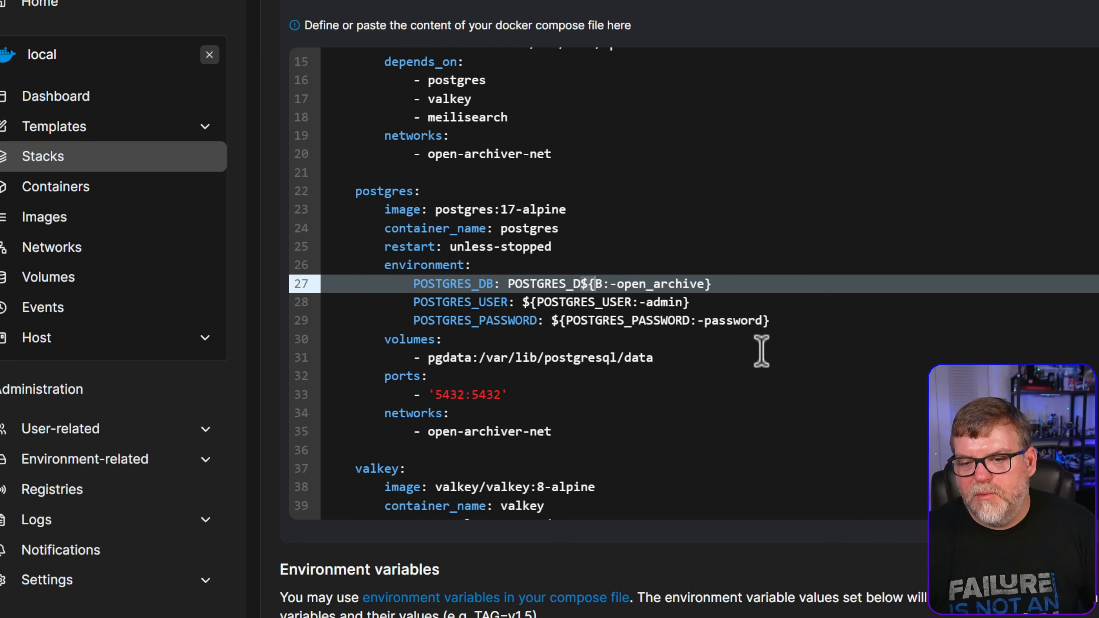
{"action": "key", "text": "ctrl+z"}
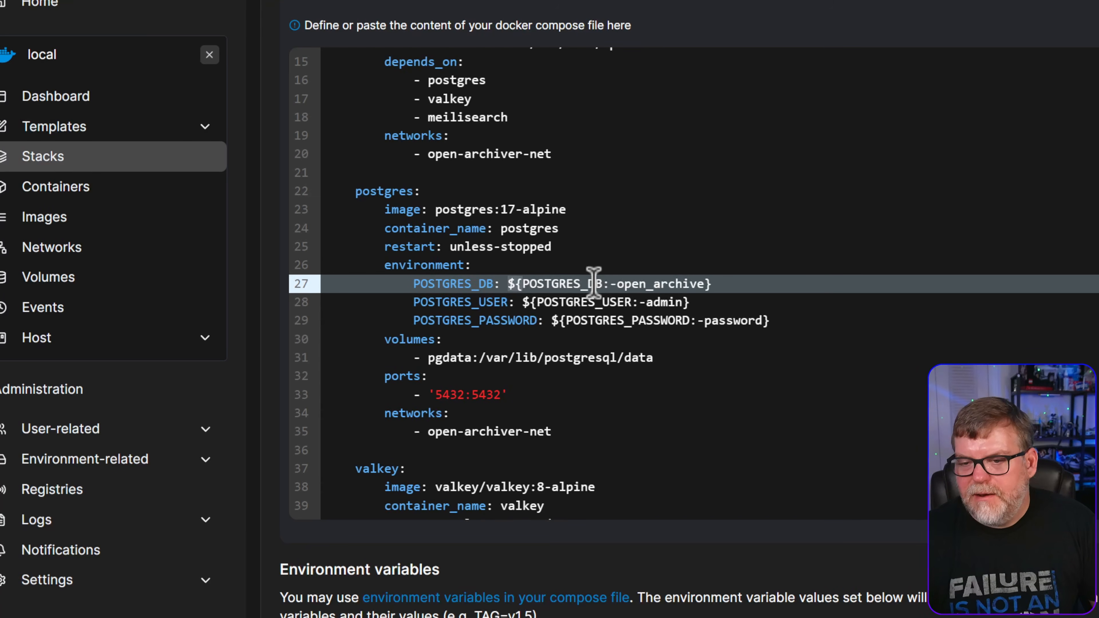
{"action": "scroll", "coordinate": [563, 260], "scroll_direction": "down", "scroll_amount": 3}
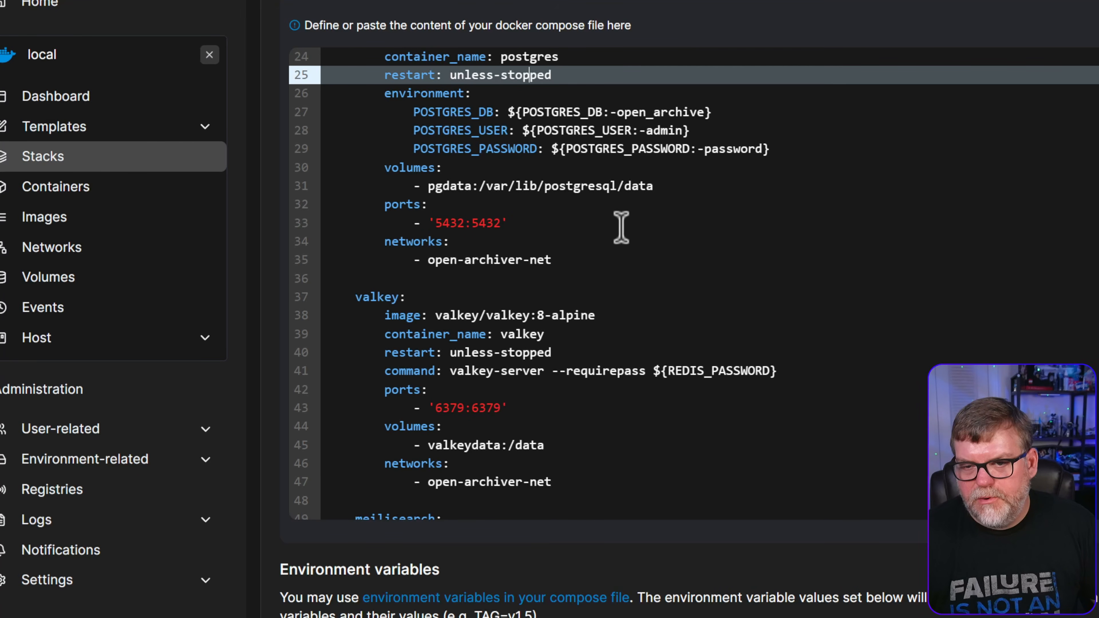
{"action": "left_click", "coordinate": [386, 203]}
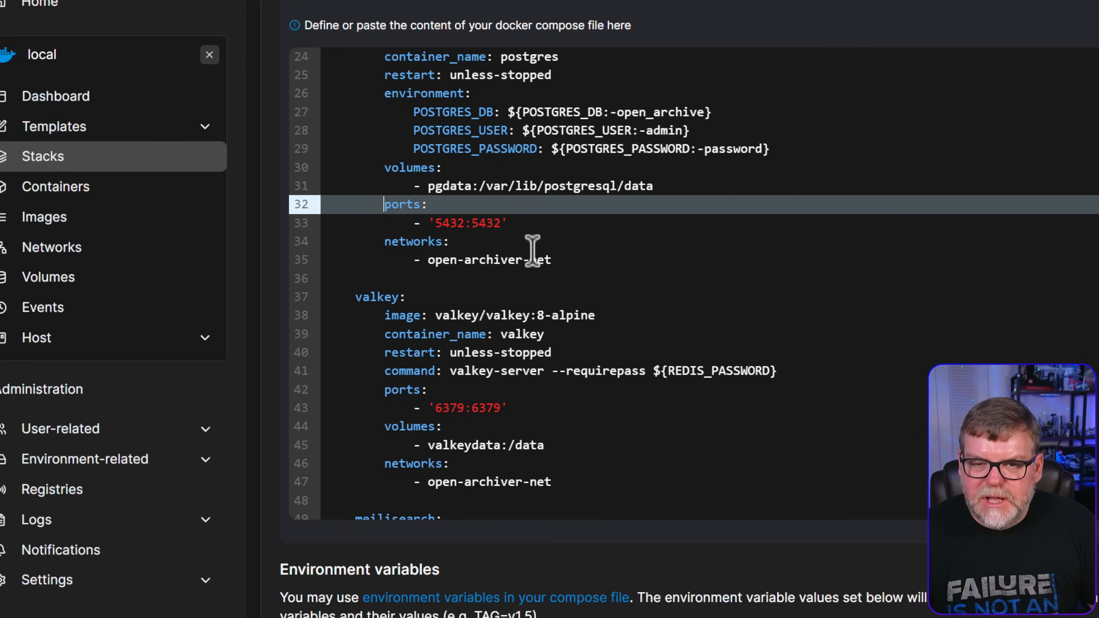
{"action": "type", "text": "#"}
{"action": "left_click", "coordinate": [385, 223]}
{"action": "type", "text": "#"}
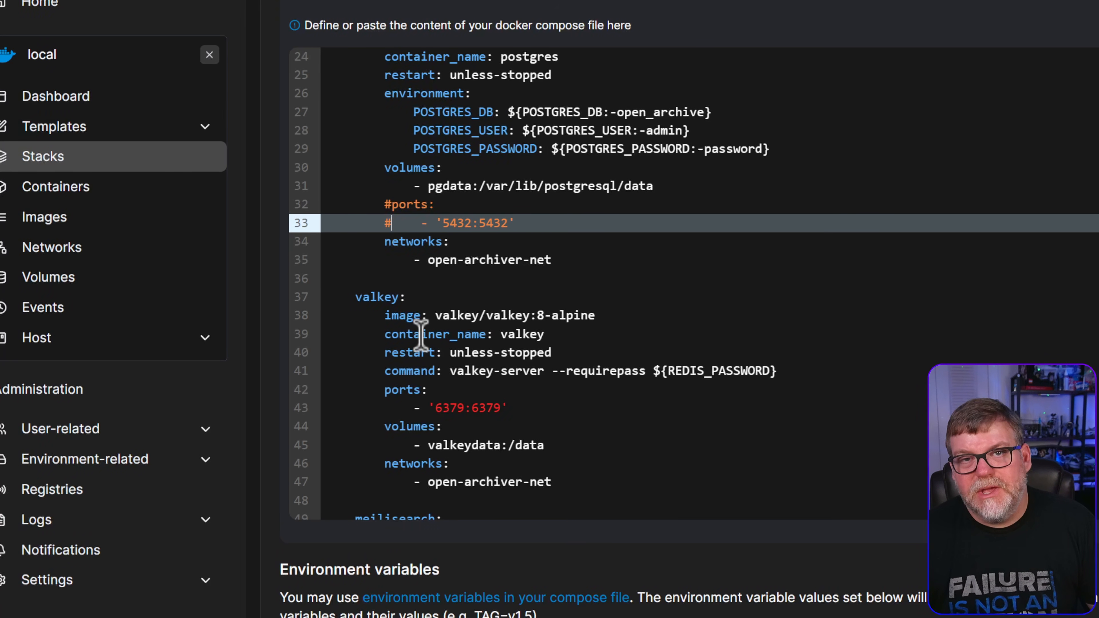
{"action": "scroll", "coordinate": [420, 335], "scroll_direction": "up", "scroll_amount": 10}
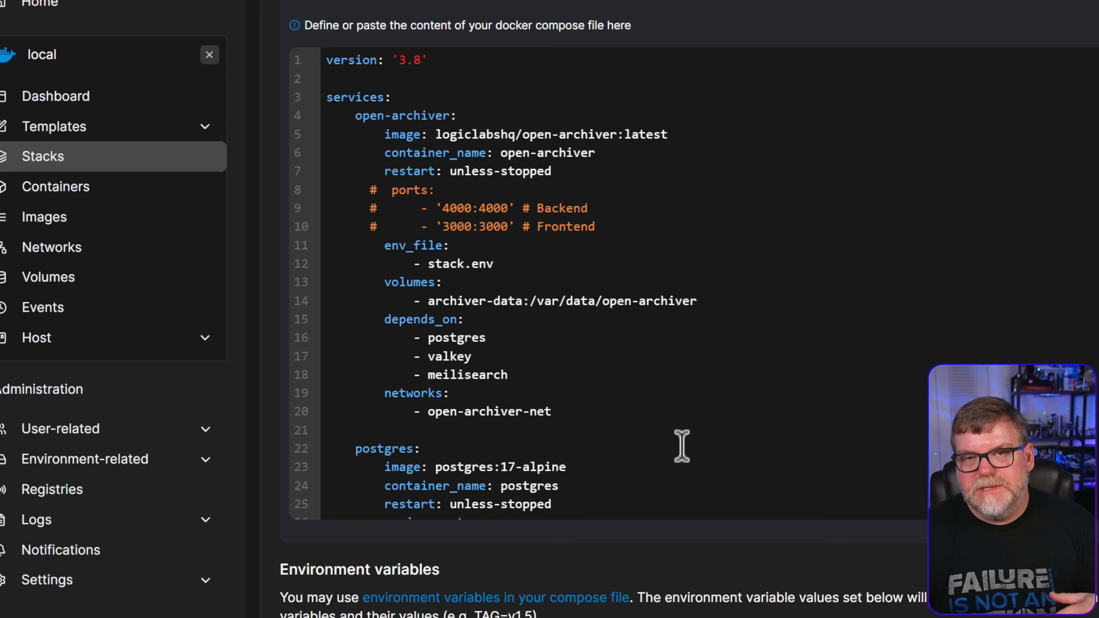
{"action": "key", "text": "Page_Down"}
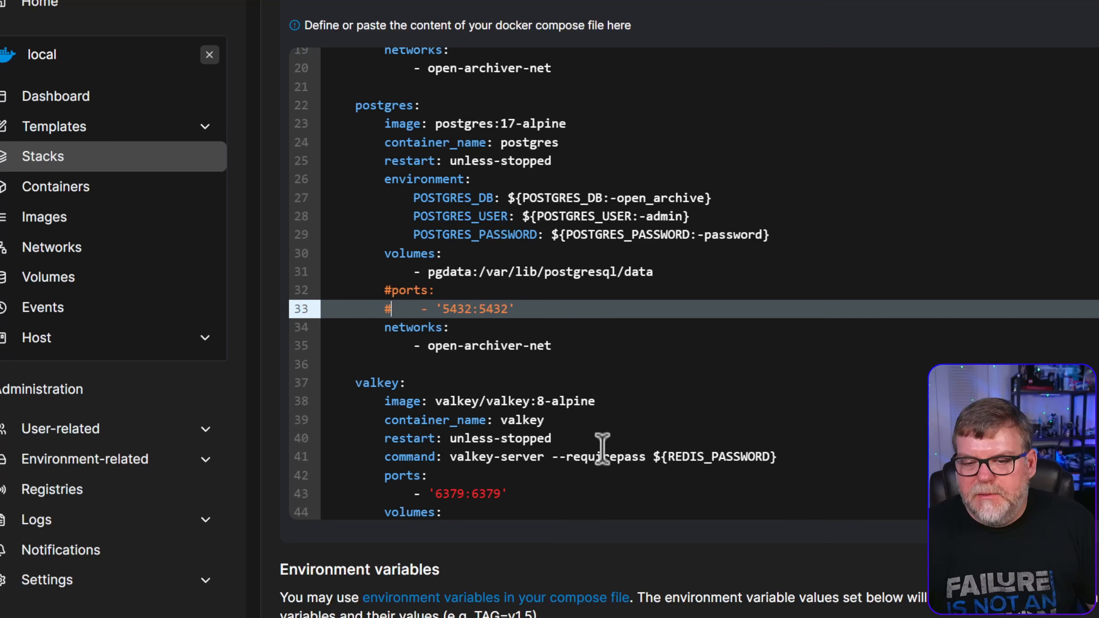
{"action": "scroll", "coordinate": [441, 394], "scroll_direction": "down", "scroll_amount": 4}
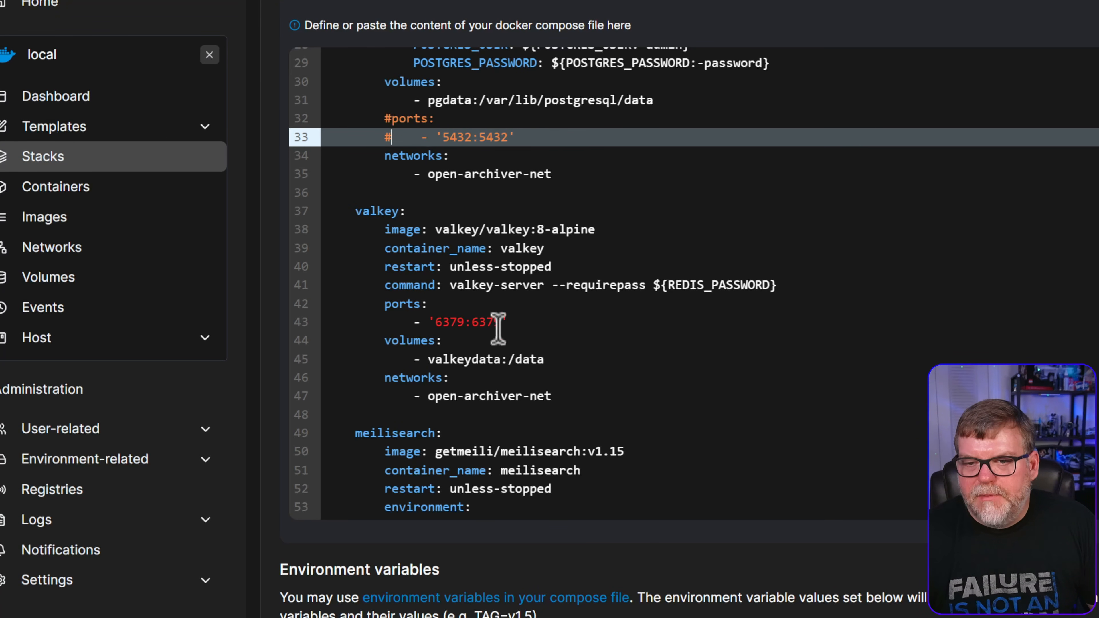
{"action": "scroll", "coordinate": [601, 385], "scroll_direction": "up", "scroll_amount": 2}
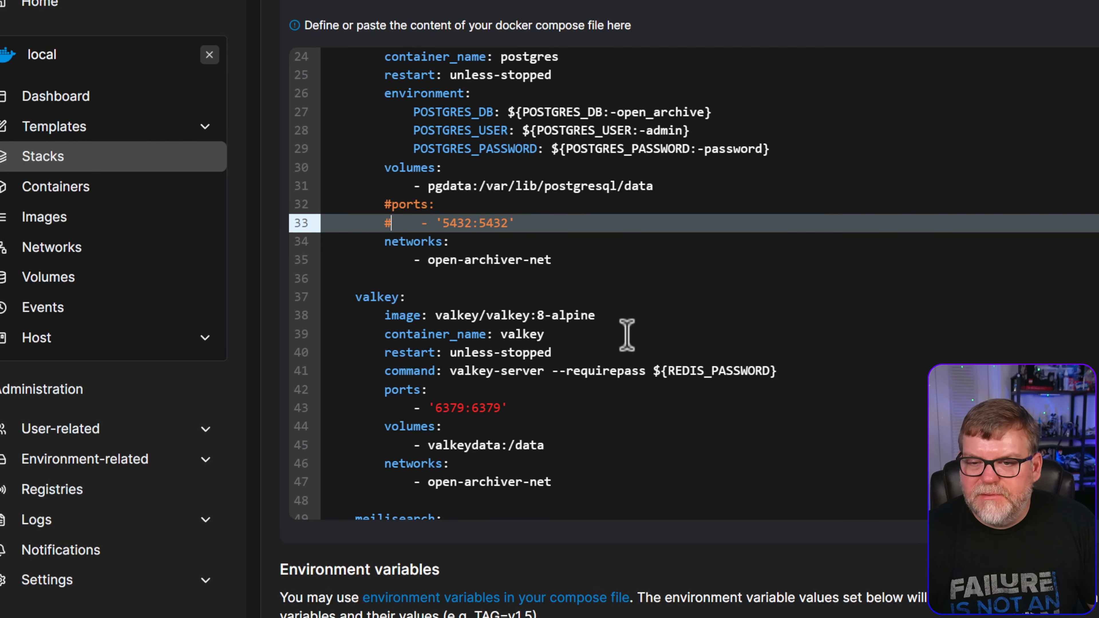
{"action": "scroll", "coordinate": [643, 400], "scroll_direction": "down", "scroll_amount": 6}
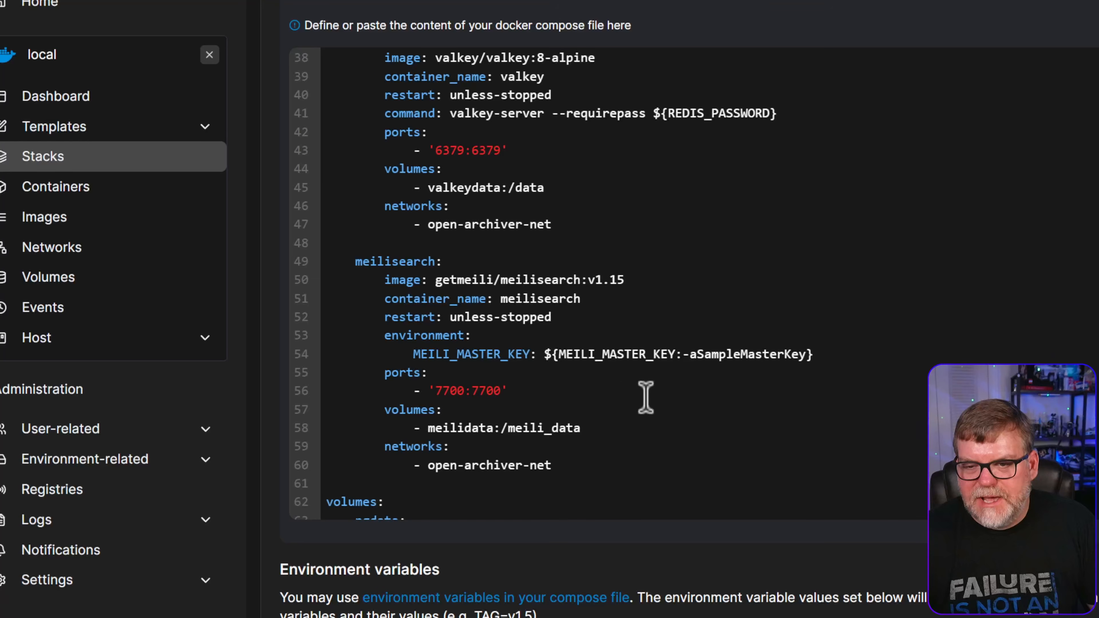
{"action": "scroll", "coordinate": [646, 398], "scroll_direction": "up", "scroll_amount": 2}
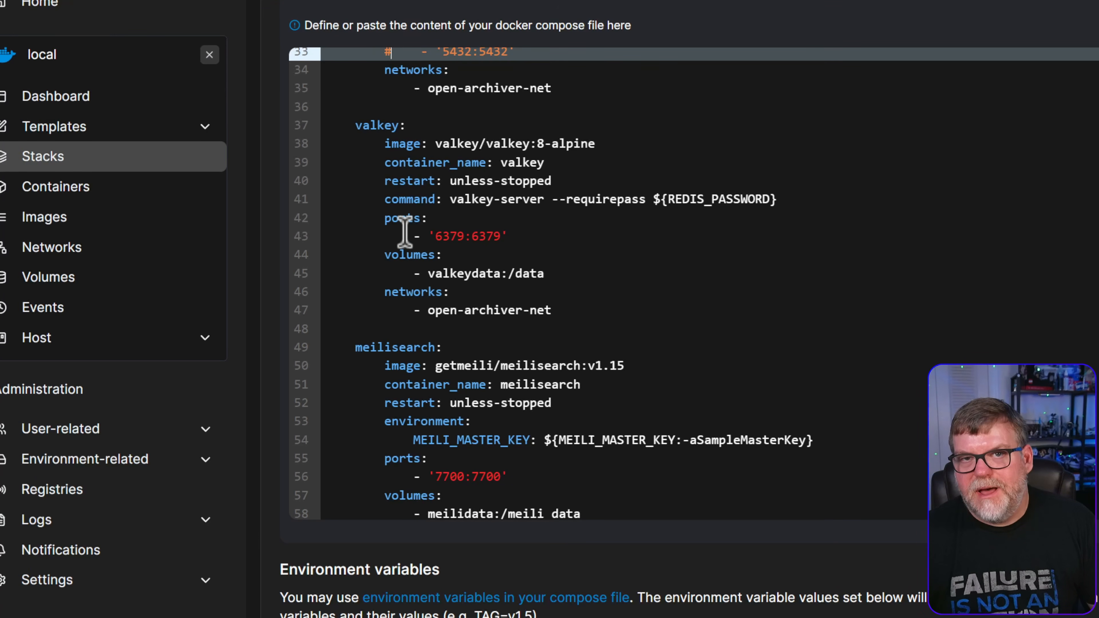
{"action": "scroll", "coordinate": [535, 310], "scroll_direction": "up", "scroll_amount": 2}
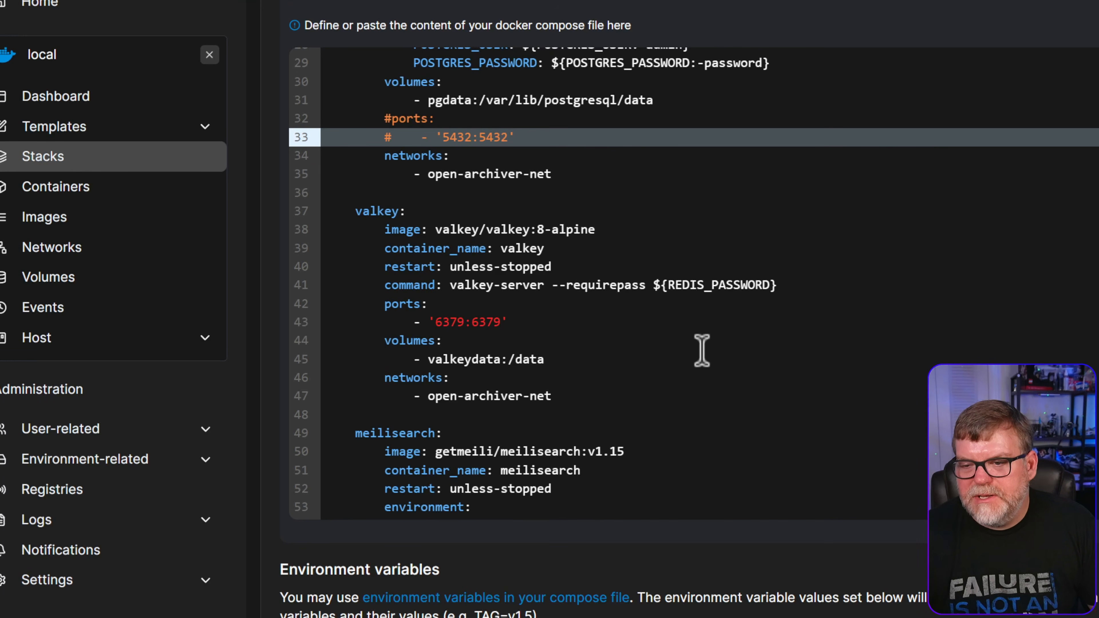
{"action": "scroll", "coordinate": [643, 449], "scroll_direction": "up", "scroll_amount": 8}
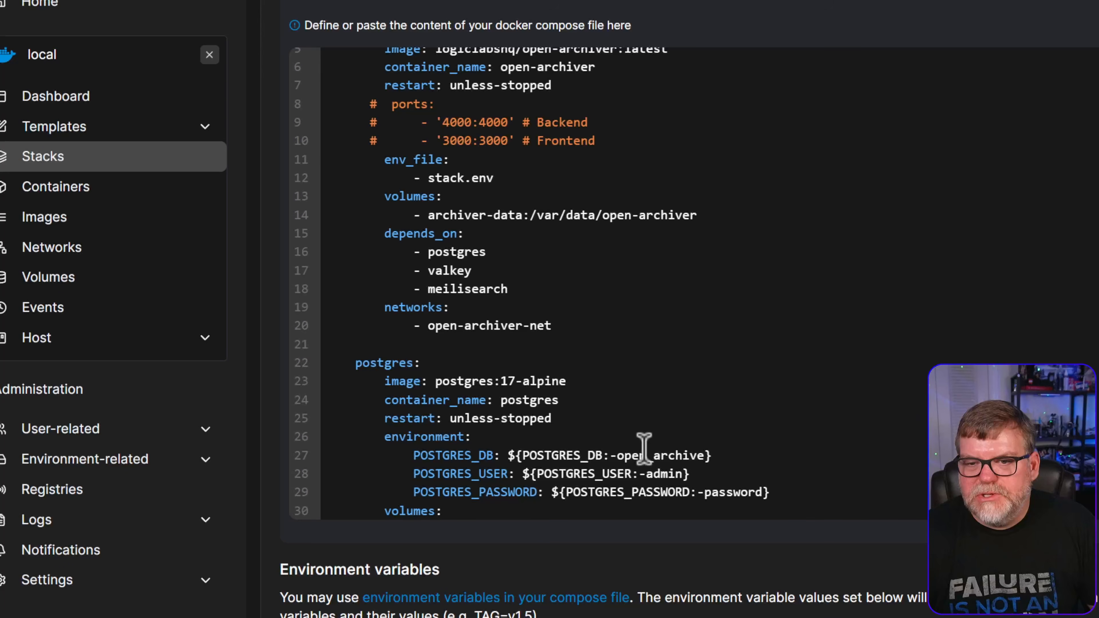
{"action": "scroll", "coordinate": [768, 472], "scroll_direction": "down", "scroll_amount": 13}
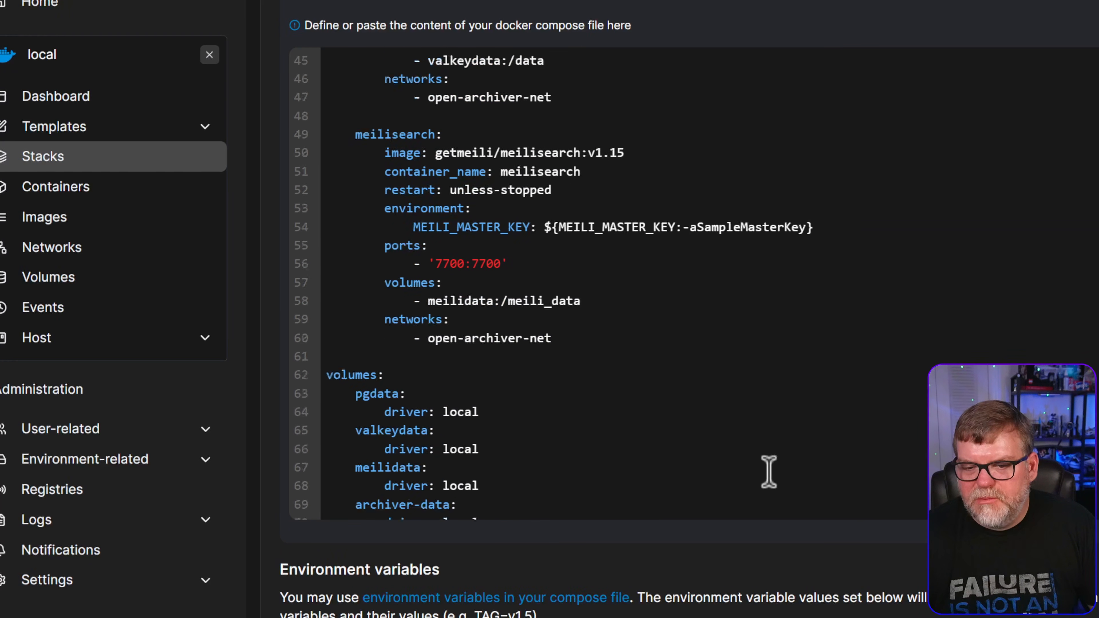
{"action": "scroll", "coordinate": [768, 472], "scroll_direction": "down", "scroll_amount": 2}
{"action": "scroll", "coordinate": [491, 553], "scroll_direction": "down", "scroll_amount": 5}
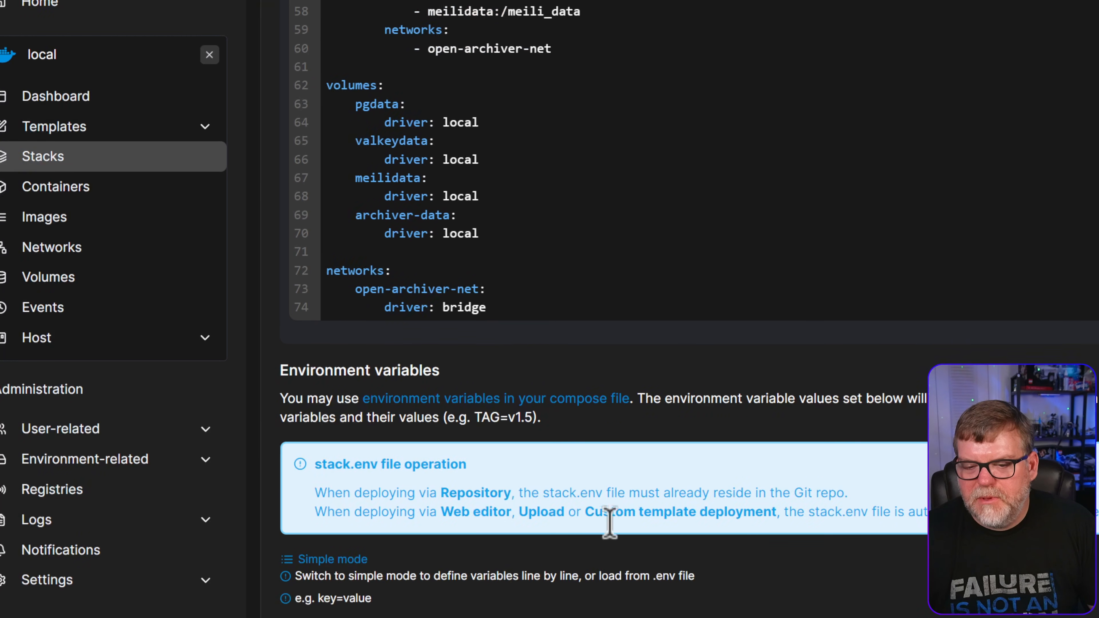
{"action": "scroll", "coordinate": [609, 524], "scroll_direction": "up", "scroll_amount": 5}
{"action": "scroll", "coordinate": [620, 427], "scroll_direction": "up", "scroll_amount": 6}
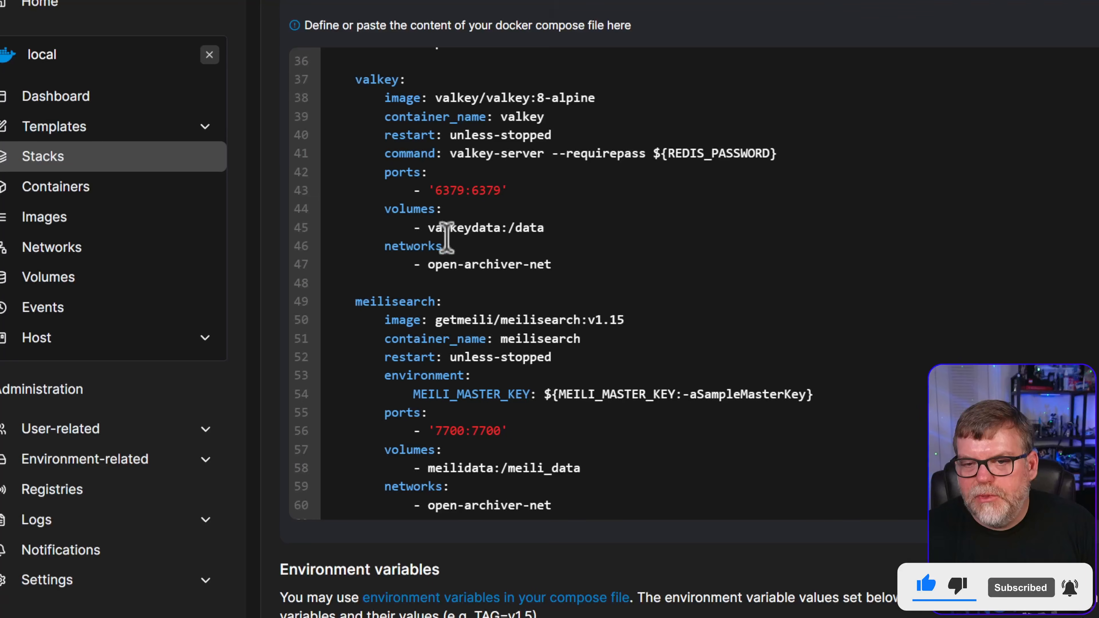
Start commenting out the valkey ports block, typing '$' at its ports line
{"action": "left_click", "coordinate": [383, 171]}
{"action": "type", "text": "$"}
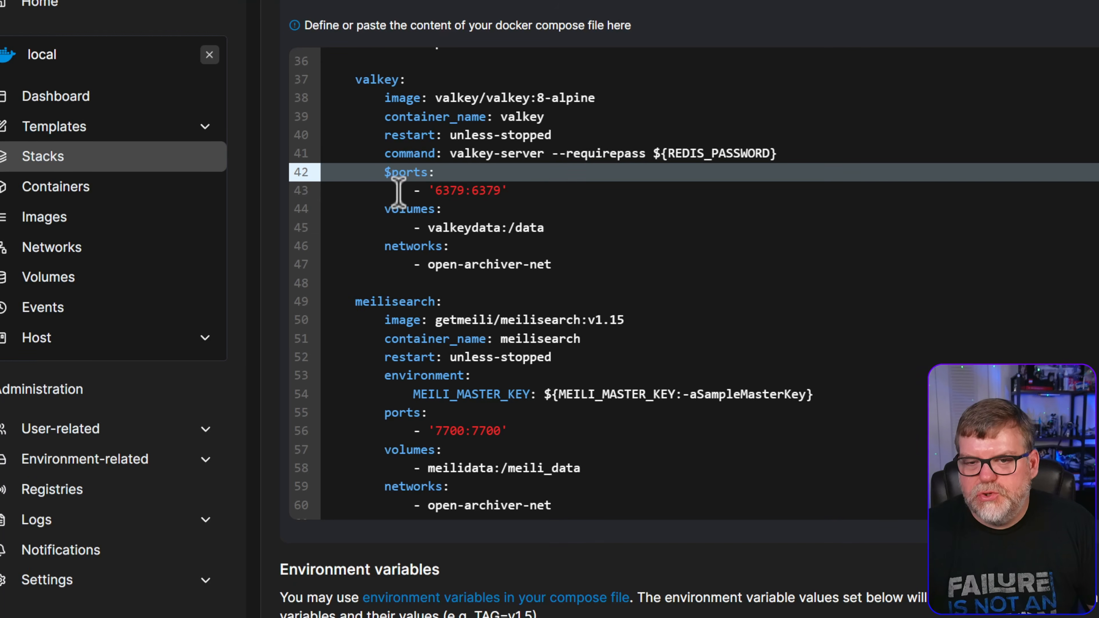
{"action": "key", "text": "Down"}
{"action": "key", "text": "Left"}
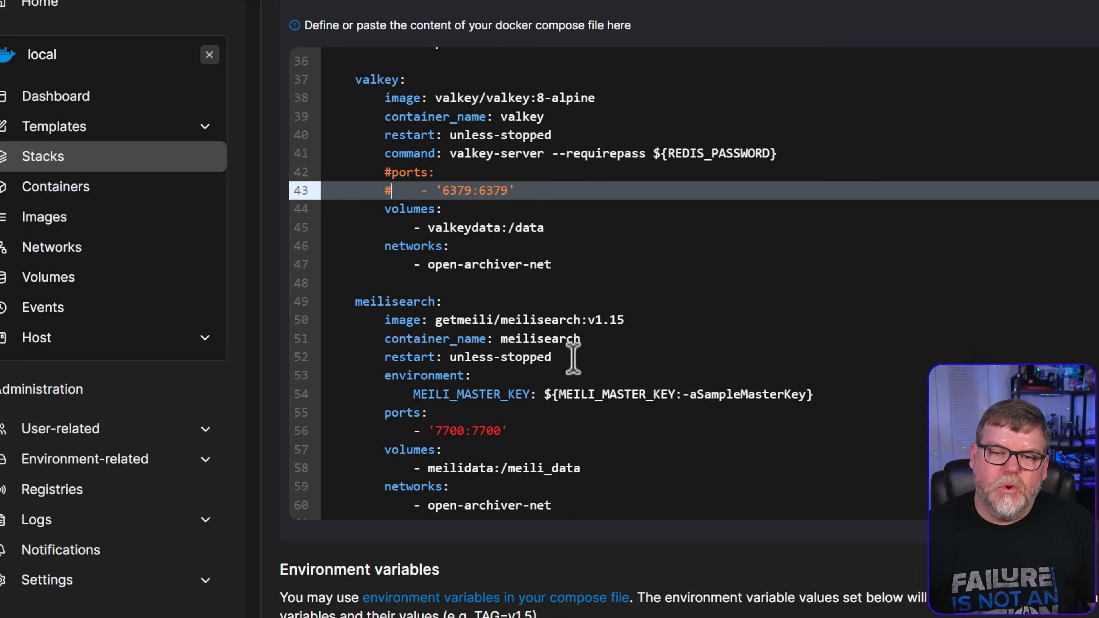
{"action": "scroll", "coordinate": [585, 390], "scroll_direction": "down", "scroll_amount": 3}
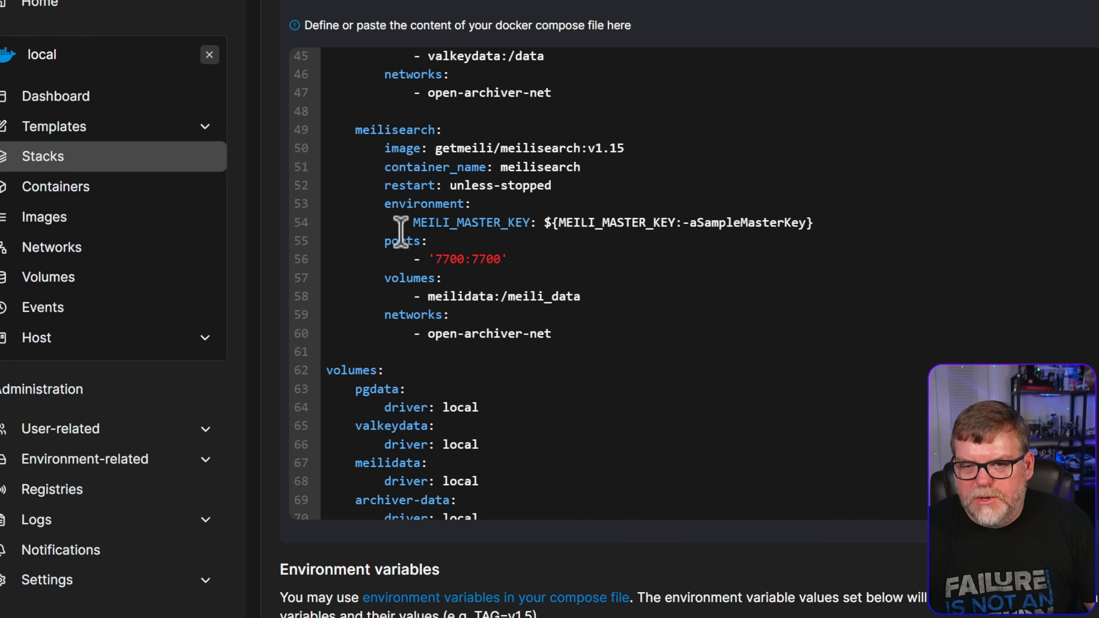
Comment out the meilisearch ports: line and its 7700:7700 mapping with '#'
{"action": "left_click", "coordinate": [385, 241]}
{"action": "type", "text": "#"}
{"action": "left_click", "coordinate": [392, 251]}
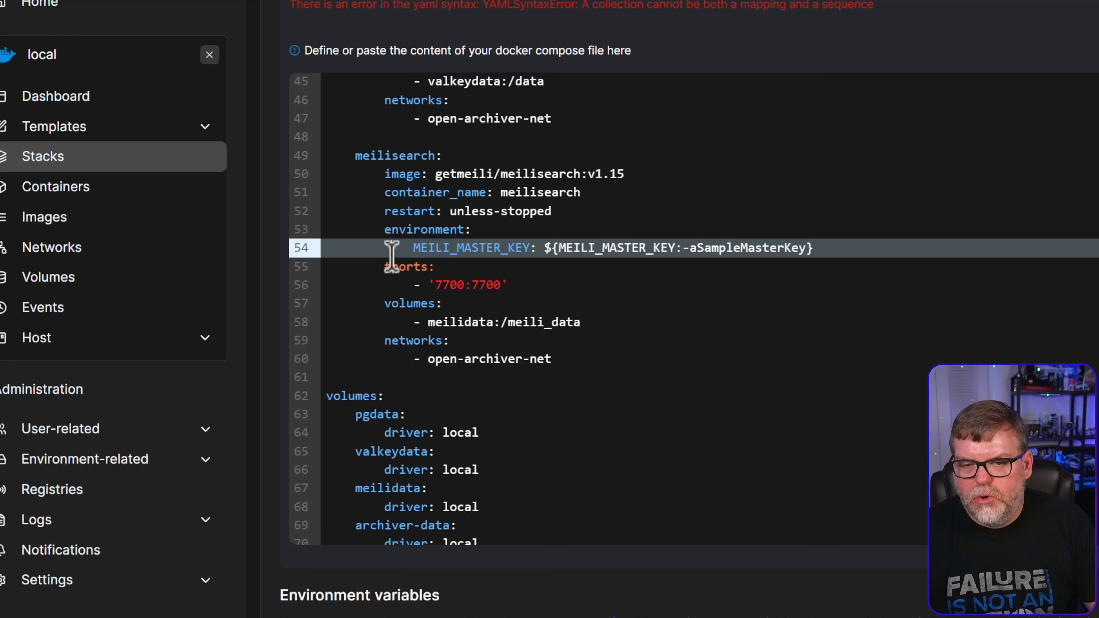
{"action": "left_click", "coordinate": [382, 285]}
{"action": "type", "text": "#"}
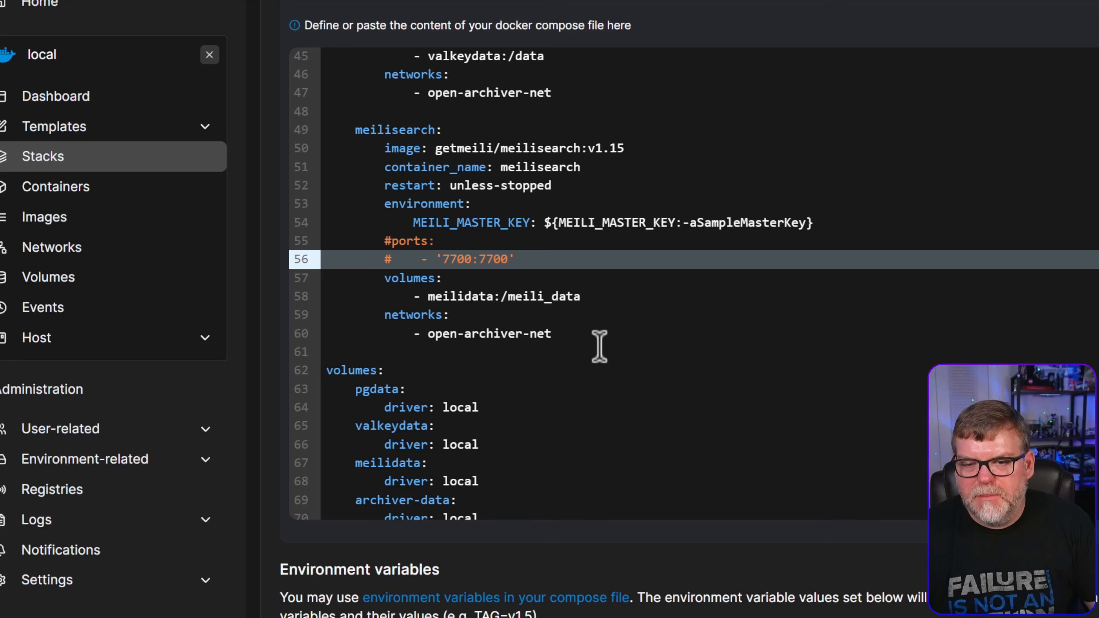
{"action": "scroll", "coordinate": [612, 454], "scroll_direction": "down", "scroll_amount": 1}
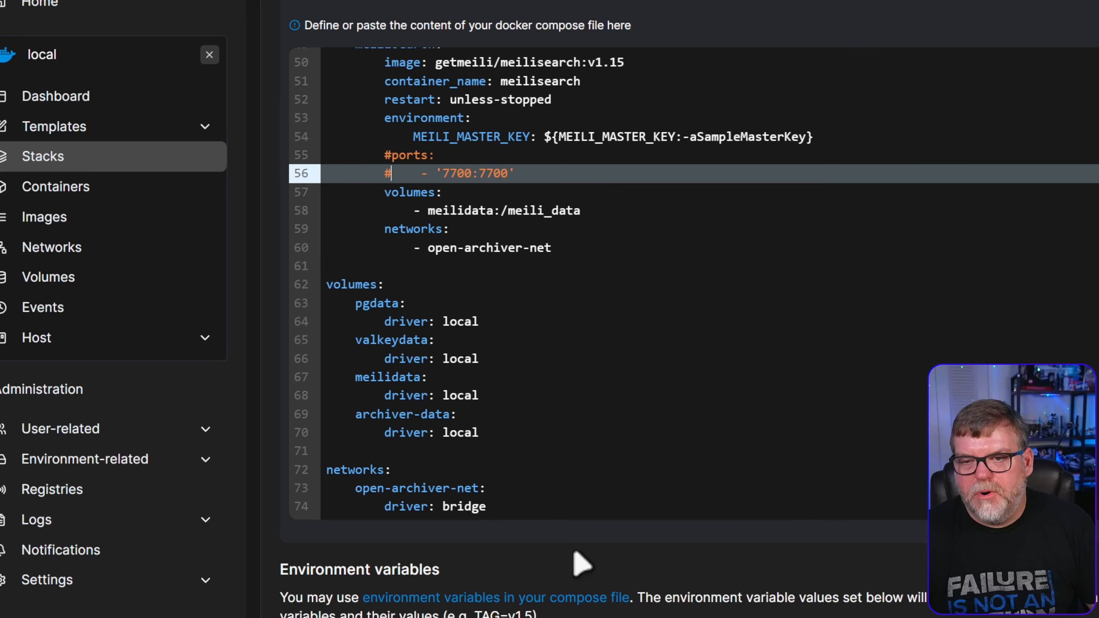
{"action": "scroll", "coordinate": [502, 502], "scroll_direction": "up", "scroll_amount": 3}
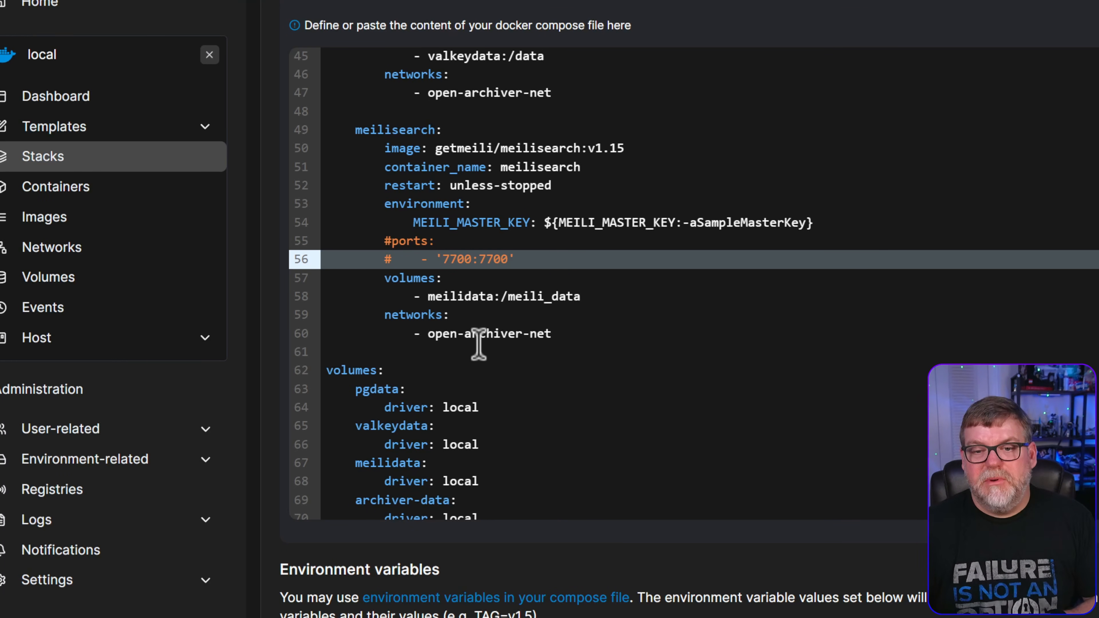
{"action": "scroll", "coordinate": [478, 344], "scroll_direction": "down", "scroll_amount": 4}
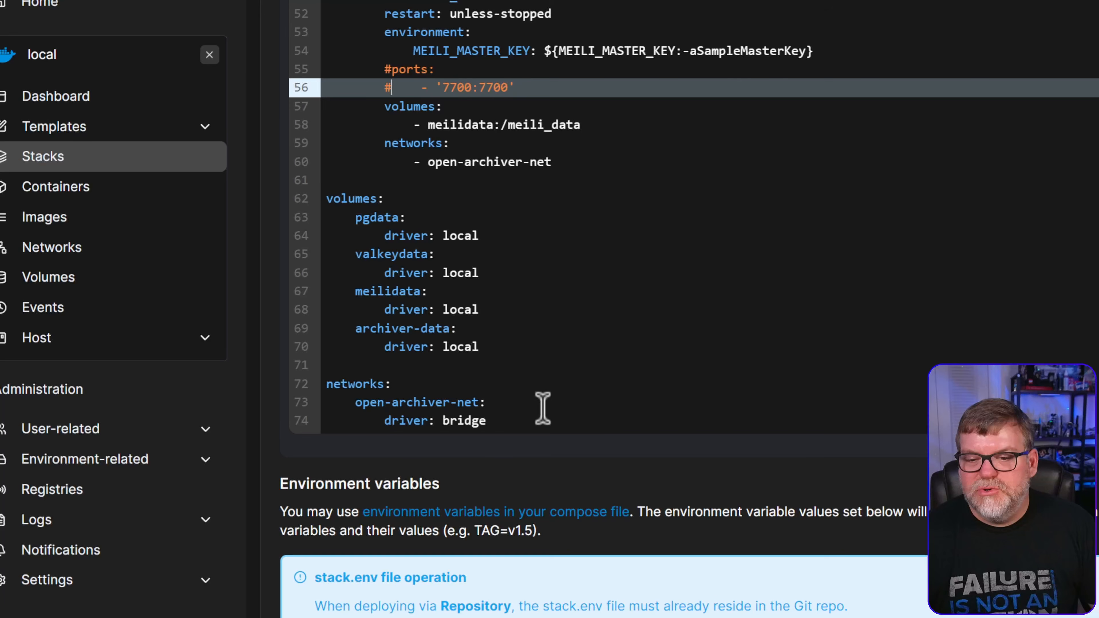
Change NODE_ENV from development to production in the environment variables
{"action": "scroll", "coordinate": [540, 410], "scroll_direction": "down", "scroll_amount": 9}
{"action": "scroll", "coordinate": [584, 380], "scroll_direction": "down", "scroll_amount": 2}
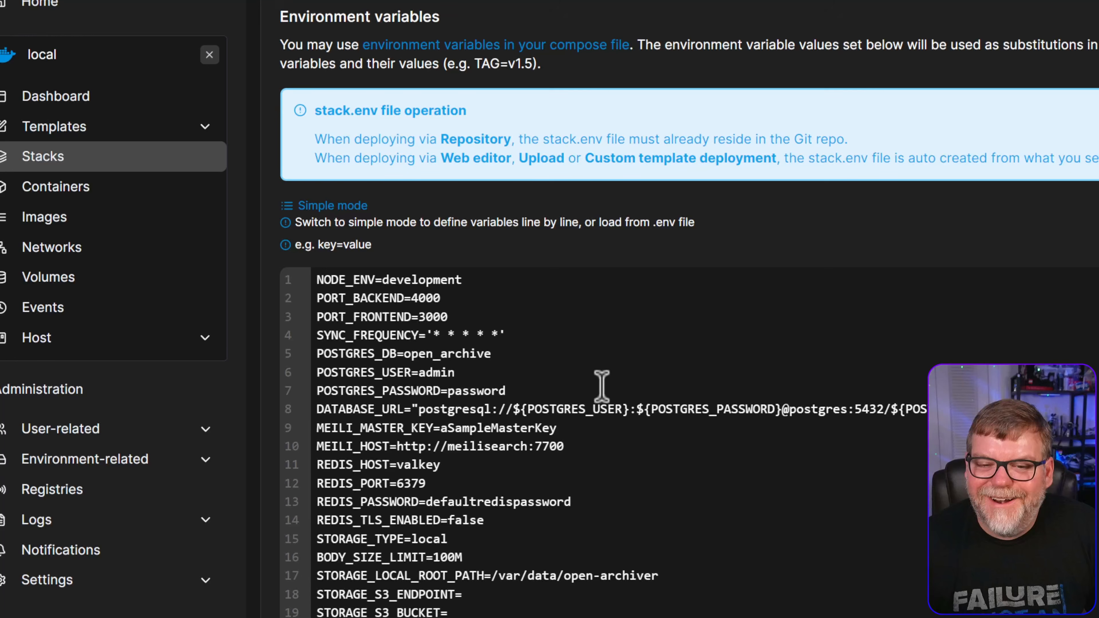
{"action": "scroll", "coordinate": [582, 380], "scroll_direction": "down", "scroll_amount": 1}
{"action": "scroll", "coordinate": [329, 433], "scroll_direction": "up", "scroll_amount": 1}
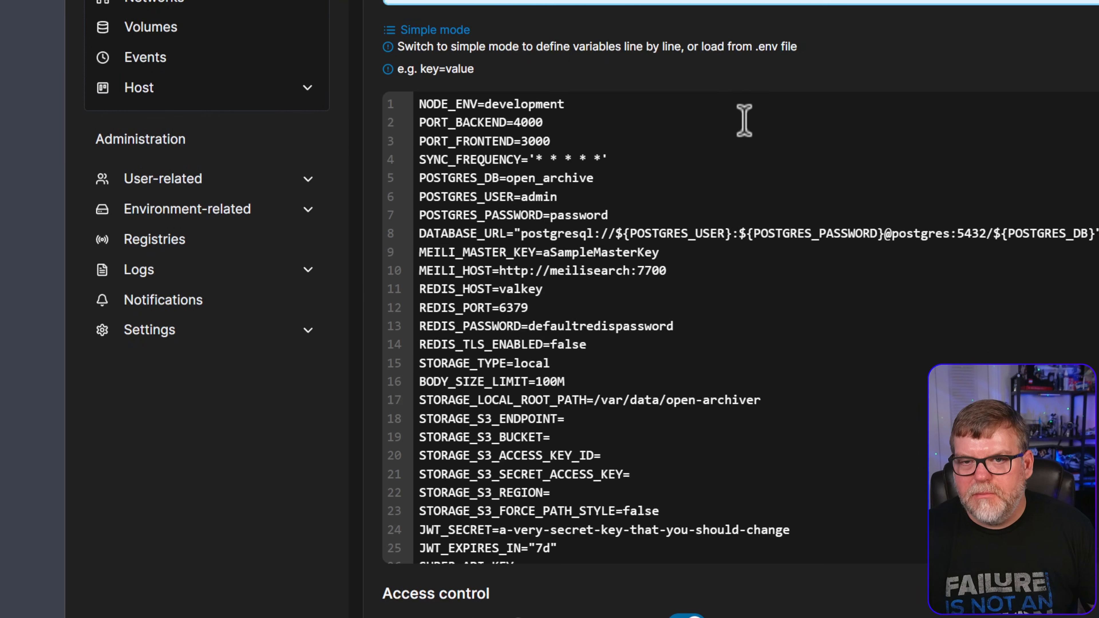
{"action": "scroll", "coordinate": [745, 120], "scroll_direction": "up", "scroll_amount": 1}
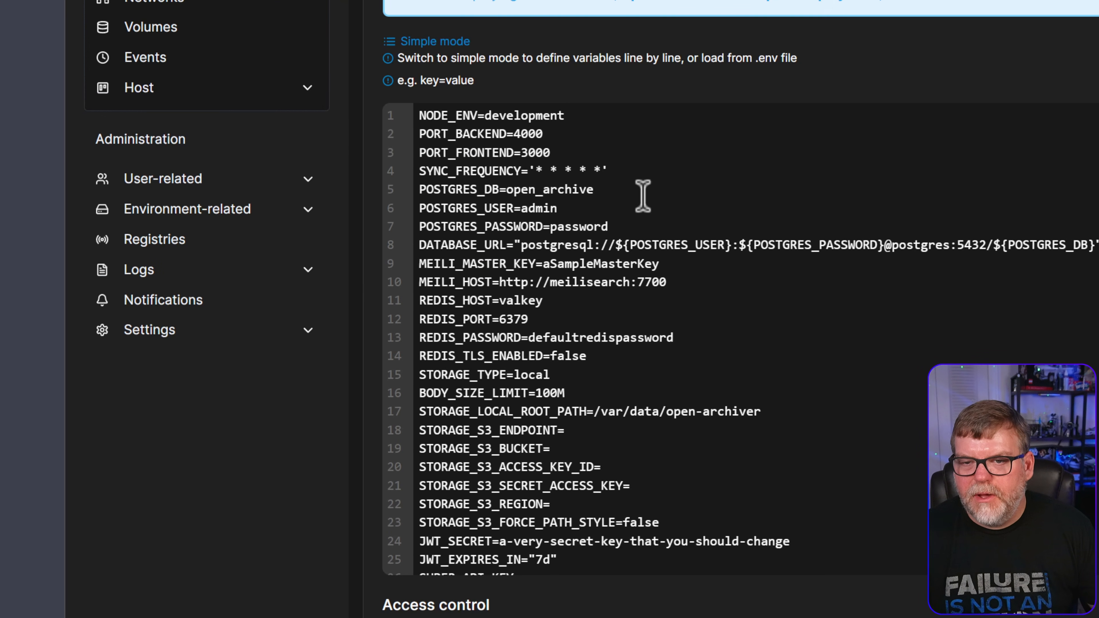
{"action": "double_click", "coordinate": [522, 116]}
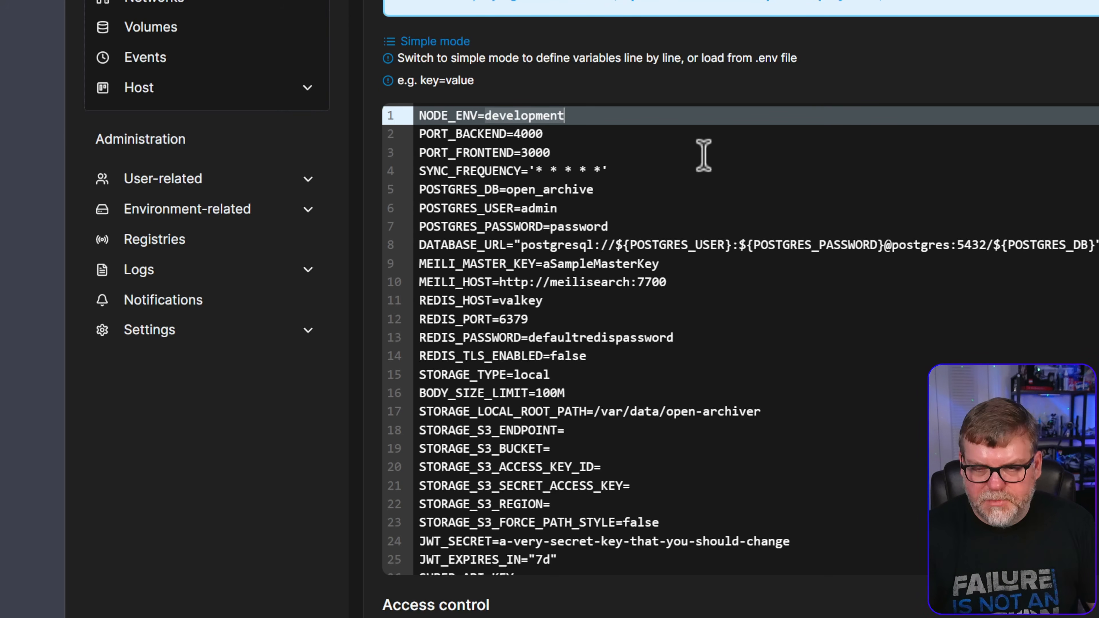
{"action": "type", "text": "production"}
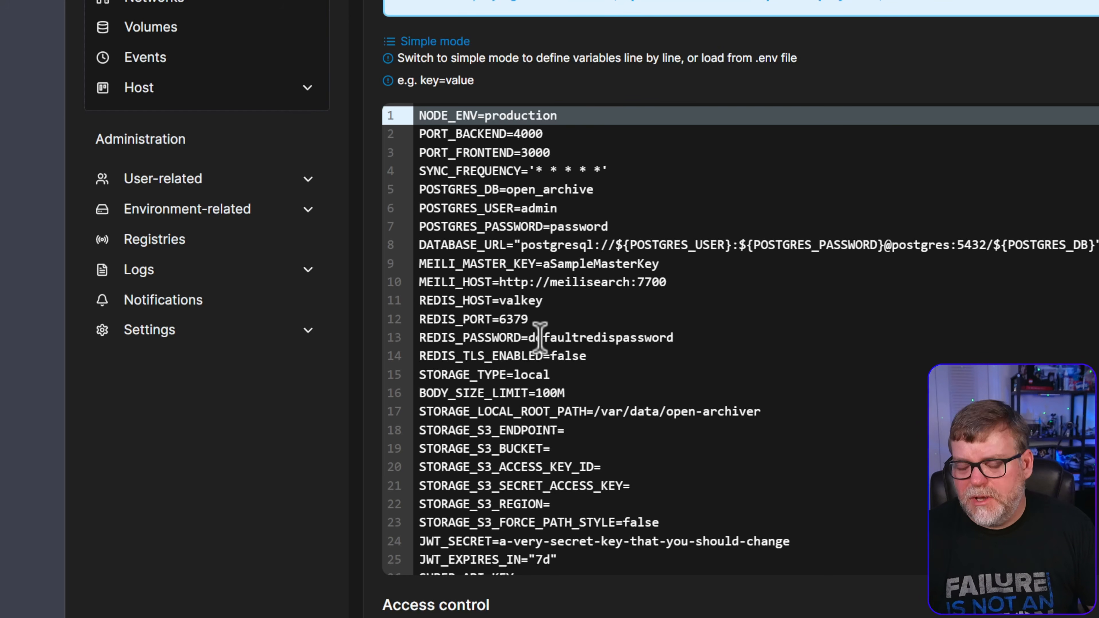
Extend the POSTGRES_PASSWORD value and replace the default MEILI_MASTER_KEY with a new key
{"action": "left_click", "coordinate": [611, 227]}
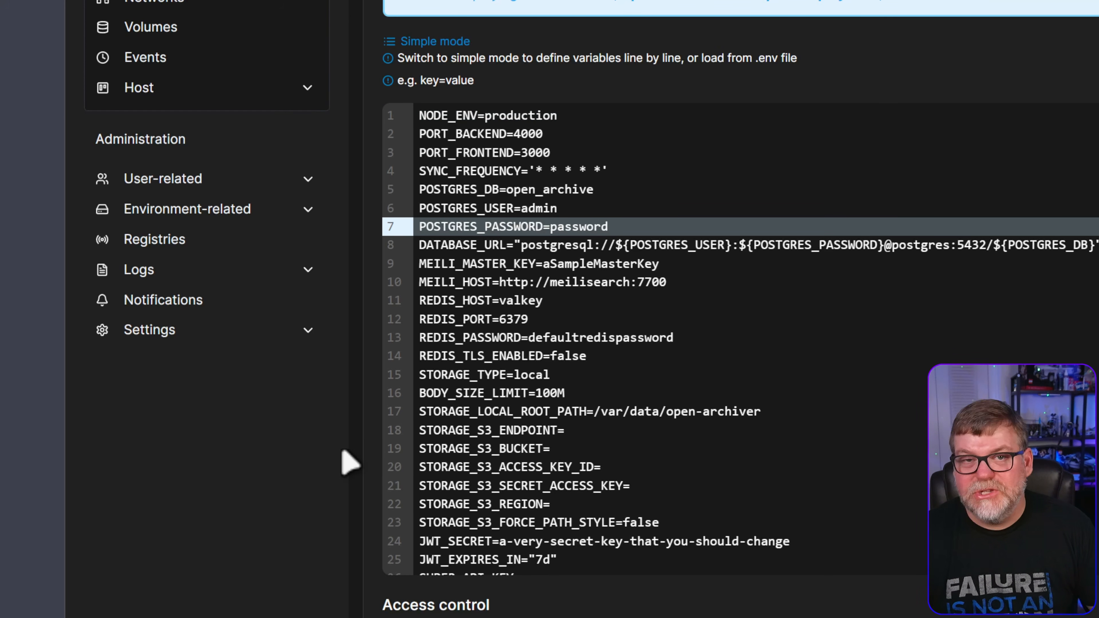
{"action": "type", "text": "123"}
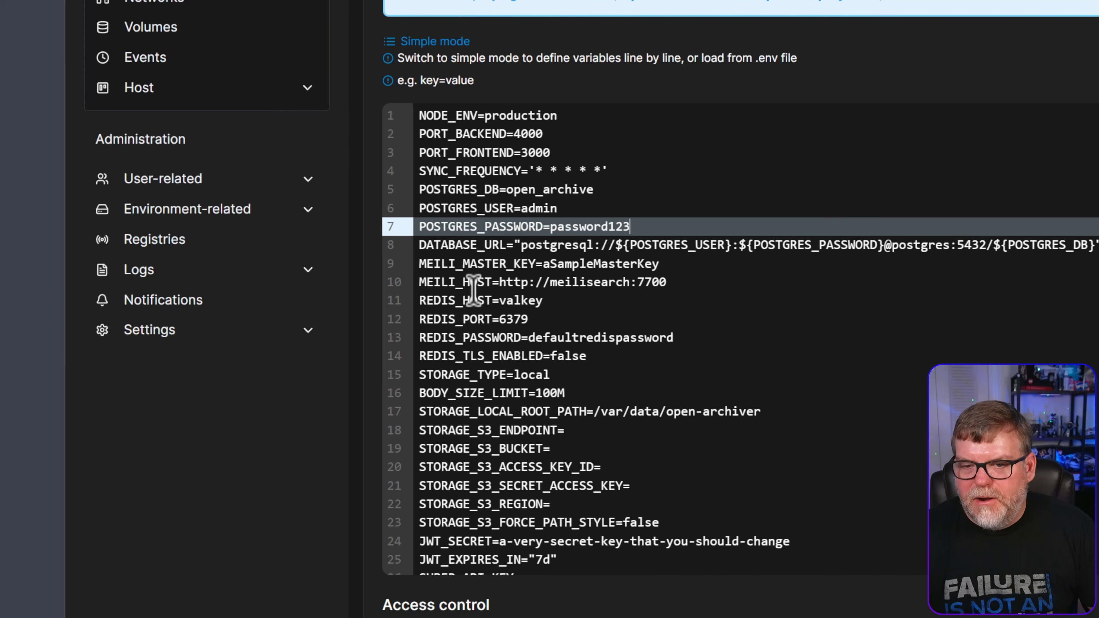
{"action": "left_click_drag", "start_coordinate": [543, 263], "coordinate": [661, 264]}
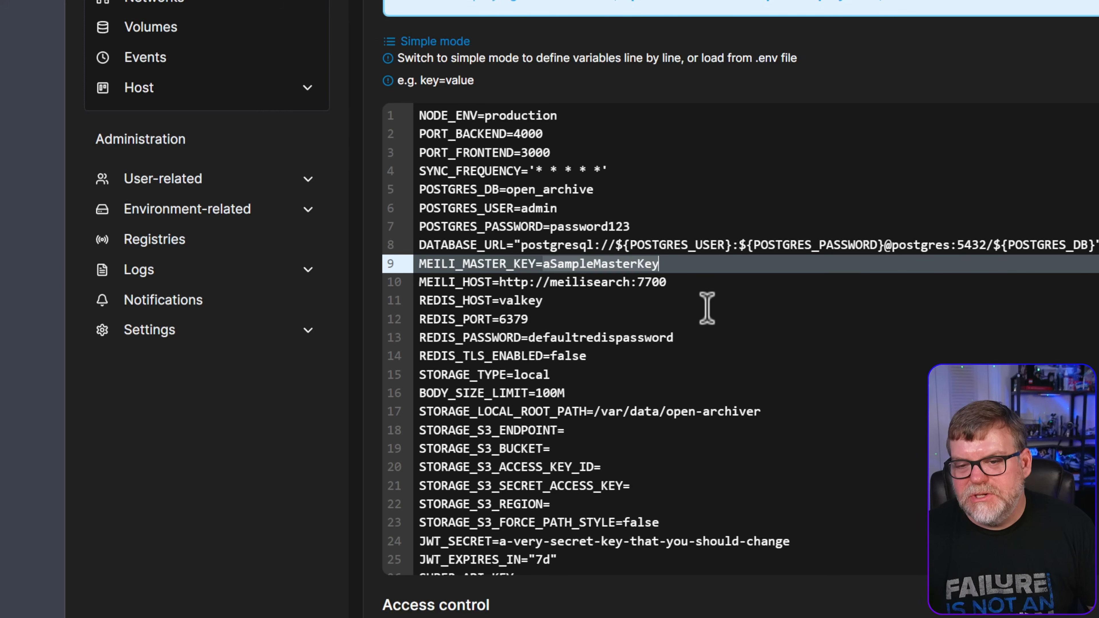
{"action": "type", "text": "asdfasdf1234"}
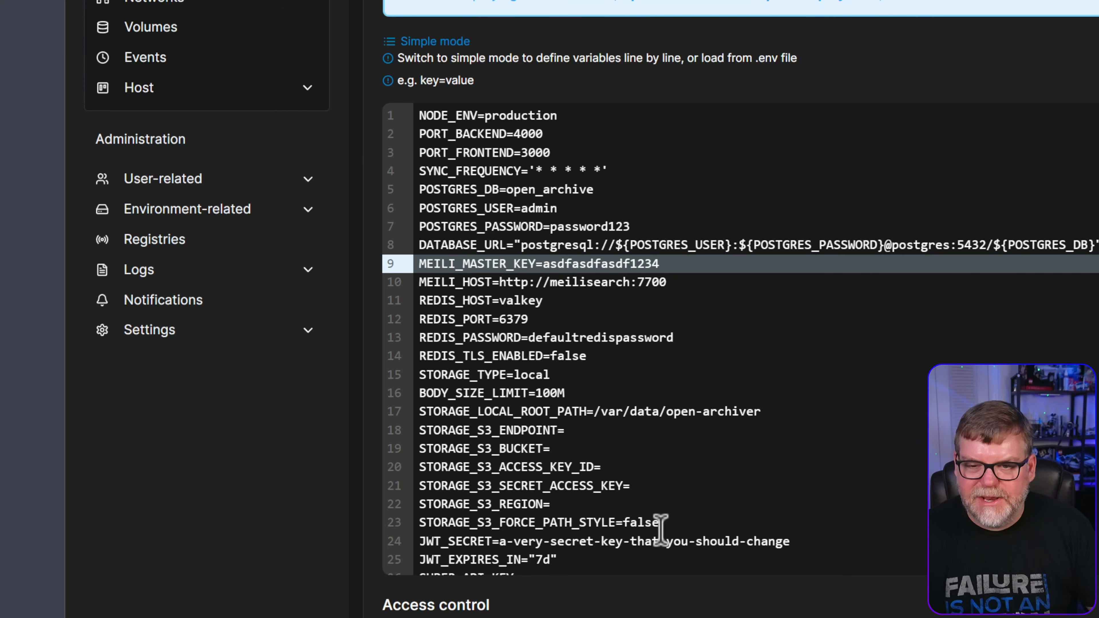
{"action": "scroll", "coordinate": [674, 461], "scroll_direction": "down", "scroll_amount": 1}
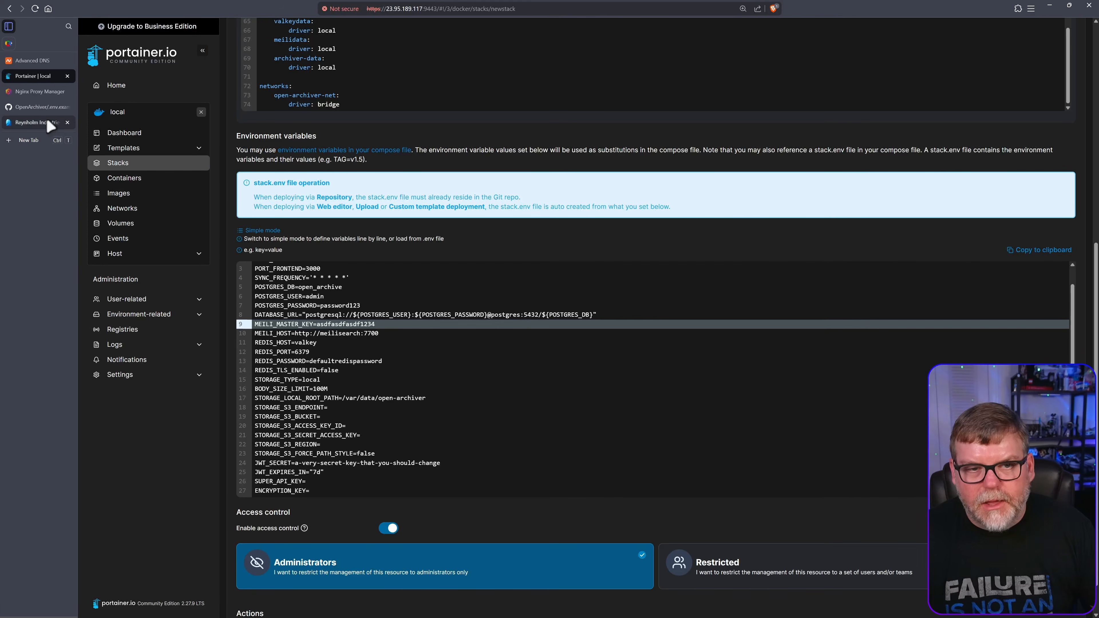
{"action": "left_click", "coordinate": [39, 107]}
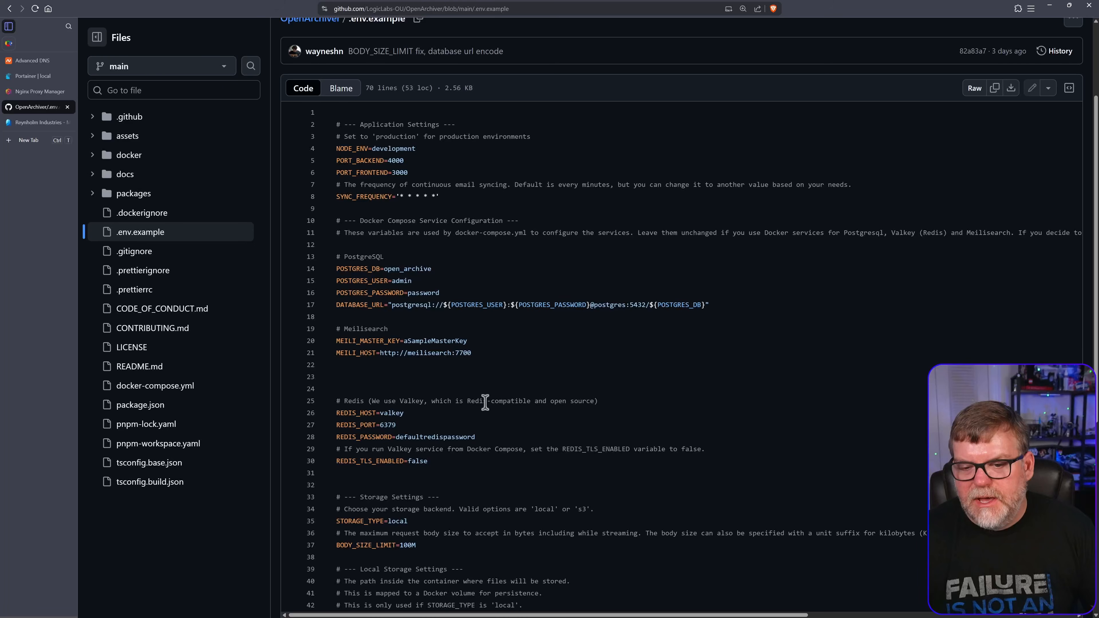
{"action": "scroll", "coordinate": [485, 402], "scroll_direction": "down", "scroll_amount": 1}
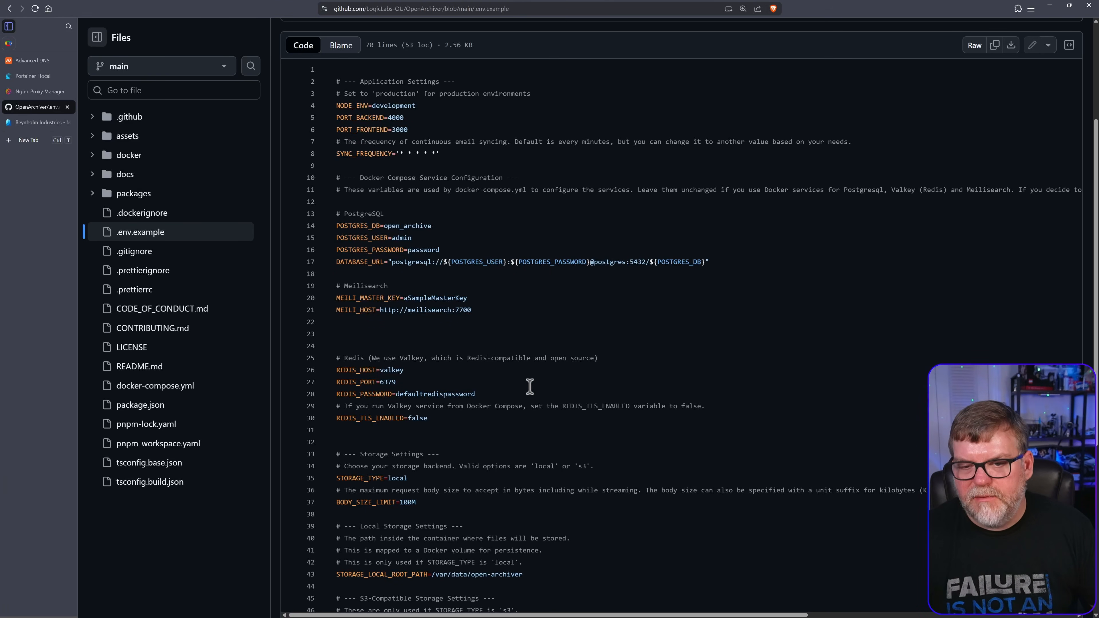
{"action": "scroll", "coordinate": [530, 375], "scroll_direction": "up", "scroll_amount": 2}
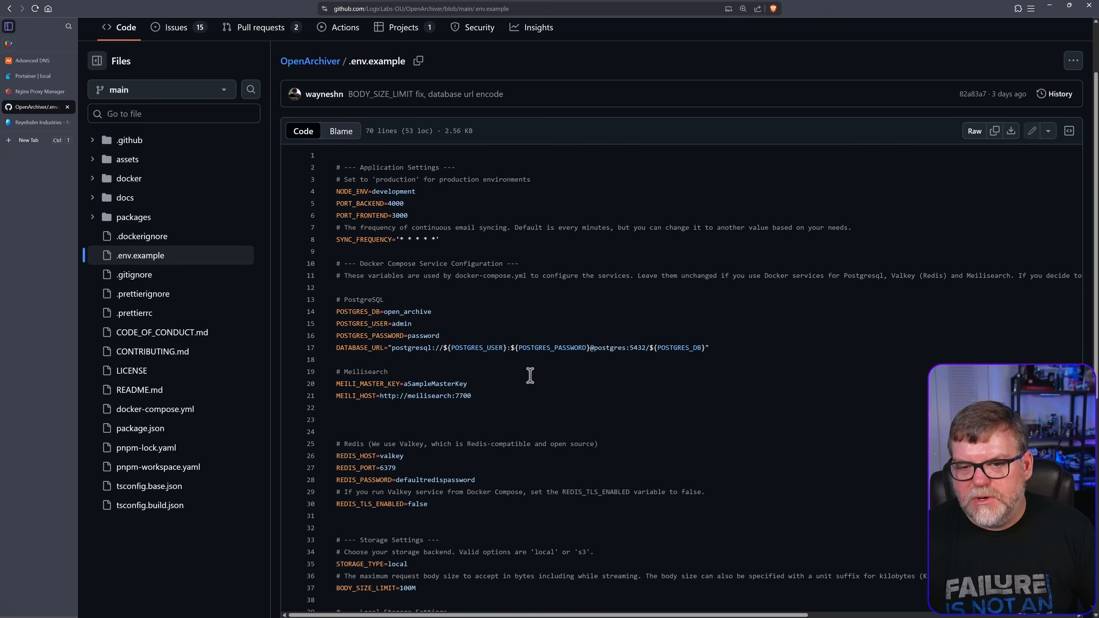
{"action": "scroll", "coordinate": [561, 391], "scroll_direction": "down", "scroll_amount": 4}
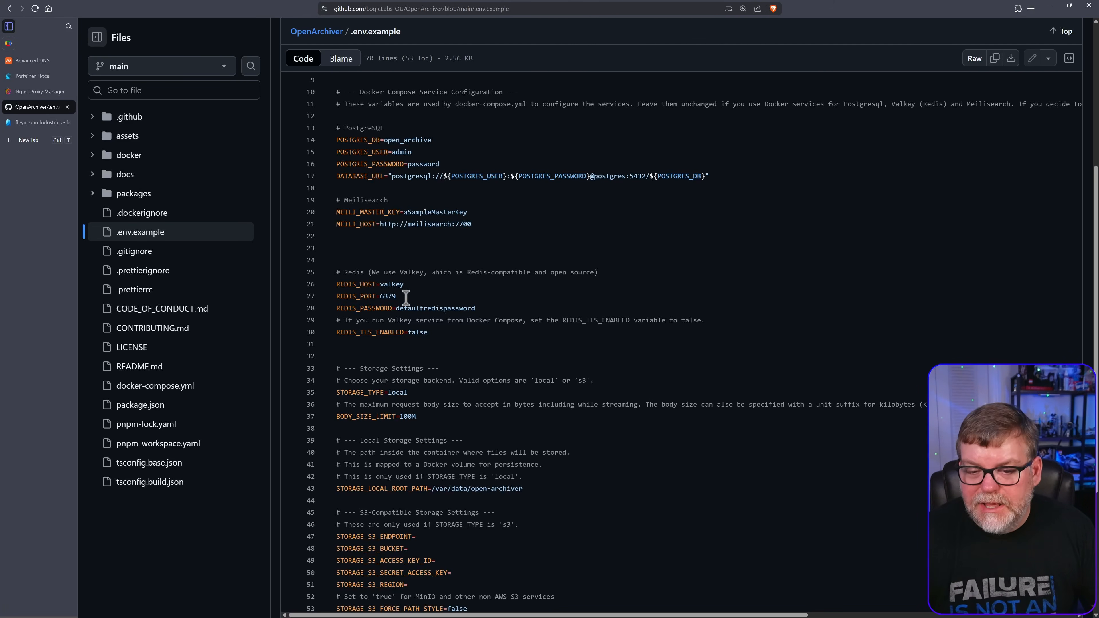
{"action": "scroll", "coordinate": [542, 436], "scroll_direction": "down", "scroll_amount": 2}
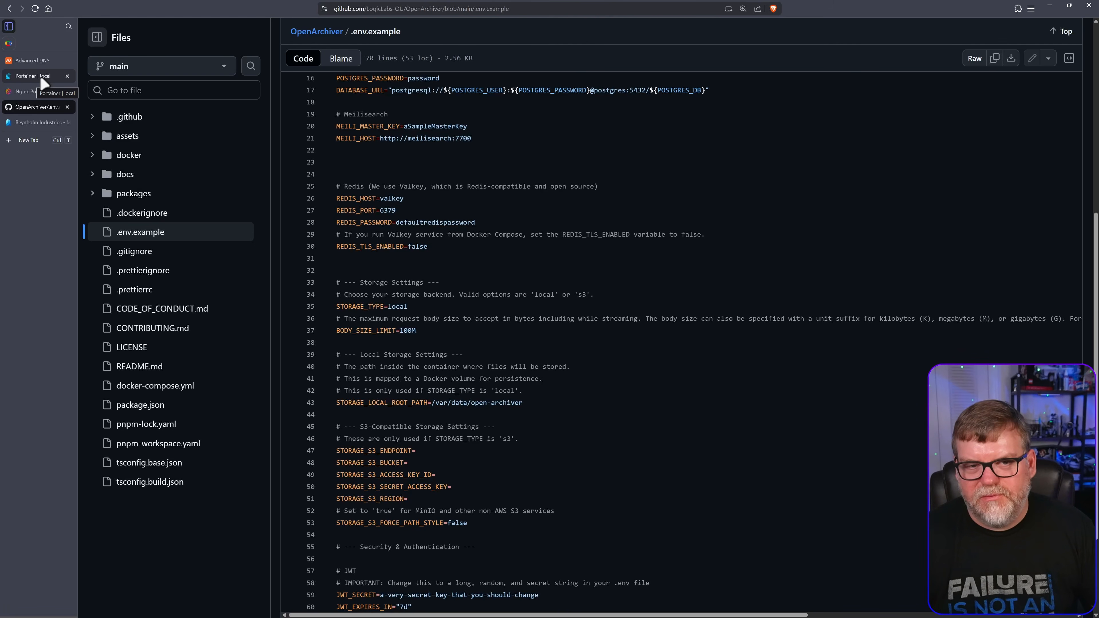
{"action": "left_click", "coordinate": [34, 80]}
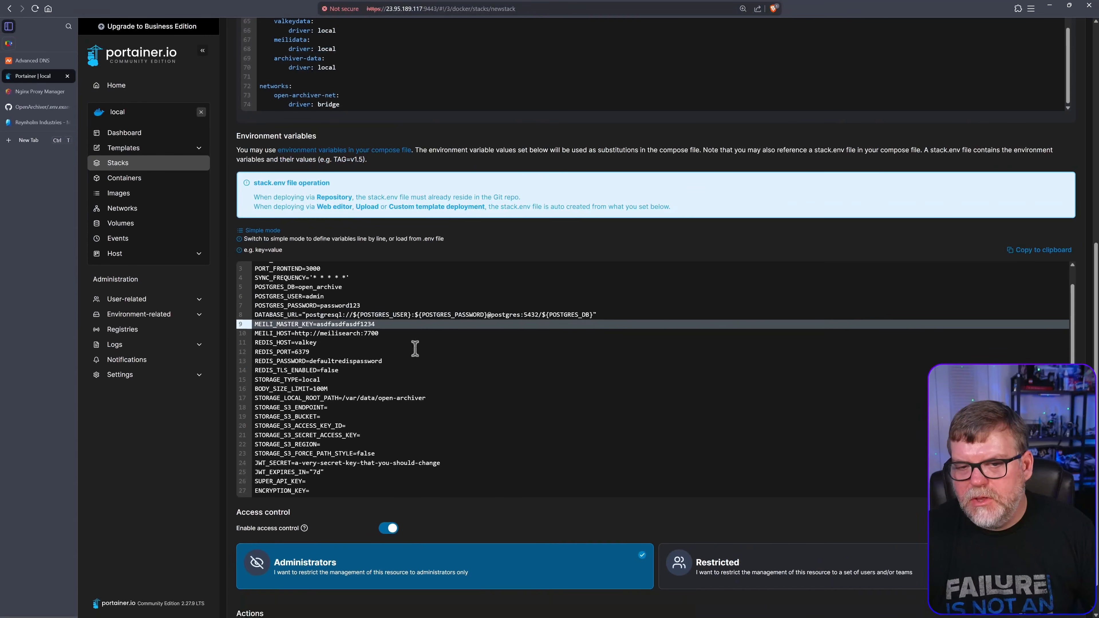
Highlight the open-archiver data volume path on line 14, then scroll to the environment variables
{"action": "scroll", "coordinate": [629, 139], "scroll_direction": "up", "scroll_amount": 2}
{"action": "scroll", "coordinate": [393, 223], "scroll_direction": "up", "scroll_amount": 4}
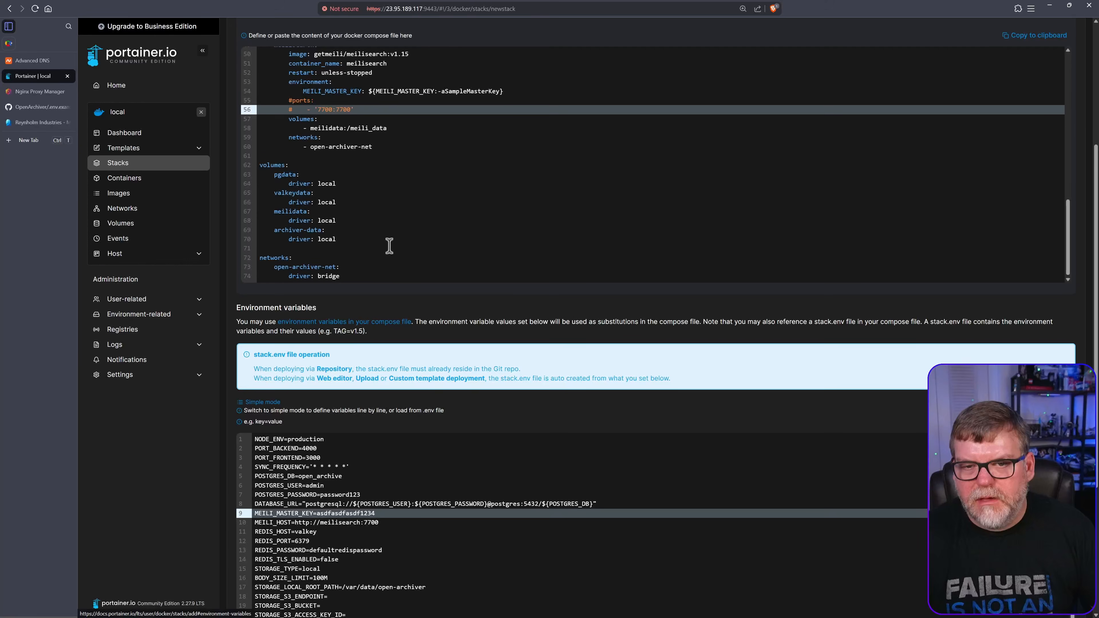
{"action": "scroll", "coordinate": [388, 246], "scroll_direction": "up", "scroll_amount": 5}
{"action": "scroll", "coordinate": [394, 236], "scroll_direction": "up", "scroll_amount": 4}
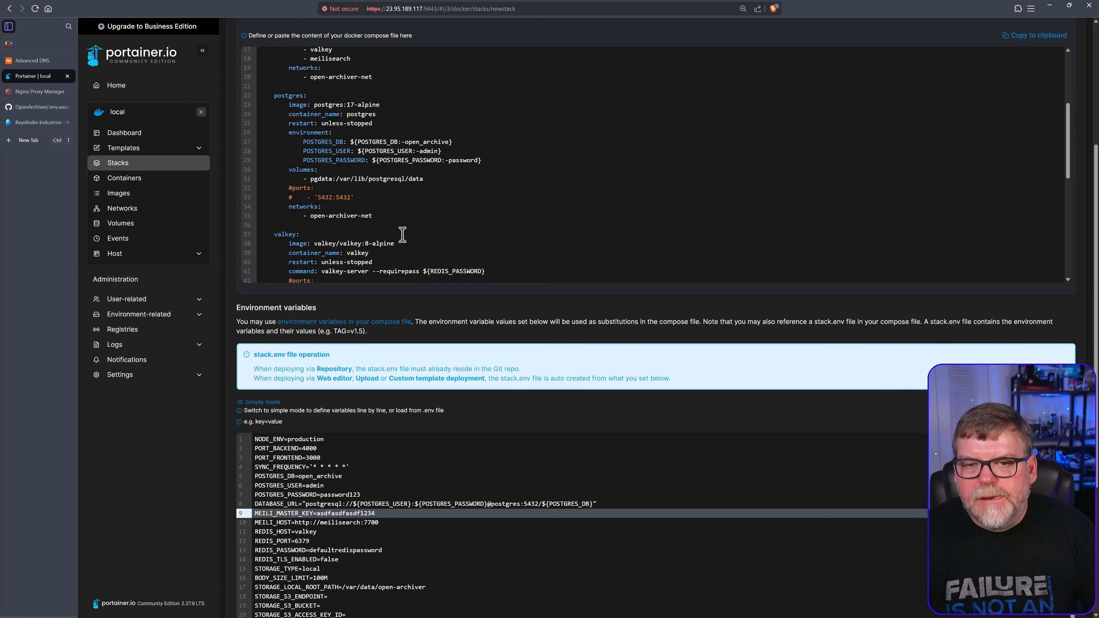
{"action": "scroll", "coordinate": [403, 234], "scroll_direction": "up", "scroll_amount": 5}
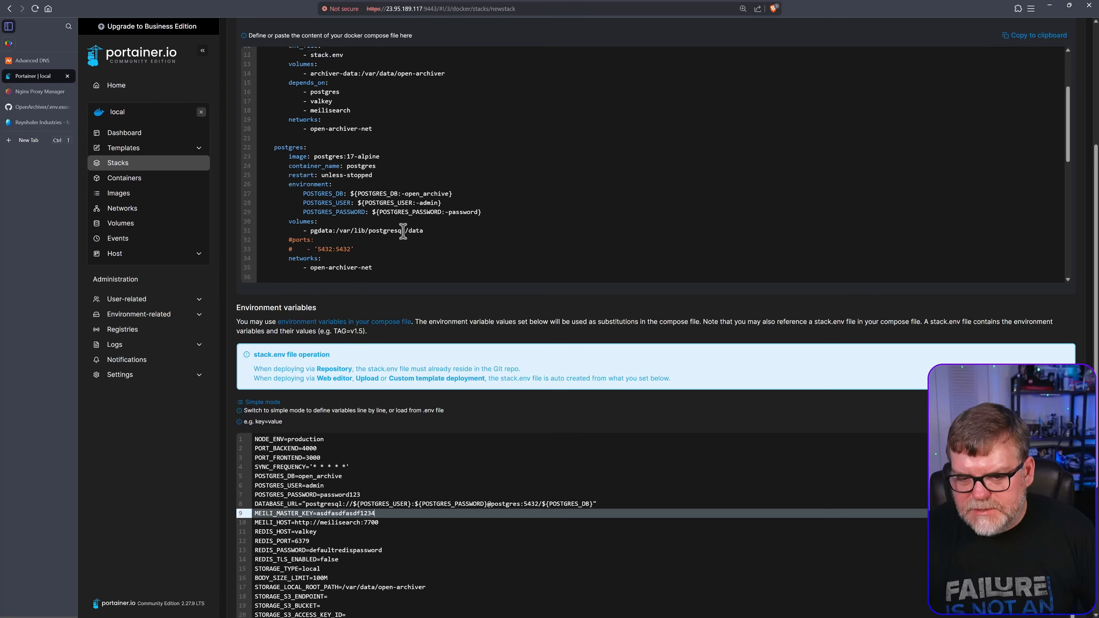
{"action": "scroll", "coordinate": [472, 507], "scroll_direction": "down", "scroll_amount": 1}
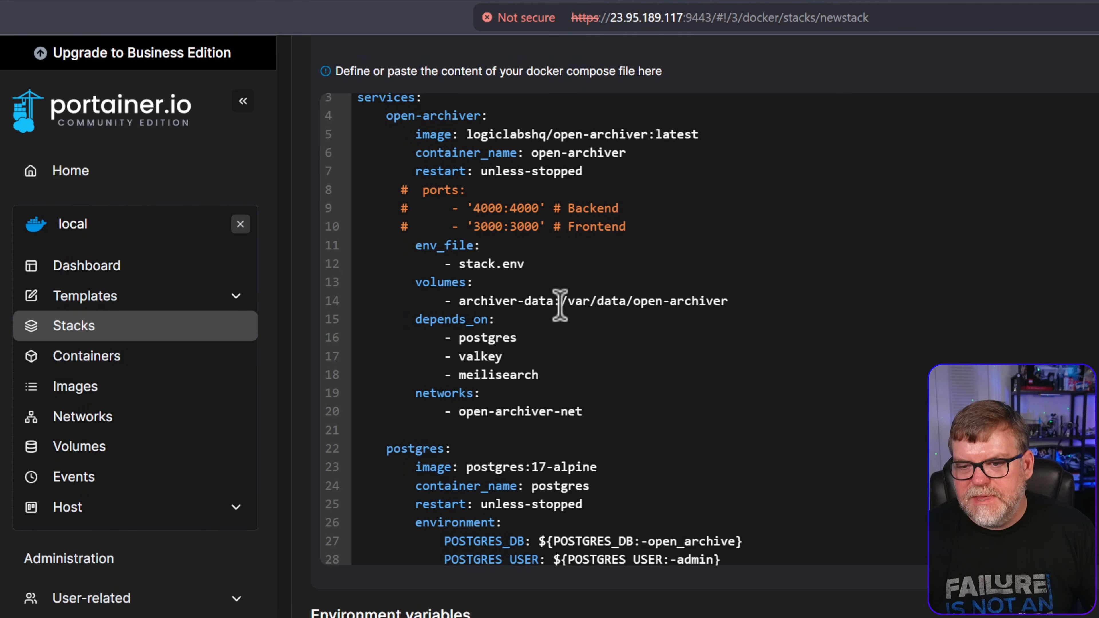
{"action": "left_click_drag", "start_coordinate": [562, 301], "coordinate": [763, 303]}
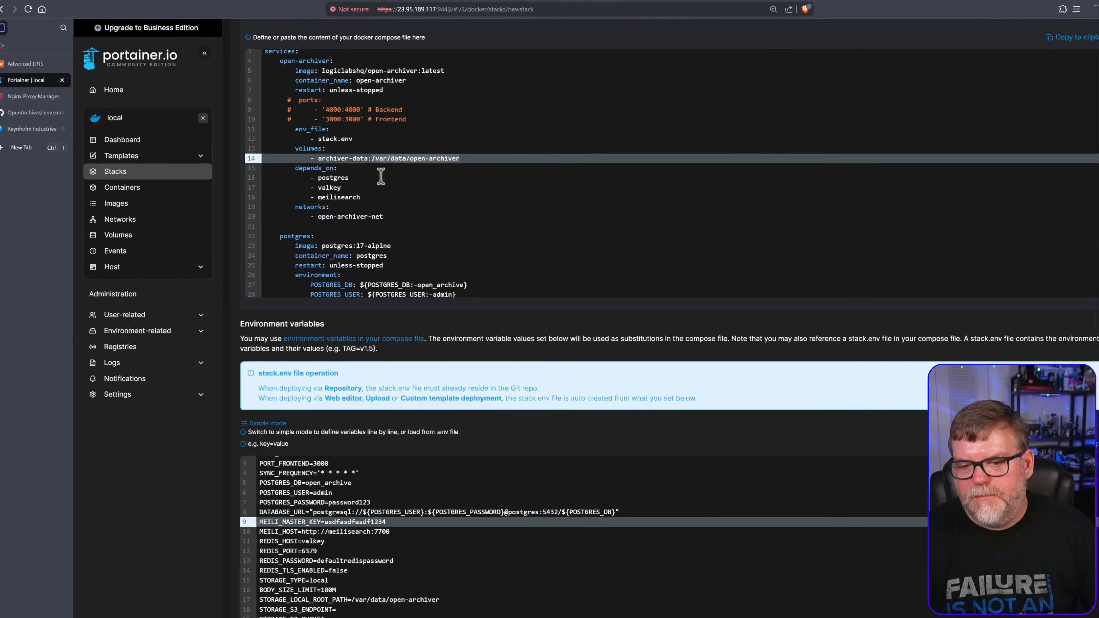
{"action": "scroll", "coordinate": [377, 448], "scroll_direction": "down", "scroll_amount": 5}
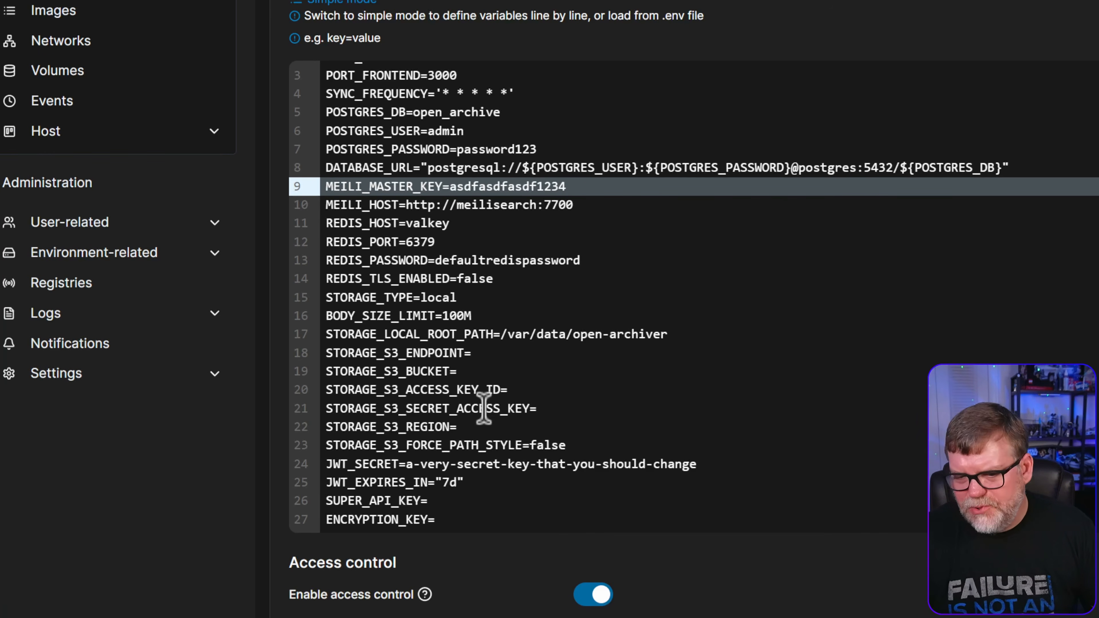
Delete the STORAGE_S3_* lines and paste a random string over the default JWT_SECRET value
{"action": "left_click_drag", "start_coordinate": [595, 446], "coordinate": [212, 353]}
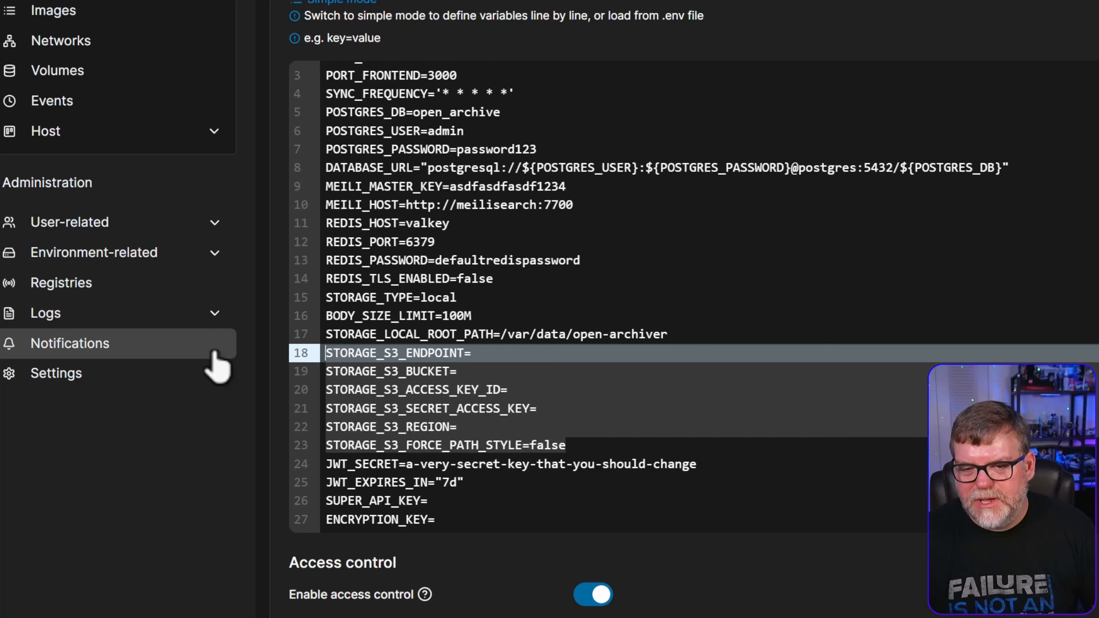
{"action": "key", "text": "Delete"}
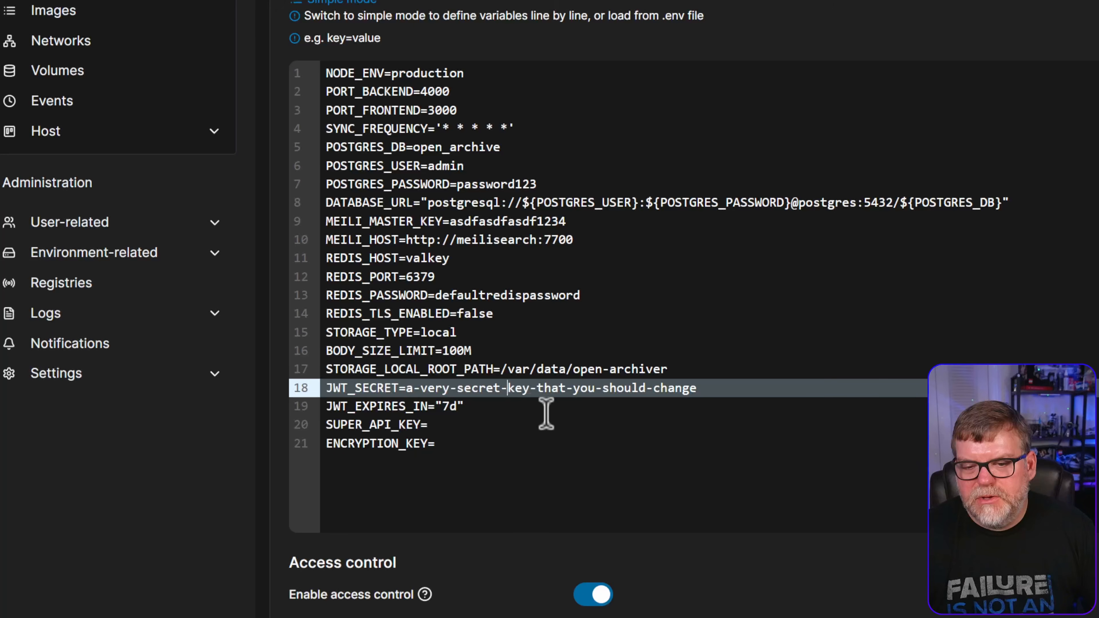
{"action": "left_click_drag", "start_coordinate": [407, 388], "coordinate": [717, 390]}
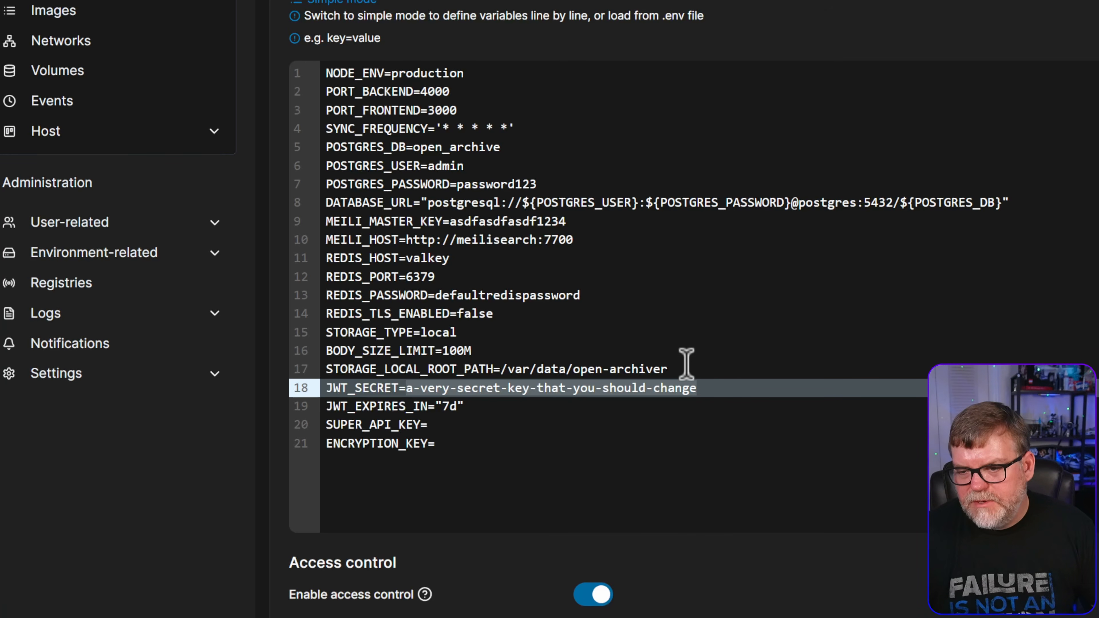
{"action": "left_click", "coordinate": [730, 391]}
{"action": "left_click_drag", "start_coordinate": [730, 391], "coordinate": [406, 392]}
{"action": "key", "text": "ctrl+v"}
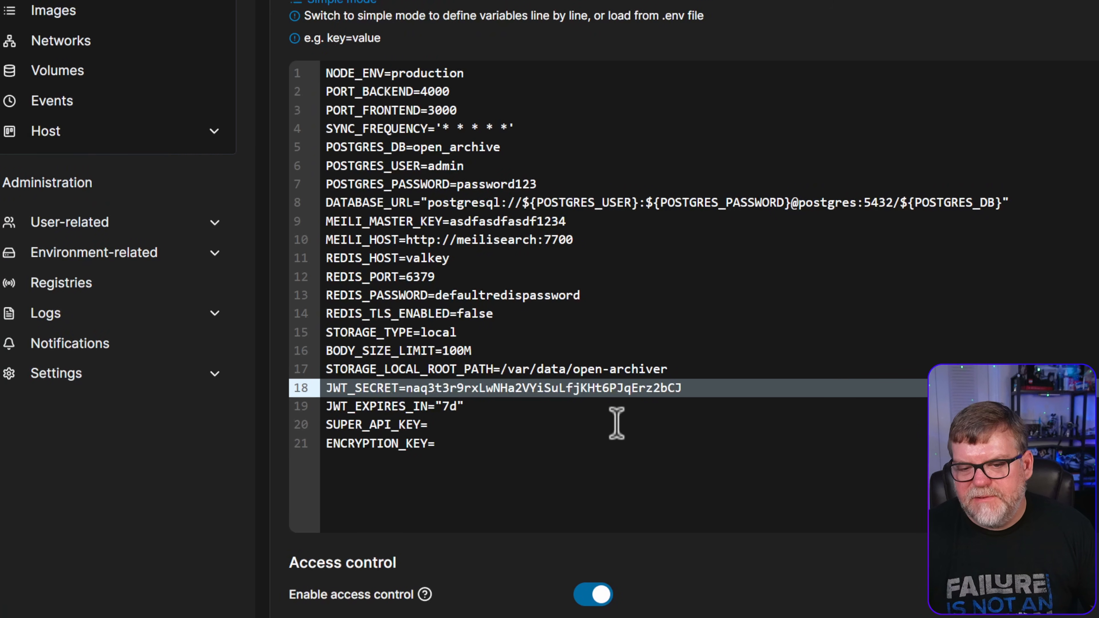
{"action": "left_click", "coordinate": [493, 426]}
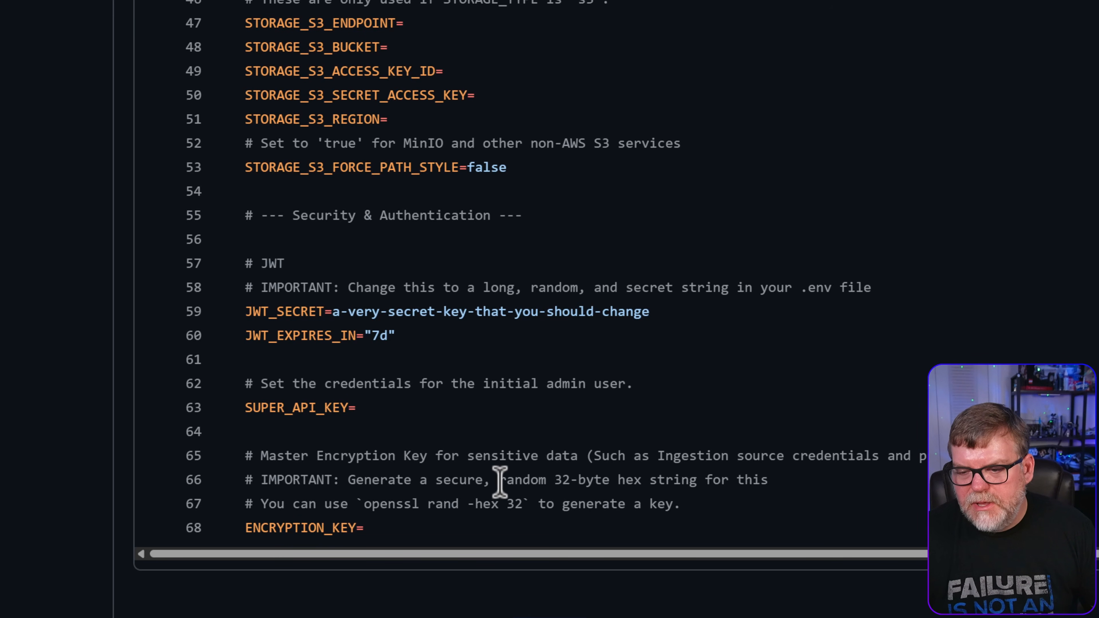
Copy the 'Generate a secure, random 32-byte hex string' comment and search it in a new tab
{"action": "left_click", "coordinate": [444, 479]}
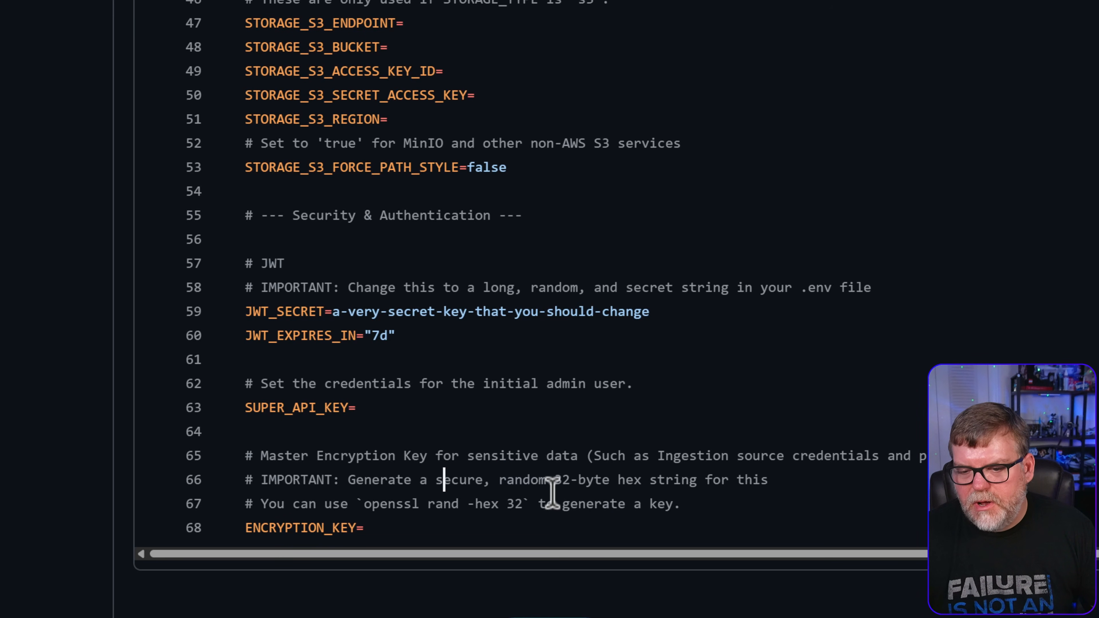
{"action": "left_click", "coordinate": [498, 479]}
{"action": "left_click_drag", "start_coordinate": [349, 480], "coordinate": [698, 485]}
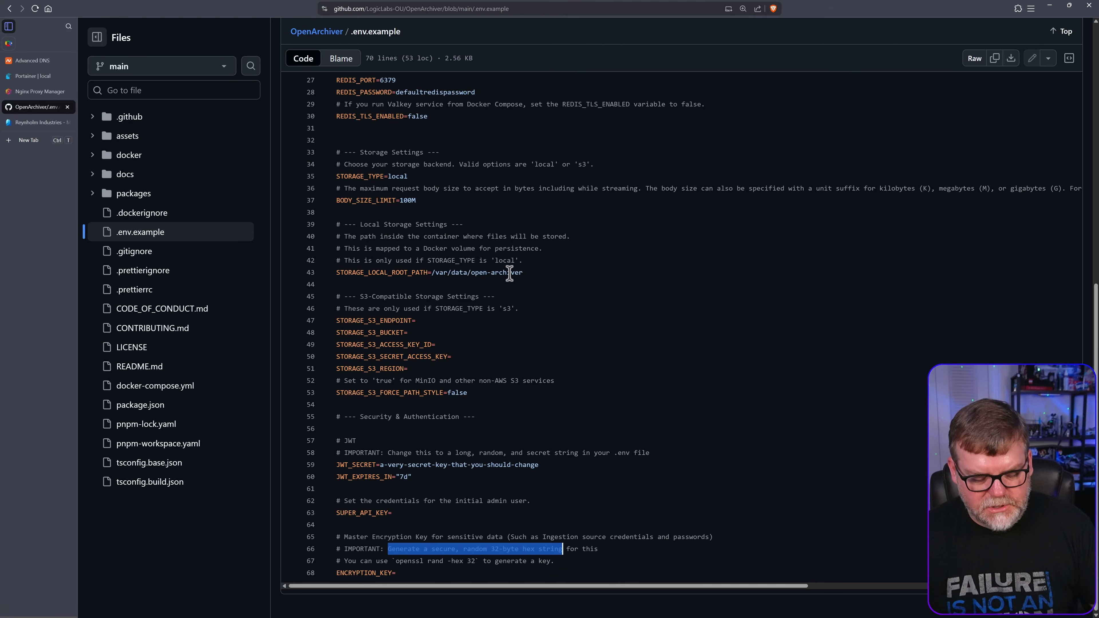
{"action": "key", "text": "ctrl+c"}
{"action": "key", "text": "ctrl+t"}
{"action": "key", "text": "ctrl+v"}
{"action": "key", "text": "Return"}
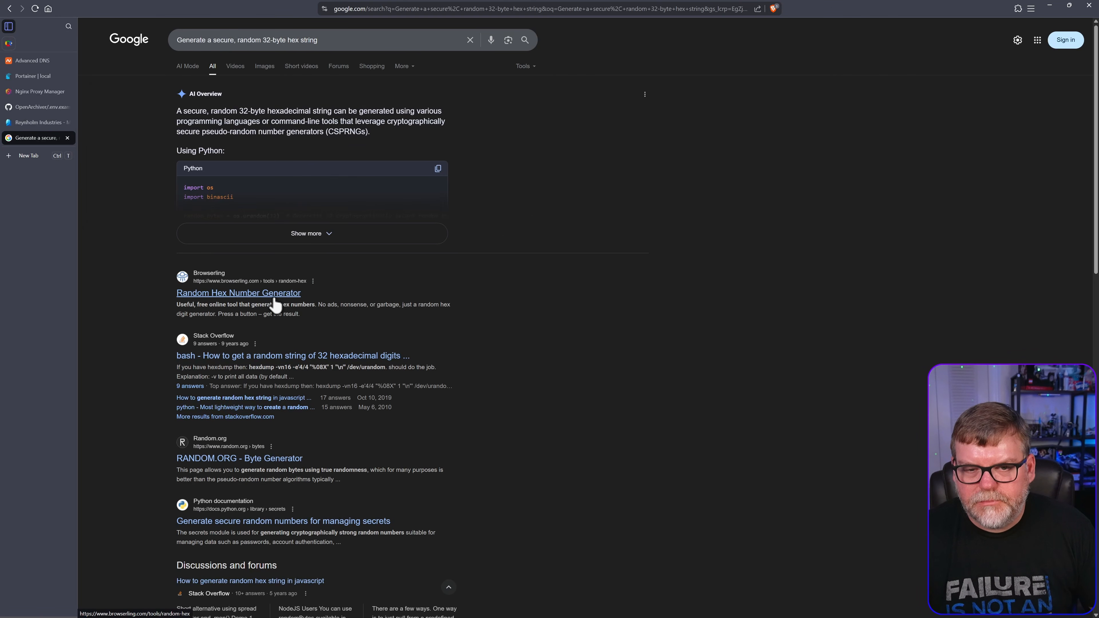
Use the Random Hex Number Generator to produce one 32-digit hex value and select it
{"action": "left_click", "coordinate": [274, 298]}
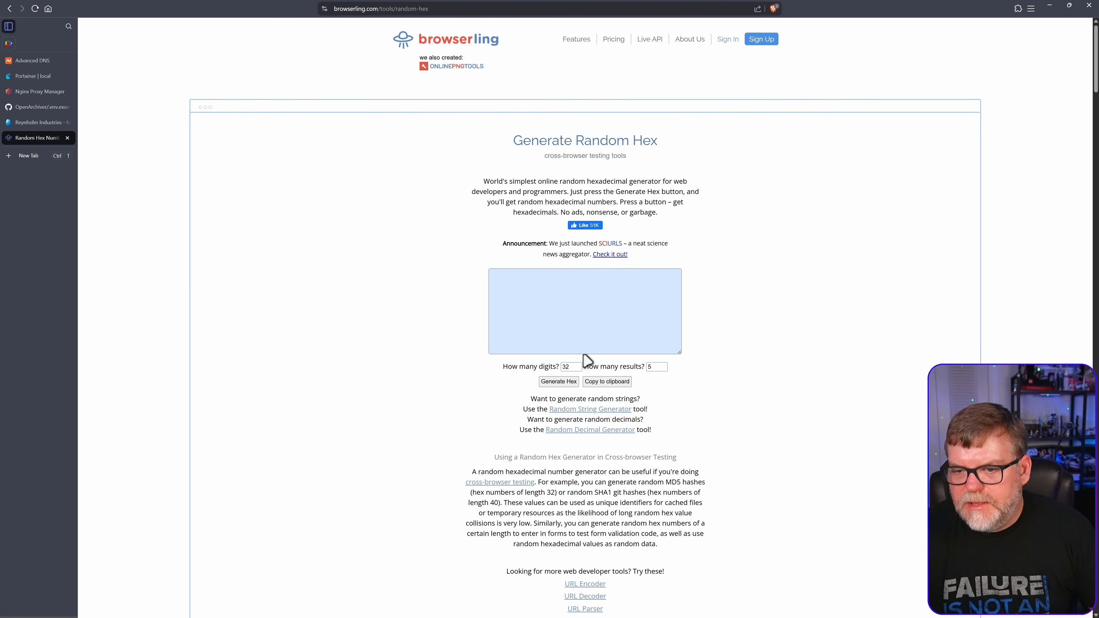
{"action": "left_click", "coordinate": [564, 381]}
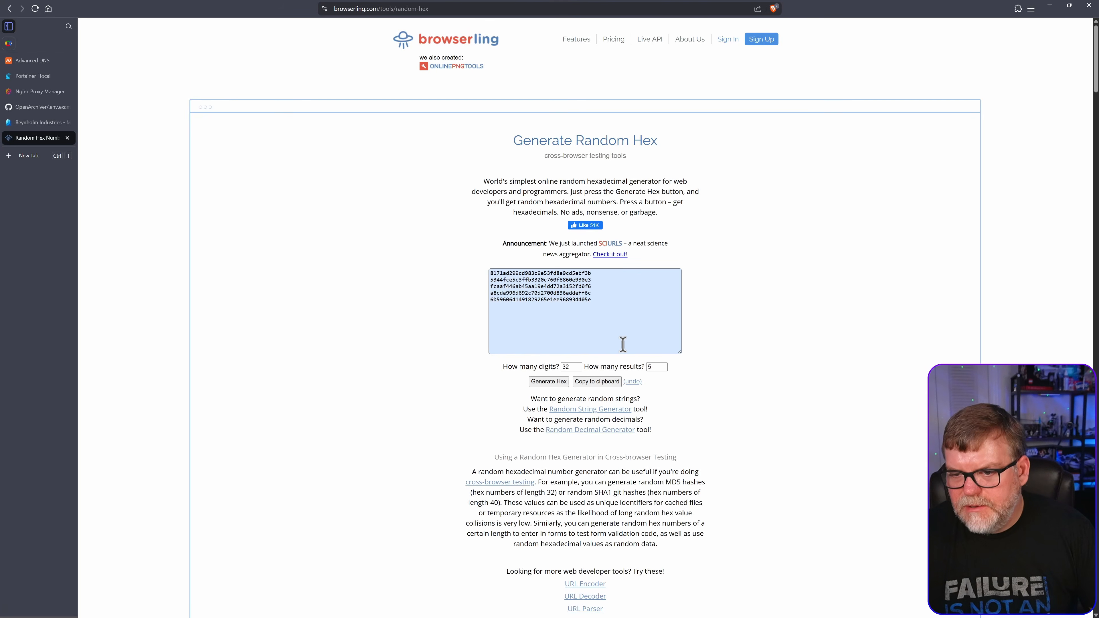
{"action": "double_click", "coordinate": [659, 367]}
{"action": "type", "text": "1"}
{"action": "left_click", "coordinate": [549, 382]}
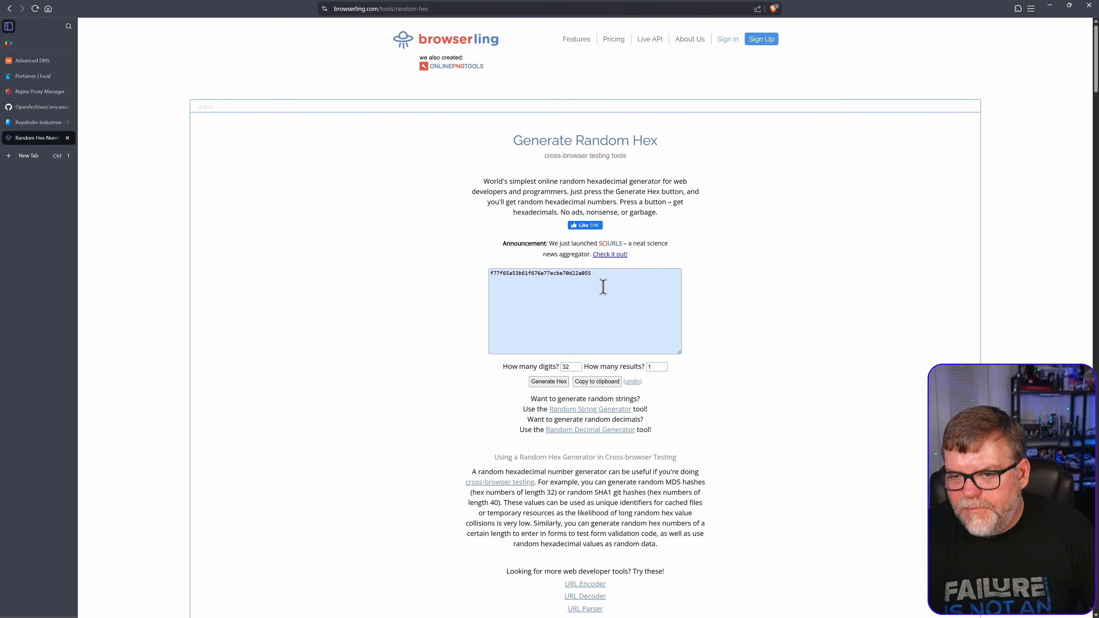
{"action": "left_click_drag", "start_coordinate": [602, 277], "coordinate": [471, 275]}
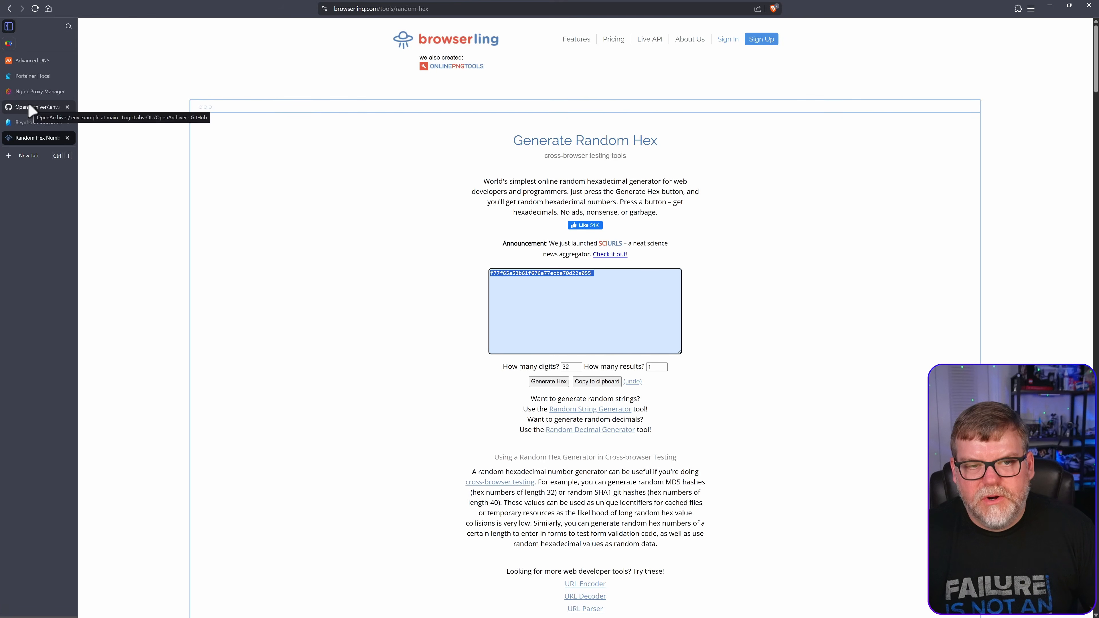
Paste the hex value into ENCRYPTION_KEY and type a password for SUPER_API_KEY
{"action": "left_click", "coordinate": [30, 76]}
{"action": "left_click", "coordinate": [324, 410]}
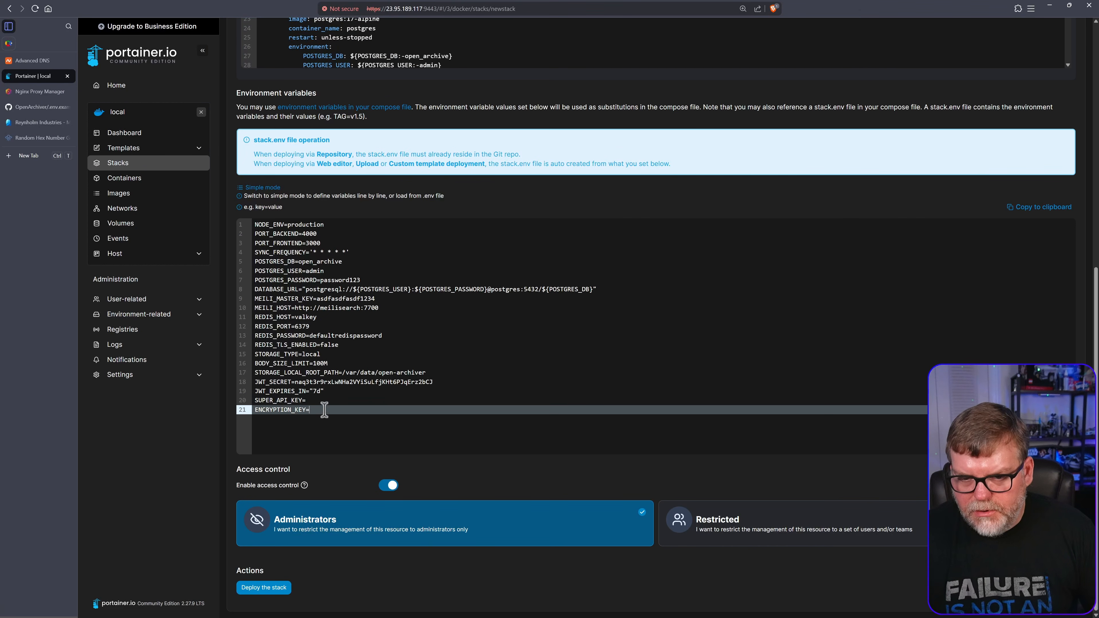
{"action": "key", "text": "ctrl+v"}
{"action": "left_click", "coordinate": [337, 400]}
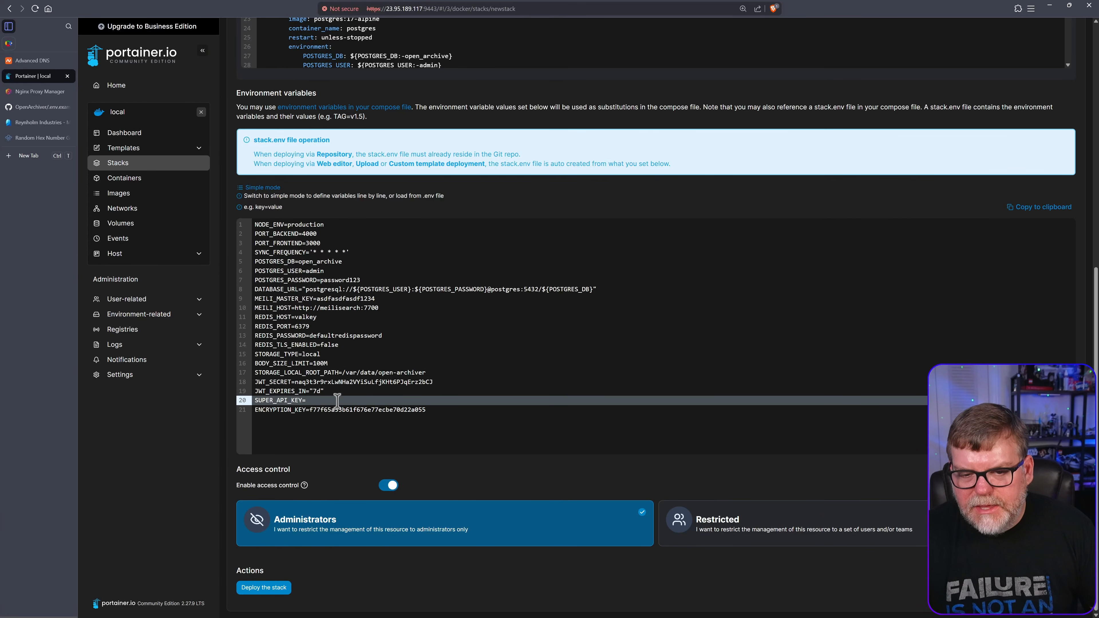
{"action": "type", "text": "pas"}
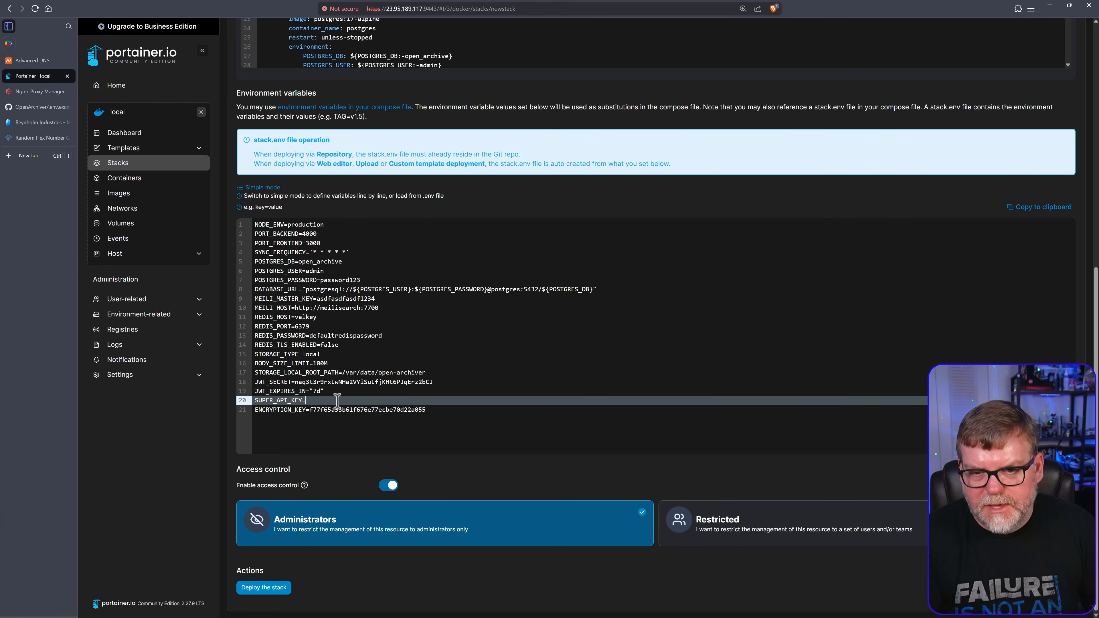
{"action": "type", "text": "sword123"}
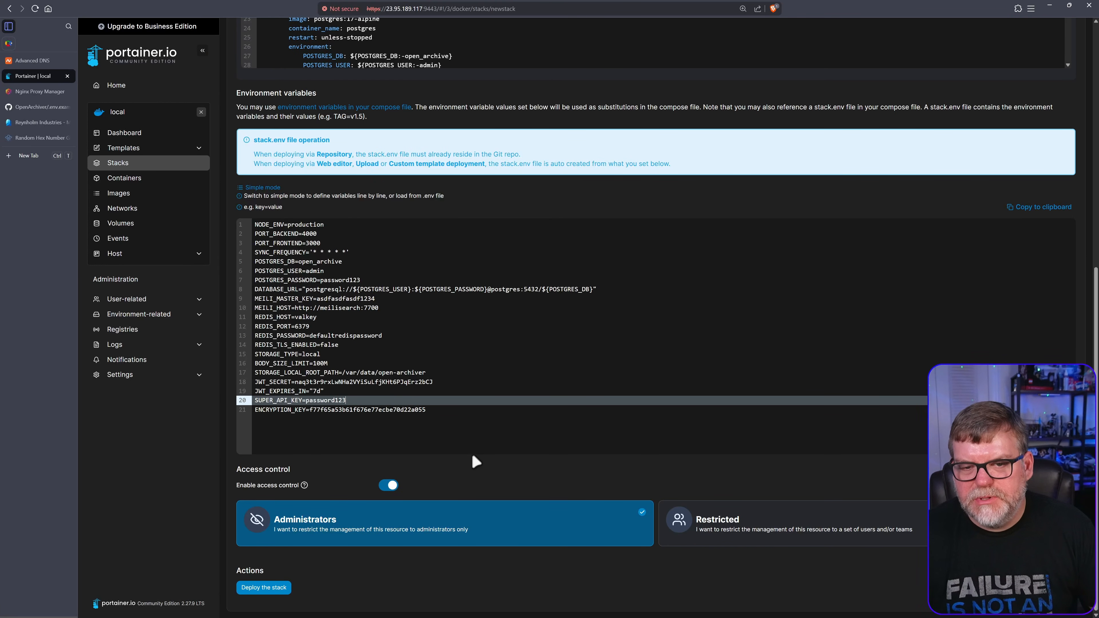
Deploy the openarchive stack
{"action": "scroll", "coordinate": [402, 212], "scroll_direction": "up", "scroll_amount": 3}
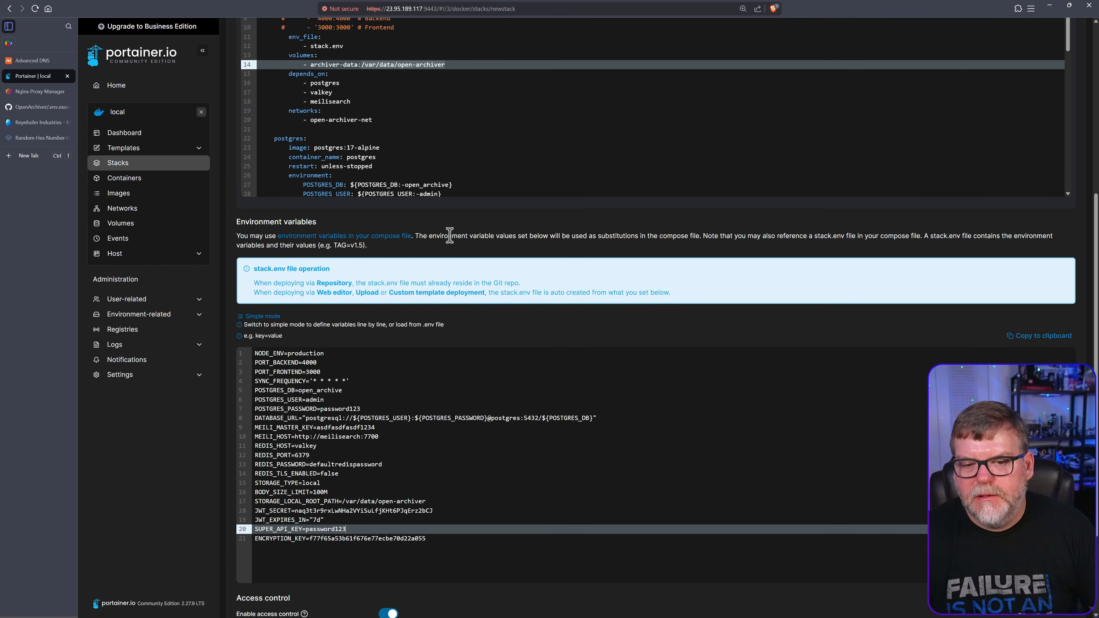
{"action": "scroll", "coordinate": [450, 235], "scroll_direction": "down", "scroll_amount": 3}
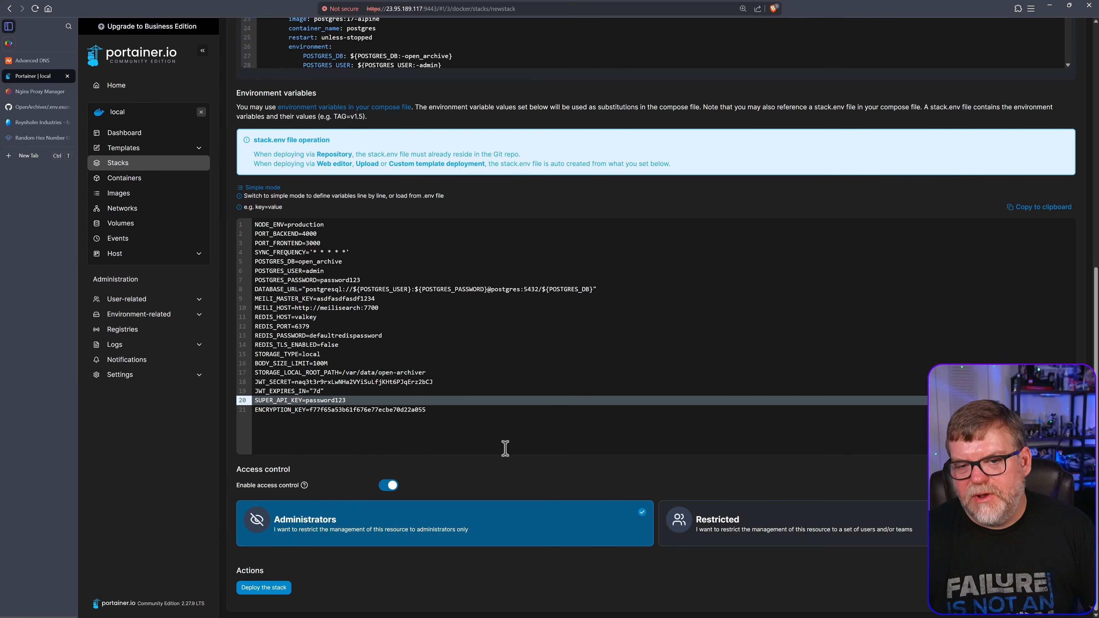
{"action": "left_click", "coordinate": [277, 588]}
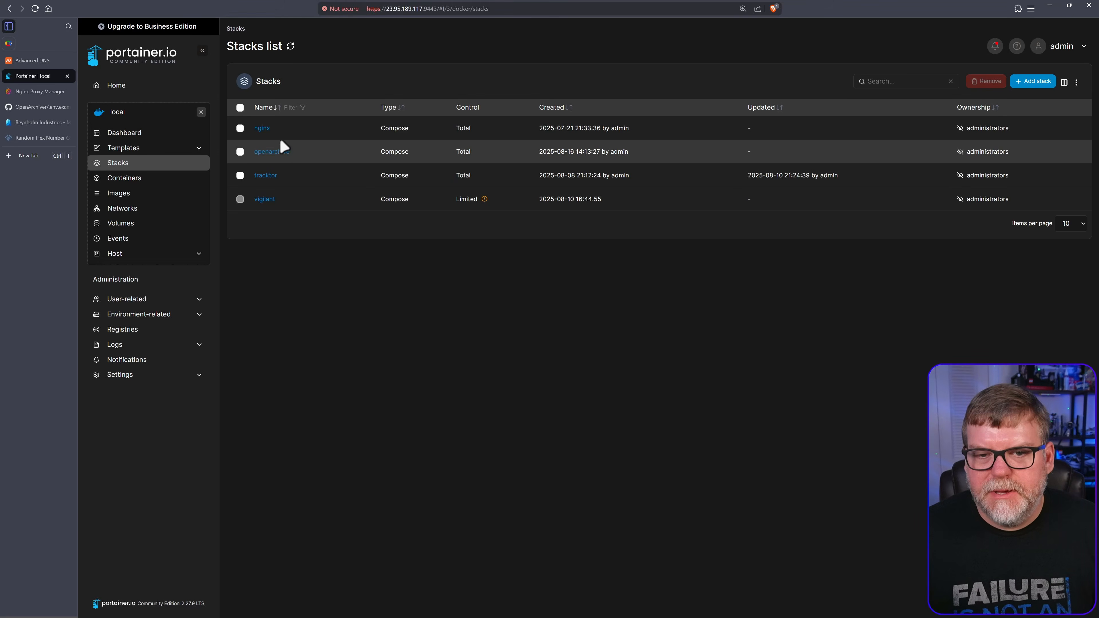
Check that openarchive's four containers are running, then open nginx-app-1 from the Containers list
{"action": "left_click", "coordinate": [275, 152]}
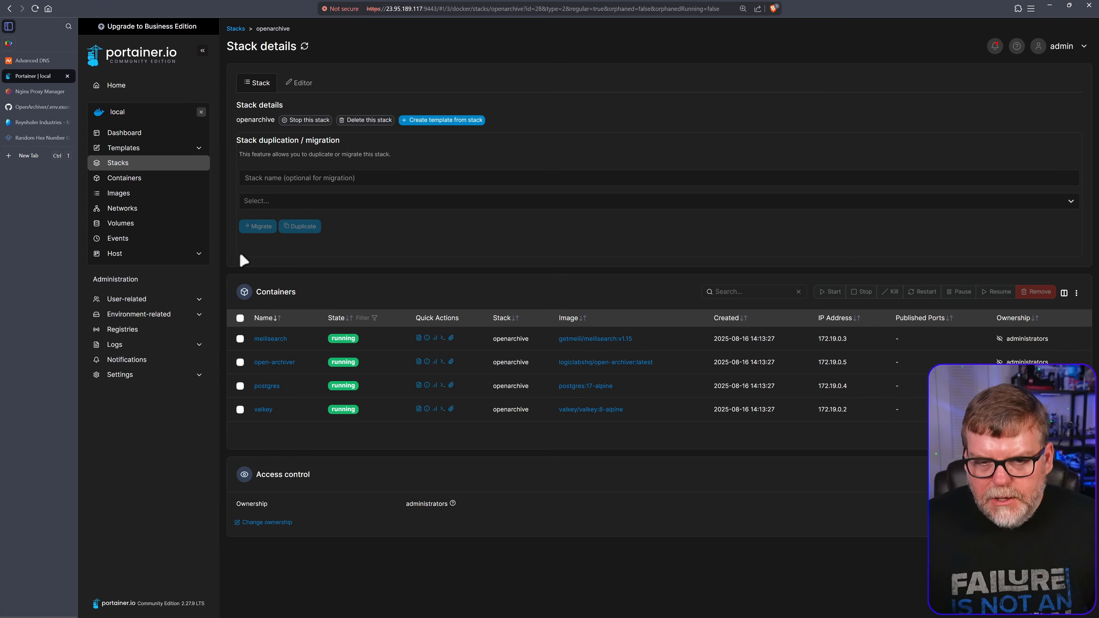
{"action": "left_click", "coordinate": [129, 184]}
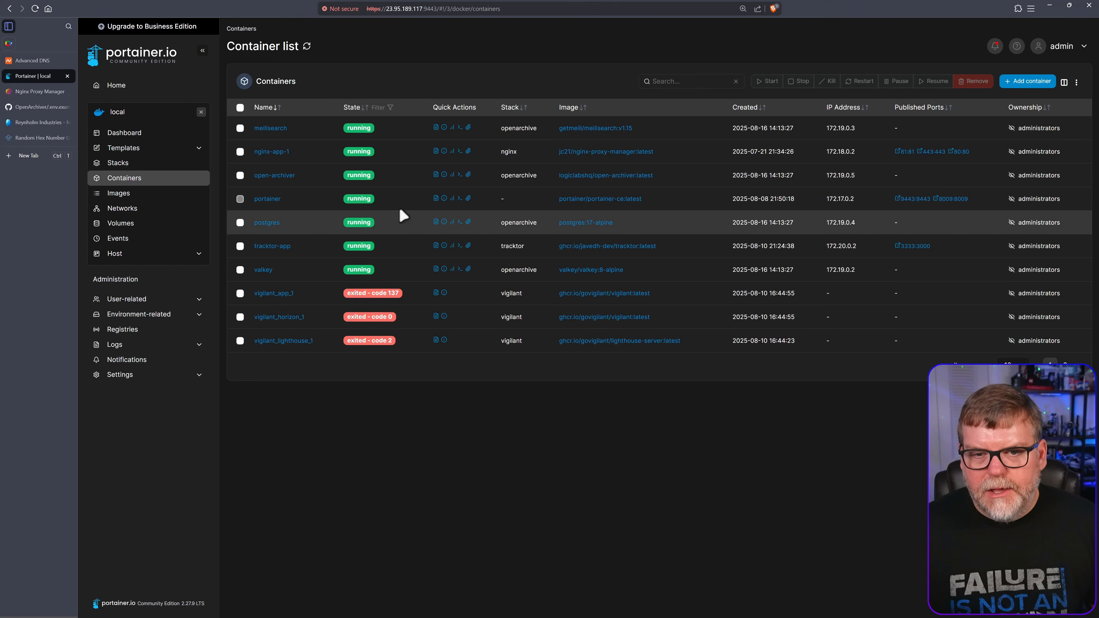
{"action": "left_click", "coordinate": [271, 152]}
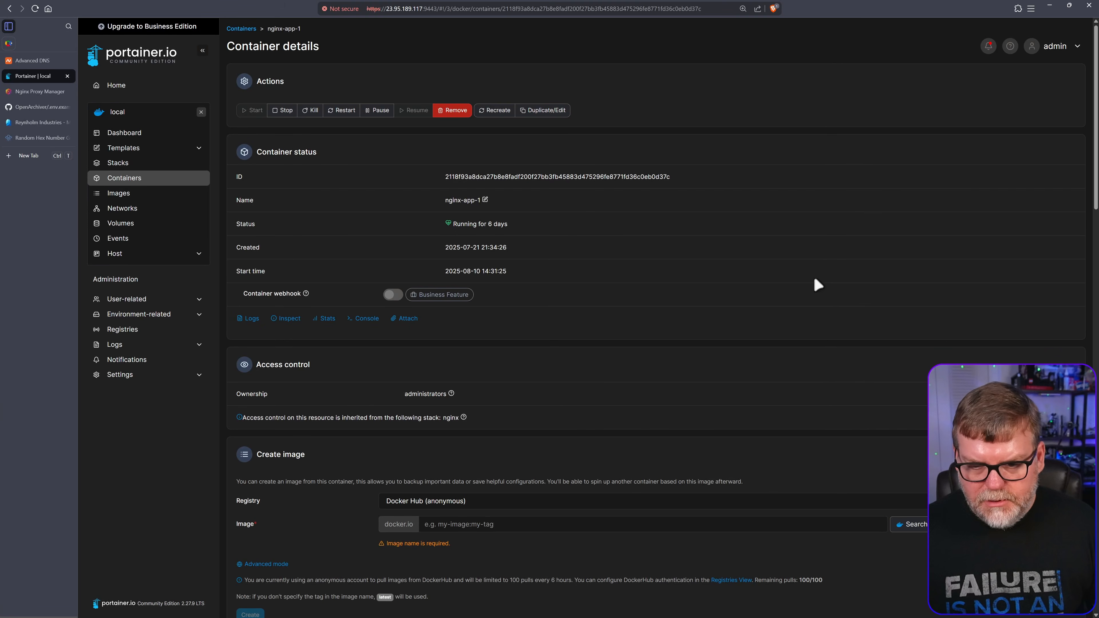
Connect nginx-app-1 to the openarchive_open-archiver-net network
{"action": "scroll", "coordinate": [786, 454], "scroll_direction": "down", "scroll_amount": 10}
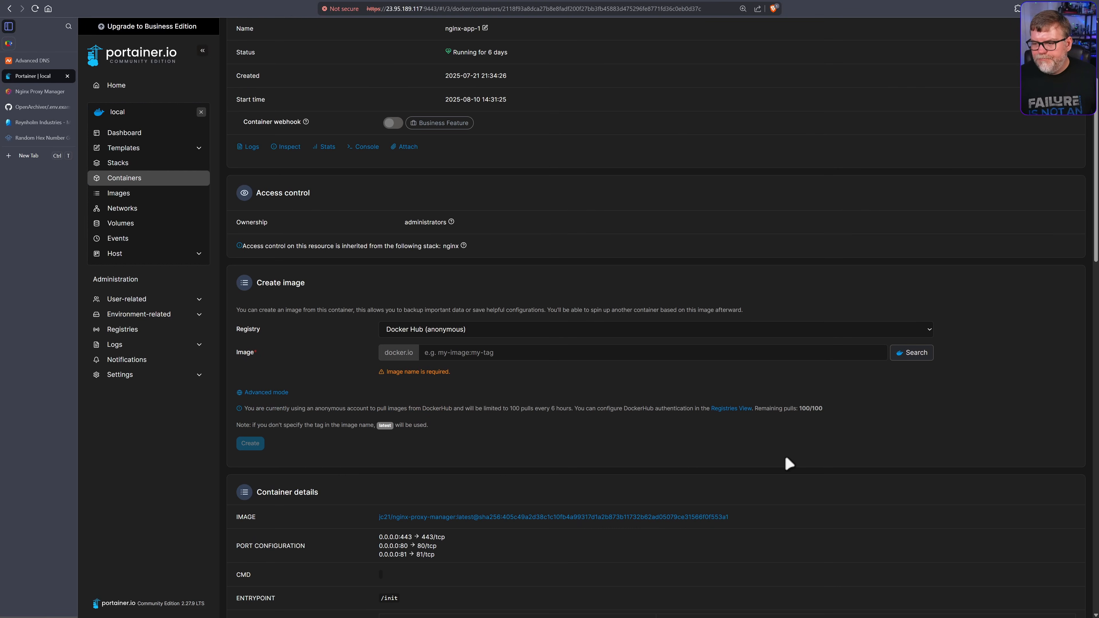
{"action": "scroll", "coordinate": [762, 450], "scroll_direction": "down", "scroll_amount": 15}
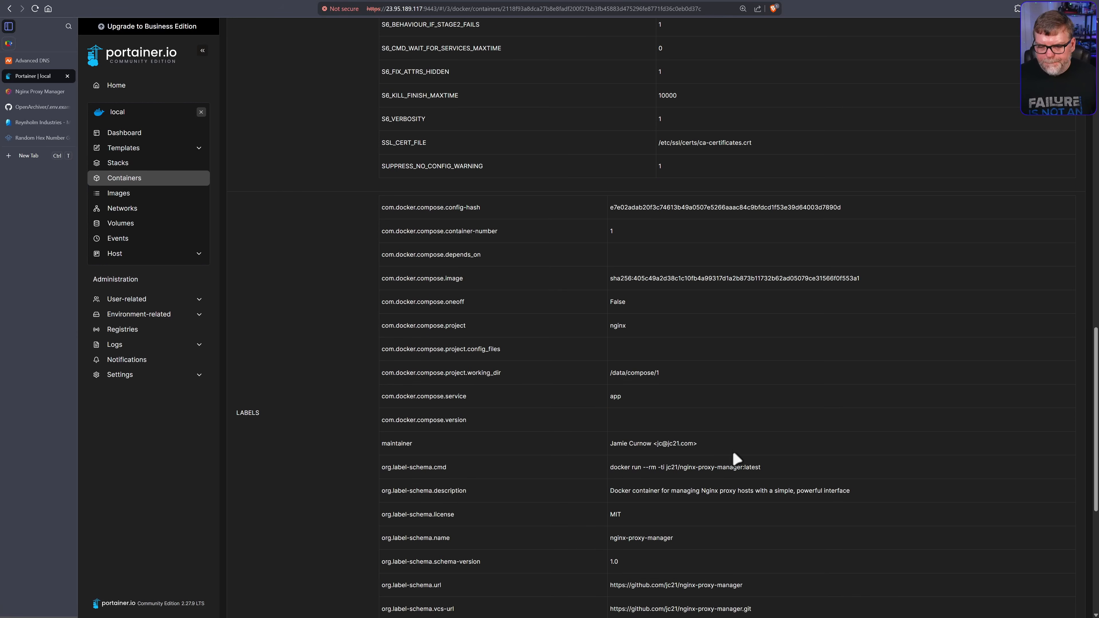
{"action": "scroll", "coordinate": [551, 501], "scroll_direction": "down", "scroll_amount": 3}
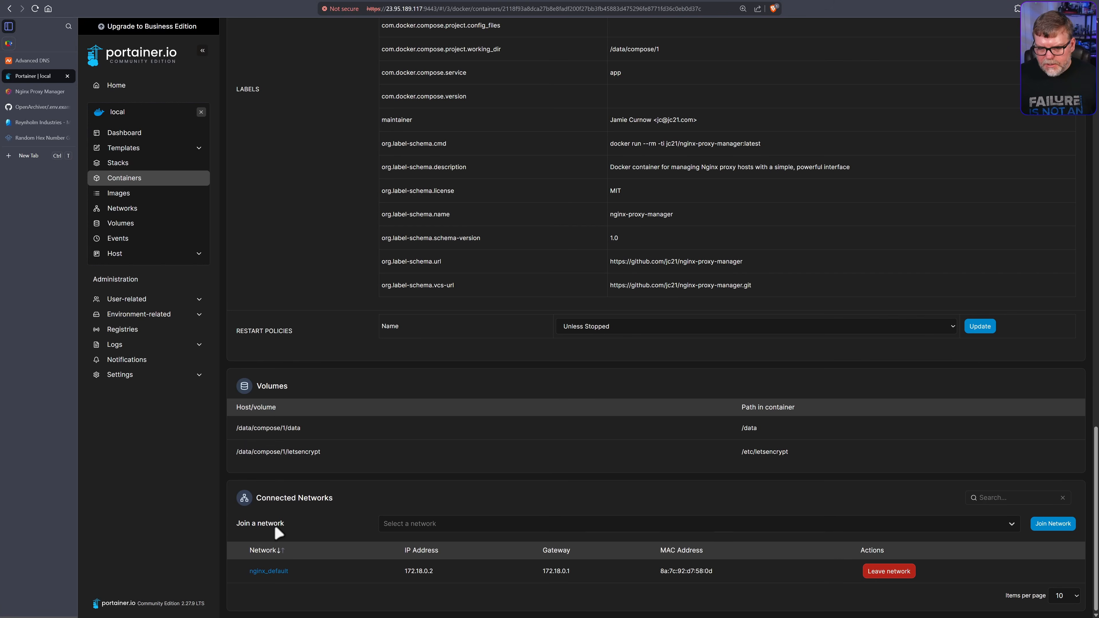
{"action": "left_click", "coordinate": [427, 515]}
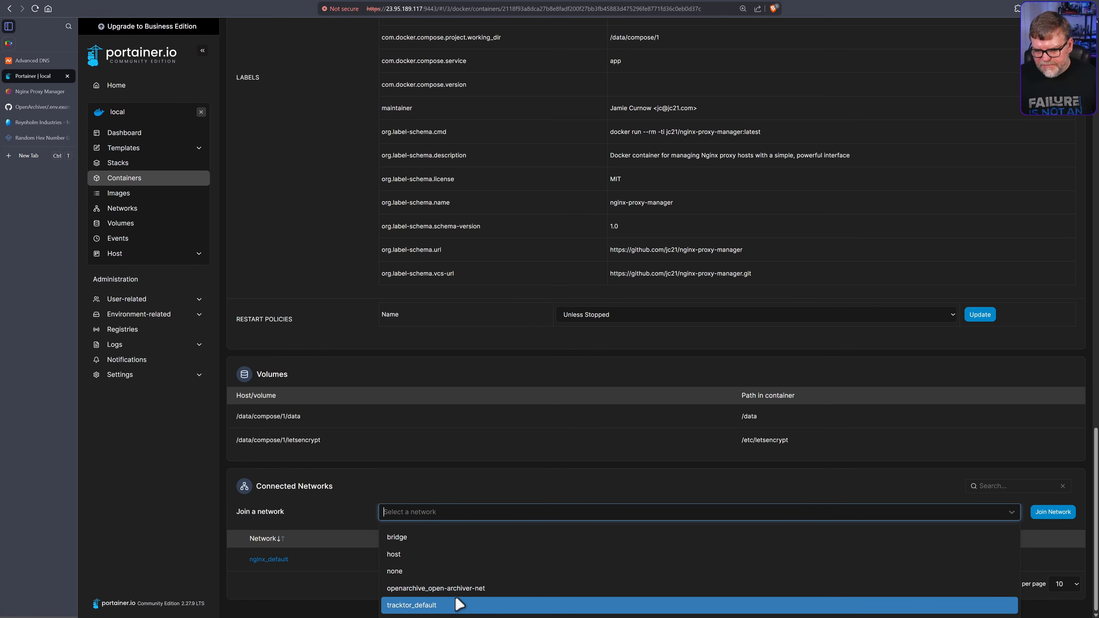
{"action": "left_click", "coordinate": [464, 585]}
{"action": "left_click", "coordinate": [1053, 524]}
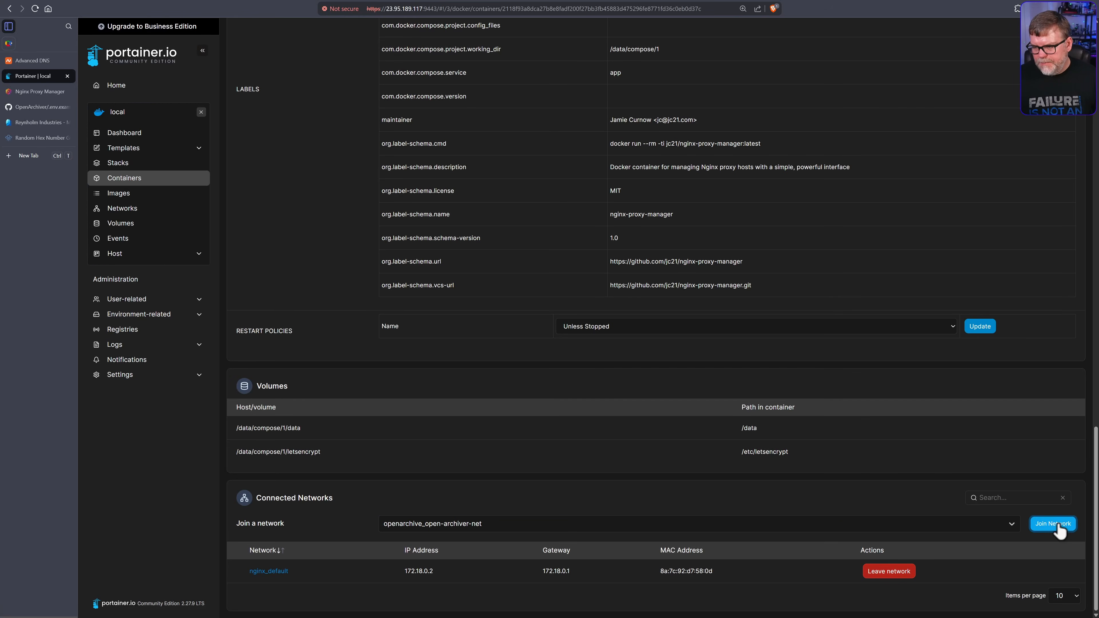
Scroll through the container details and return to the Containers list
{"action": "scroll", "coordinate": [689, 535], "scroll_direction": "down", "scroll_amount": 2}
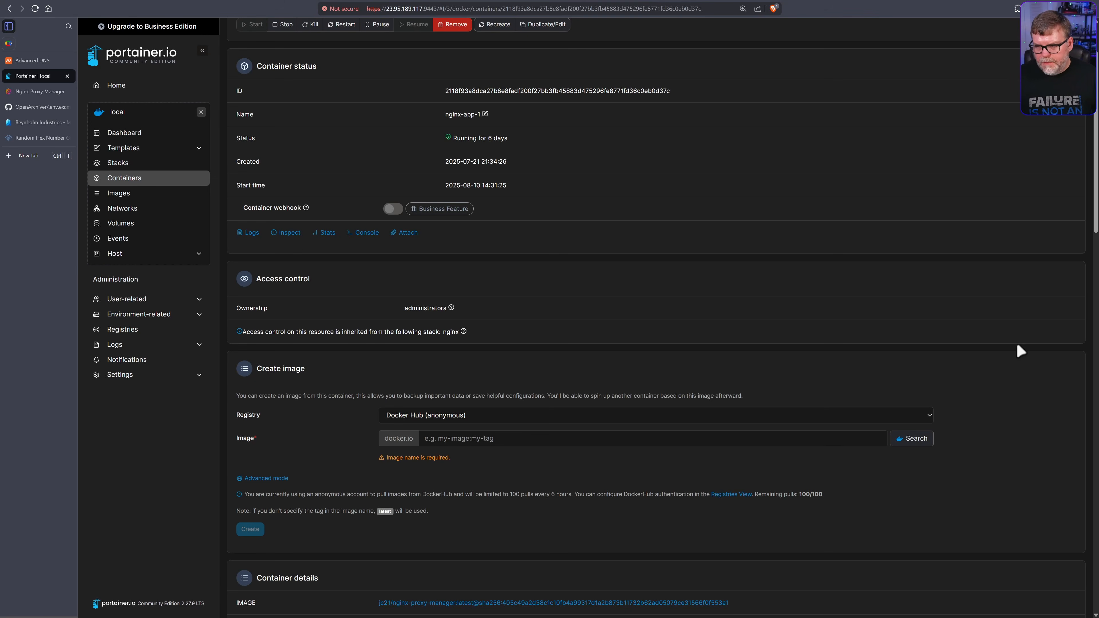
{"action": "left_click_drag", "start_coordinate": [1096, 223], "coordinate": [1084, 616]}
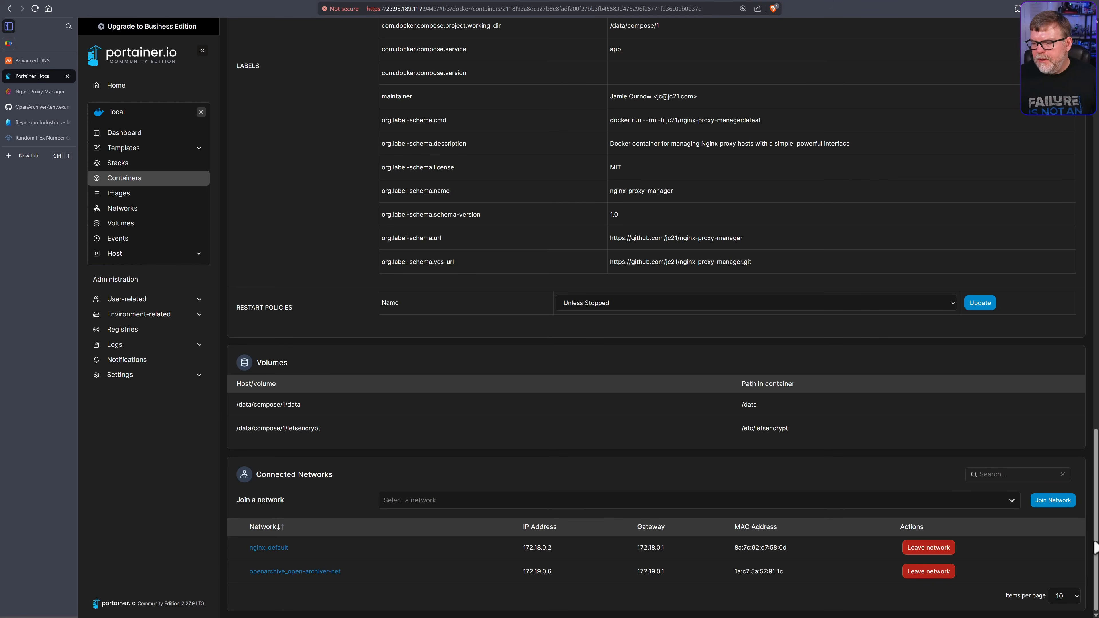
{"action": "left_click_drag", "start_coordinate": [1096, 534], "coordinate": [1029, 237]}
{"action": "left_click", "coordinate": [126, 182]}
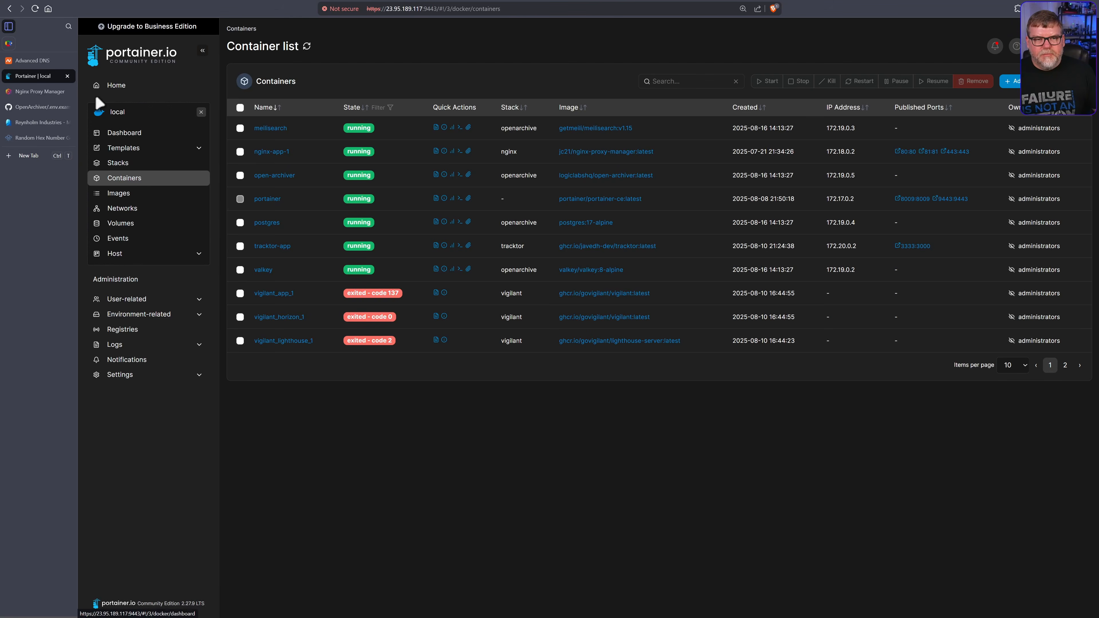
Add a new A record with host archiver in synhow.com's Advanced DNS
{"action": "left_click", "coordinate": [34, 61]}
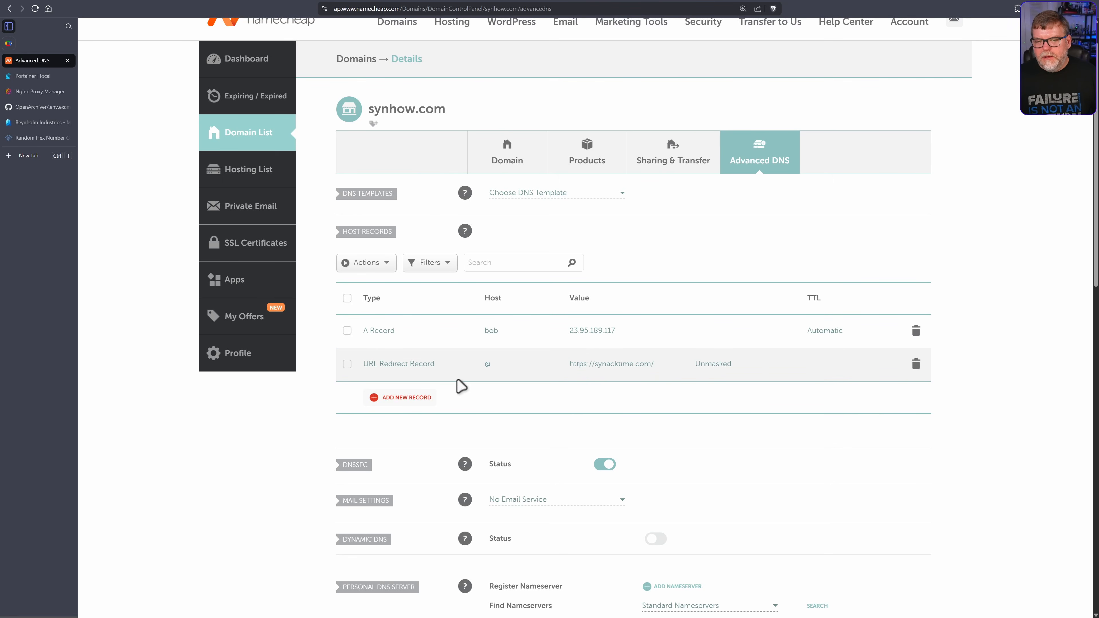
{"action": "left_click", "coordinate": [407, 397]}
{"action": "scroll", "coordinate": [485, 413], "scroll_direction": "down", "scroll_amount": 5}
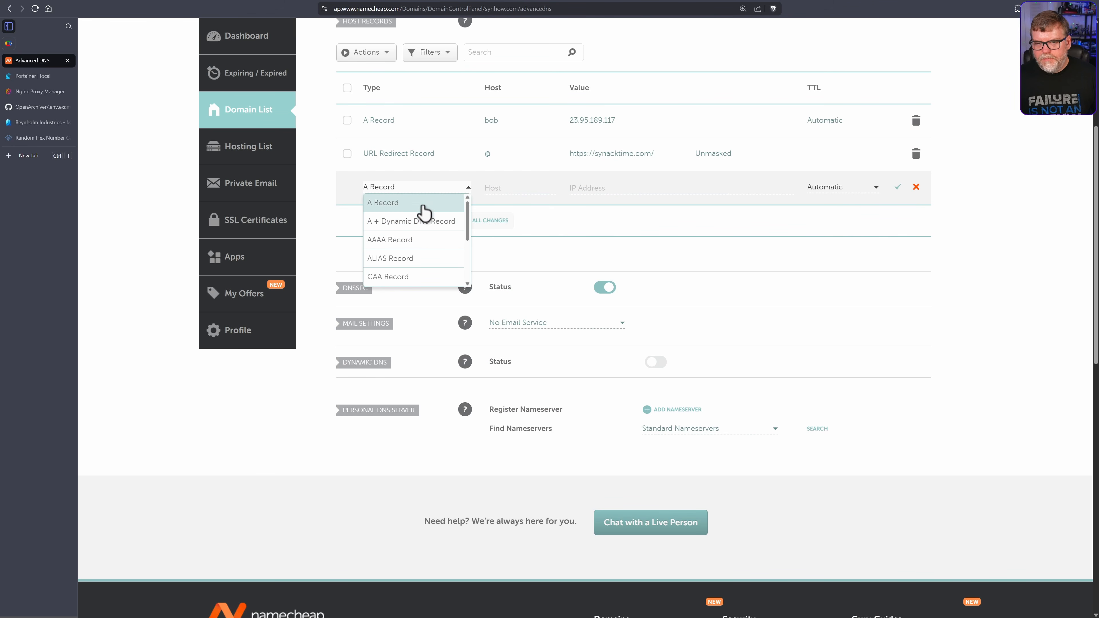
{"action": "left_click", "coordinate": [405, 203]}
{"action": "left_click", "coordinate": [513, 186]}
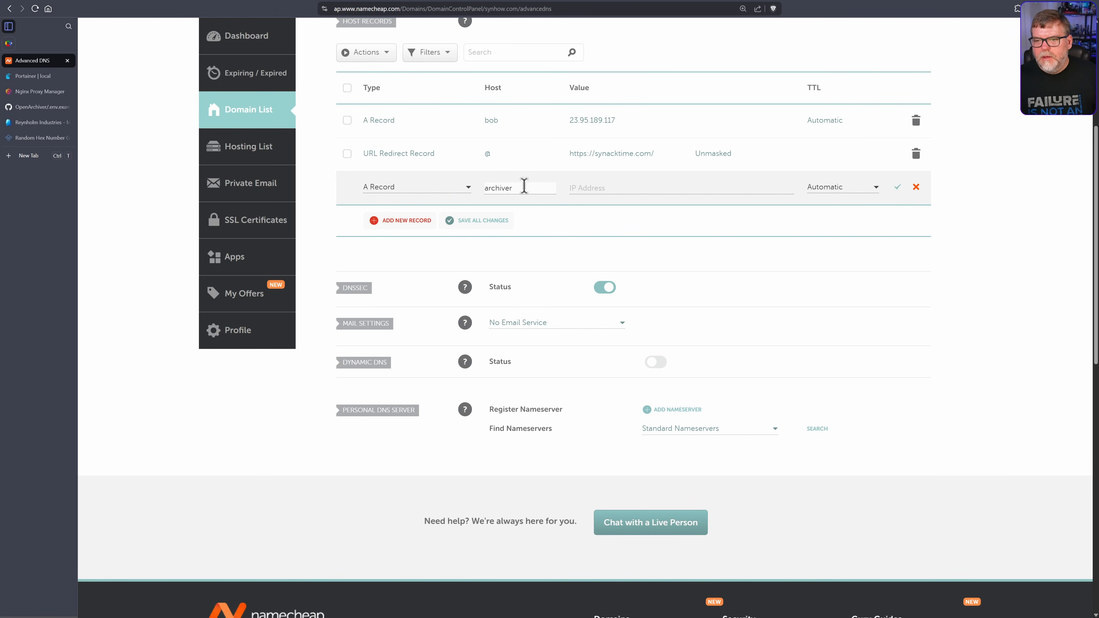
Give the archiver record the IP 23.95.189.117, copied from the bob record, and save
{"action": "left_click", "coordinate": [635, 130]}
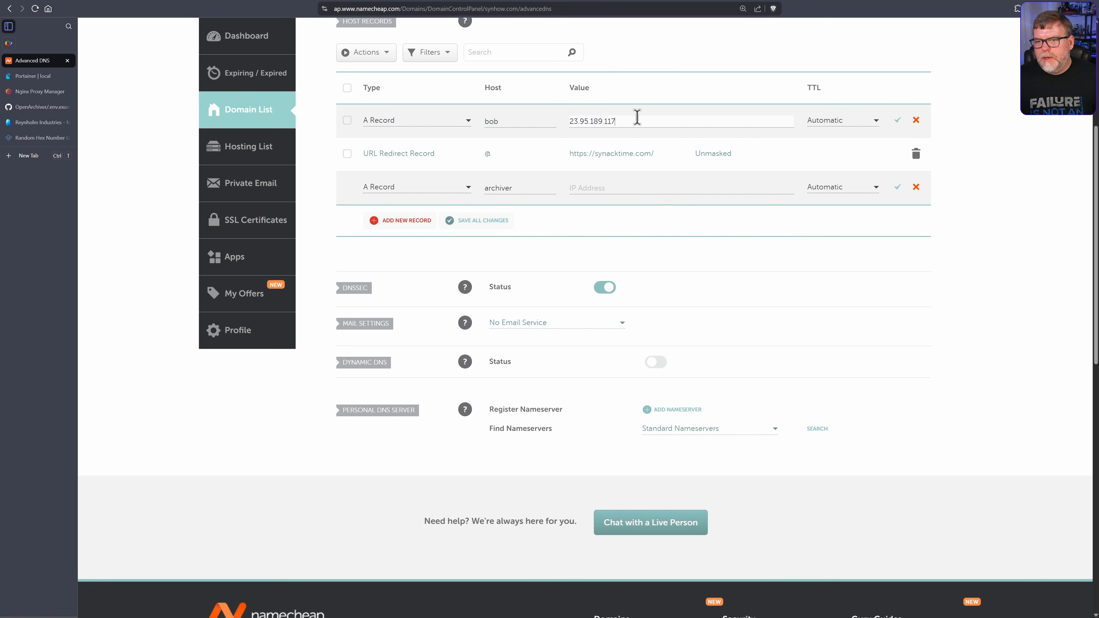
{"action": "left_click_drag", "start_coordinate": [636, 116], "coordinate": [560, 122]}
{"action": "left_click", "coordinate": [619, 193]}
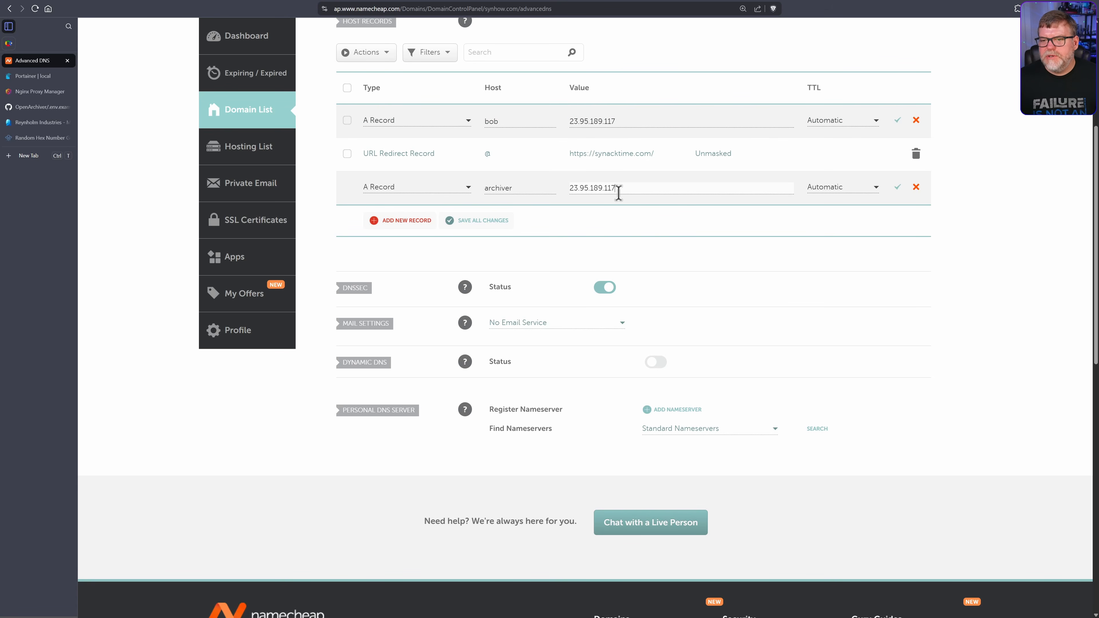
{"action": "left_click", "coordinate": [498, 226]}
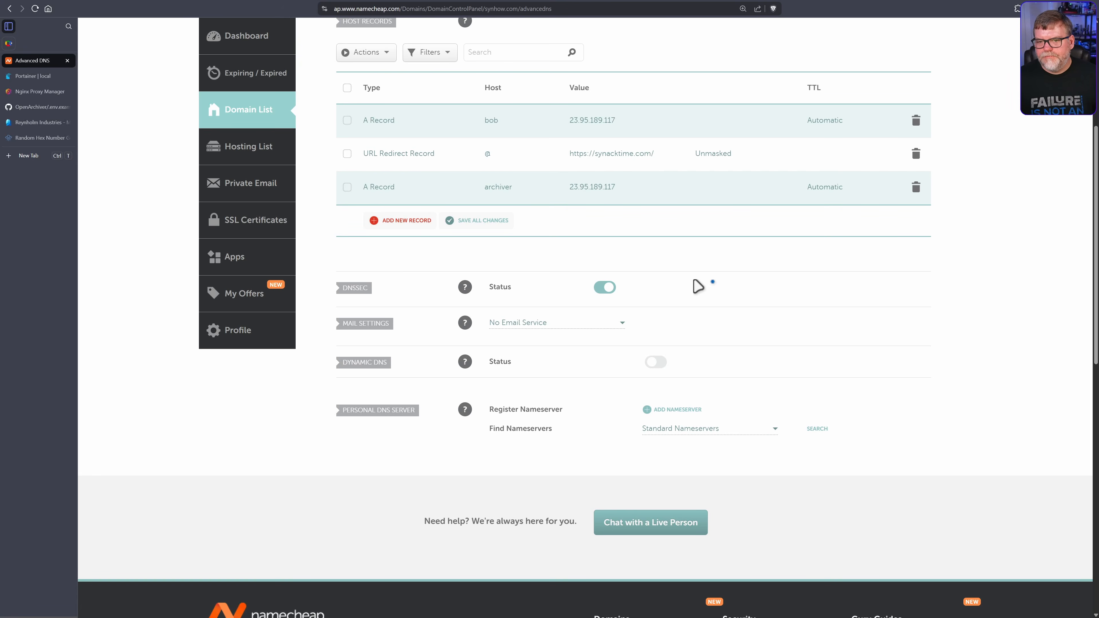
{"action": "scroll", "coordinate": [697, 286], "scroll_direction": "down", "scroll_amount": 2}
{"action": "scroll", "coordinate": [698, 287], "scroll_direction": "up", "scroll_amount": 5}
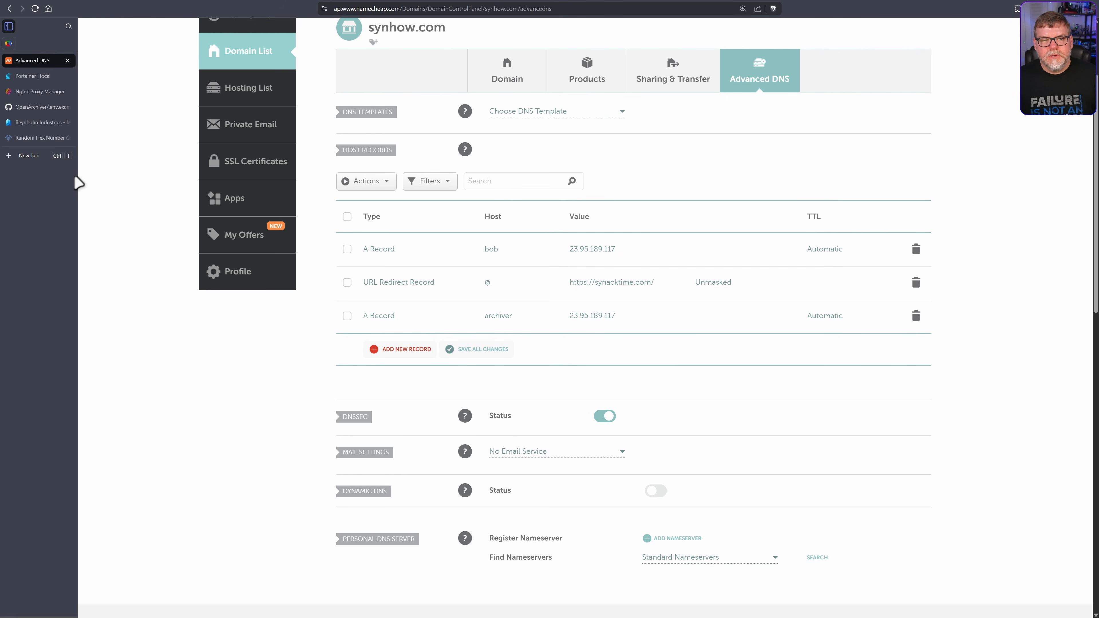
Add a Proxy Host in Nginx Proxy Manager with archiver.synhow.com as its domain name
{"action": "left_click", "coordinate": [42, 93]}
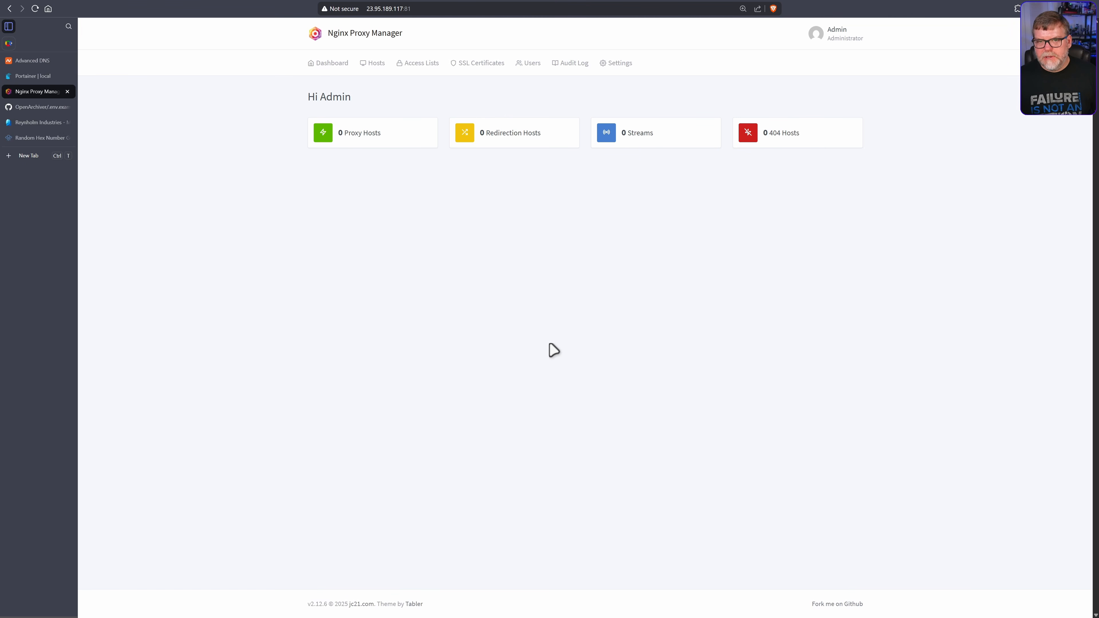
{"action": "left_click", "coordinate": [362, 135]}
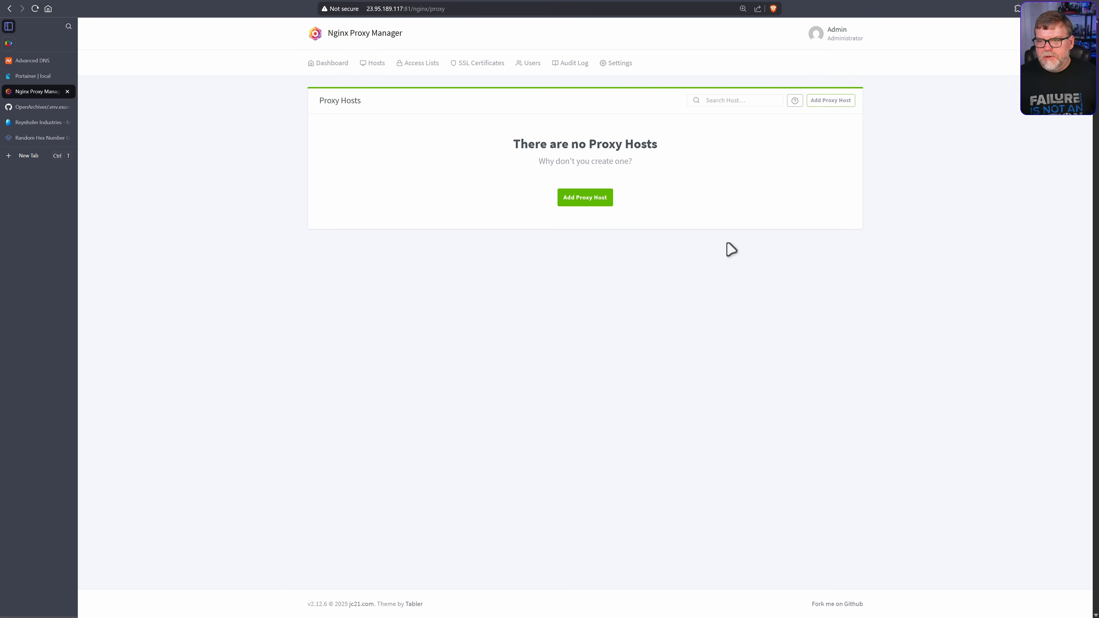
{"action": "left_click", "coordinate": [837, 102]}
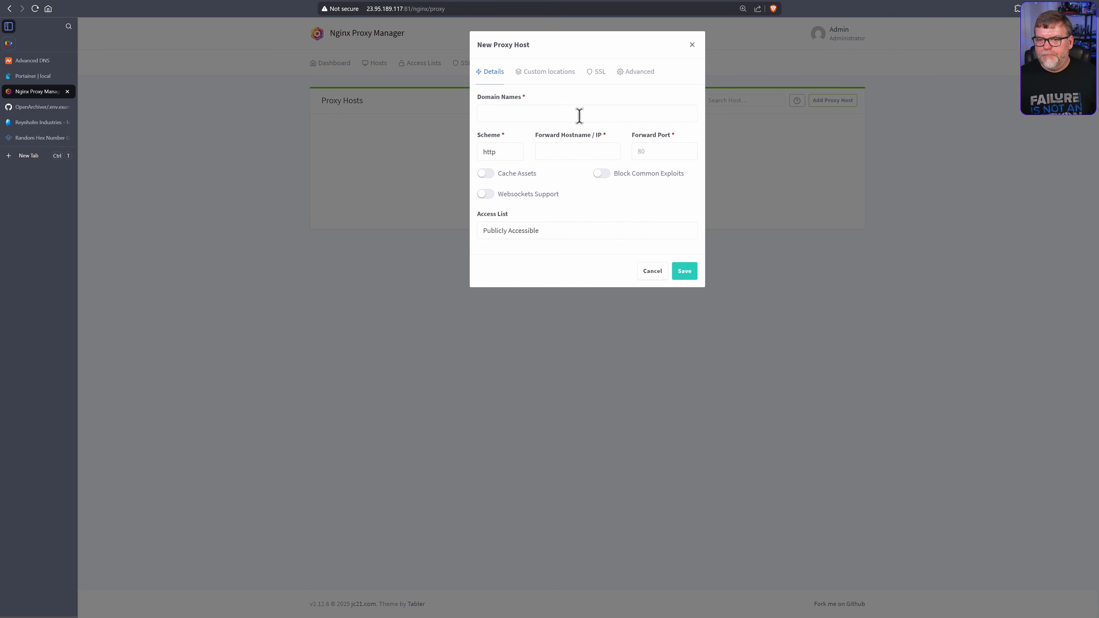
{"action": "left_click", "coordinate": [564, 110]}
{"action": "type", "text": "archiver"}
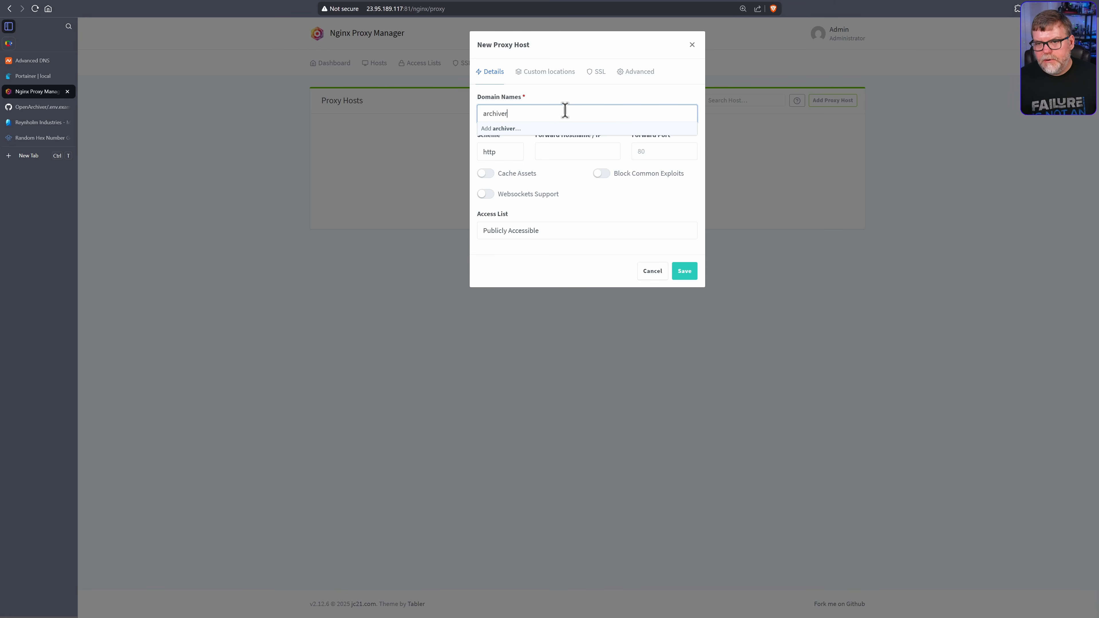
{"action": "type", "text": ".synhow.com"}
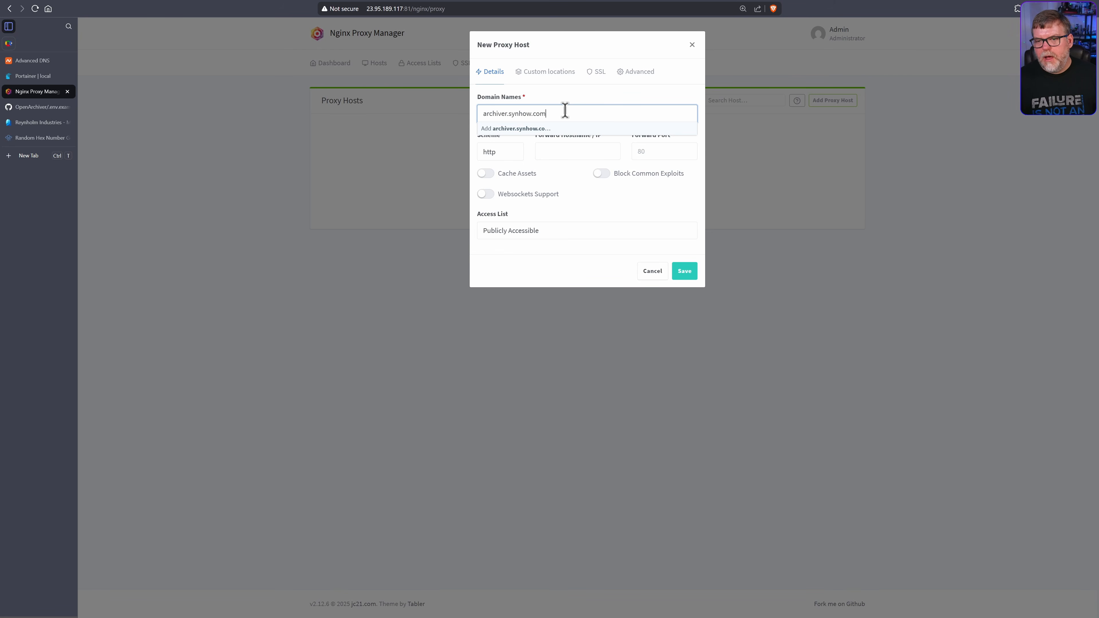
{"action": "key", "text": "Return"}
{"action": "left_click", "coordinate": [564, 153]}
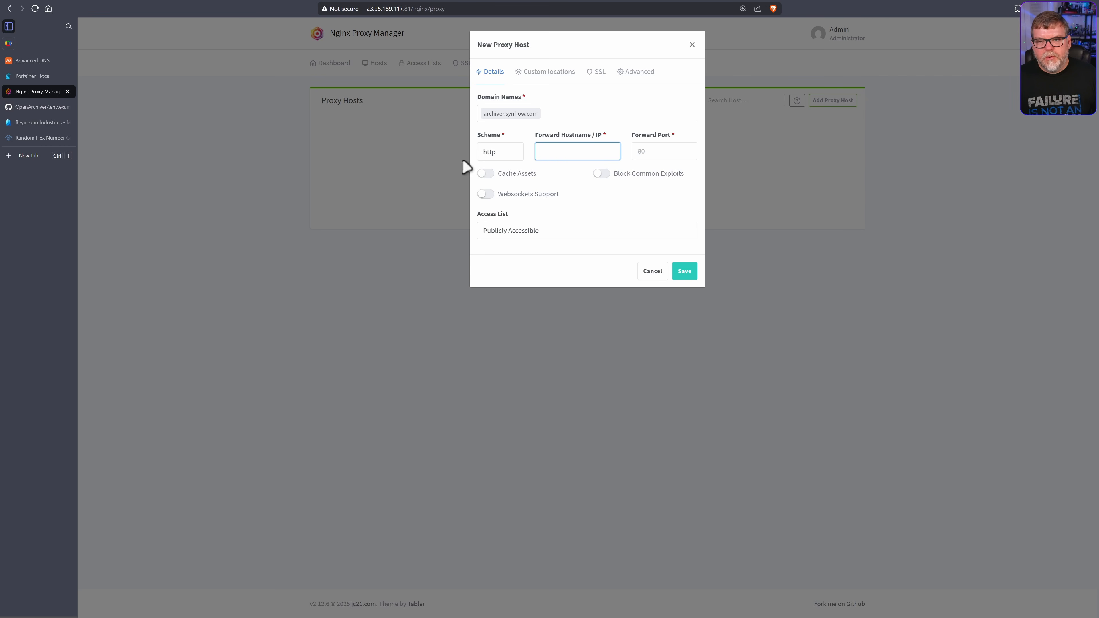
Copy the open-archiver container name from Portainer's container list
{"action": "left_click", "coordinate": [32, 76]}
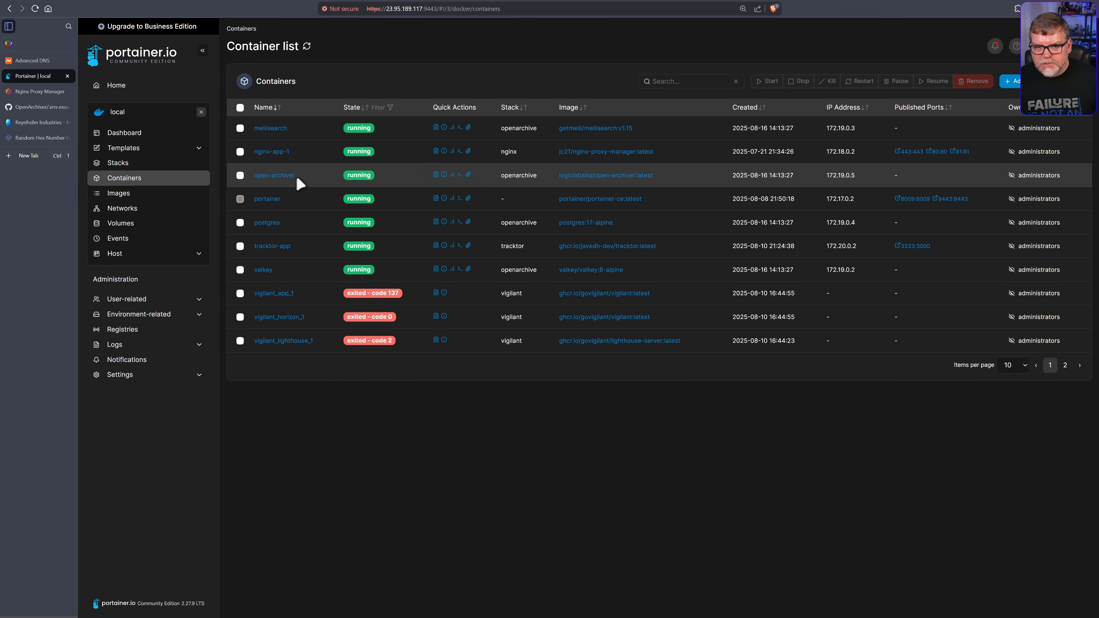
{"action": "left_click_drag", "start_coordinate": [306, 176], "coordinate": [254, 177]}
{"action": "key", "text": "ctrl+c"}
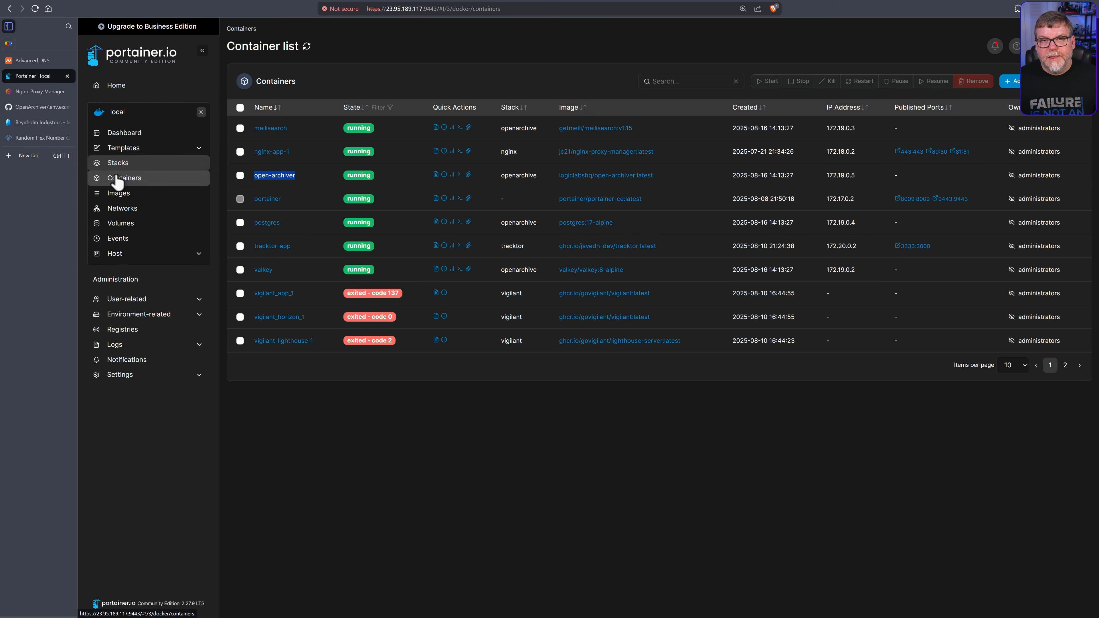
{"action": "left_click", "coordinate": [32, 89]}
Paste open-archiver into the new proxy host's Forward Hostname / IP field
{"action": "key", "text": "ctrl+v"}
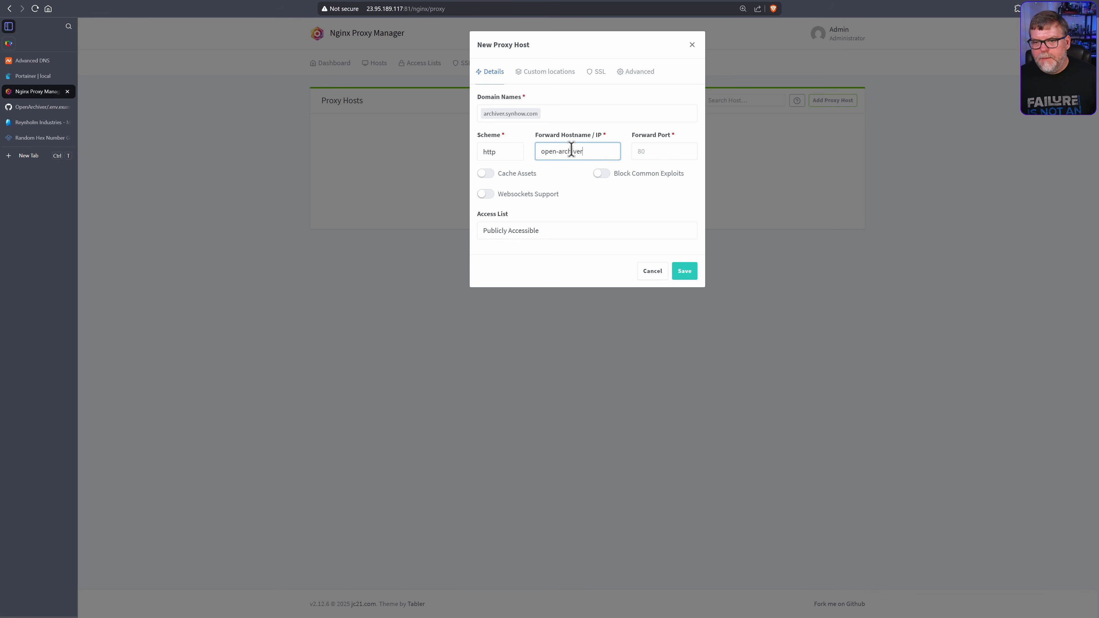
{"action": "left_click_drag", "start_coordinate": [585, 156], "coordinate": [512, 154]}
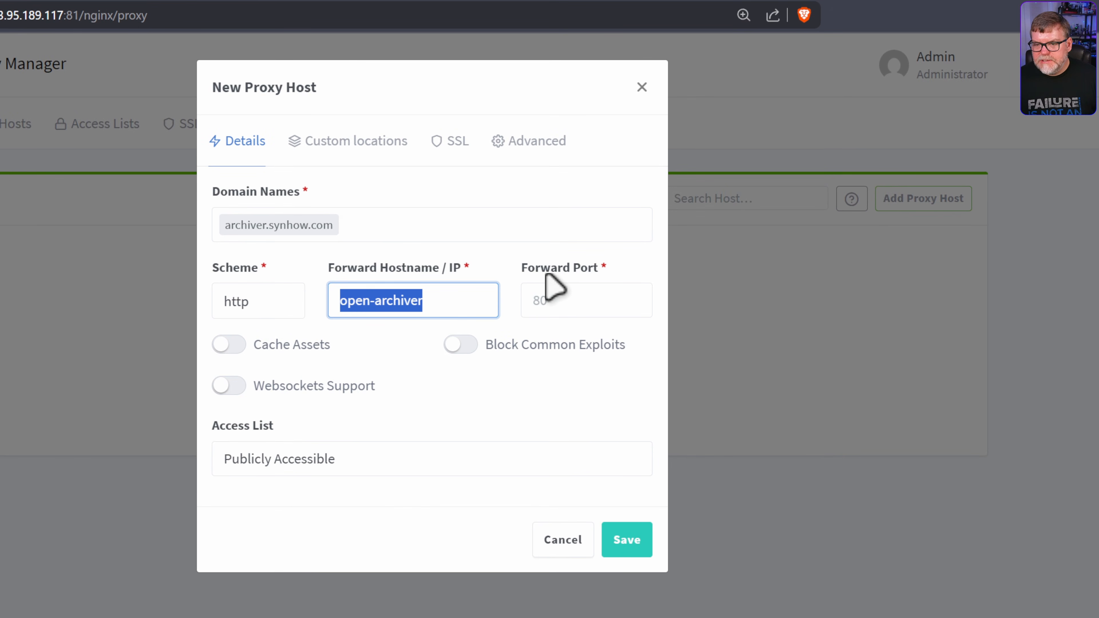
{"action": "left_click", "coordinate": [645, 152]}
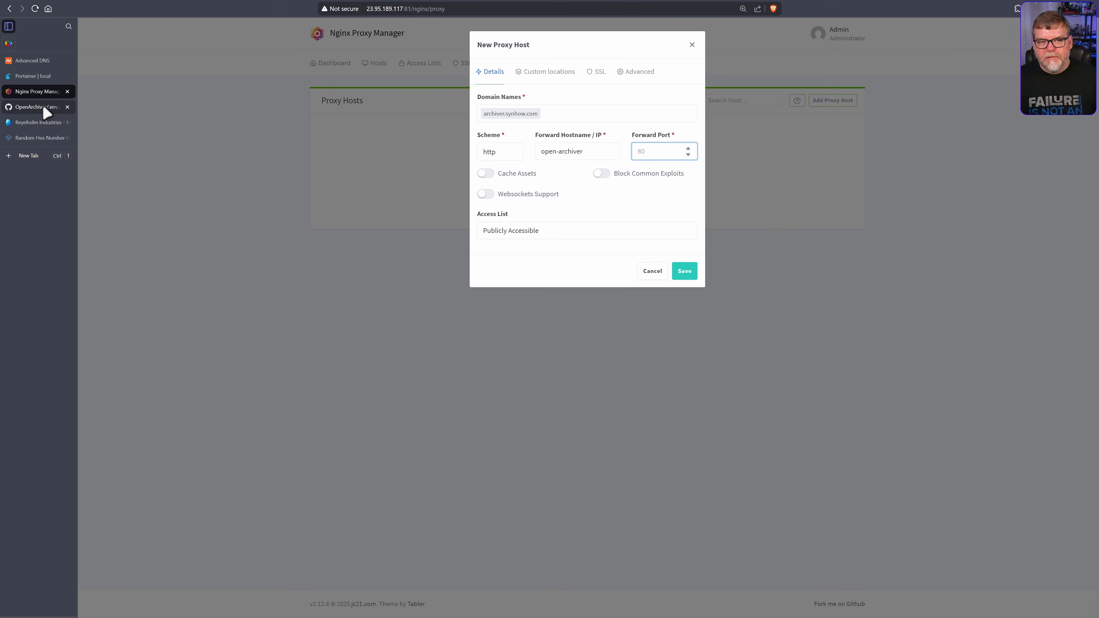
{"action": "left_click", "coordinate": [53, 114]}
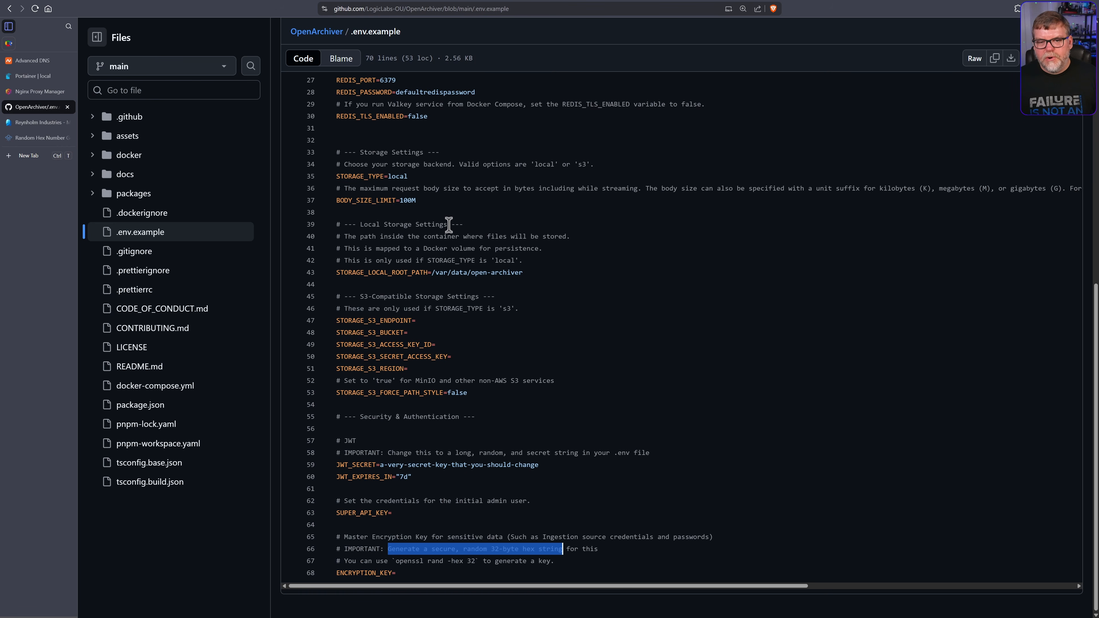
Locate the open-archiver frontend port mapping 3000:3000 in the repository's docker-compose.yml
{"action": "key", "text": "alt+Left"}
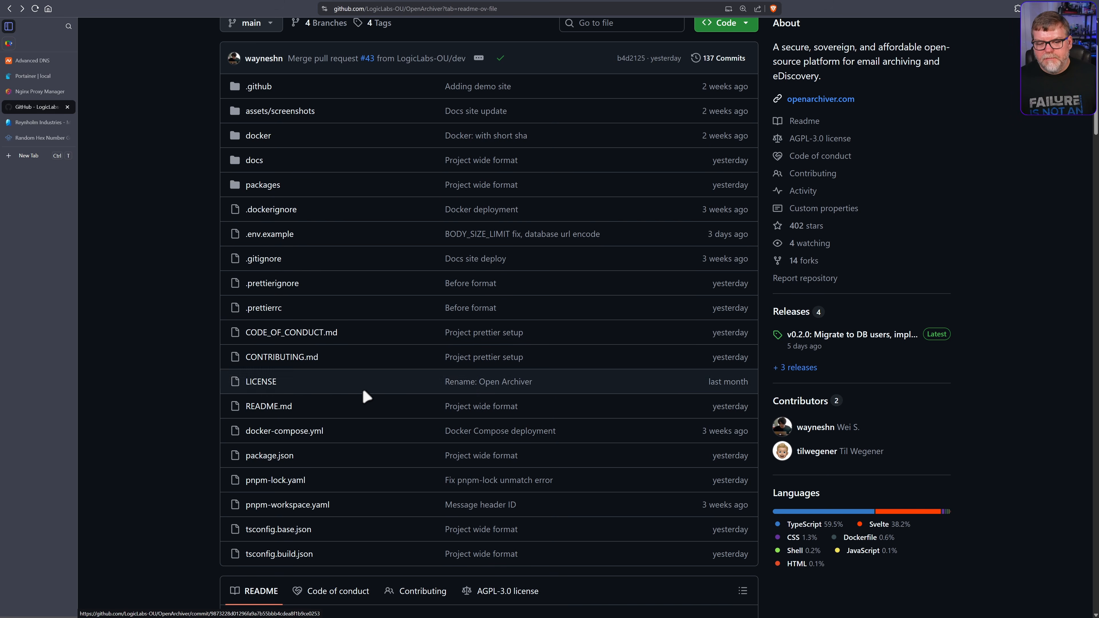
{"action": "left_click", "coordinate": [283, 429]}
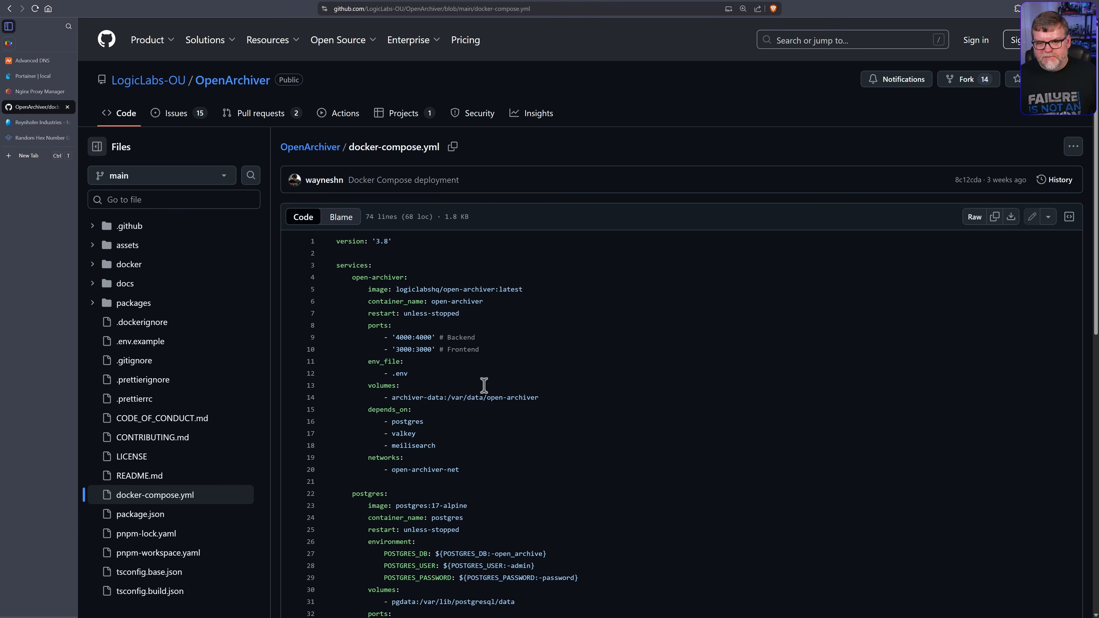
{"action": "scroll", "coordinate": [497, 417], "scroll_direction": "down", "scroll_amount": 3}
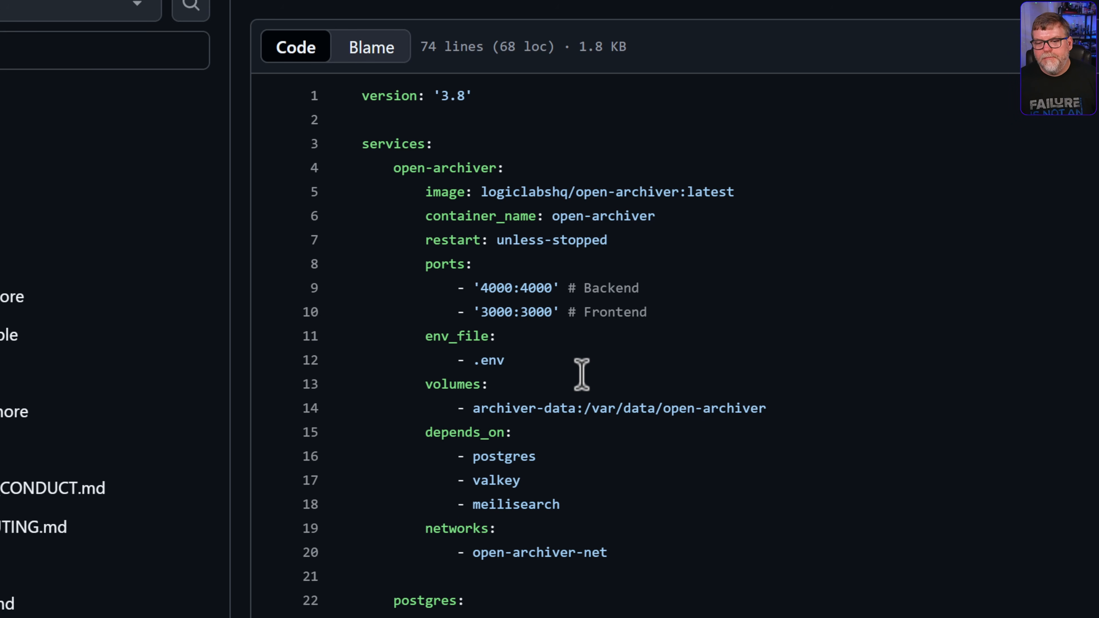
{"action": "left_click", "coordinate": [532, 310]}
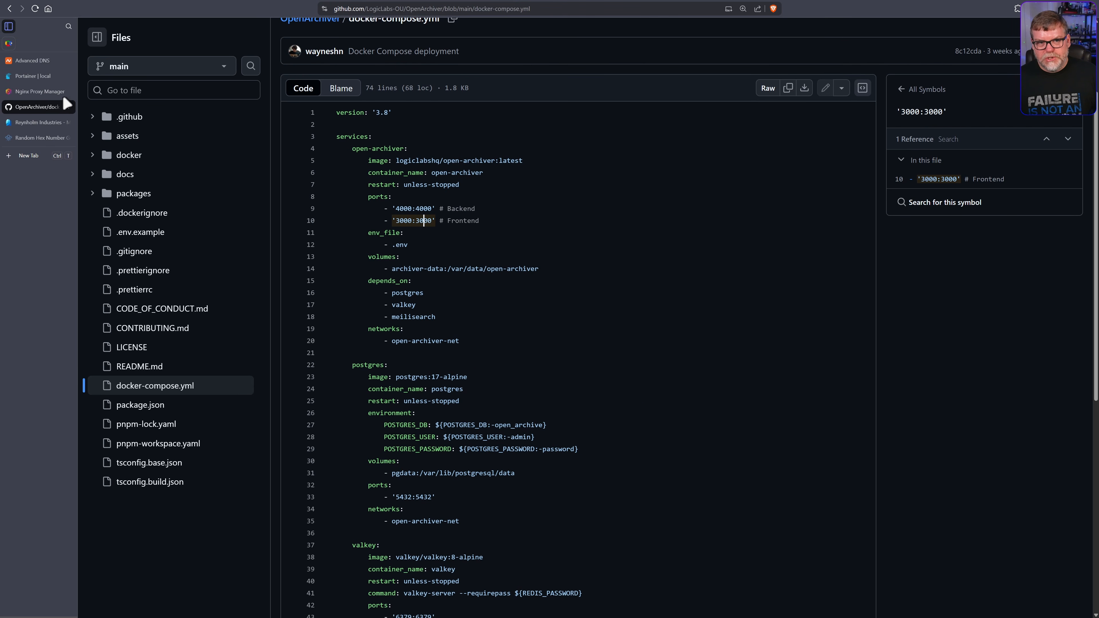
{"action": "left_click", "coordinate": [38, 91]}
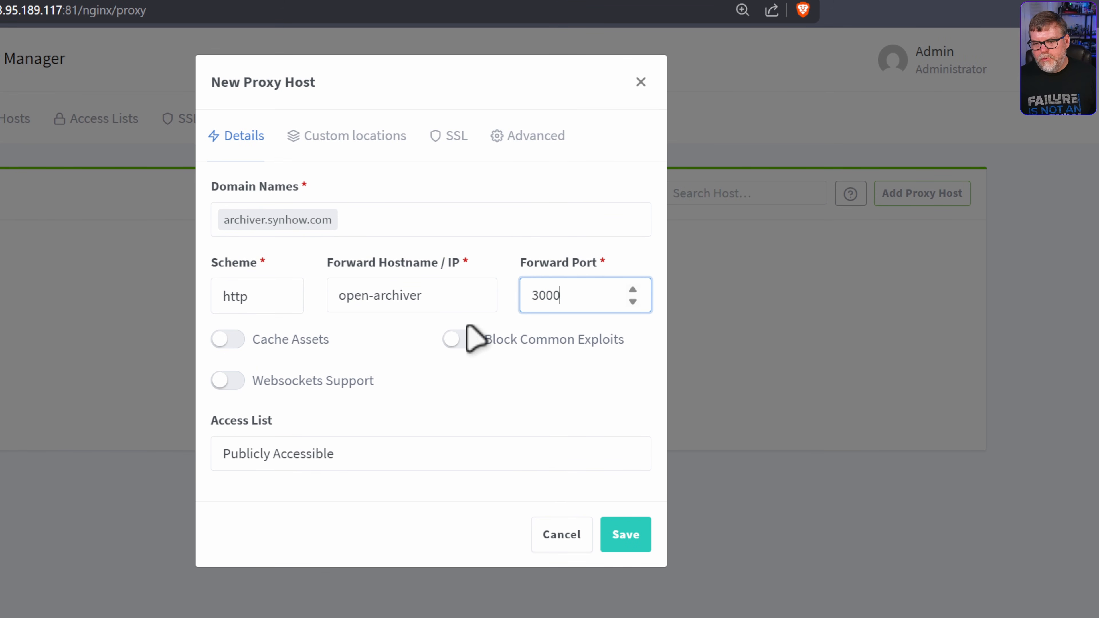
Turn on Block Common Exploits and Websockets Support, then save the archiver.synhow.com proxy host
{"action": "left_click", "coordinate": [452, 339]}
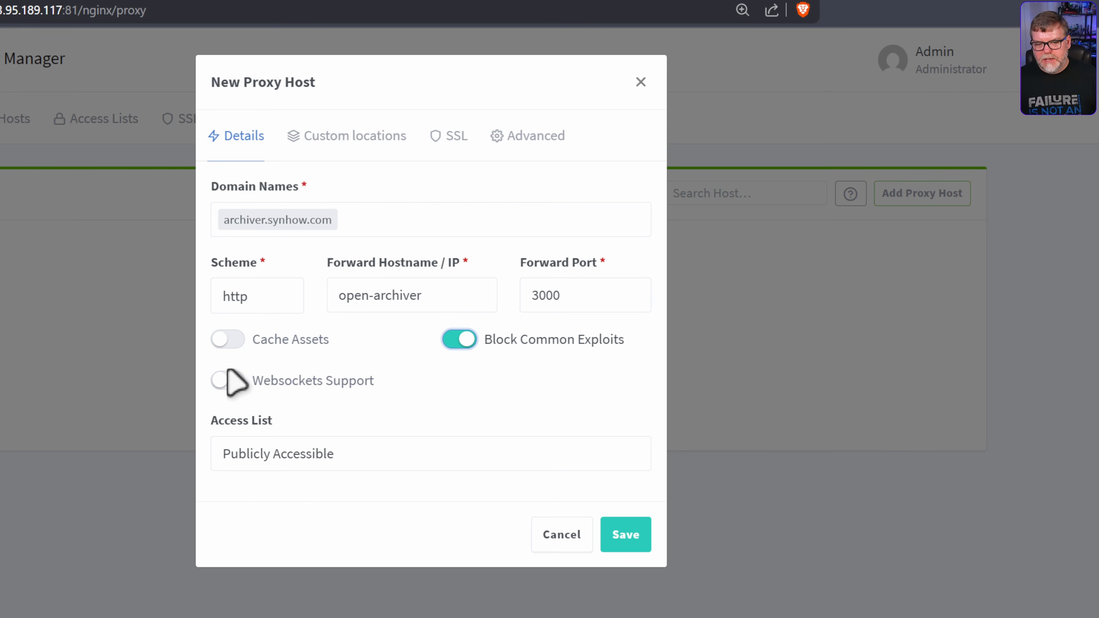
{"action": "left_click", "coordinate": [223, 382]}
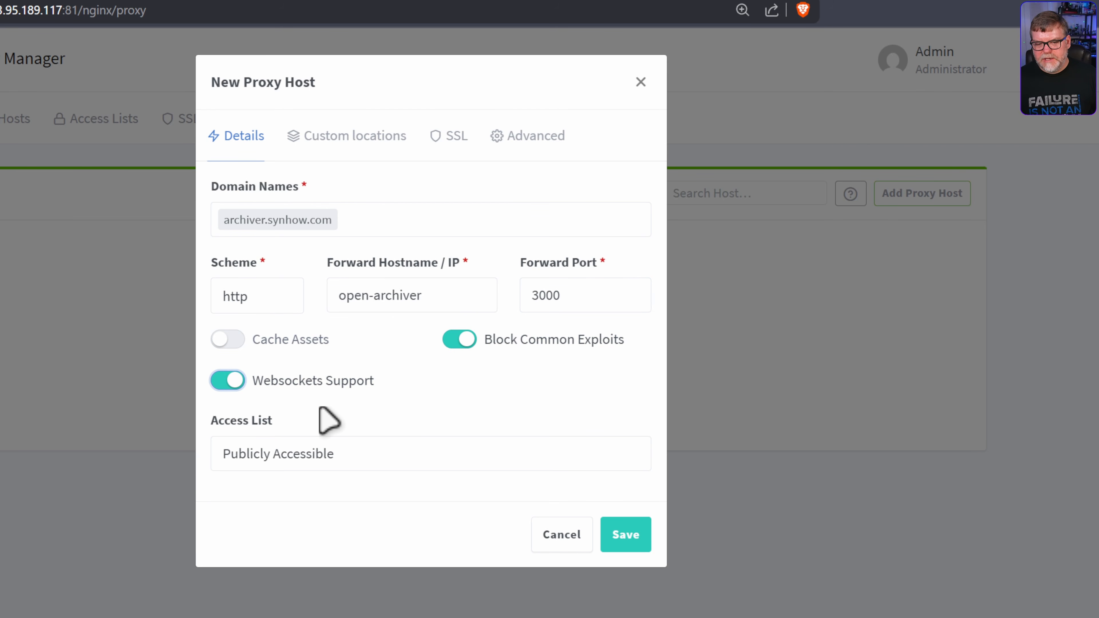
{"action": "left_click", "coordinate": [631, 541]}
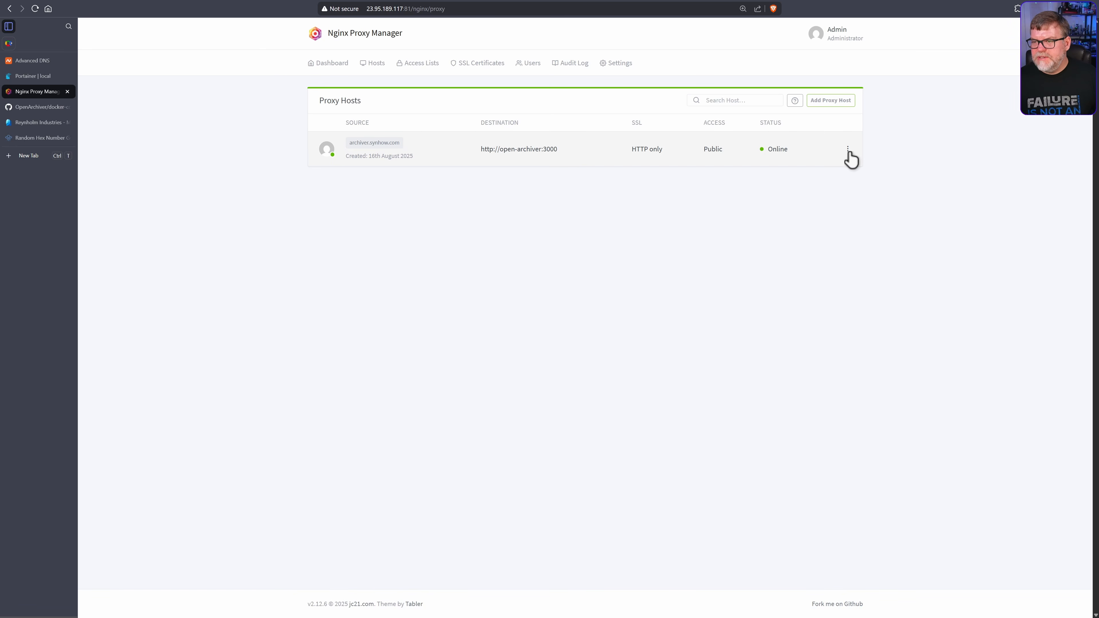
Edit archiver.synhow.com to request a new Let's Encrypt certificate with Force SSL, accepting the terms
{"action": "left_click", "coordinate": [848, 151]}
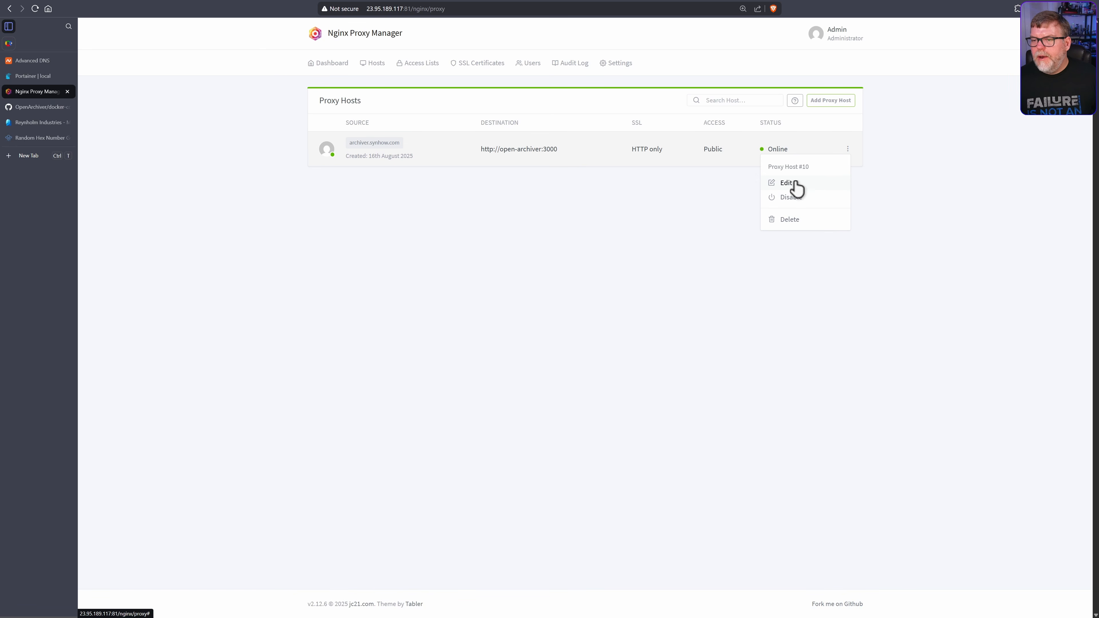
{"action": "left_click", "coordinate": [774, 184]}
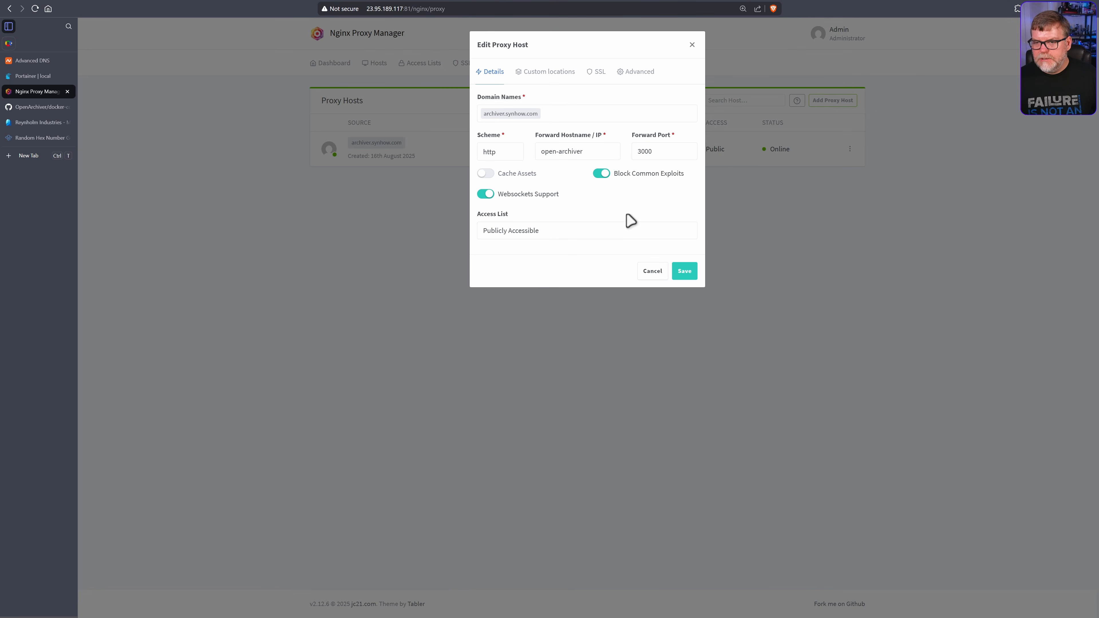
{"action": "left_click", "coordinate": [600, 74]}
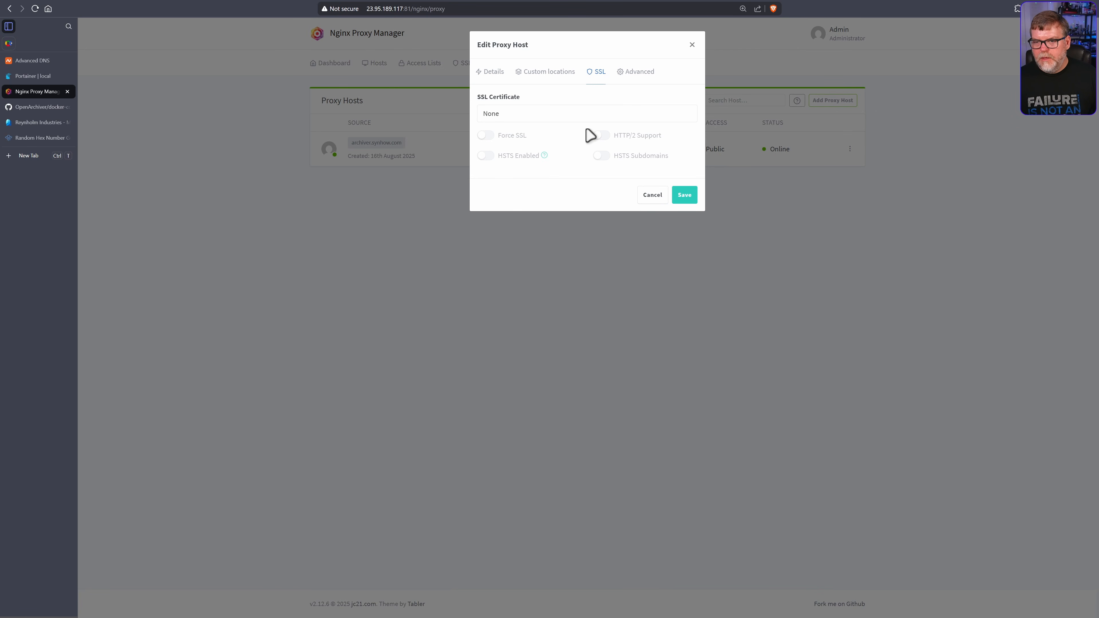
{"action": "left_click", "coordinate": [530, 115]}
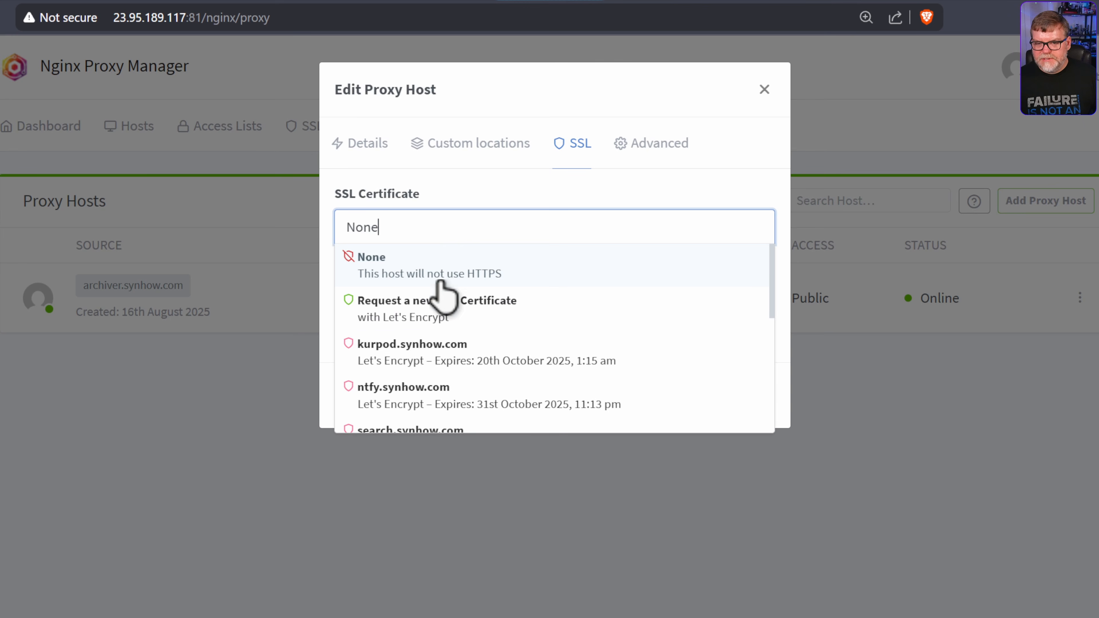
{"action": "left_click", "coordinate": [428, 311]}
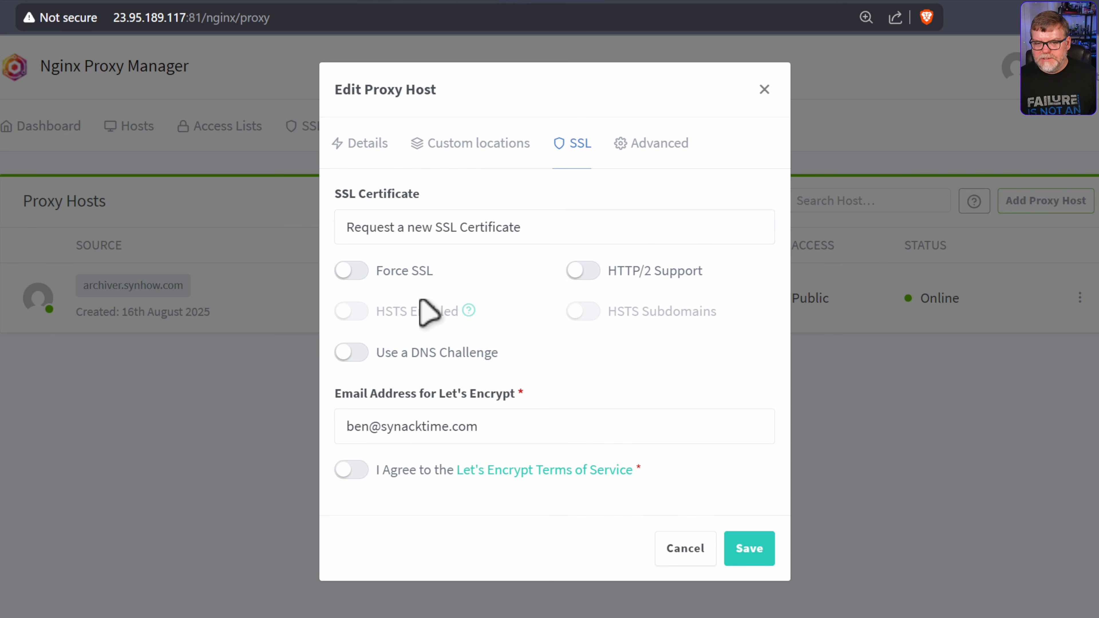
{"action": "left_click", "coordinate": [346, 267]}
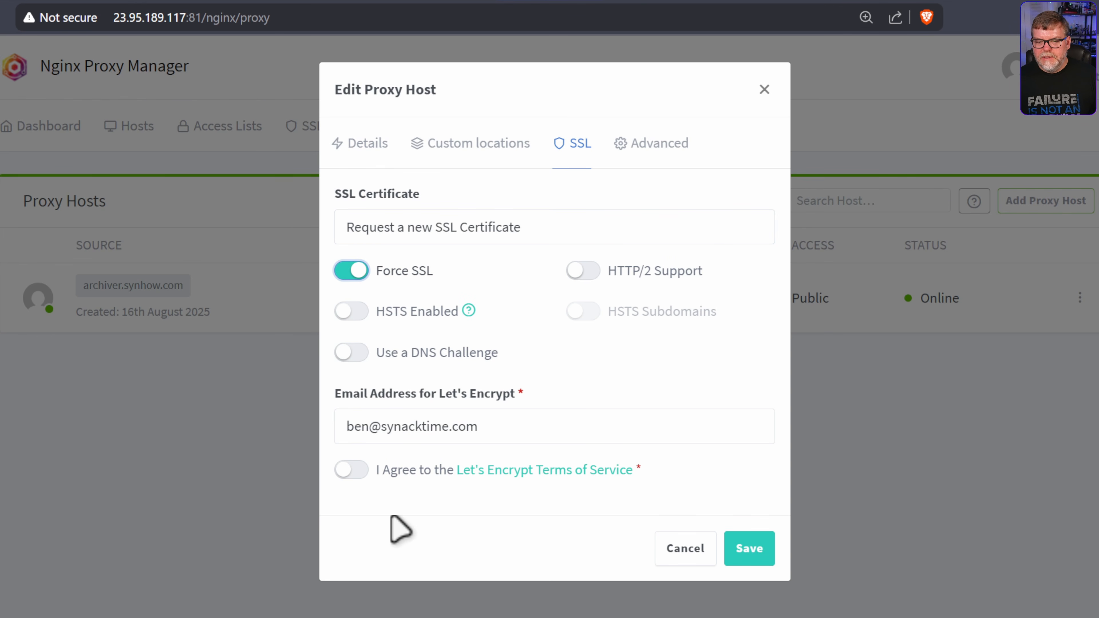
{"action": "left_click", "coordinate": [350, 469]}
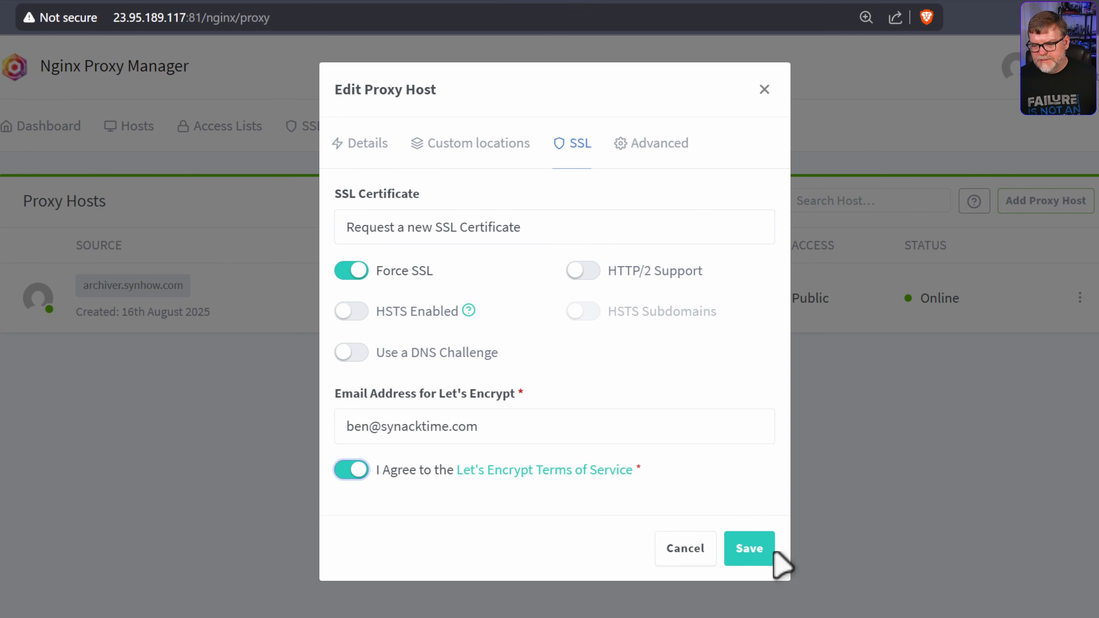
{"action": "left_click", "coordinate": [764, 549]}
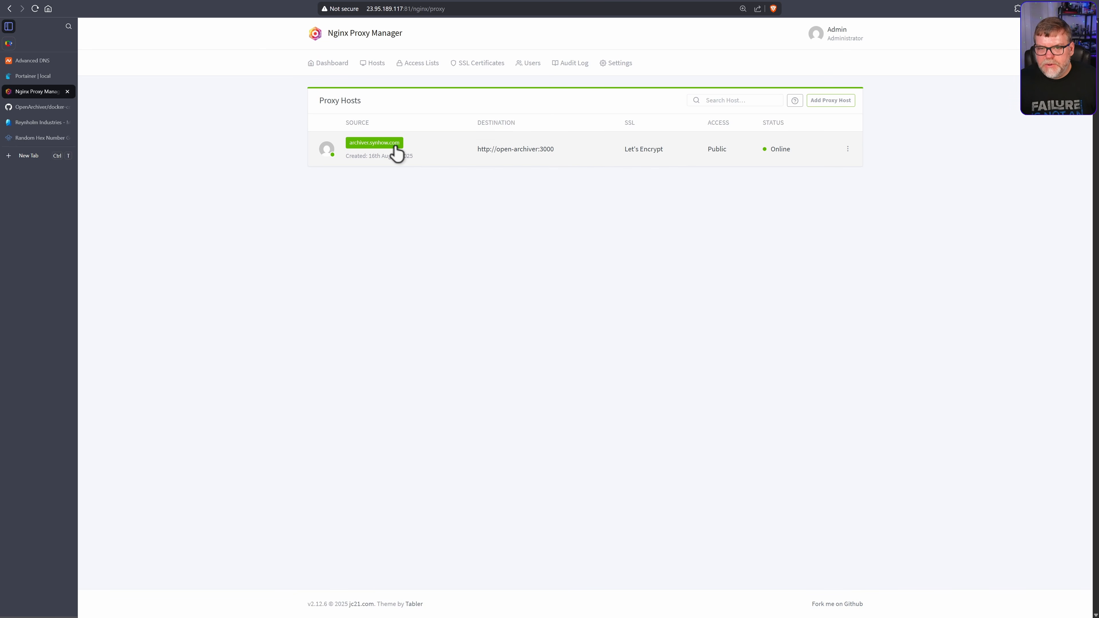
At archiver.synhow.com, fill in the administrator's name, email and password, create the account, then open Ingestions
{"action": "left_click", "coordinate": [379, 143]}
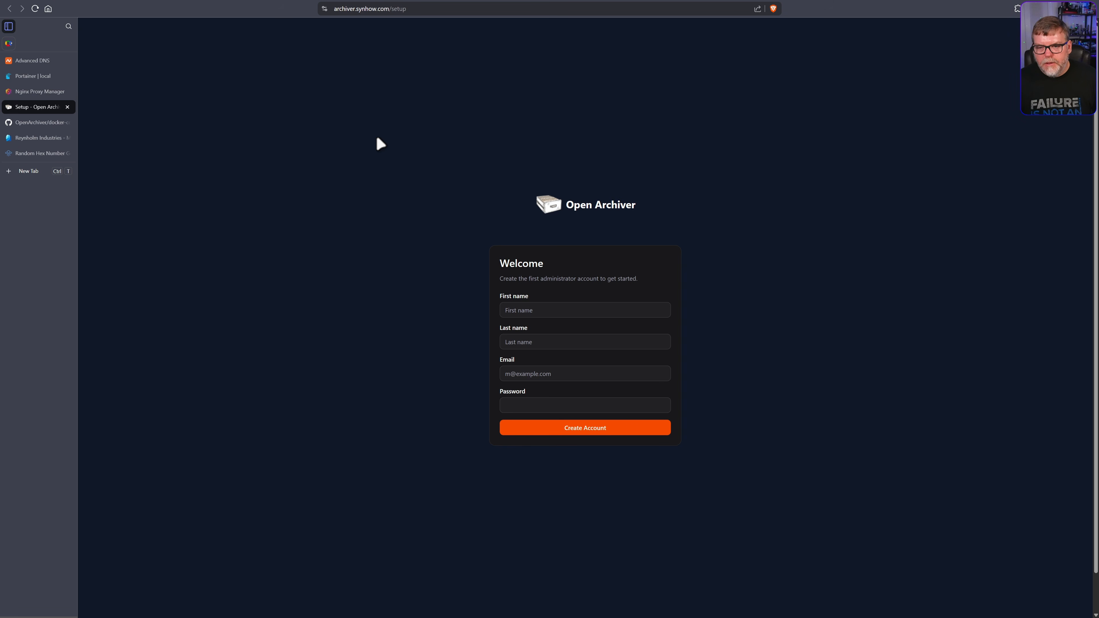
{"action": "left_click", "coordinate": [559, 312]}
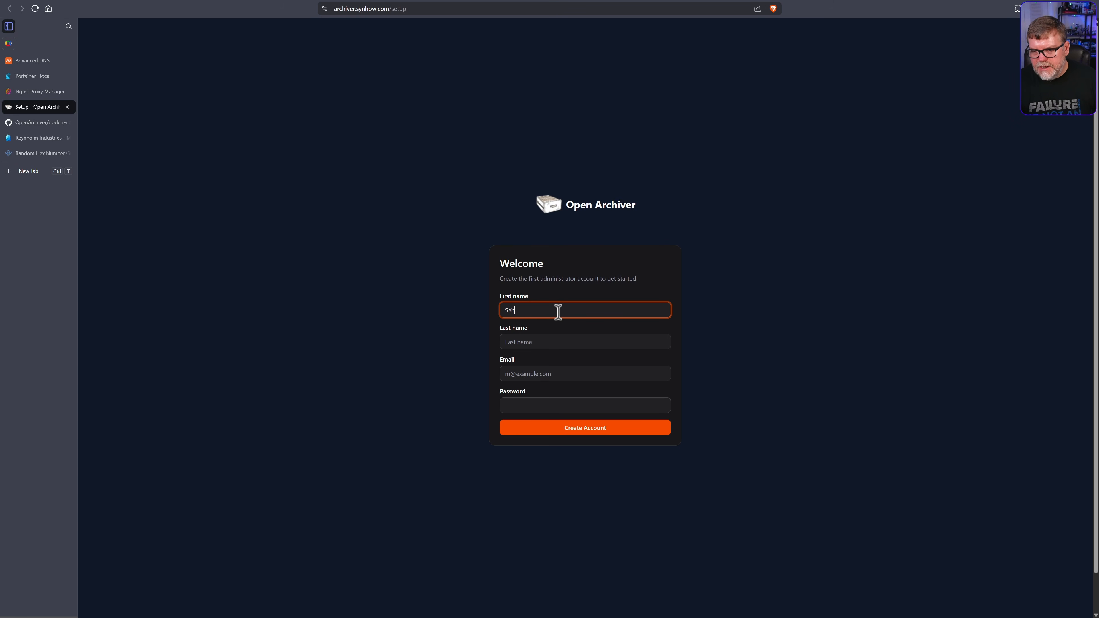
{"action": "key", "text": "Tab"}
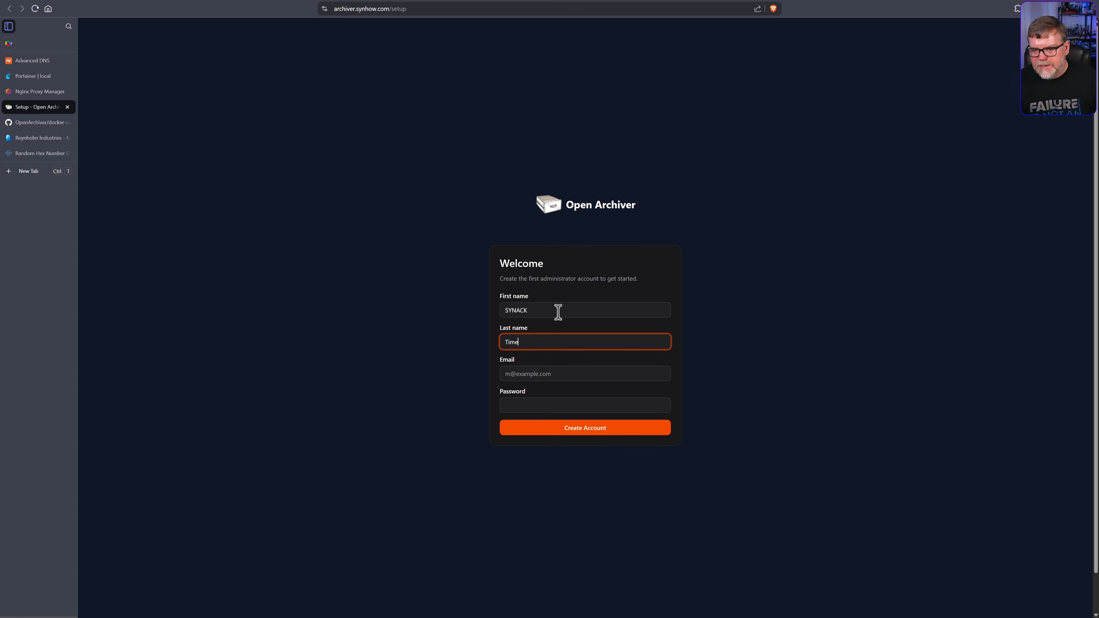
{"action": "key", "text": "Tab"}
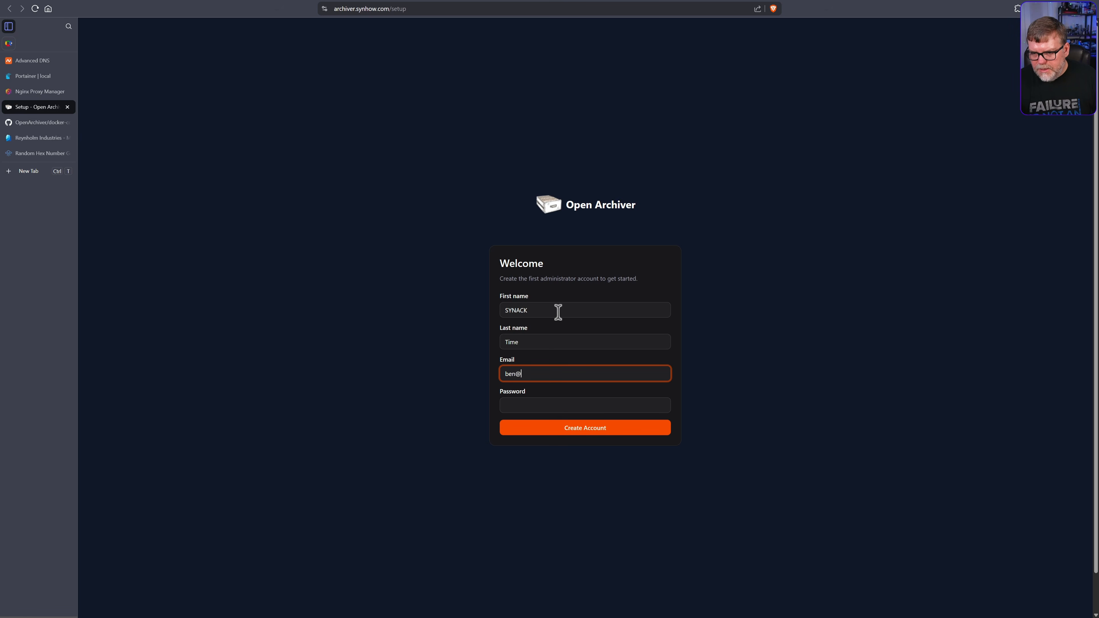
{"action": "key", "text": "Tab"}
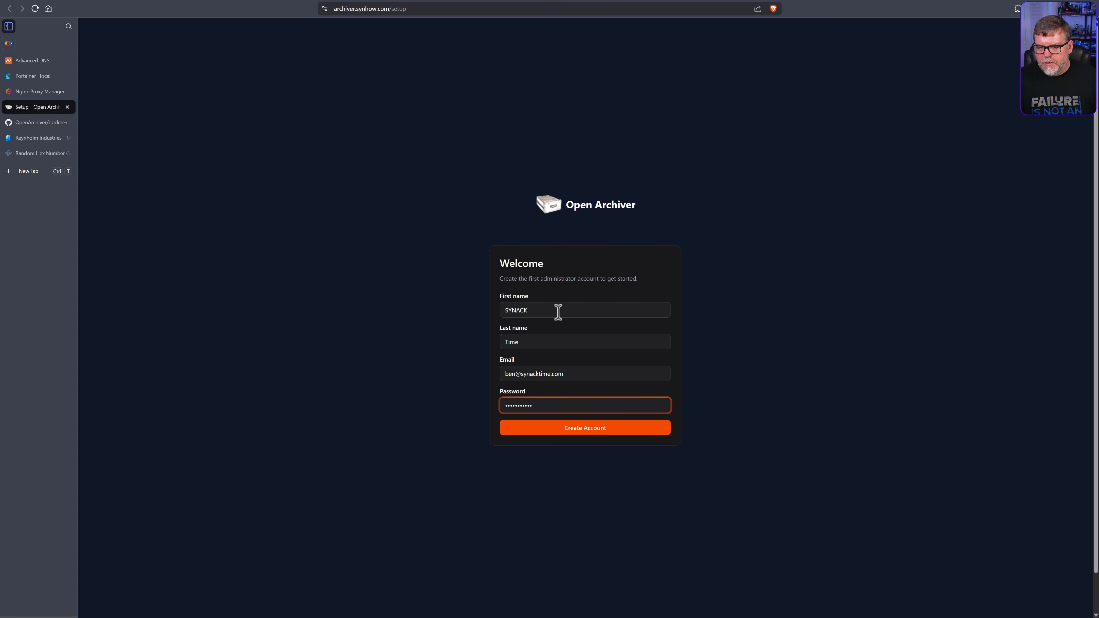
{"action": "key", "text": "Return"}
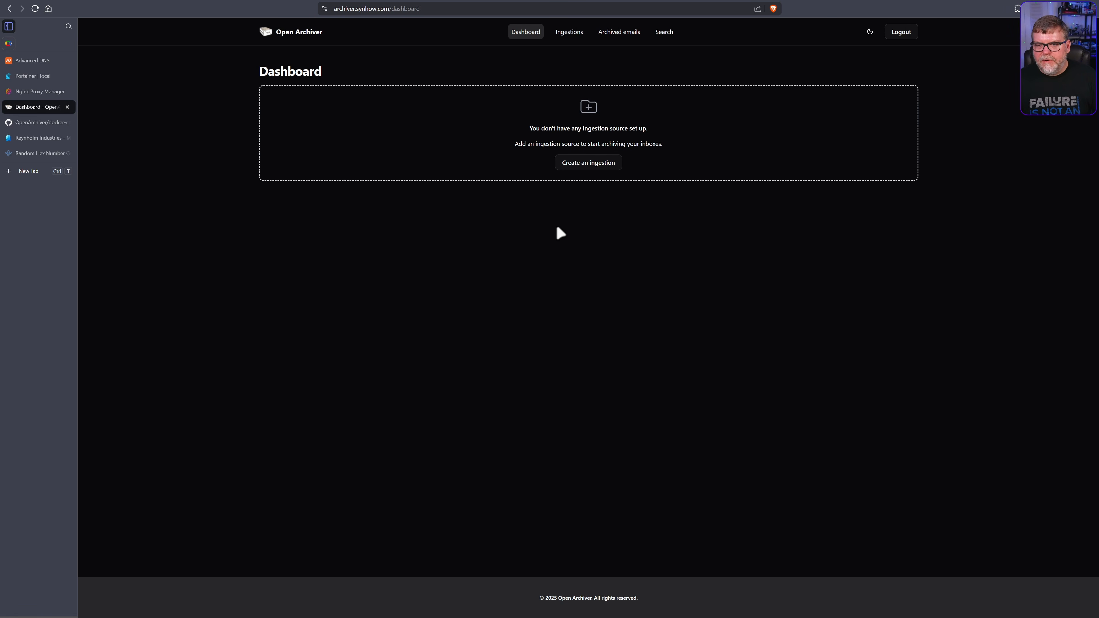
{"action": "left_click", "coordinate": [589, 163]}
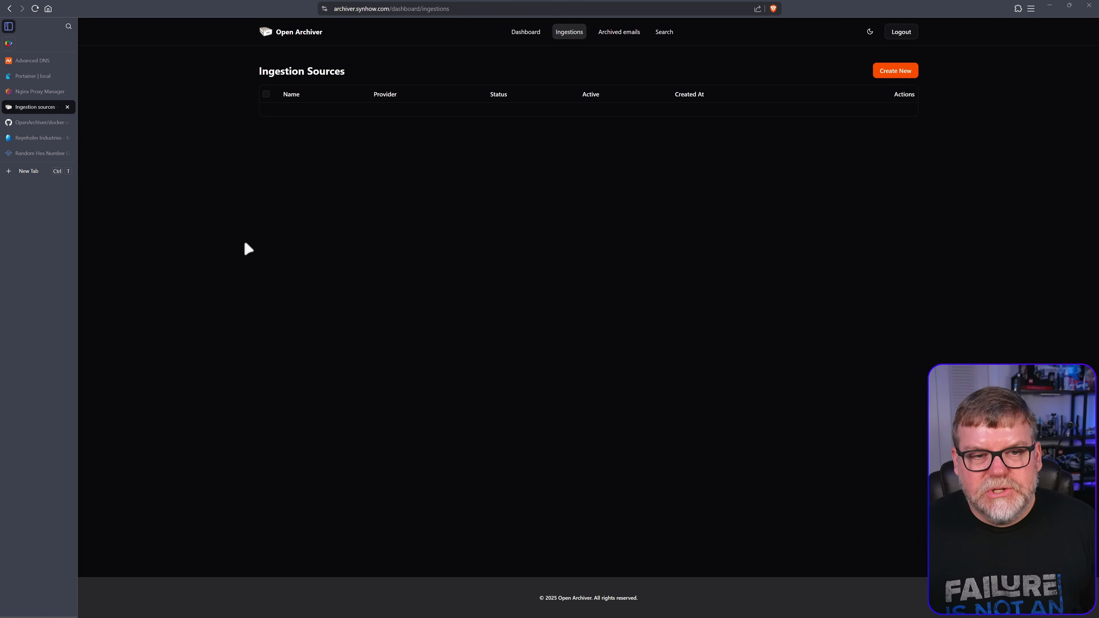
Go back from docker-compose.yml to the OpenArchiver repository page and scroll through its README
{"action": "left_click", "coordinate": [39, 125]}
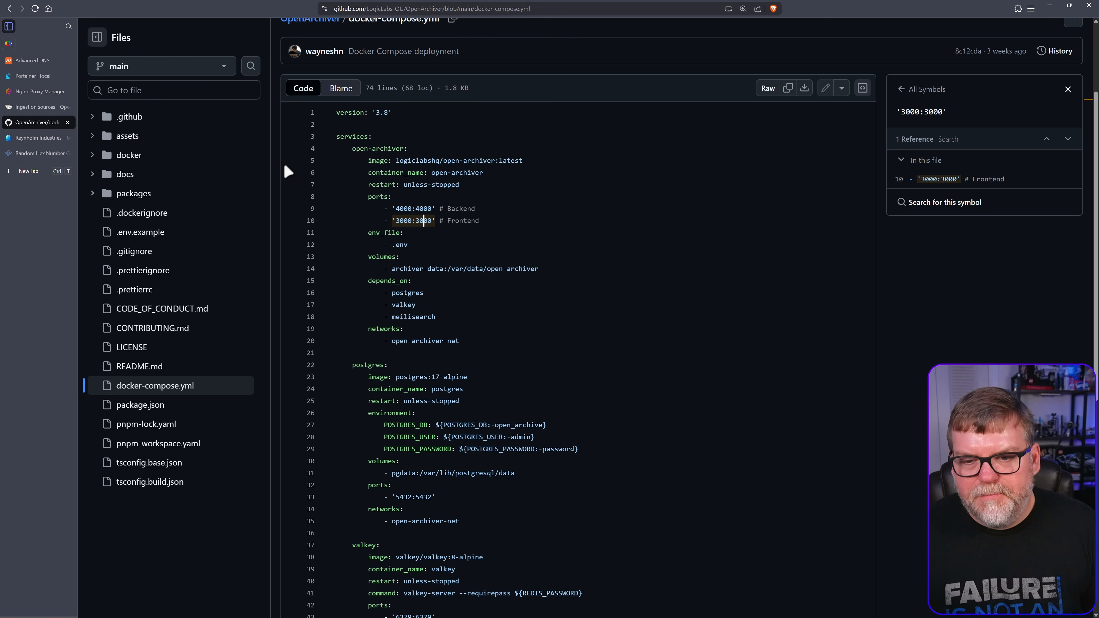
{"action": "key", "text": "alt+Left"}
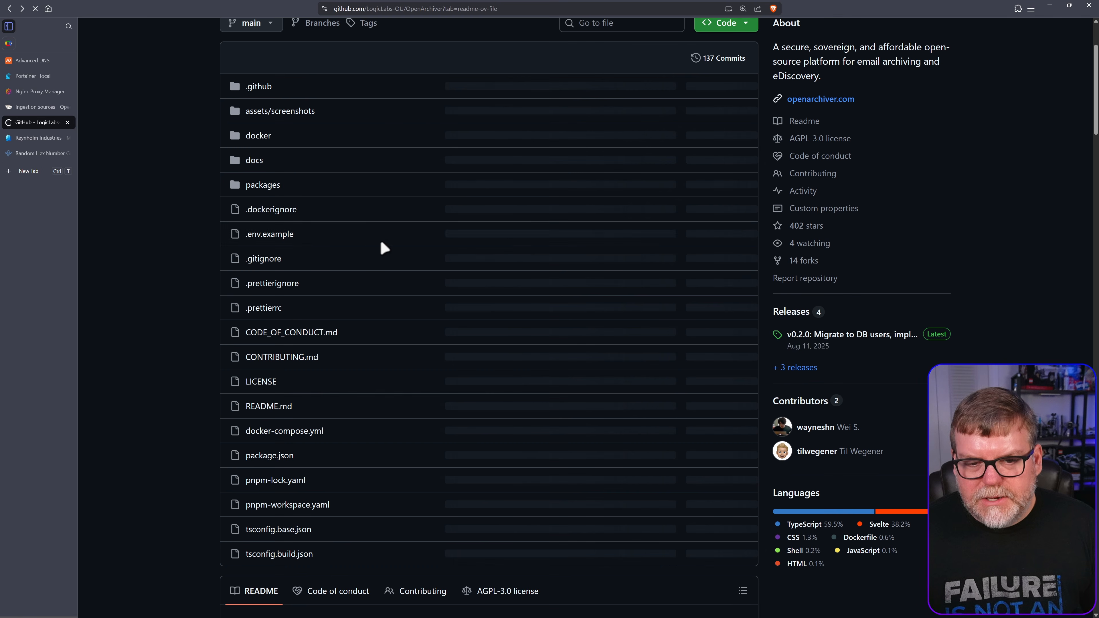
{"action": "scroll", "coordinate": [399, 291], "scroll_direction": "down", "scroll_amount": 5}
{"action": "scroll", "coordinate": [398, 294], "scroll_direction": "down", "scroll_amount": 10}
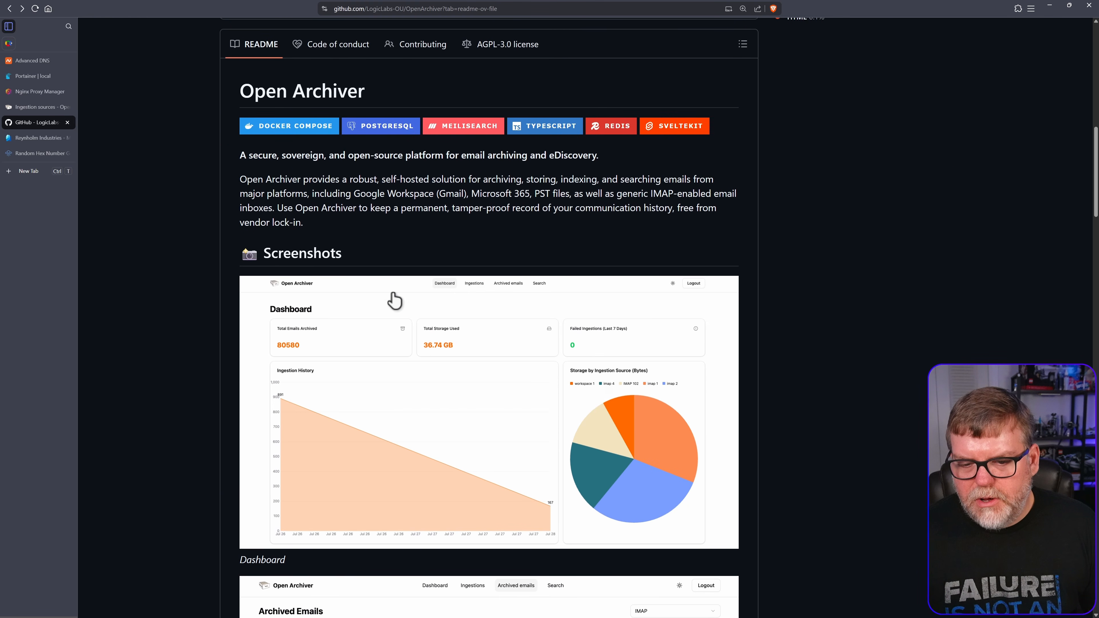
{"action": "left_click_drag", "start_coordinate": [1095, 214], "coordinate": [1096, 526]}
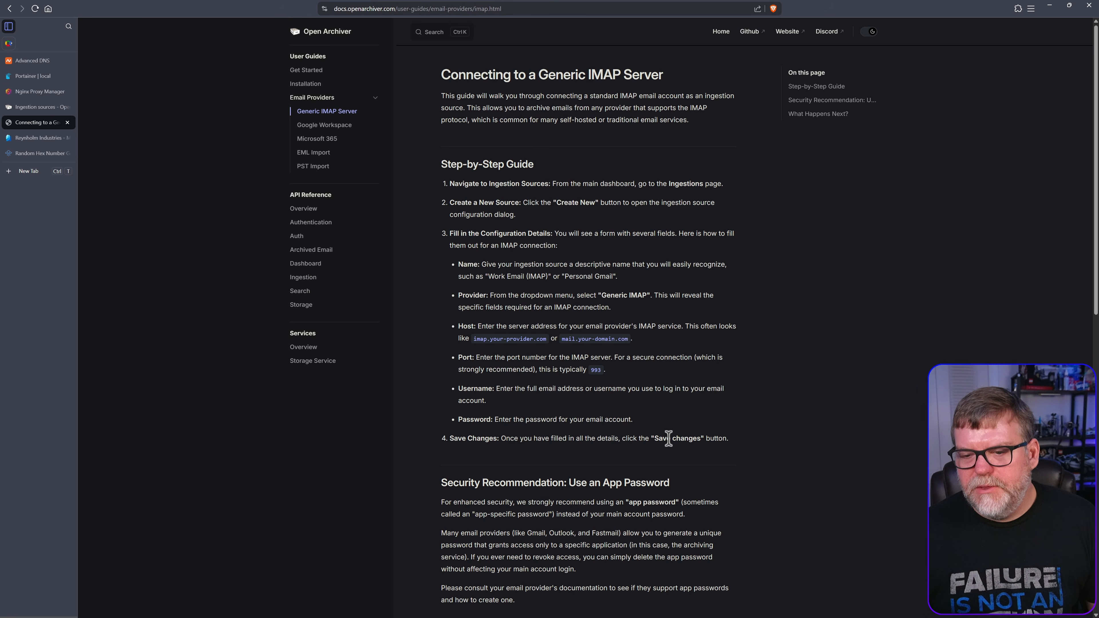
Open the Microsoft 365 guide, zoom in, and scroll to Part 1 and Part 2
{"action": "scroll", "coordinate": [557, 387], "scroll_direction": "down", "scroll_amount": 10}
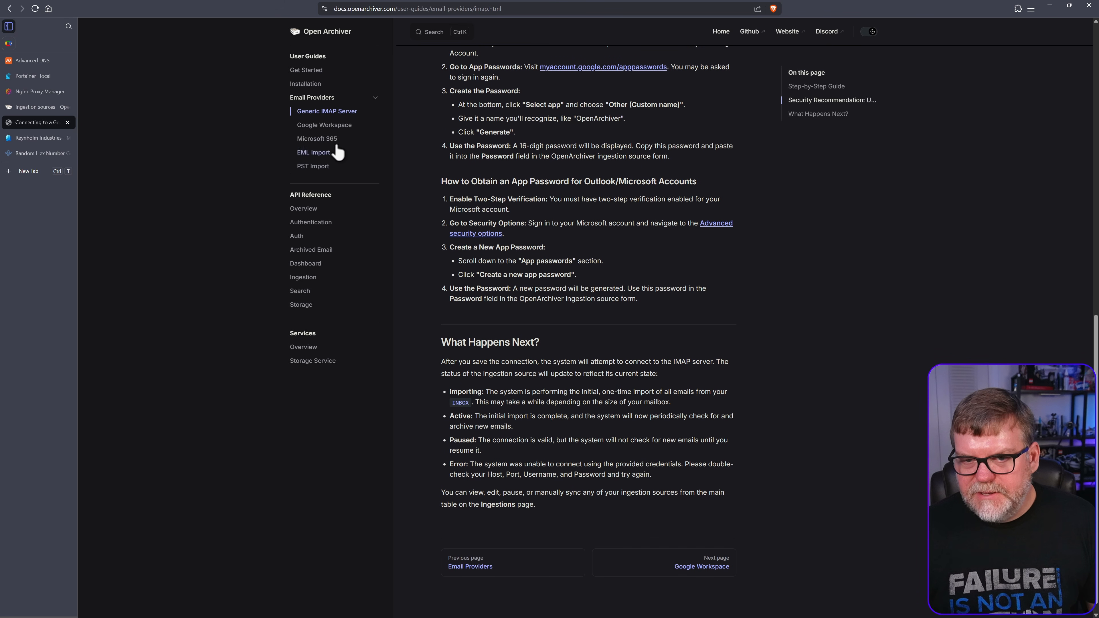
{"action": "left_click", "coordinate": [327, 142]}
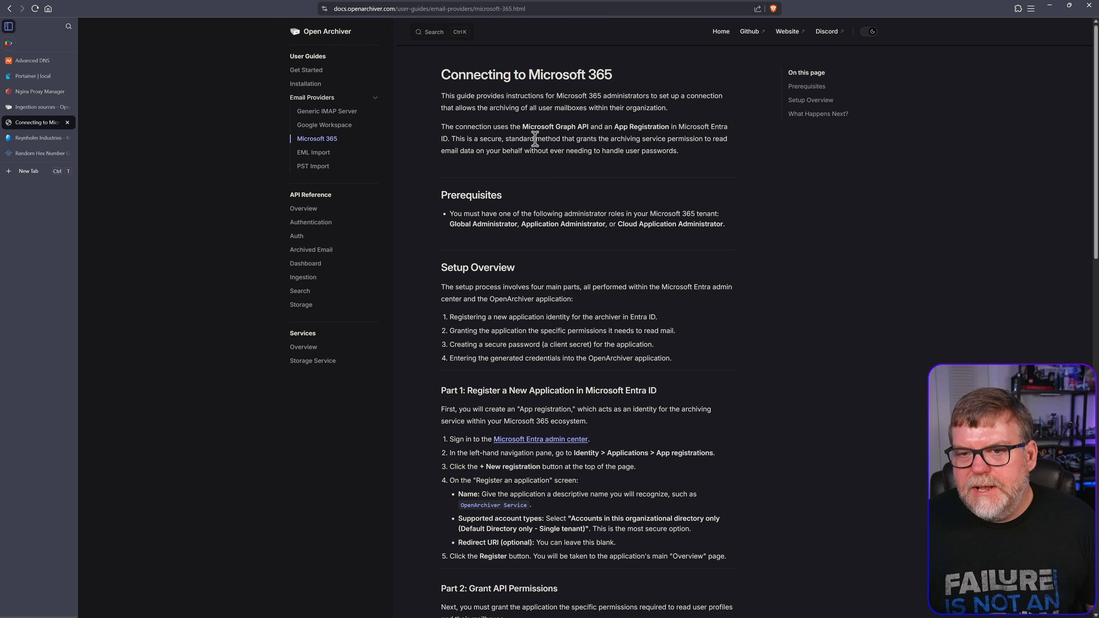
{"action": "key", "text": "ctrl+plus"}
{"action": "key", "text": "ctrl+plus"}
{"action": "key", "text": "ctrl+plus"}
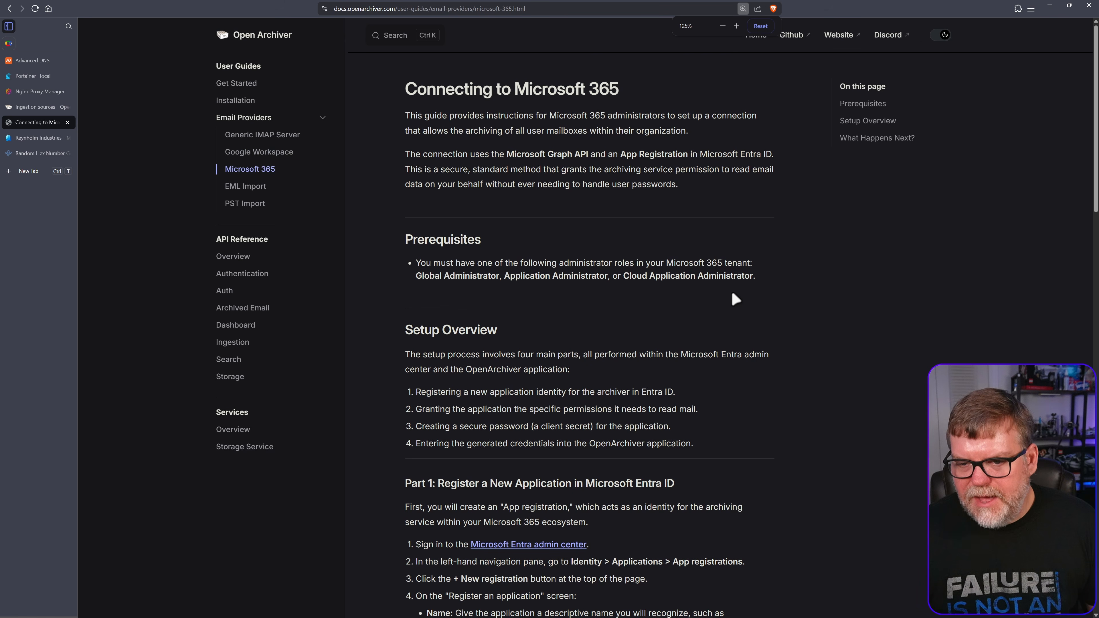
{"action": "scroll", "coordinate": [734, 298], "scroll_direction": "down", "scroll_amount": 5}
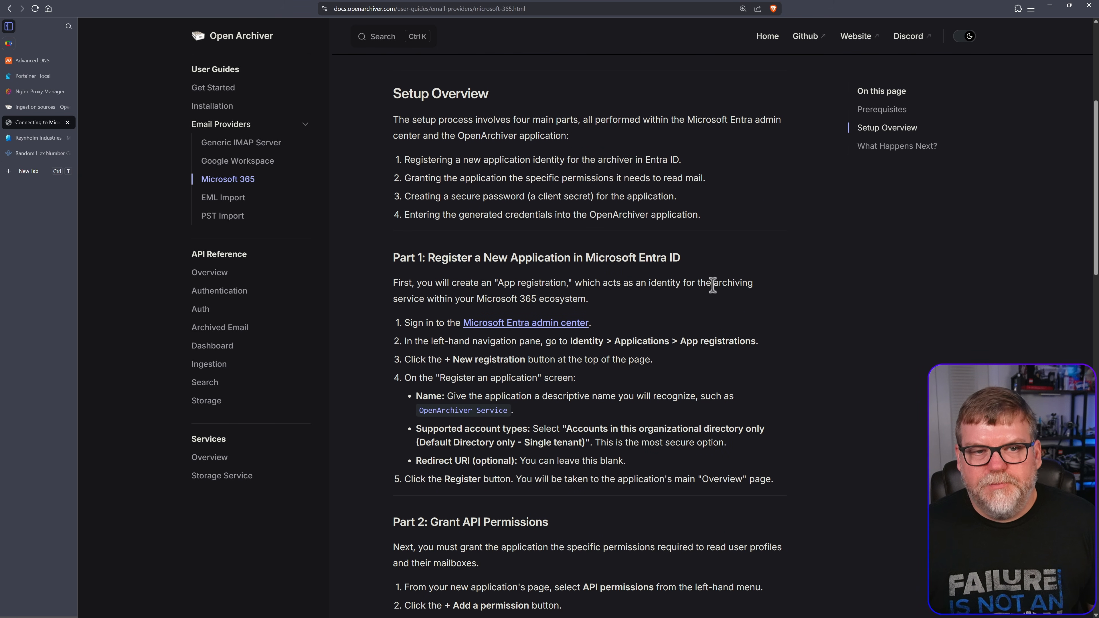
{"action": "scroll", "coordinate": [589, 329], "scroll_direction": "down", "scroll_amount": 3}
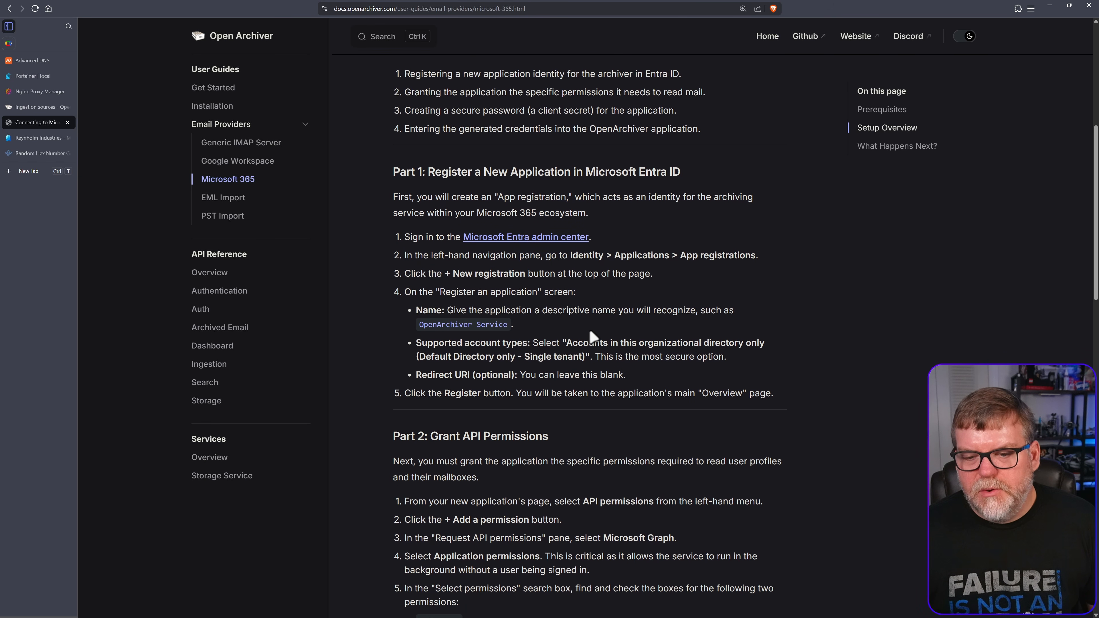
{"action": "scroll", "coordinate": [556, 322], "scroll_direction": "up", "scroll_amount": 2}
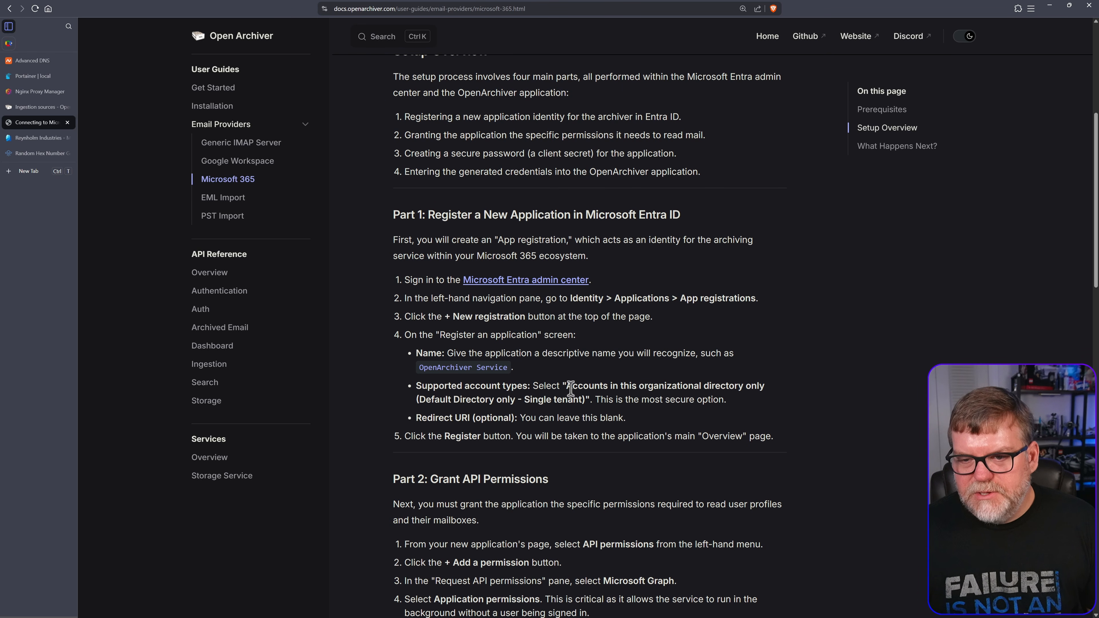
{"action": "scroll", "coordinate": [576, 382], "scroll_direction": "down", "scroll_amount": 2}
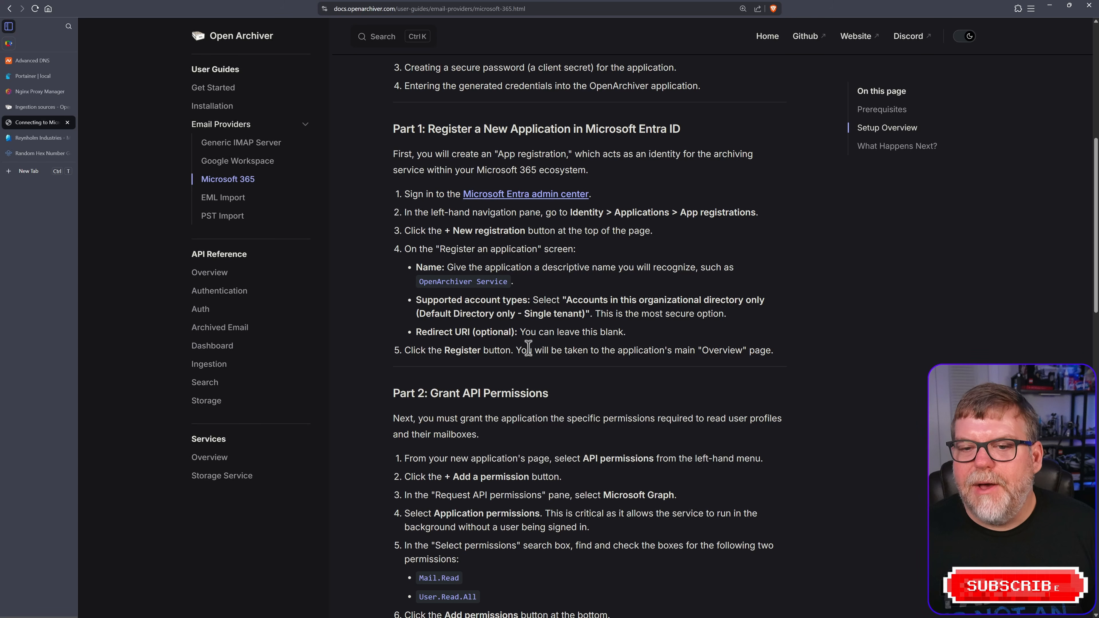
{"action": "scroll", "coordinate": [516, 303], "scroll_direction": "down", "scroll_amount": 1}
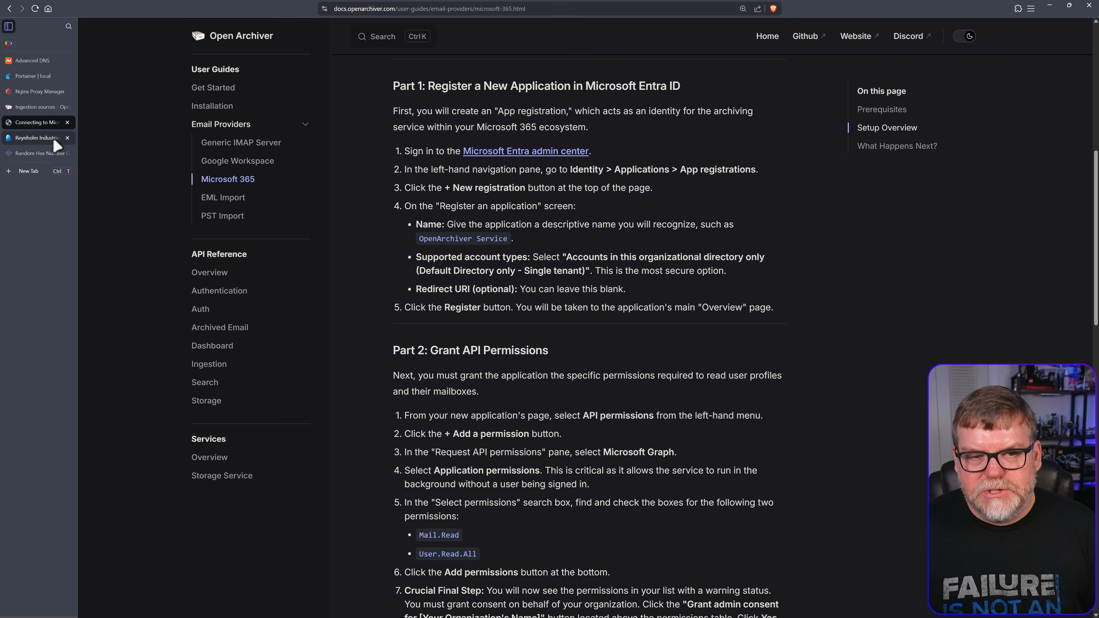
Open Entra's App registrations and begin a New registration, checking the setup guide
{"action": "left_click", "coordinate": [28, 141]}
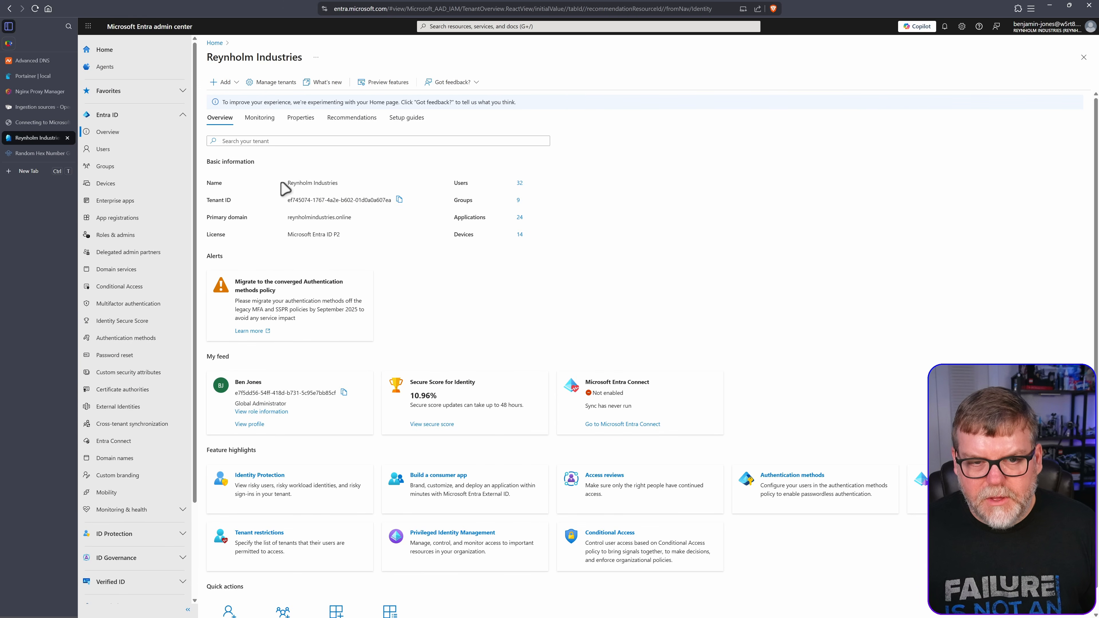
{"action": "left_click", "coordinate": [120, 222]}
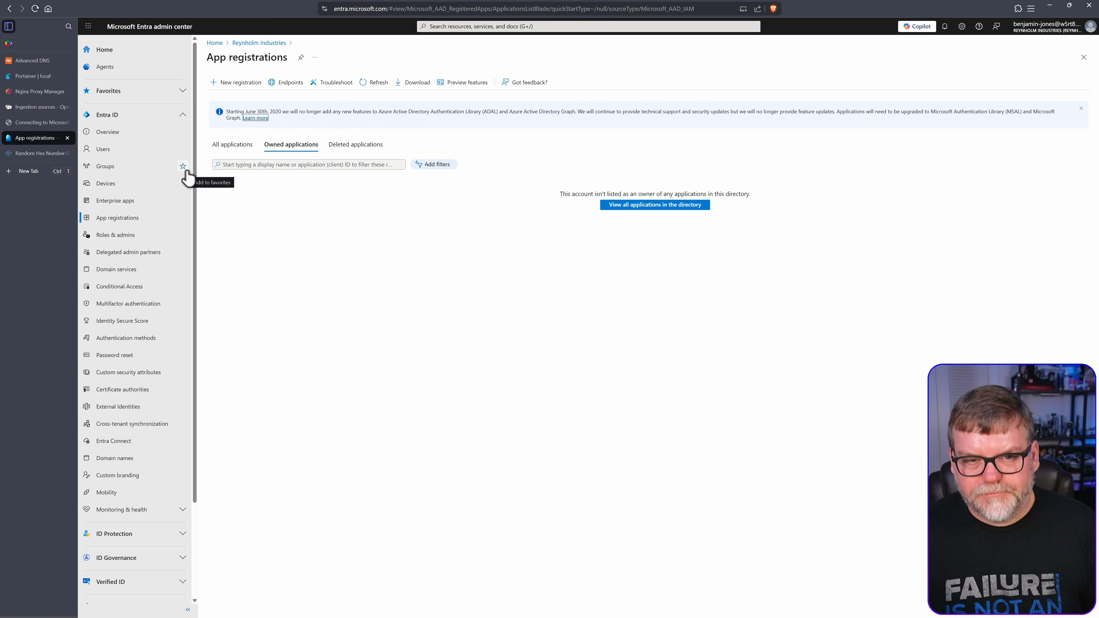
{"action": "left_click", "coordinate": [41, 124]}
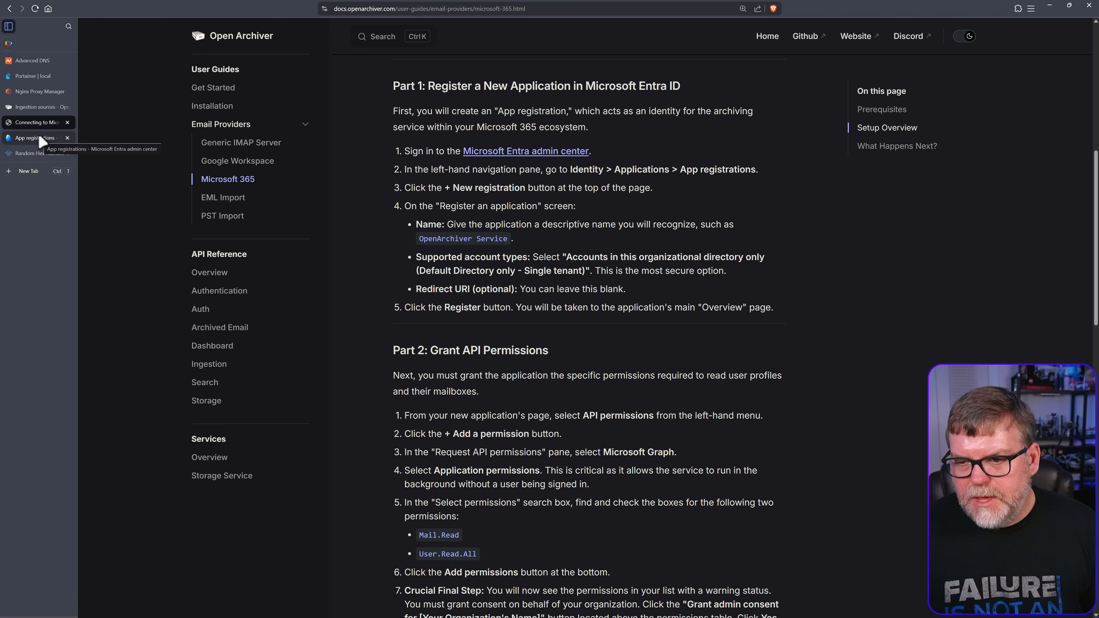
{"action": "scroll", "coordinate": [511, 204], "scroll_direction": "down", "scroll_amount": 1}
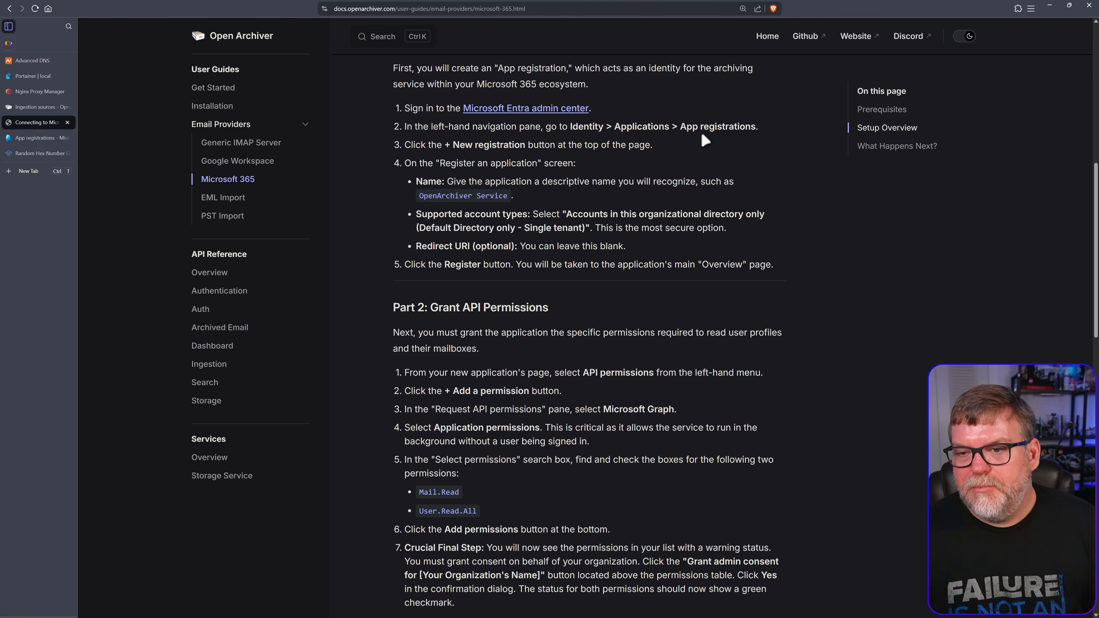
{"action": "left_click", "coordinate": [41, 138]}
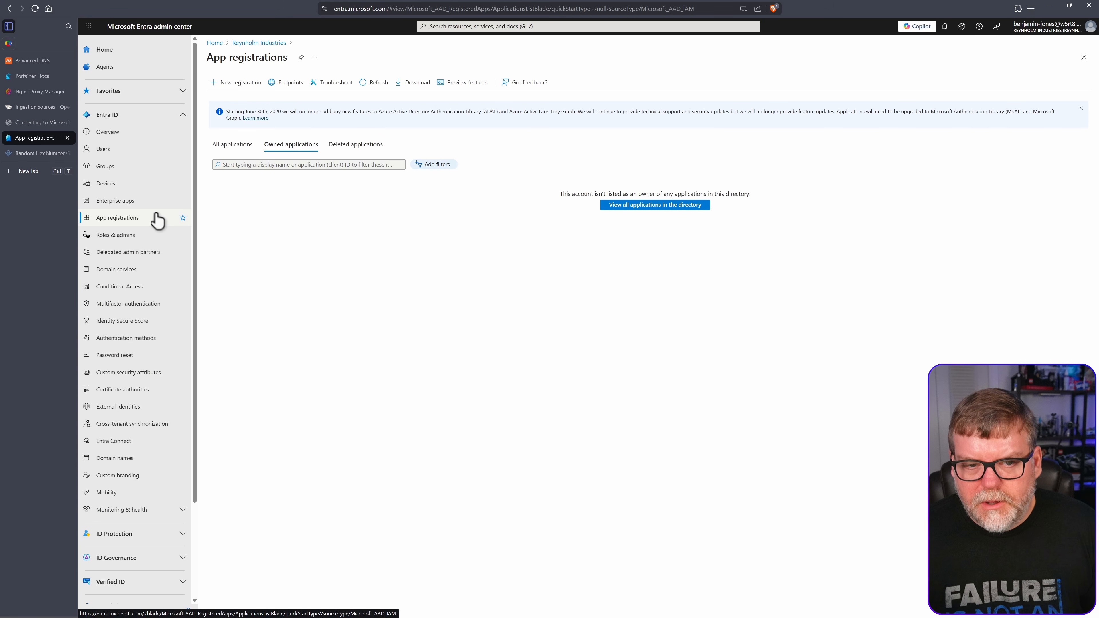
{"action": "left_click", "coordinate": [242, 83]}
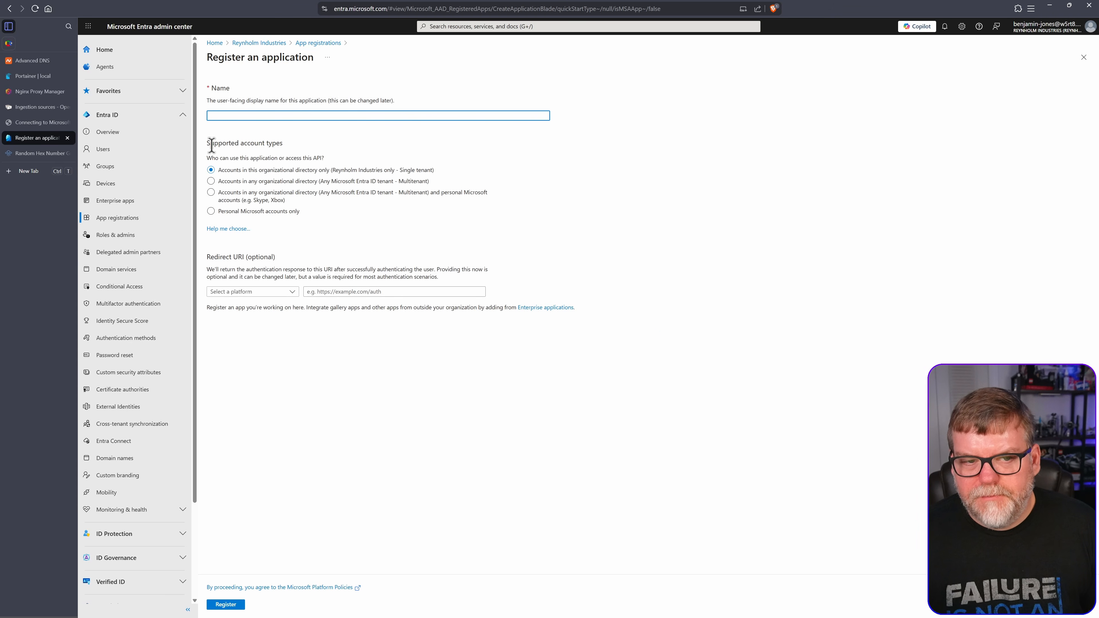
Name the application 'OpenArchiver Service', copied from the setup guide
{"action": "left_click", "coordinate": [54, 122]}
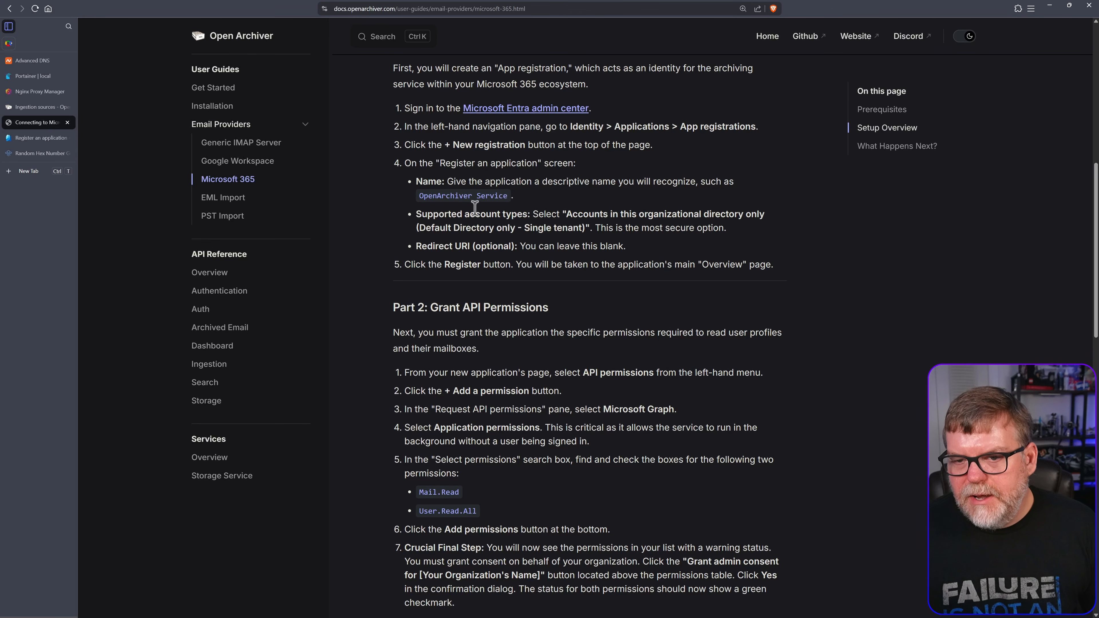
{"action": "left_click_drag", "start_coordinate": [420, 195], "coordinate": [510, 197]}
{"action": "key", "text": "ctrl+c"}
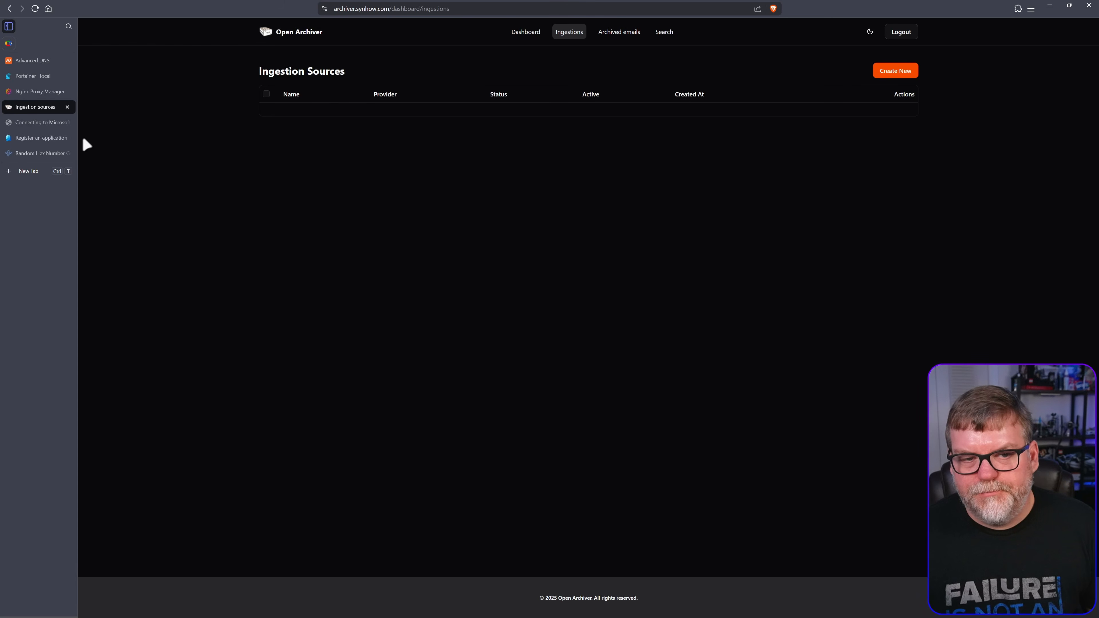
{"action": "left_click", "coordinate": [41, 138]}
{"action": "left_click", "coordinate": [218, 116]}
{"action": "key", "text": "ctrl+v"}
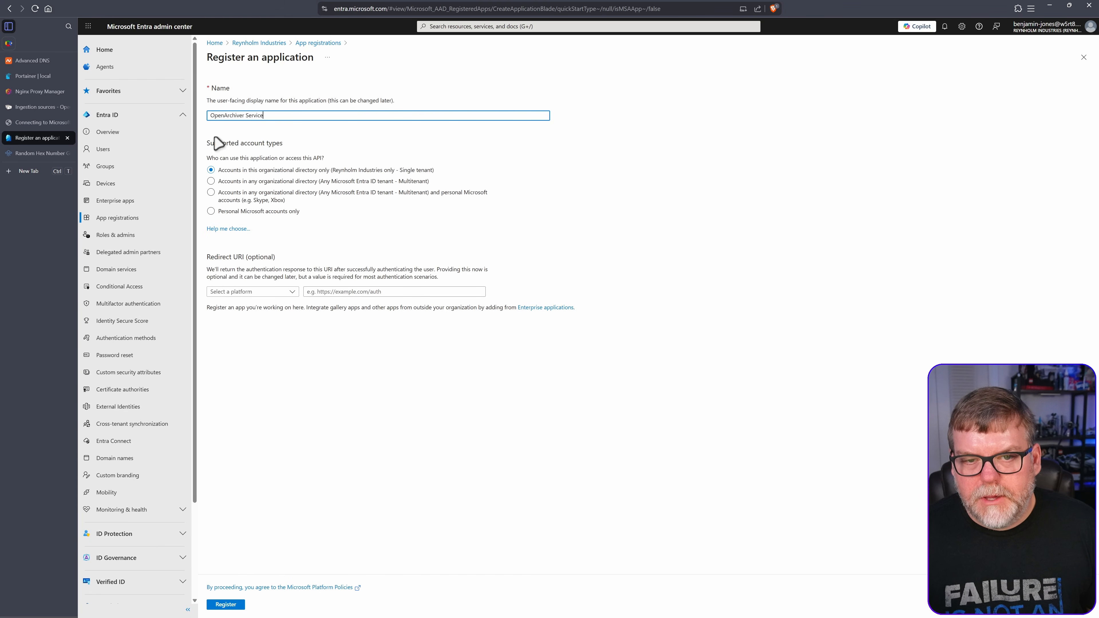
Keep 'Accounts in this organizational directory only' as the account type, per the guide
{"action": "left_click", "coordinate": [29, 127]}
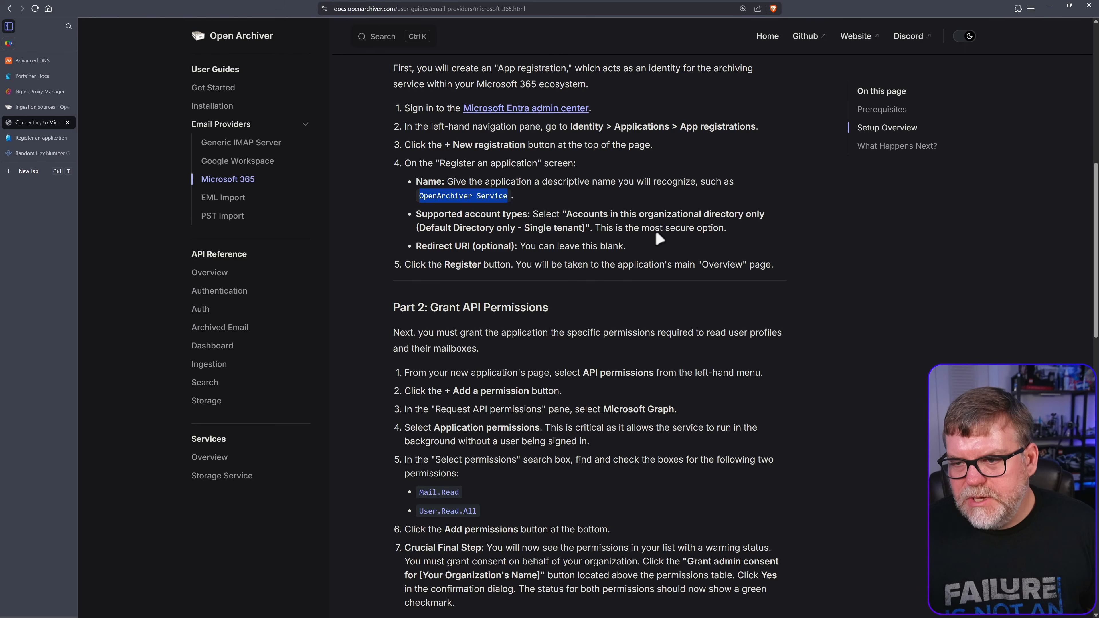
{"action": "left_click", "coordinate": [35, 137]}
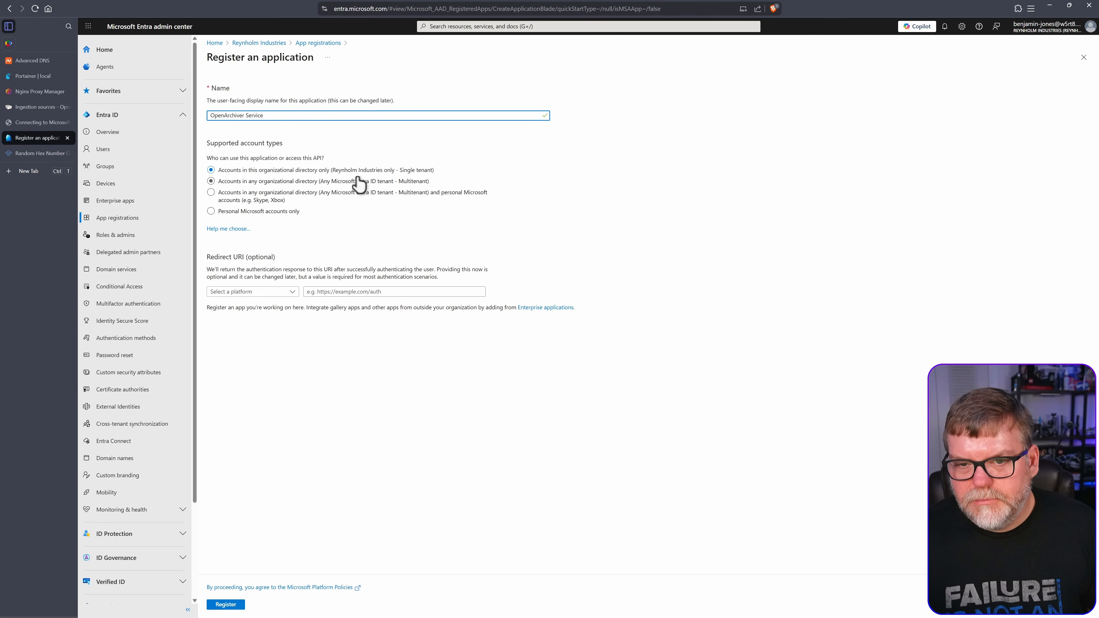
{"action": "left_click", "coordinate": [275, 173]}
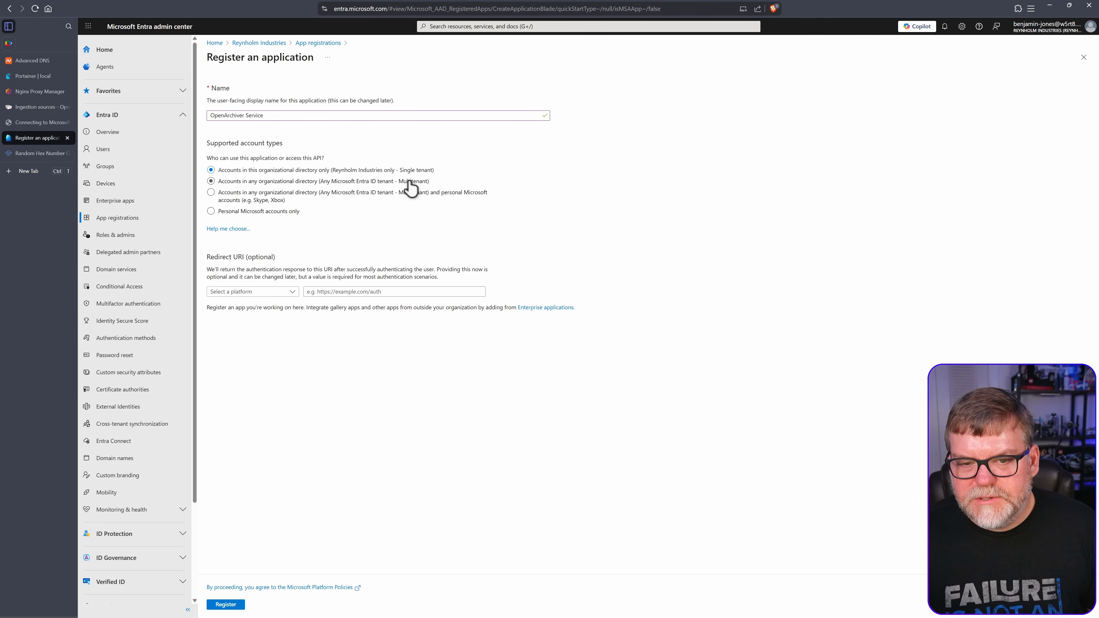
{"action": "left_click", "coordinate": [35, 122]}
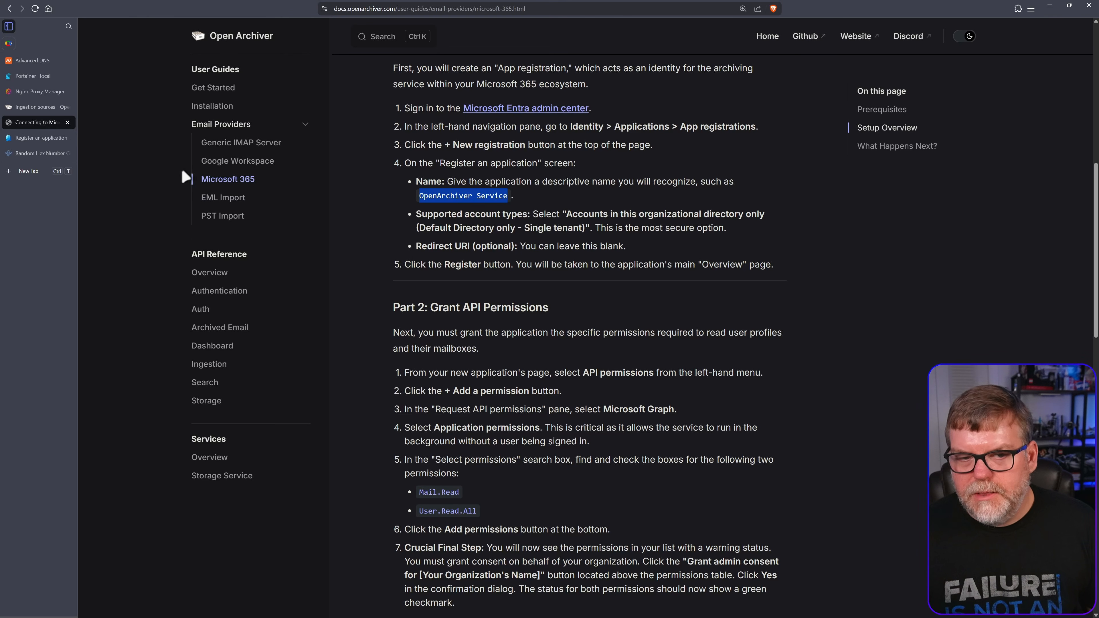
{"action": "left_click", "coordinate": [52, 138]}
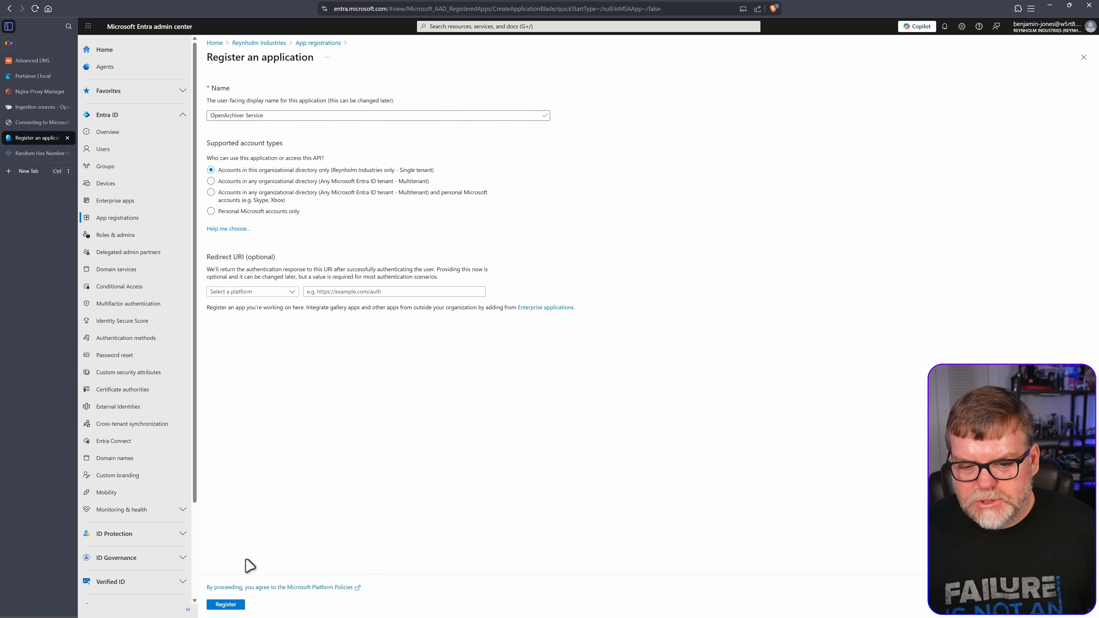
Register the OpenArchiver Service app, then review Part 2 of the setup guide
{"action": "left_click", "coordinate": [232, 607]}
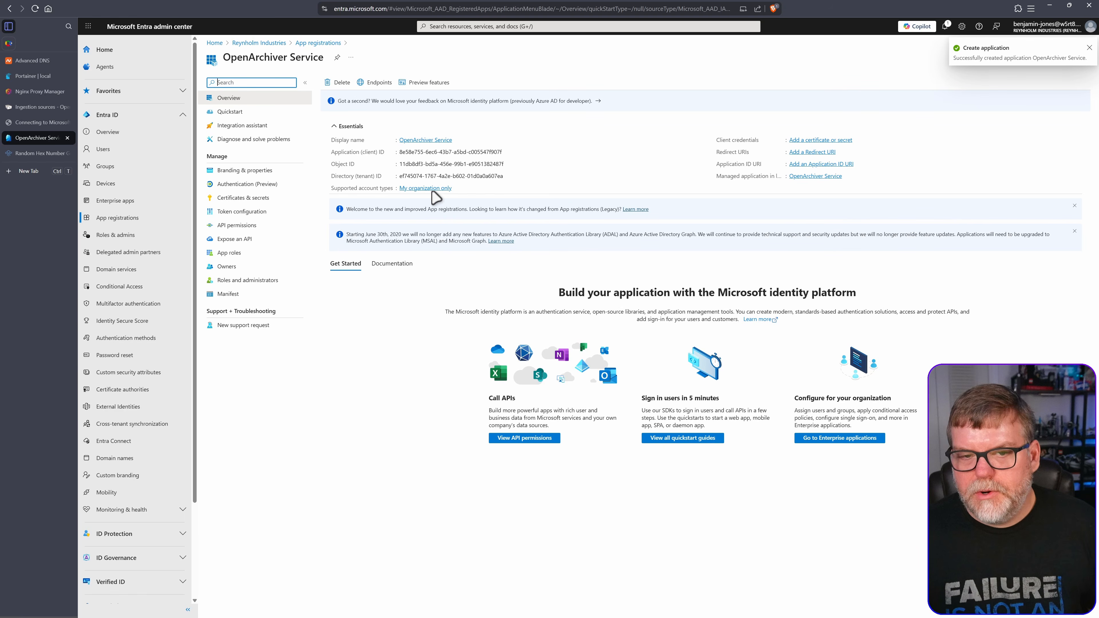
{"action": "left_click", "coordinate": [34, 123]}
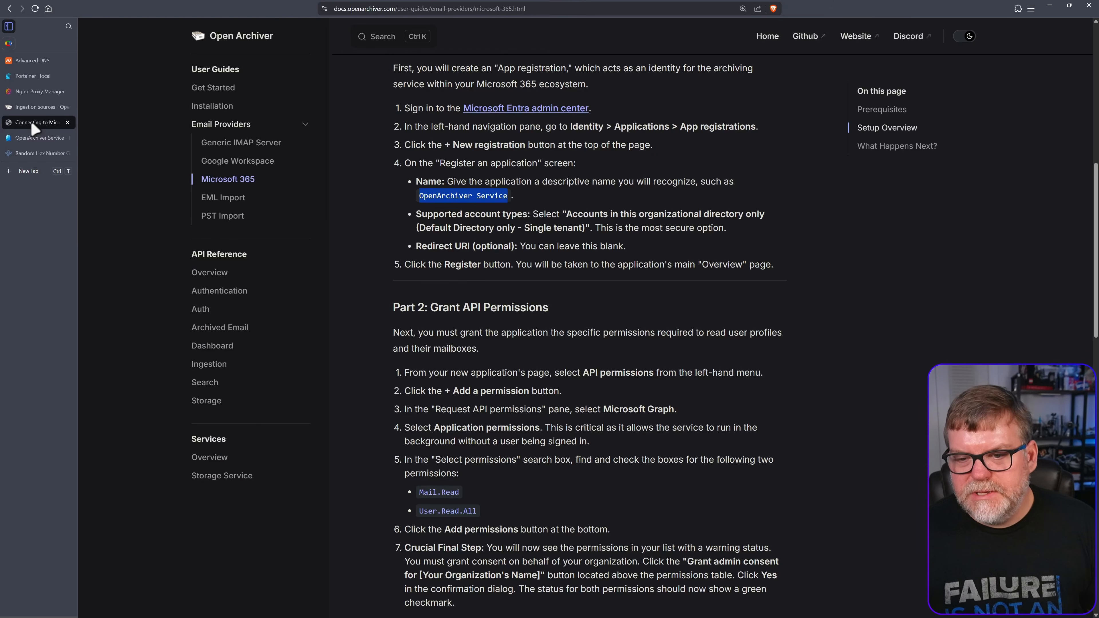
{"action": "scroll", "coordinate": [545, 301], "scroll_direction": "down", "scroll_amount": 3}
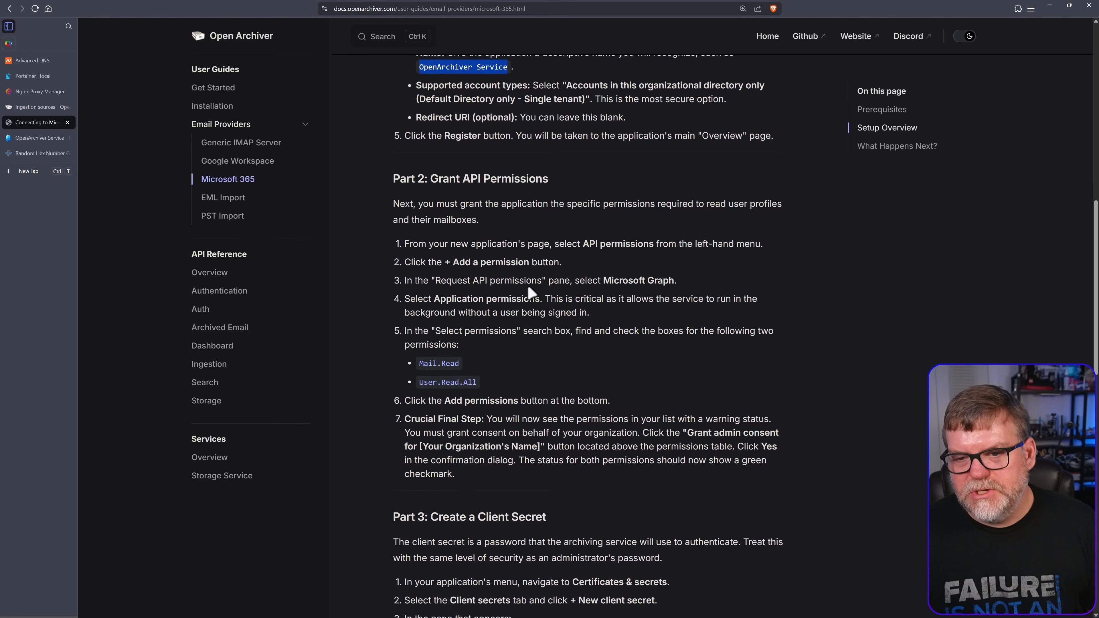
{"action": "scroll", "coordinate": [532, 294], "scroll_direction": "down", "scroll_amount": 2}
{"action": "scroll", "coordinate": [531, 266], "scroll_direction": "up", "scroll_amount": 1}
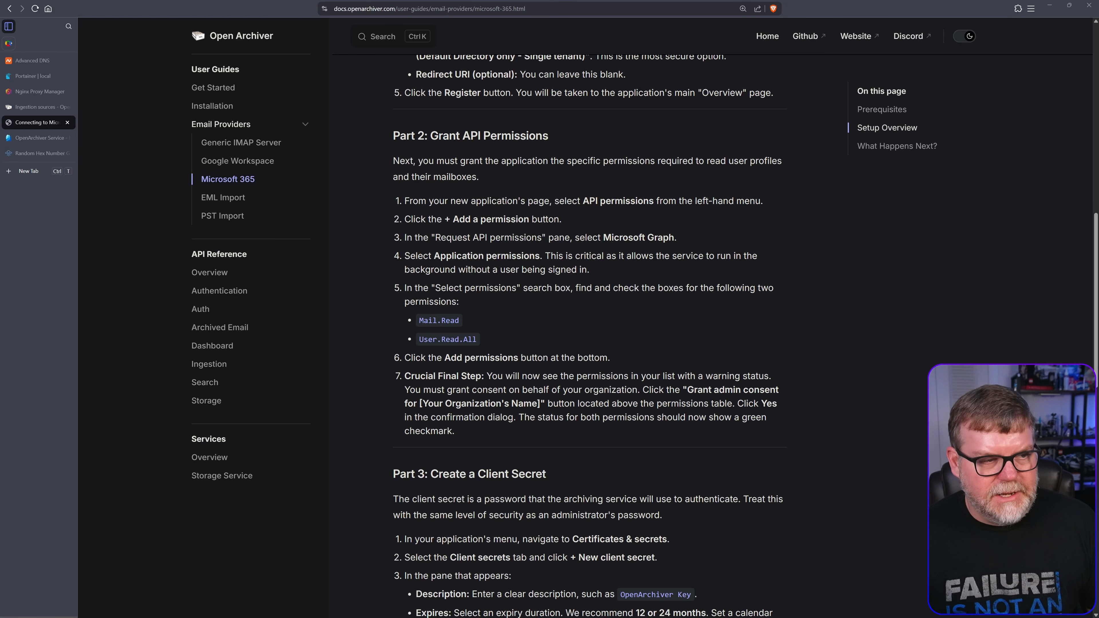
Set a blank notes window aside and return to the OpenArchiver Service overview
{"action": "left_click_drag", "start_coordinate": [766, 197], "coordinate": [364, 461]}
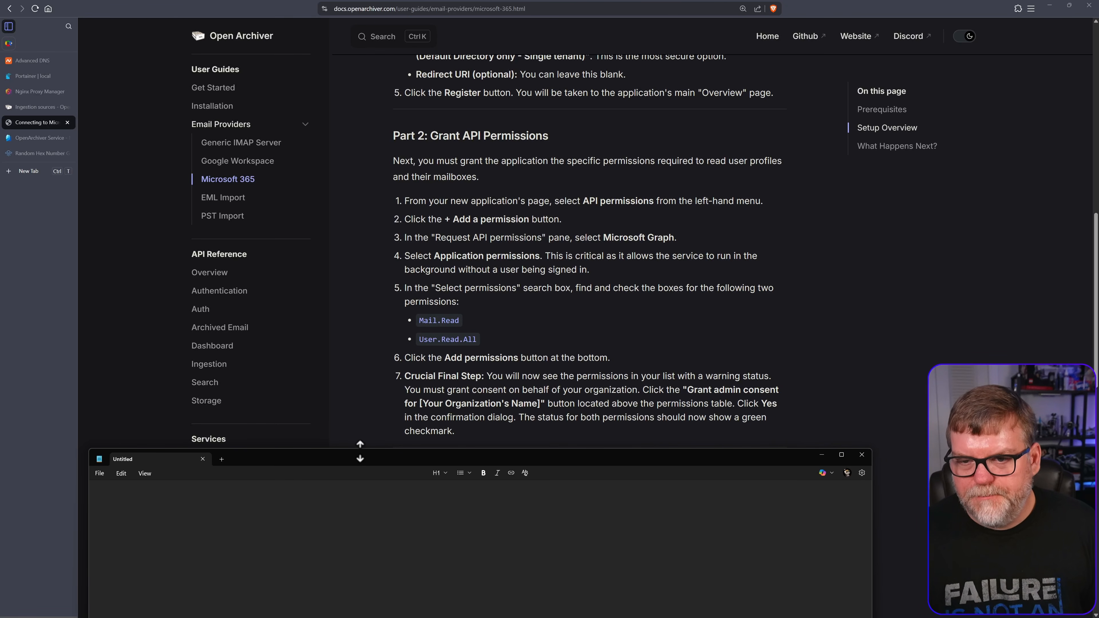
{"action": "left_click", "coordinate": [645, 331]}
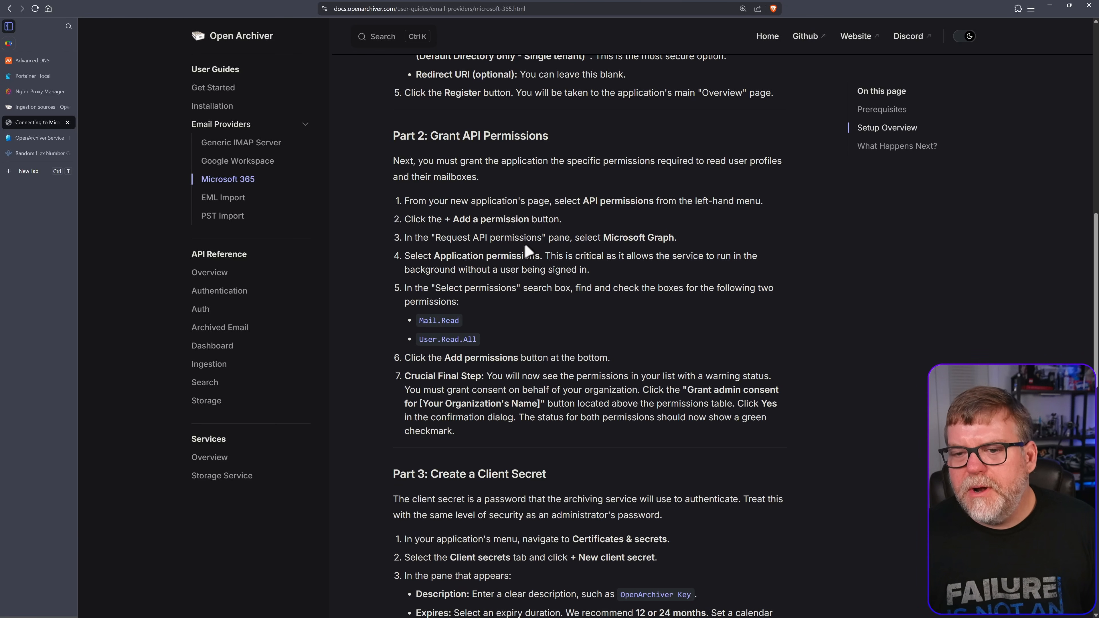
{"action": "scroll", "coordinate": [528, 251], "scroll_direction": "down", "scroll_amount": 1}
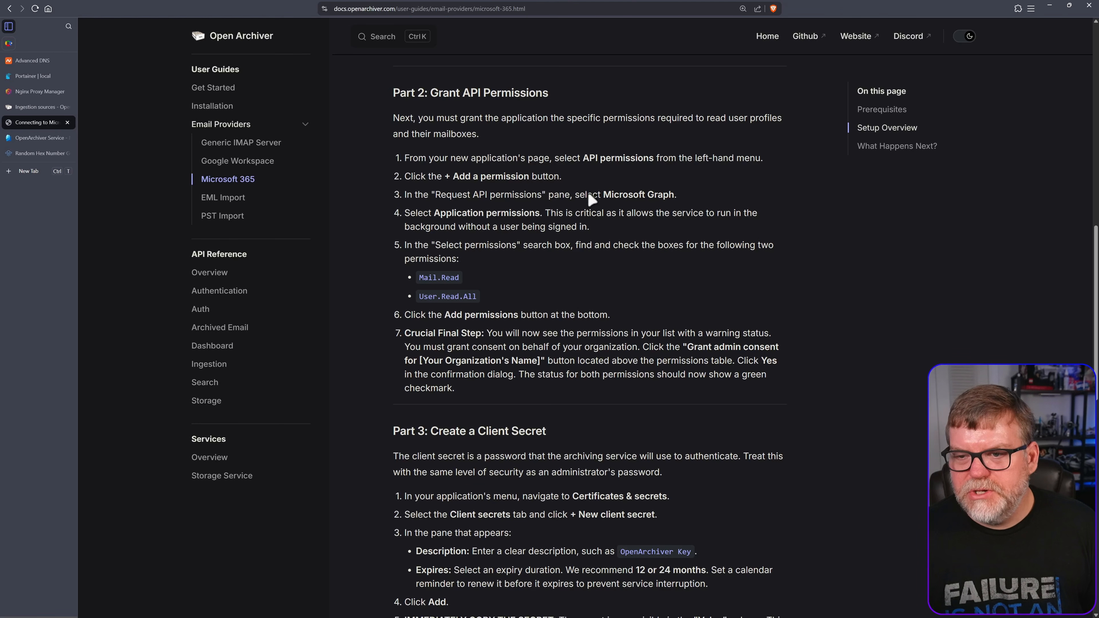
{"action": "left_click", "coordinate": [39, 137]}
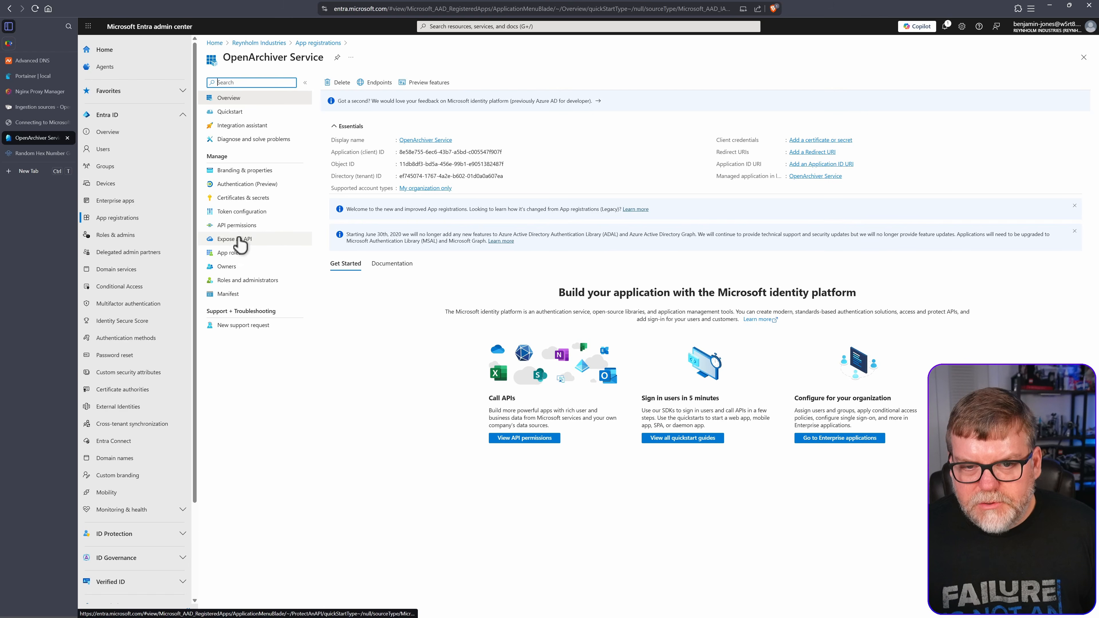
From the app's API permissions page, start adding Microsoft Graph application permissions
{"action": "left_click", "coordinate": [237, 225]}
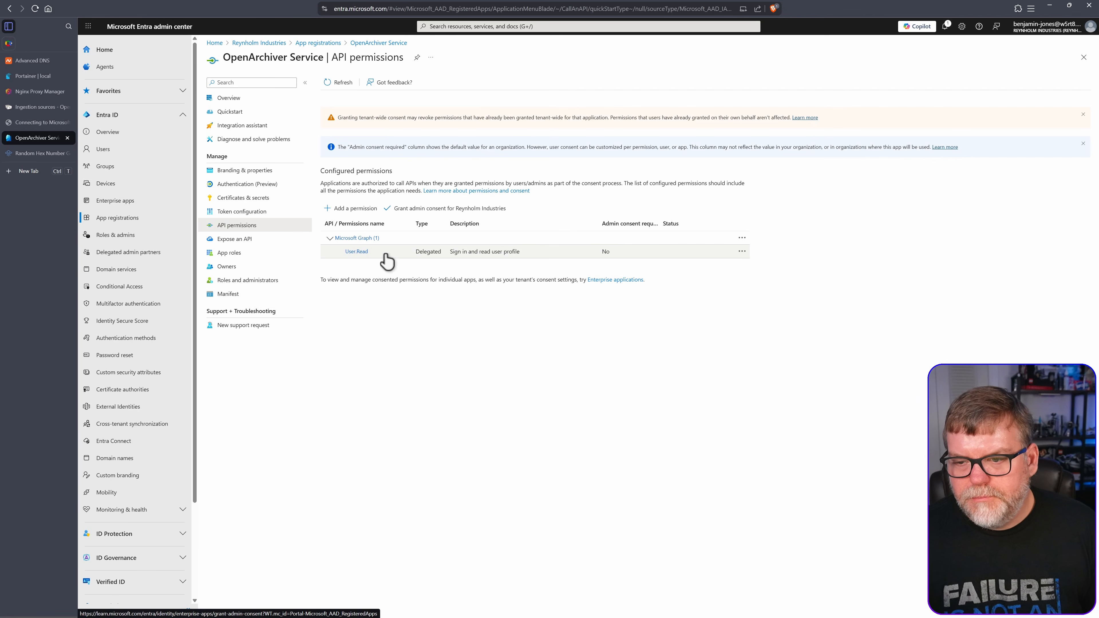
{"action": "left_click", "coordinate": [351, 209]}
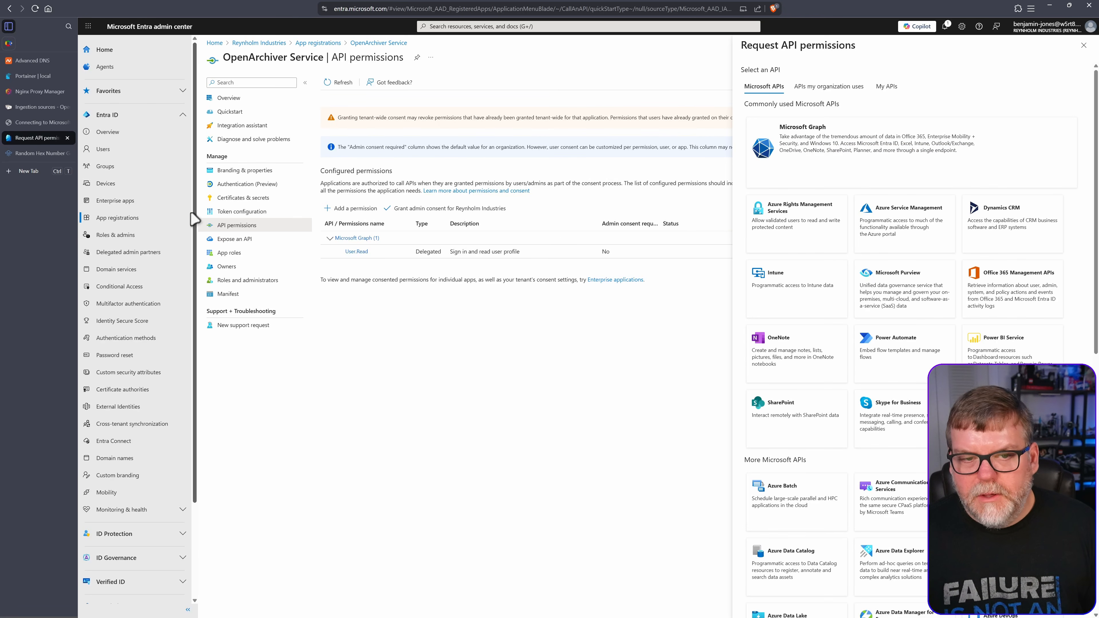
{"action": "left_click", "coordinate": [52, 124]}
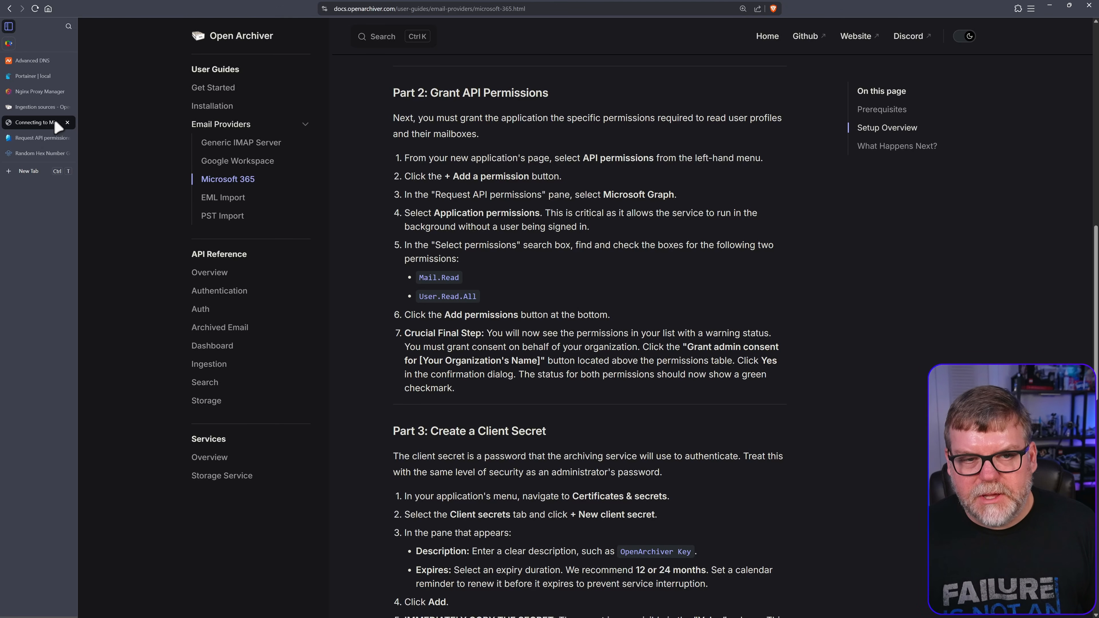
{"action": "left_click", "coordinate": [41, 138]}
{"action": "left_click", "coordinate": [838, 163]}
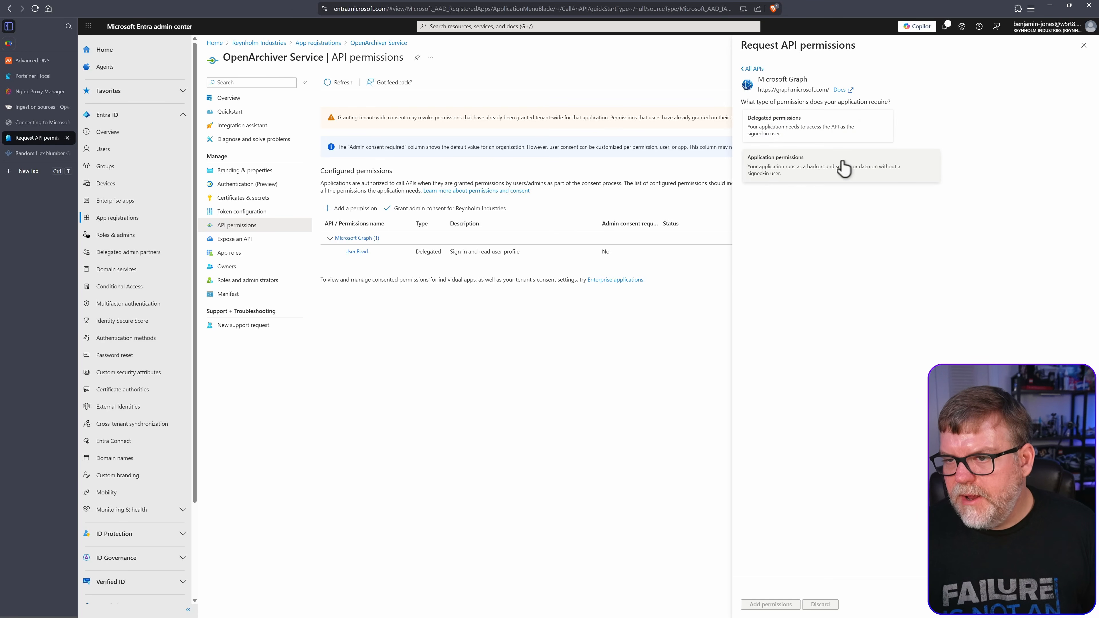
{"action": "left_click", "coordinate": [799, 168]}
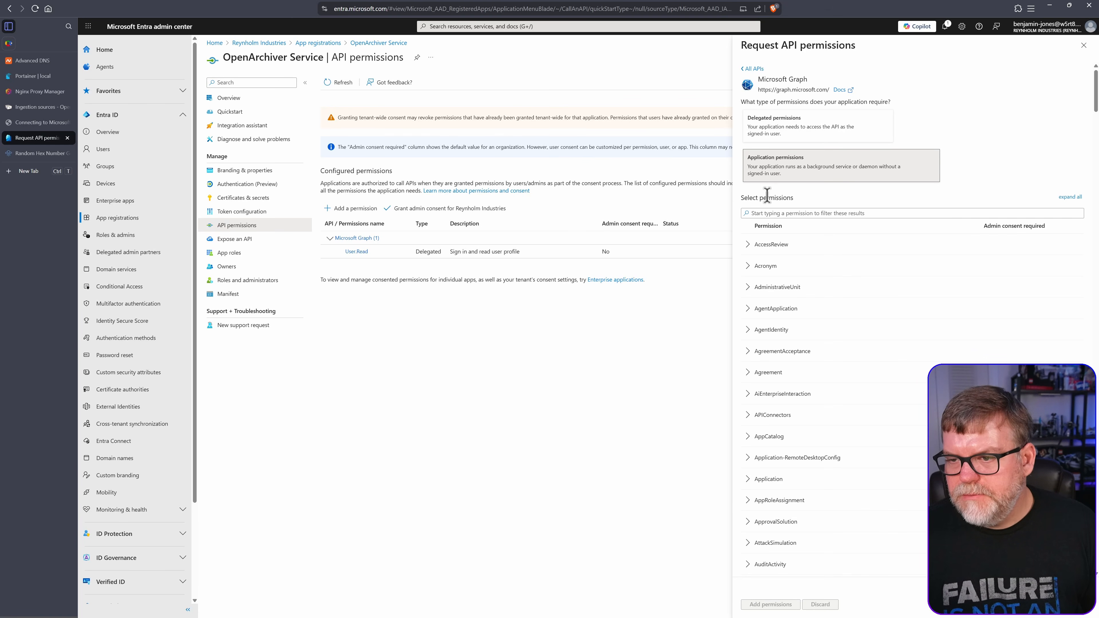
Copy the Mail.Read permission name from the Open Archiver setup guide
{"action": "left_click", "coordinate": [27, 122]}
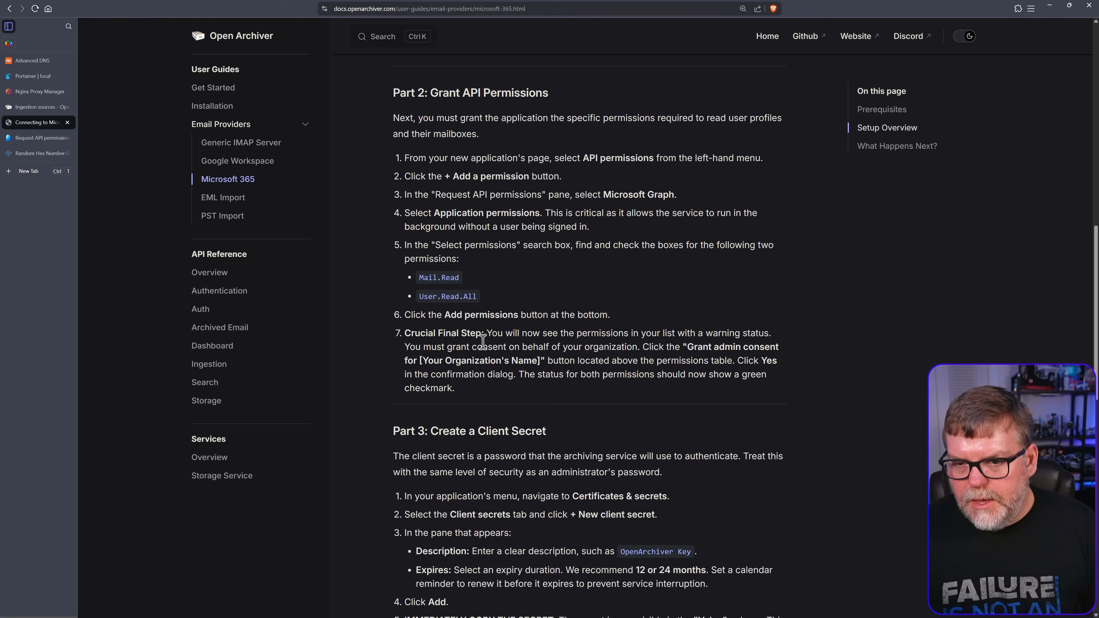
{"action": "left_click_drag", "start_coordinate": [420, 277], "coordinate": [463, 278]}
{"action": "key", "text": "ctrl+c"}
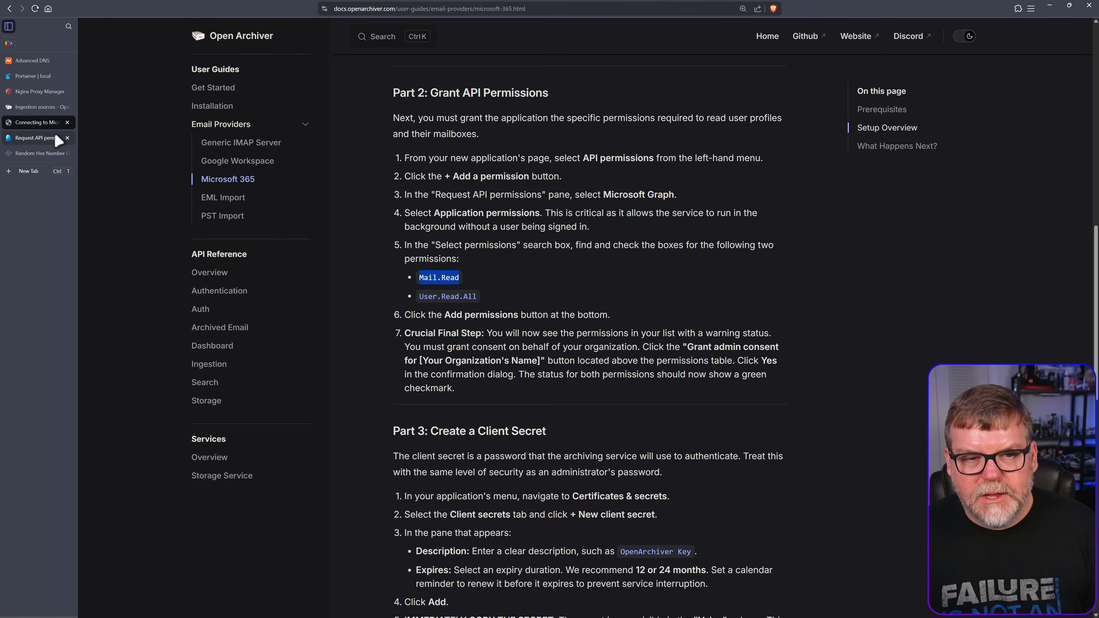
{"action": "left_click", "coordinate": [51, 139]}
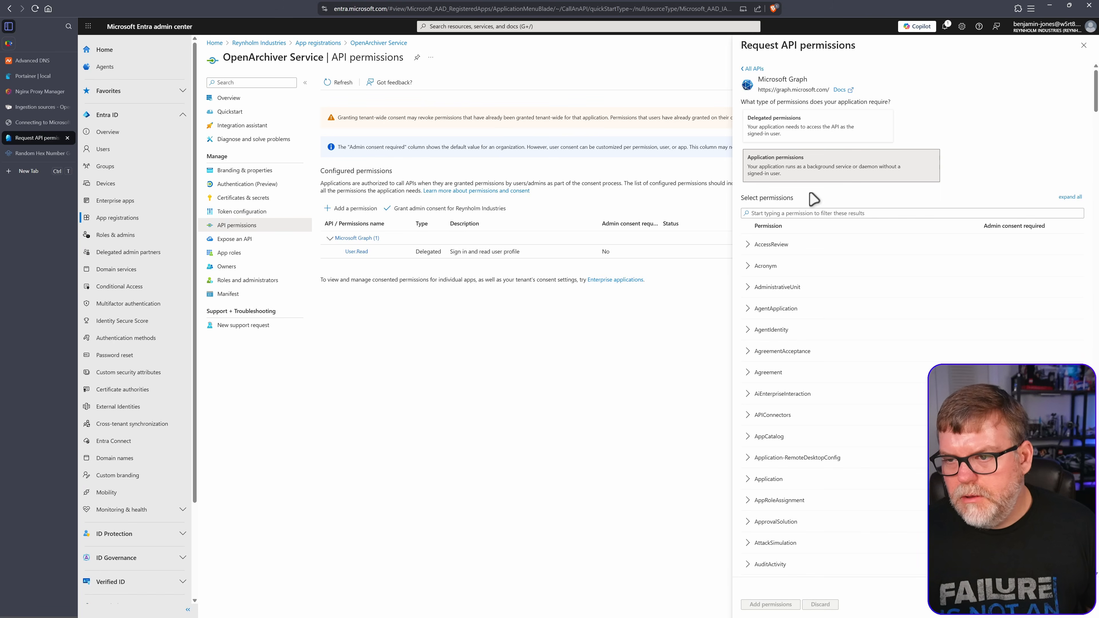
Filter the permission list for Mail.Read and tick it under the Mail group
{"action": "left_click", "coordinate": [799, 213]}
{"action": "key", "text": "ctrl+v"}
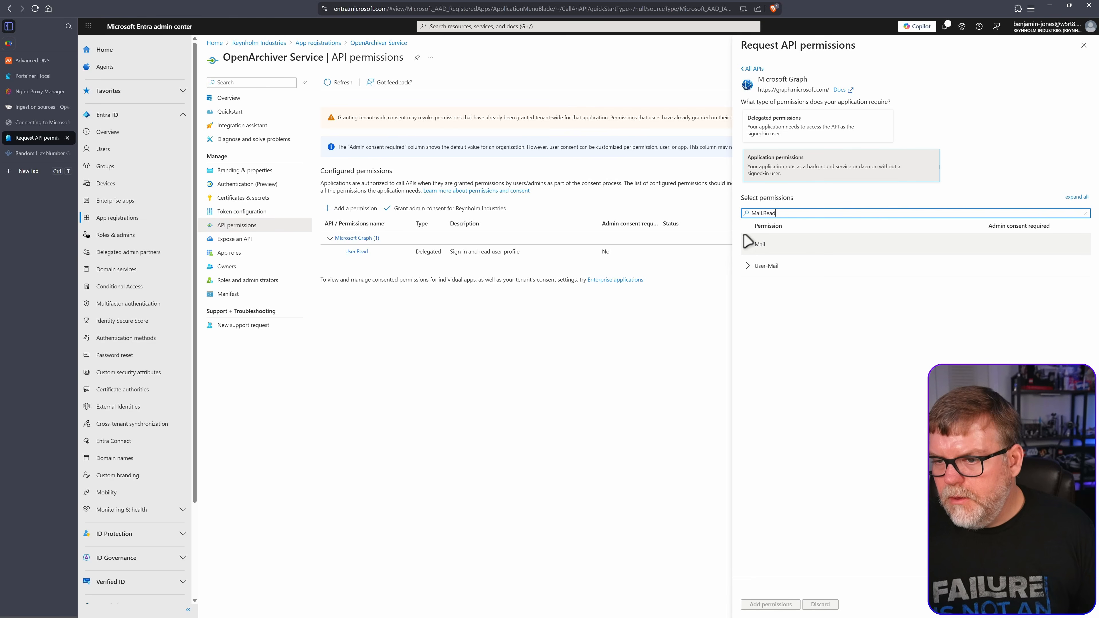
{"action": "left_click", "coordinate": [748, 244]}
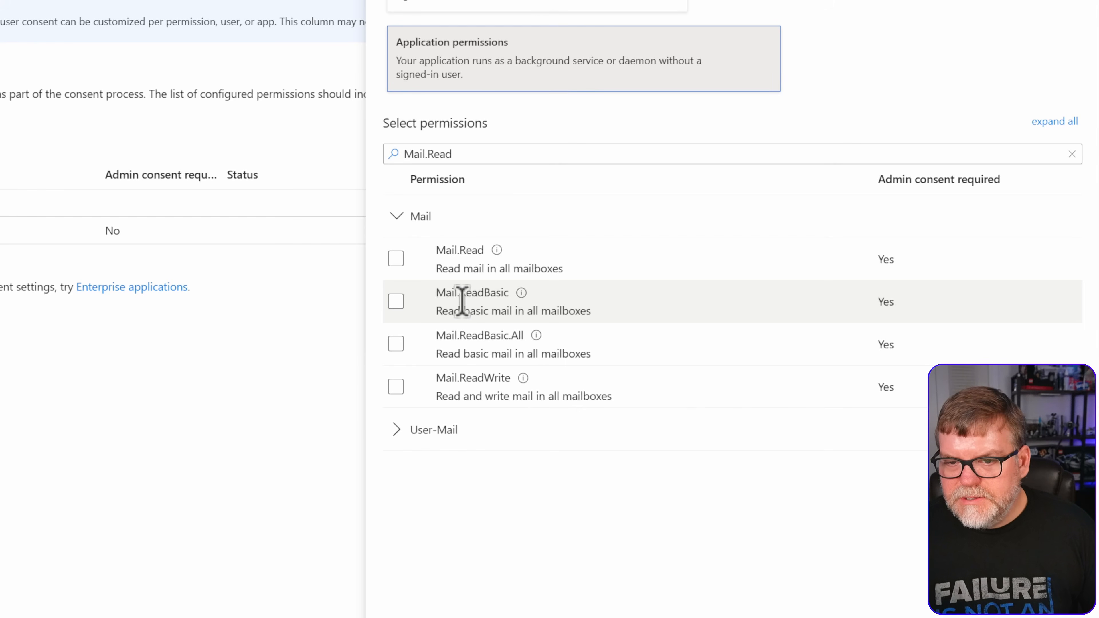
{"action": "left_click", "coordinate": [396, 259]}
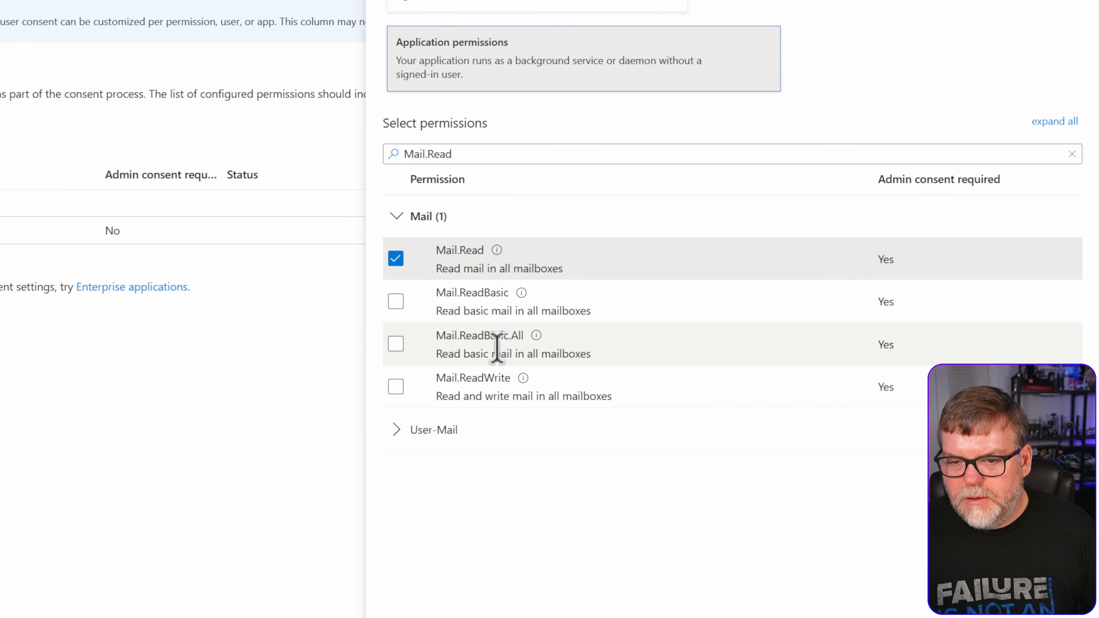
Filter for 'us', tick User.Read.All under User, and add the selected permissions
{"action": "left_click", "coordinate": [490, 155]}
{"action": "key", "text": "ctrl+a"}
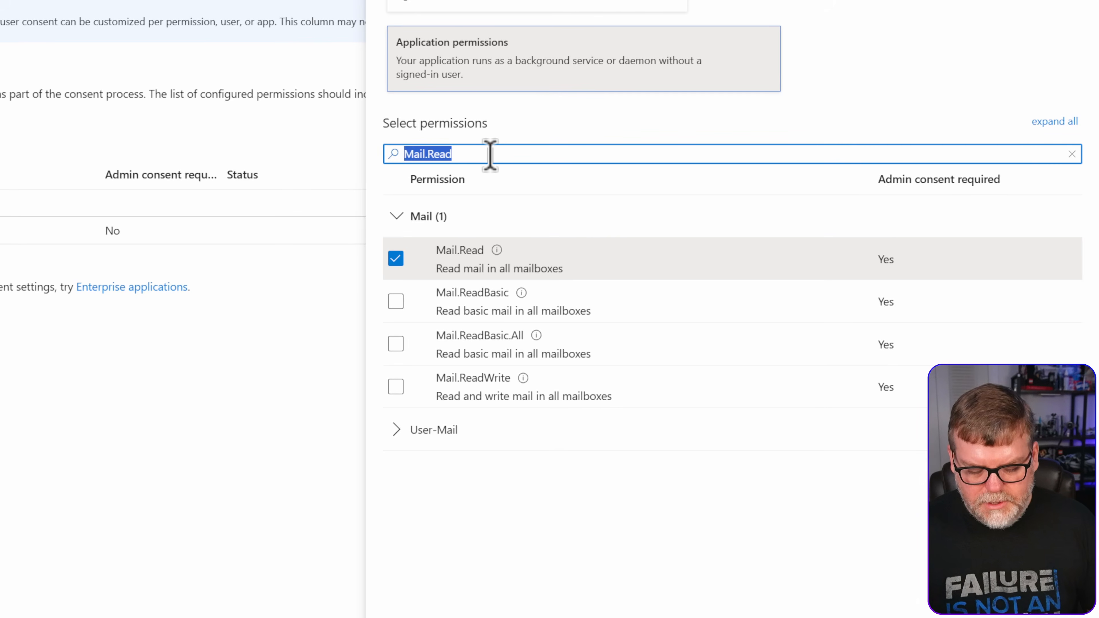
{"action": "type", "text": "user.read"}
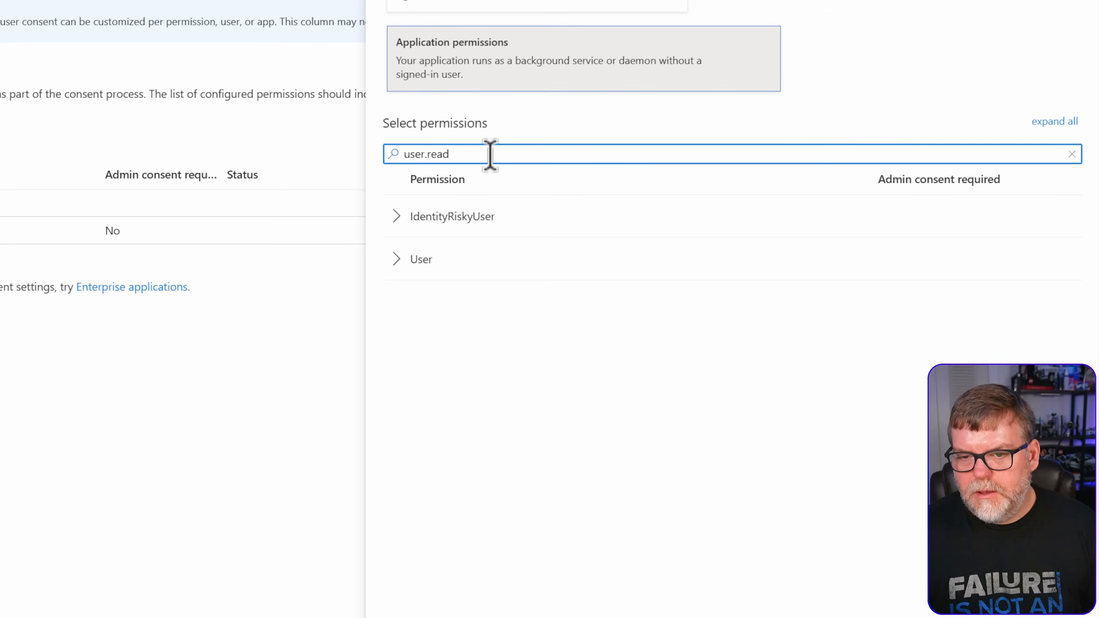
{"action": "left_click", "coordinate": [414, 262]}
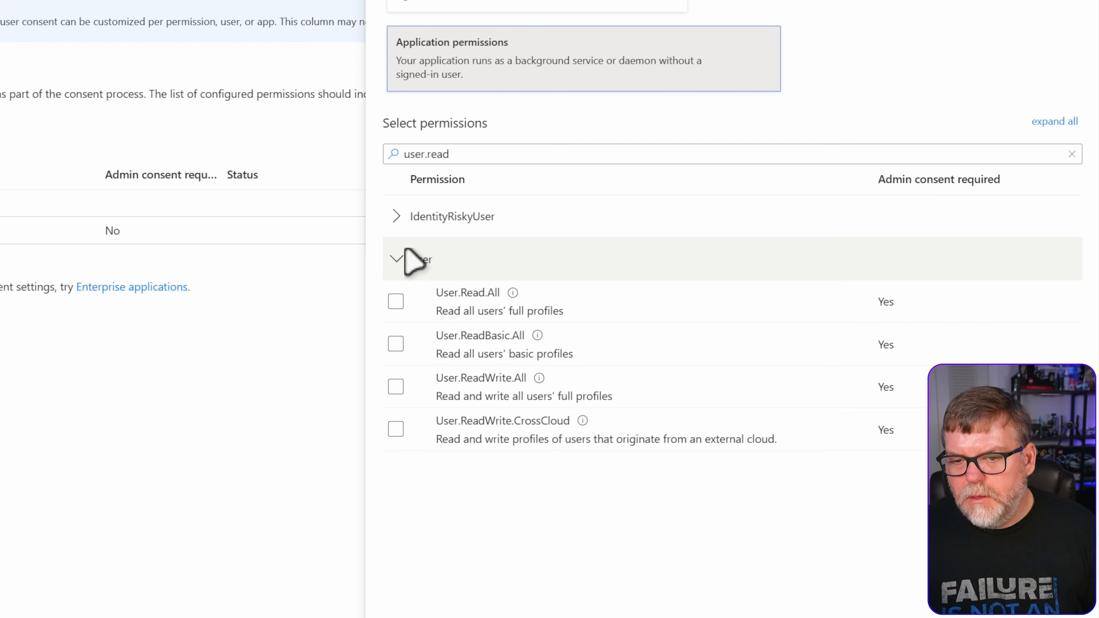
{"action": "left_click", "coordinate": [395, 303]}
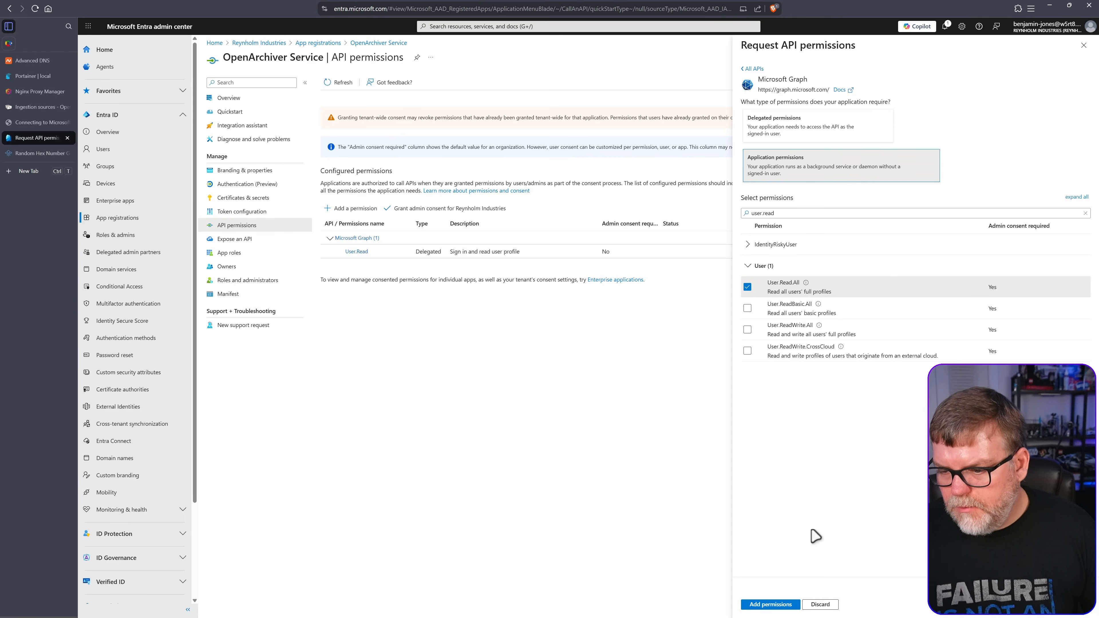
{"action": "left_click", "coordinate": [773, 606]}
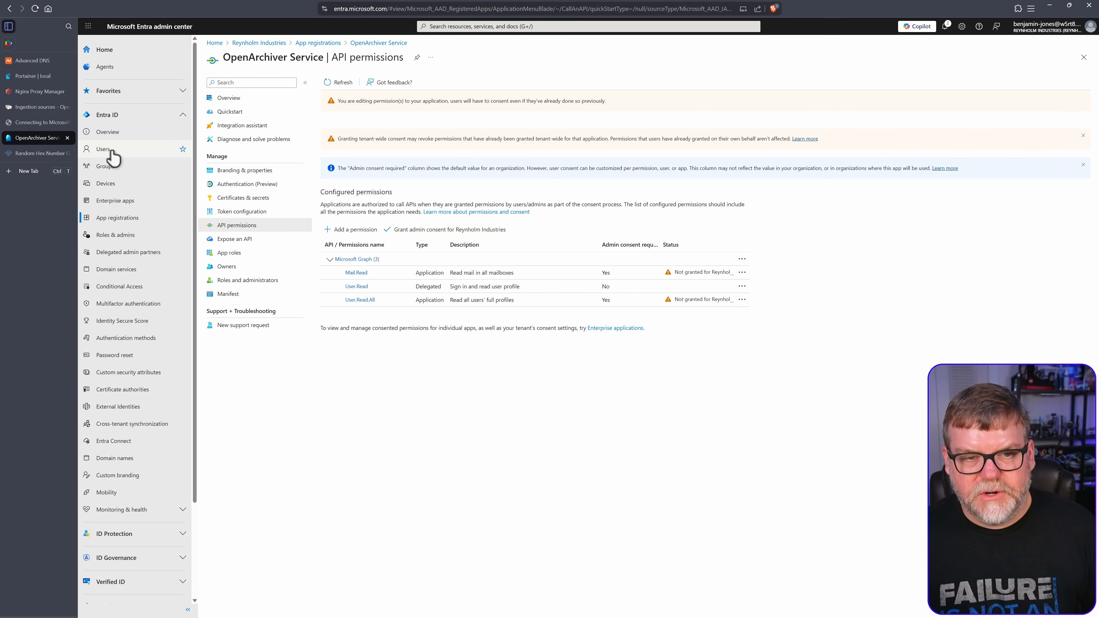
Grant and confirm admin consent for Reynholm Industries, then return to the setup guide
{"action": "left_click", "coordinate": [47, 123]}
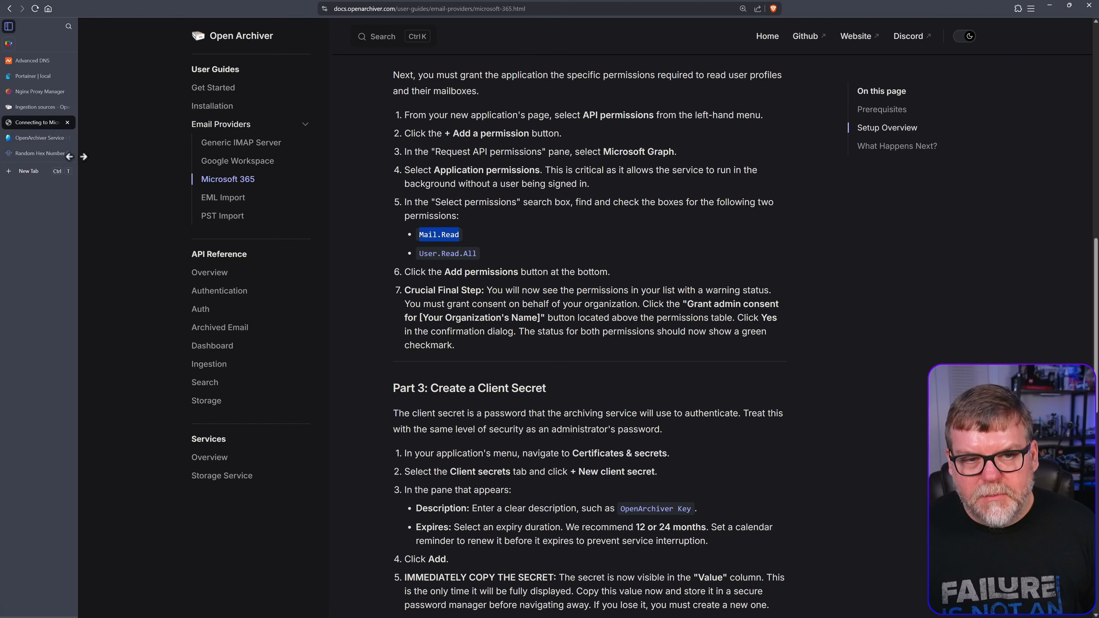
{"action": "left_click", "coordinate": [38, 138]}
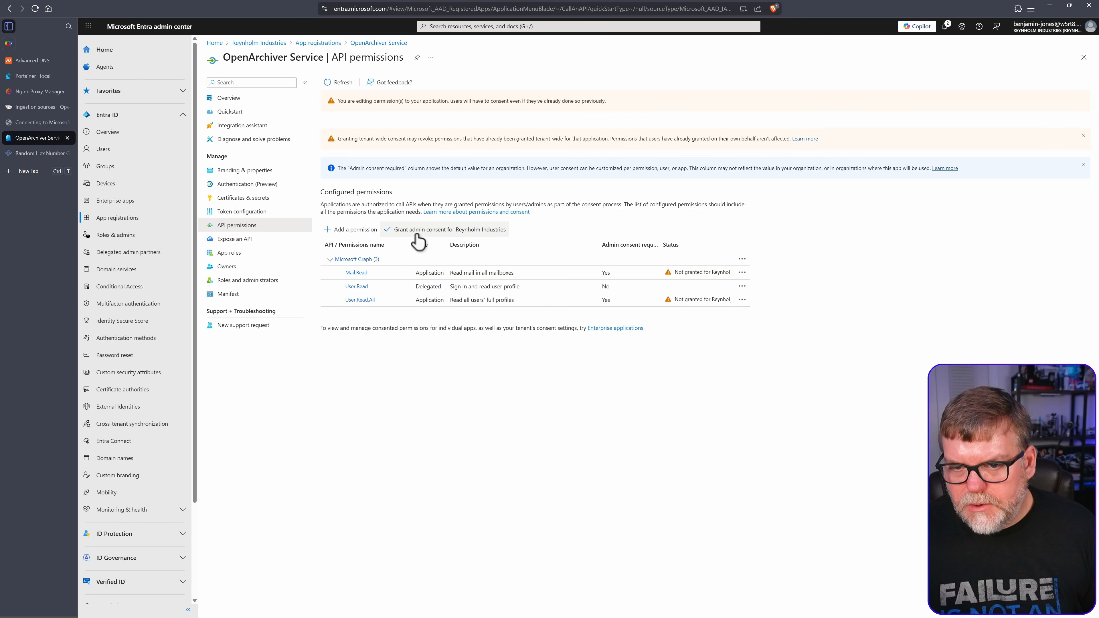
{"action": "left_click", "coordinate": [436, 233]}
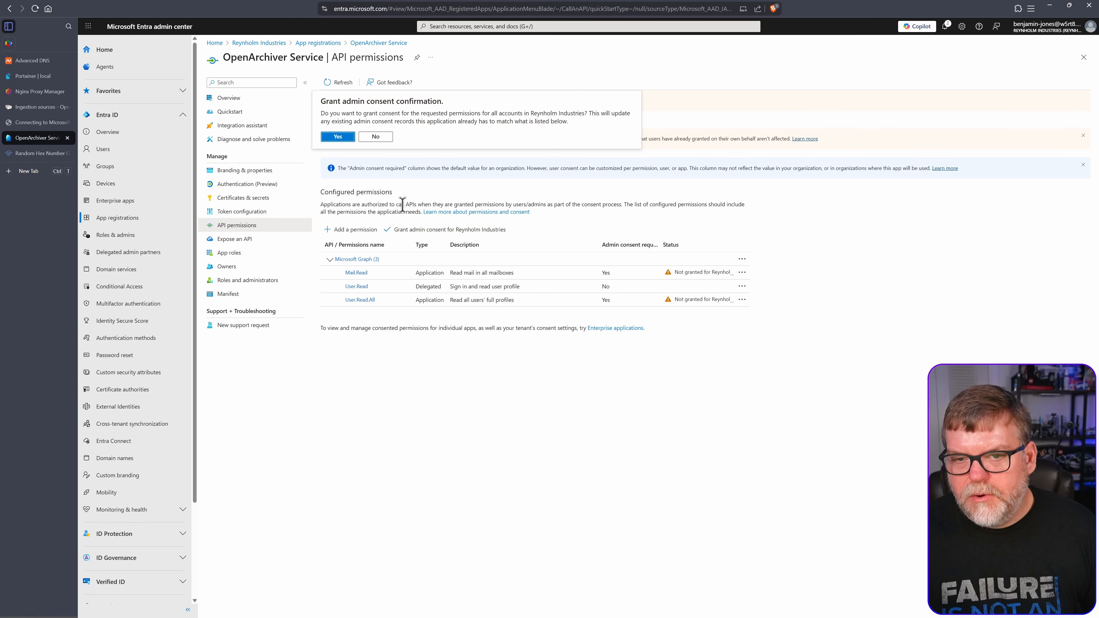
{"action": "left_click", "coordinate": [342, 137]}
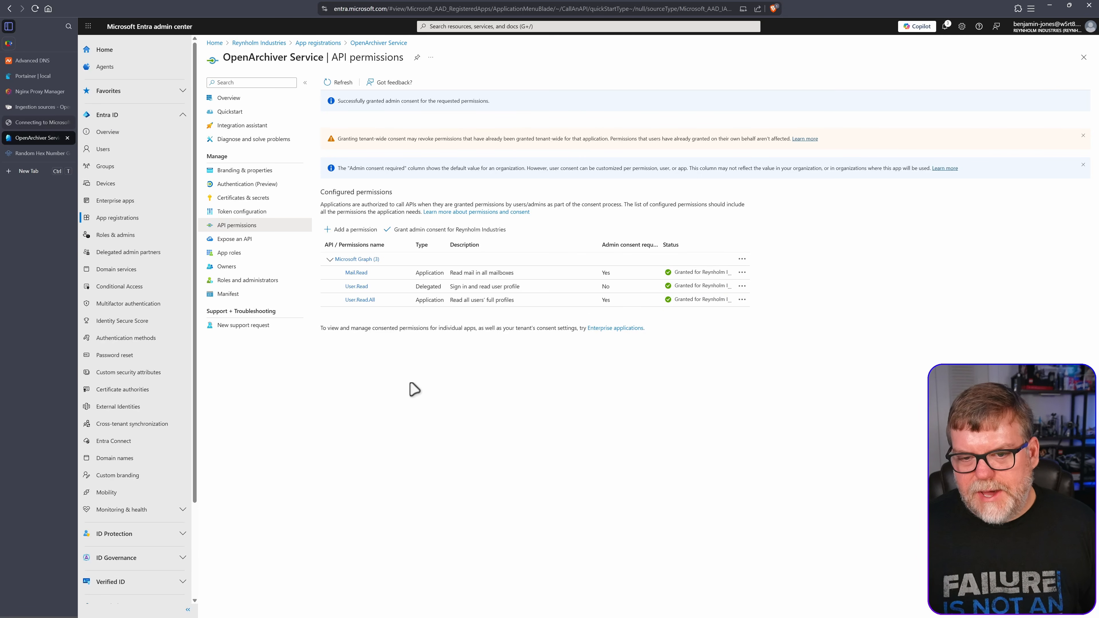
{"action": "left_click", "coordinate": [40, 124]}
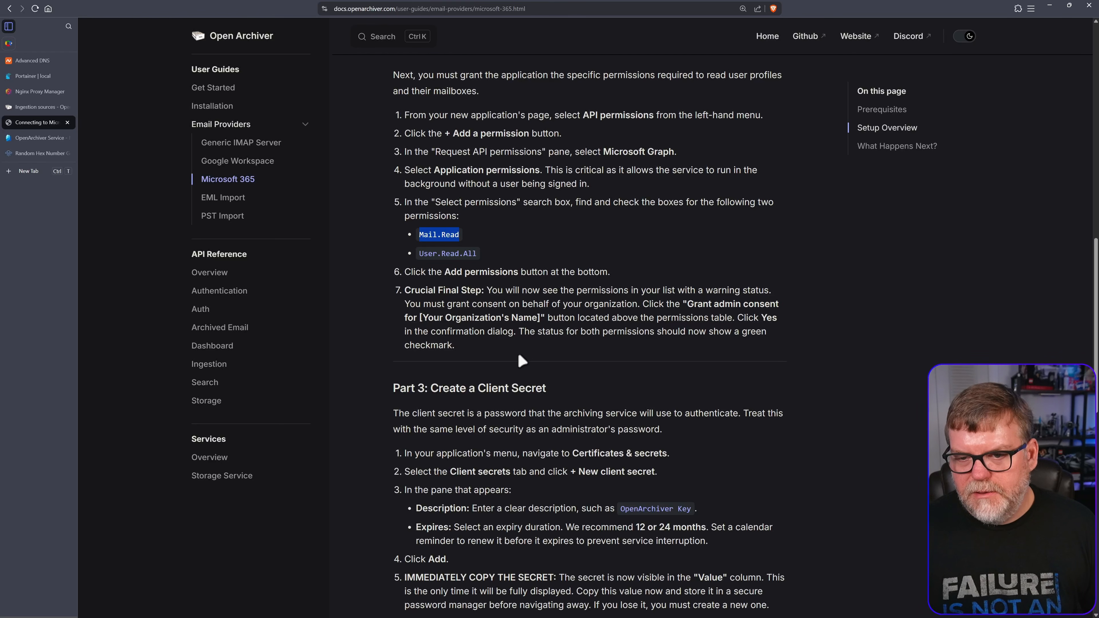
Read the guide's 'Part 3: Create a Client Secret', then go back to the Entra app
{"action": "scroll", "coordinate": [626, 376], "scroll_direction": "down", "scroll_amount": 3}
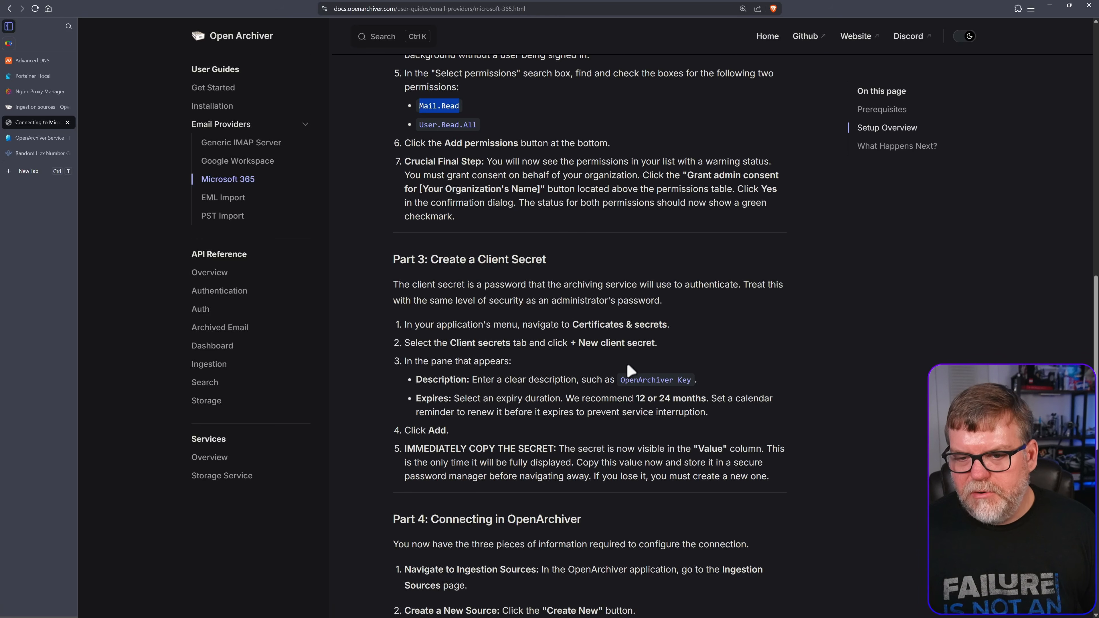
{"action": "scroll", "coordinate": [627, 373], "scroll_direction": "down", "scroll_amount": 3}
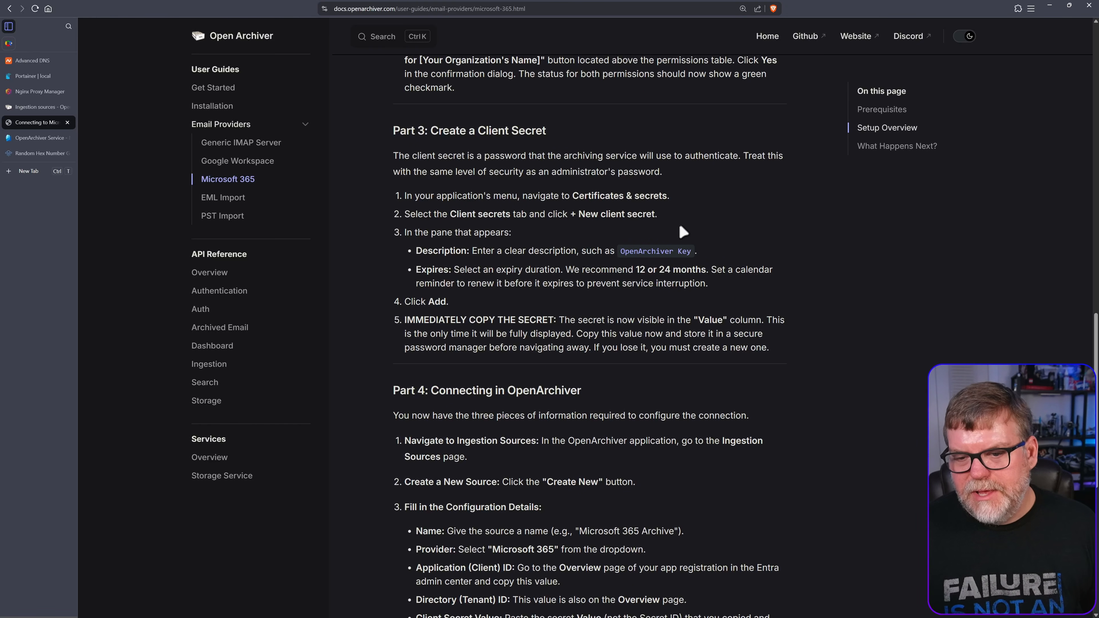
{"action": "scroll", "coordinate": [613, 300], "scroll_direction": "up", "scroll_amount": 1}
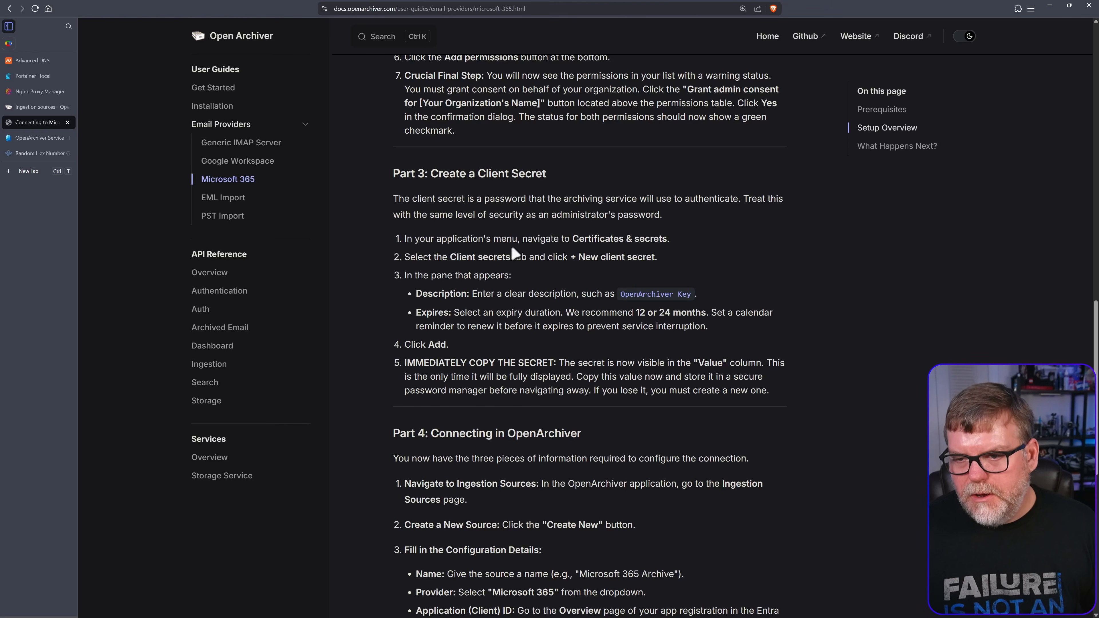
{"action": "left_click", "coordinate": [32, 138]}
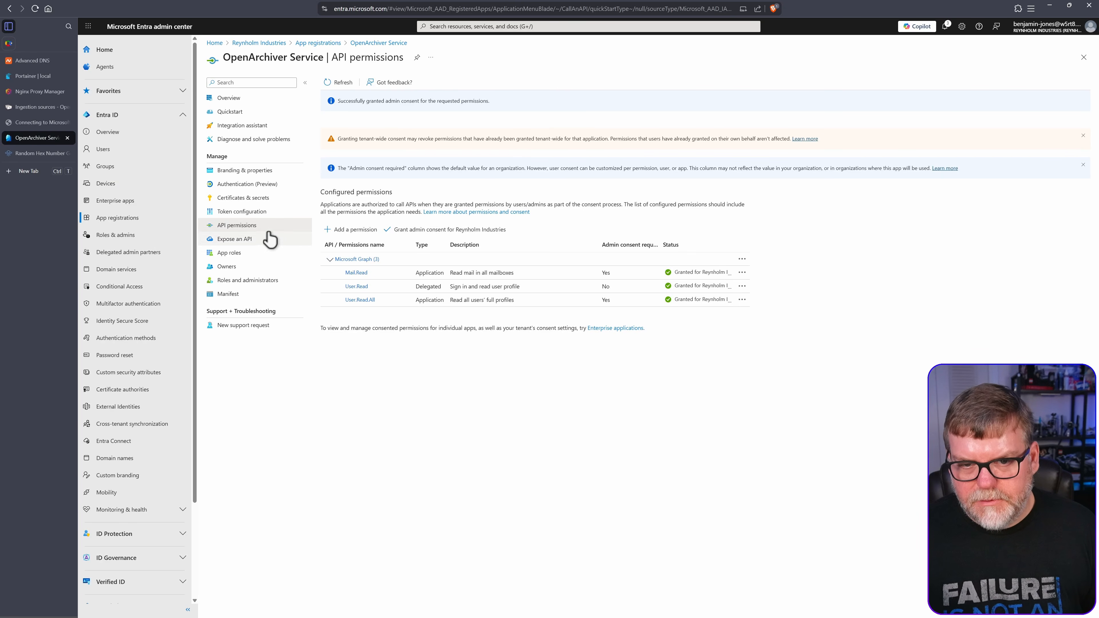
Add client secret 'openarchive' under Certificates & secrets, expiring after 365 days (12 months)
{"action": "left_click", "coordinate": [273, 201]}
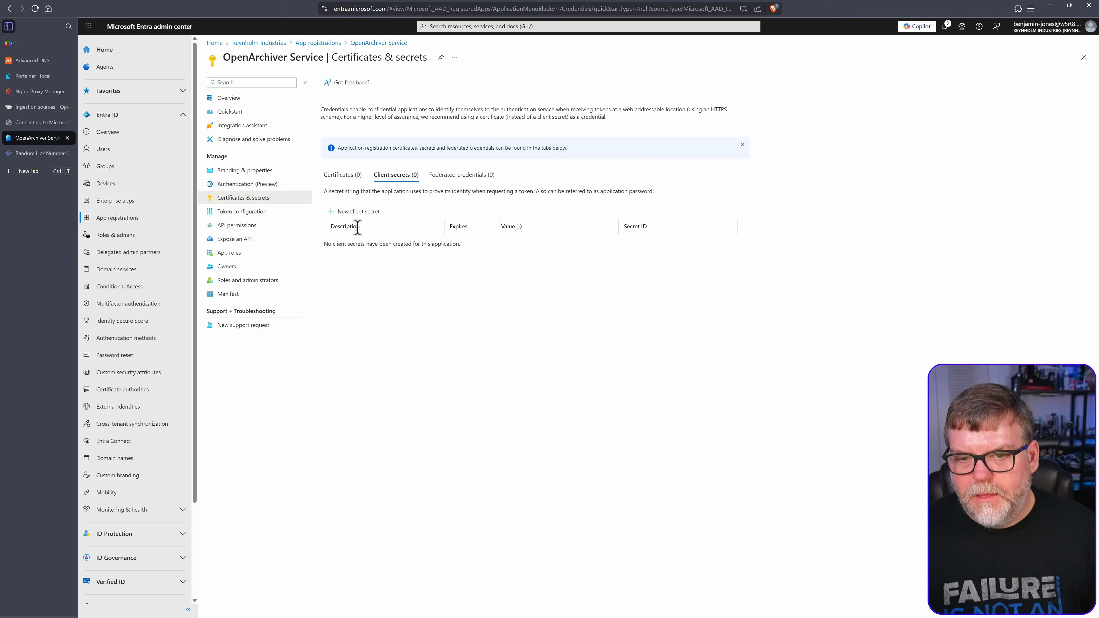
{"action": "left_click", "coordinate": [358, 212]}
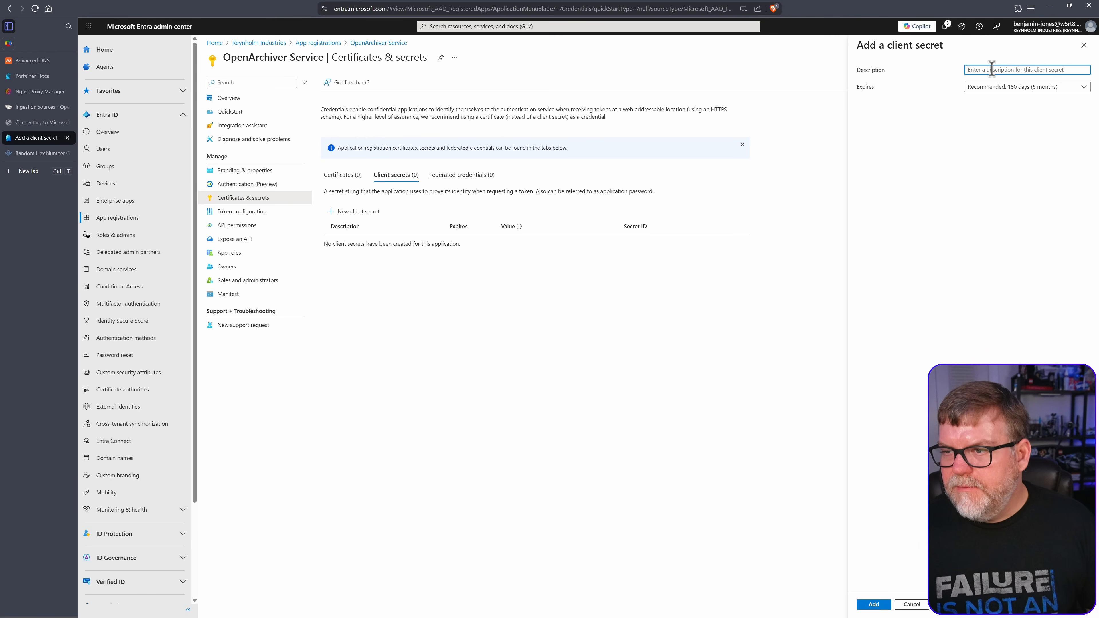
{"action": "type", "text": "openarchive"}
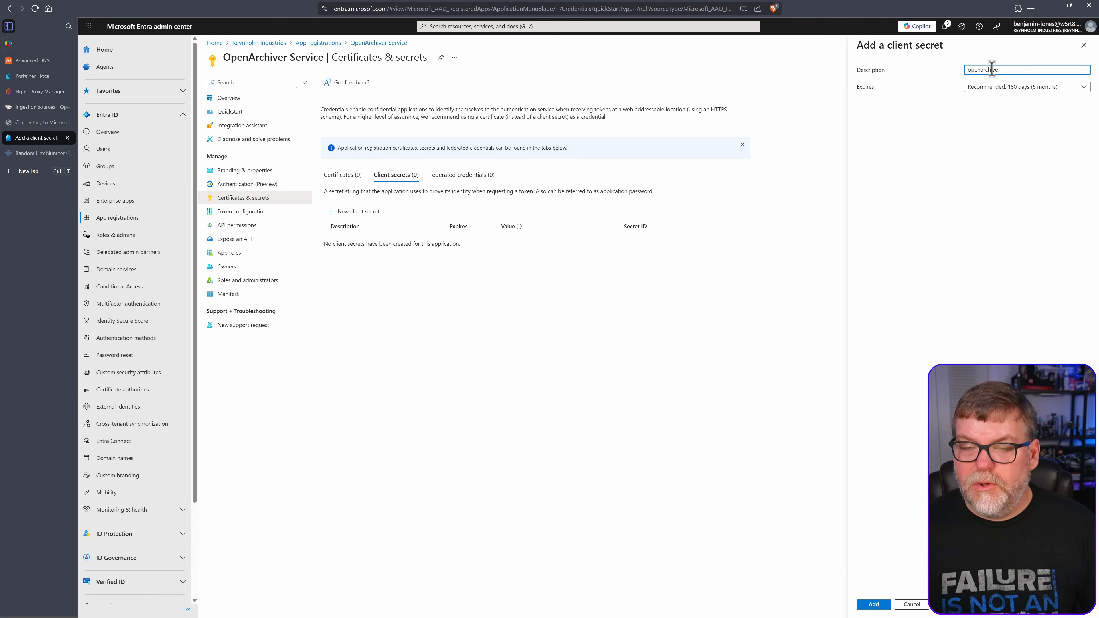
{"action": "left_click", "coordinate": [1010, 87]}
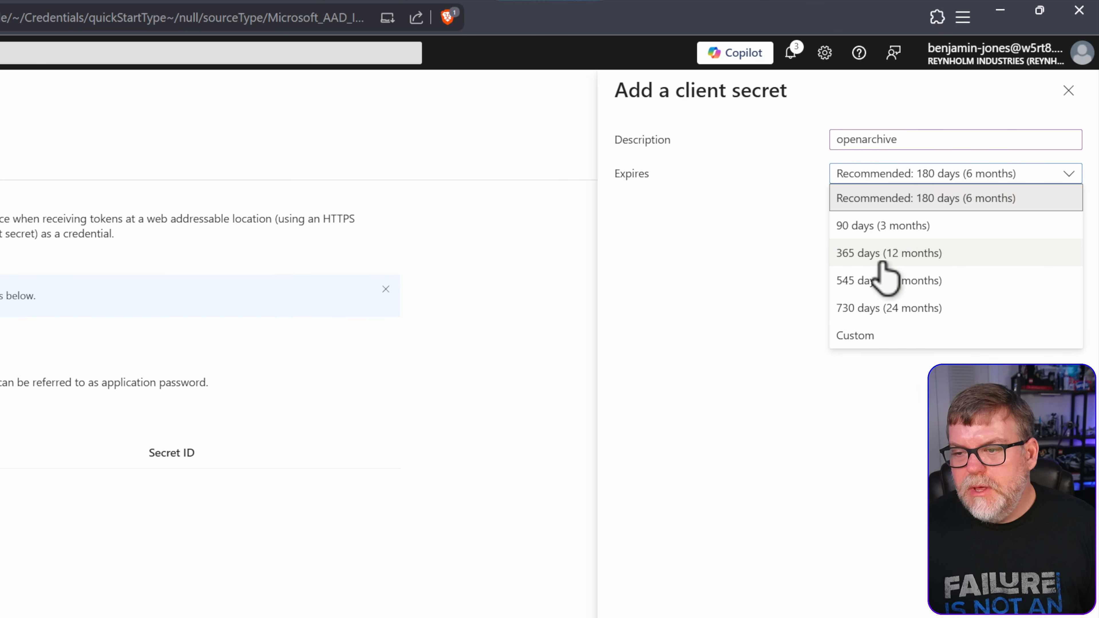
{"action": "left_click", "coordinate": [956, 254]}
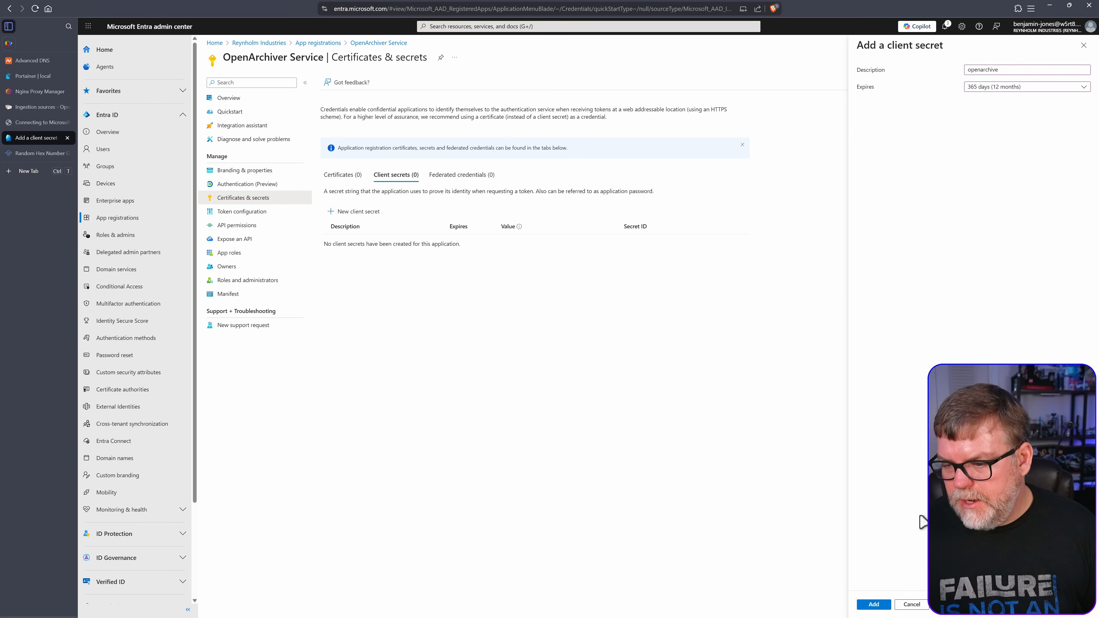
{"action": "left_click", "coordinate": [873, 605]}
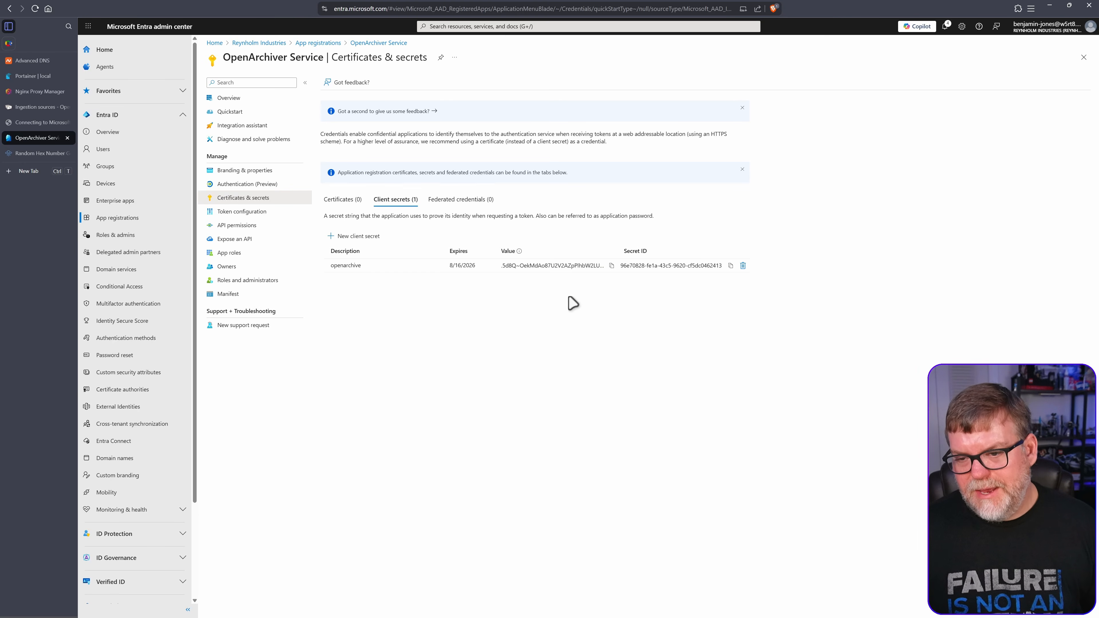
Paste the openarchive secret's value into Notepad on a 'value -' line
{"action": "left_click", "coordinate": [611, 266]}
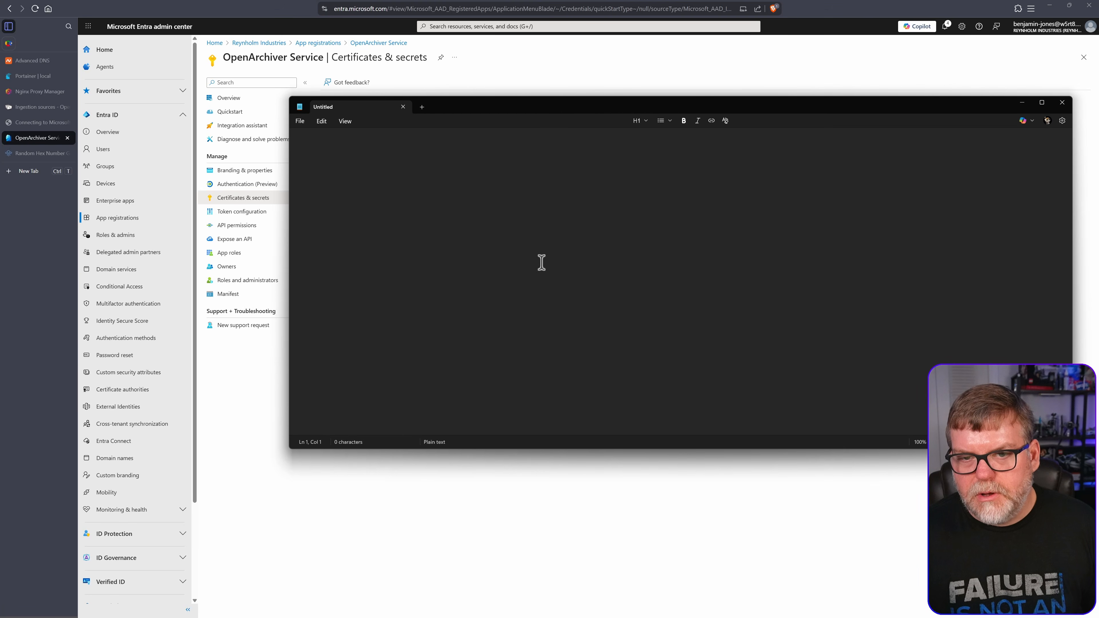
{"action": "type", "text": "val"}
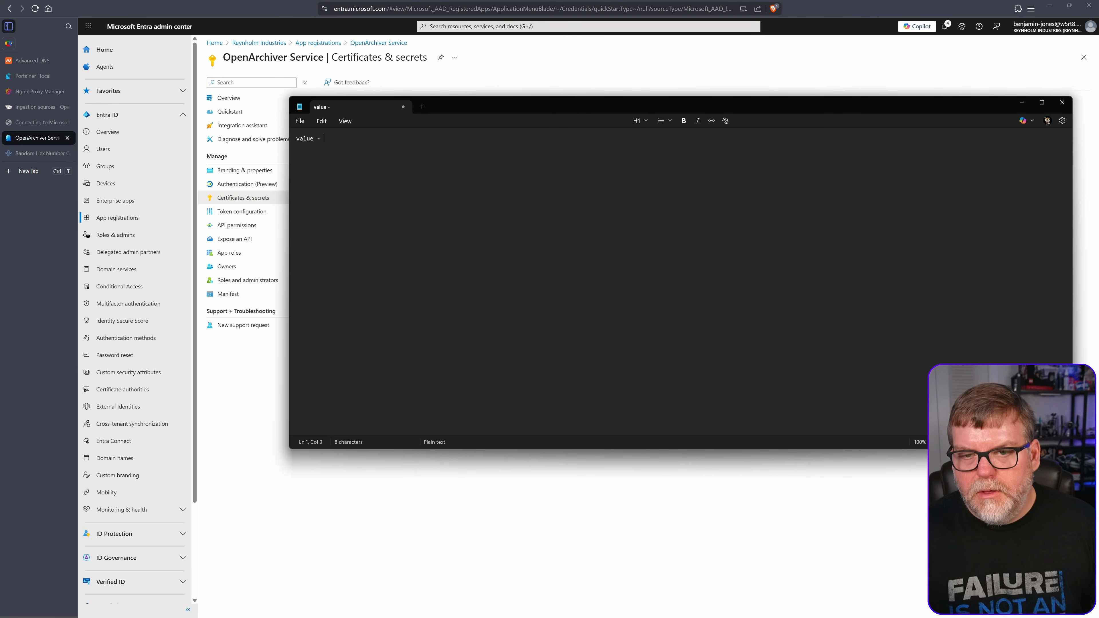
{"action": "type", "text": "ue -"}
{"action": "key", "text": "ctrl+v"}
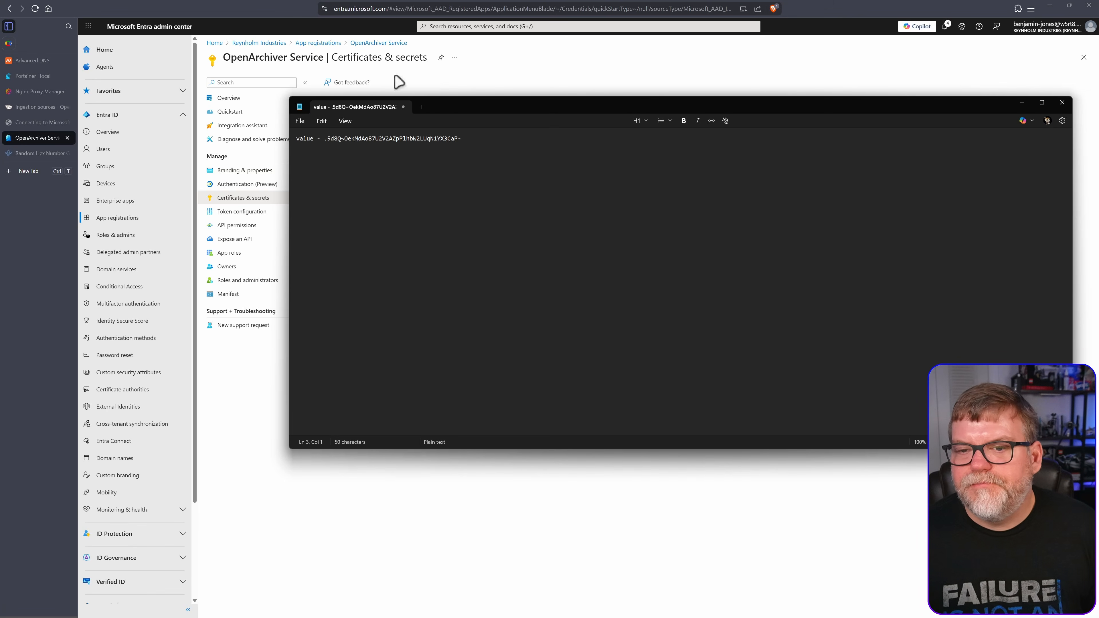
{"action": "left_click_drag", "start_coordinate": [452, 104], "coordinate": [440, 260]}
{"action": "left_click", "coordinate": [35, 123]}
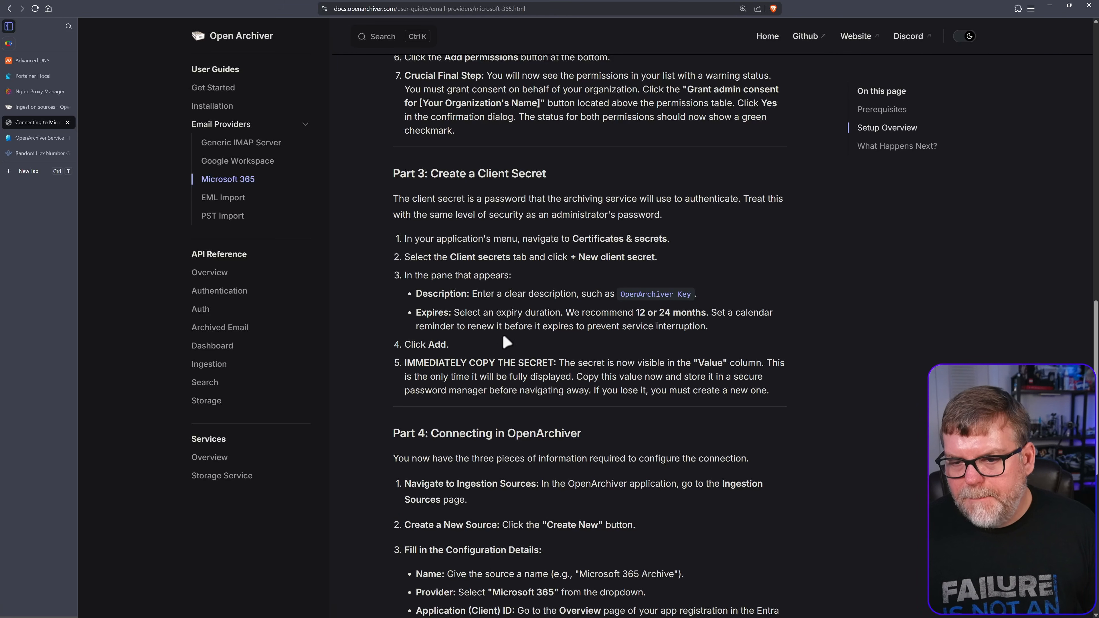
Read the guide's Part 4 connection steps and What Happens Next, then return to Certificates & secrets
{"action": "scroll", "coordinate": [455, 322], "scroll_direction": "down", "scroll_amount": 3}
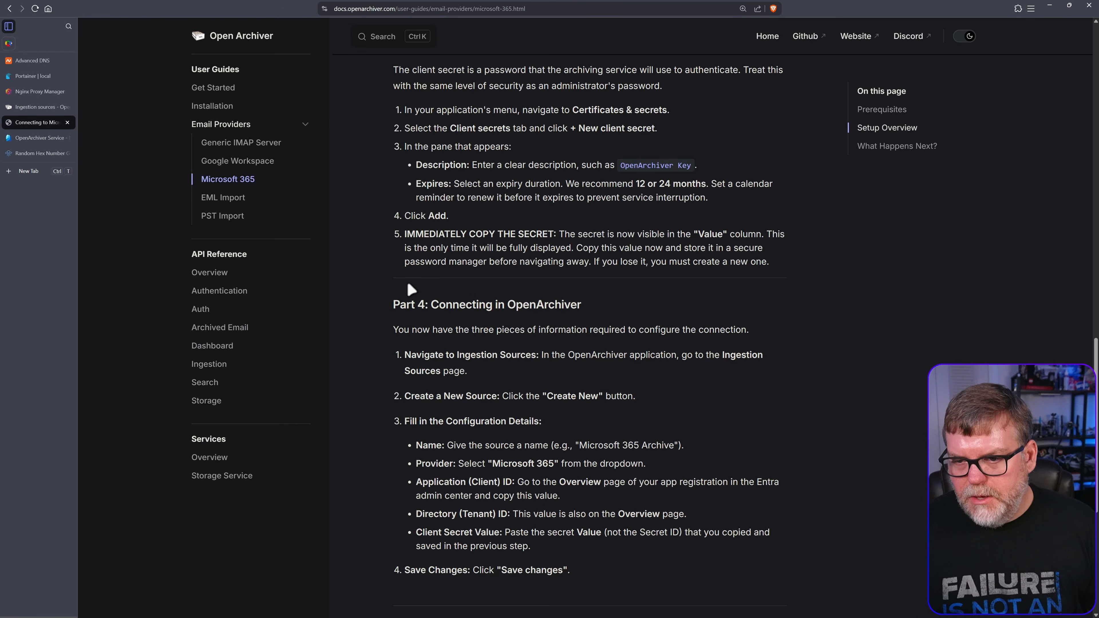
{"action": "scroll", "coordinate": [641, 308], "scroll_direction": "down", "scroll_amount": 3}
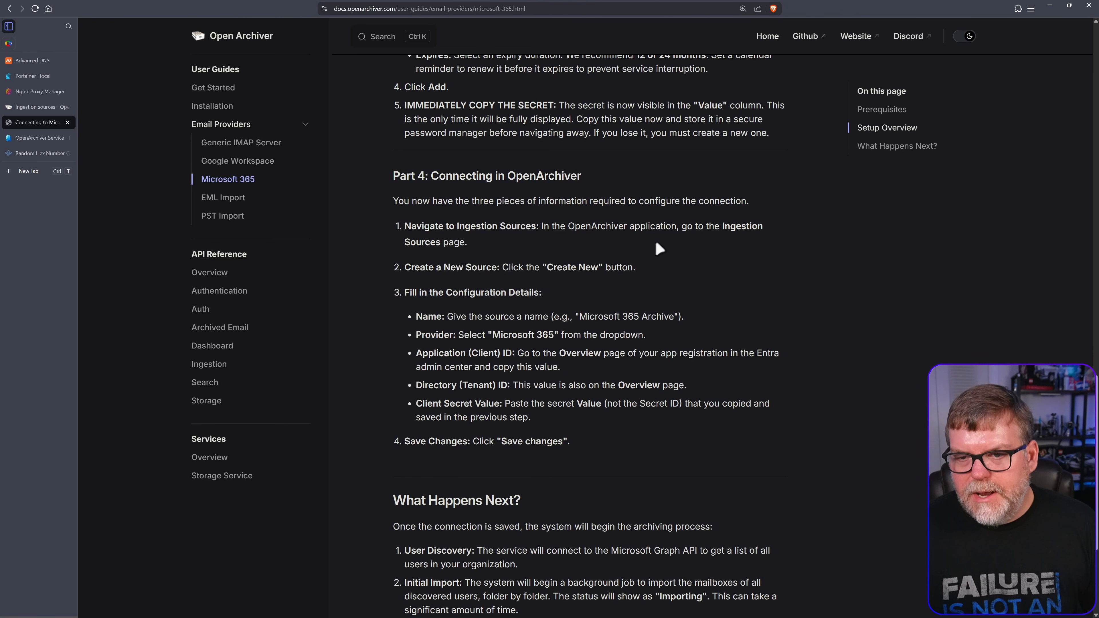
{"action": "scroll", "coordinate": [679, 302], "scroll_direction": "down", "scroll_amount": 2}
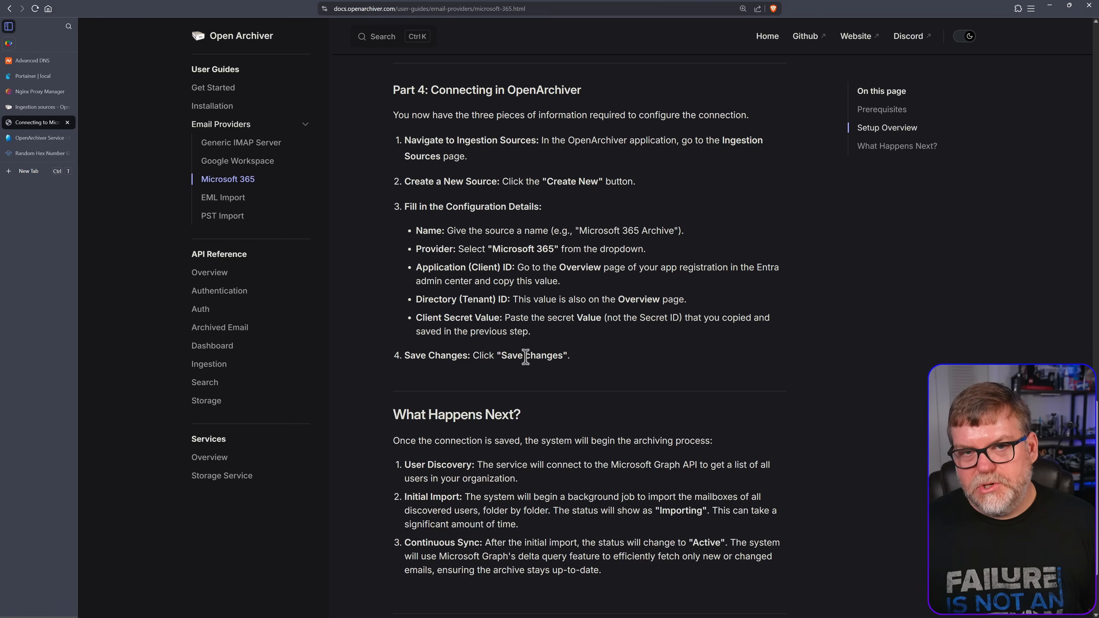
{"action": "left_click", "coordinate": [40, 138]}
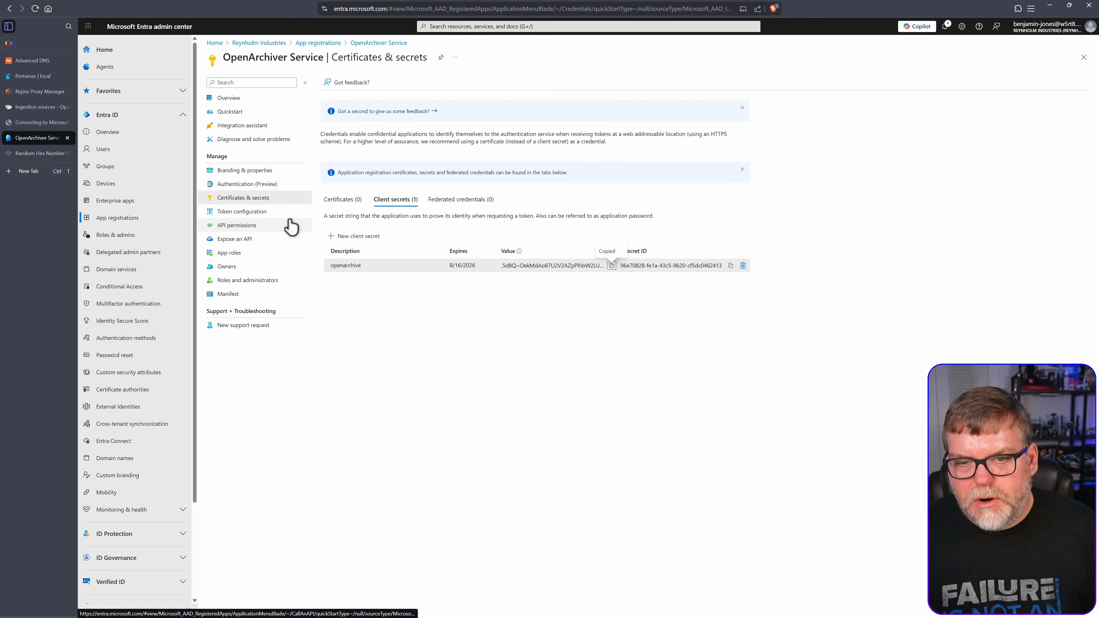
Copy the Application (client) ID from the app overview into the Notepad notes
{"action": "left_click", "coordinate": [248, 100]}
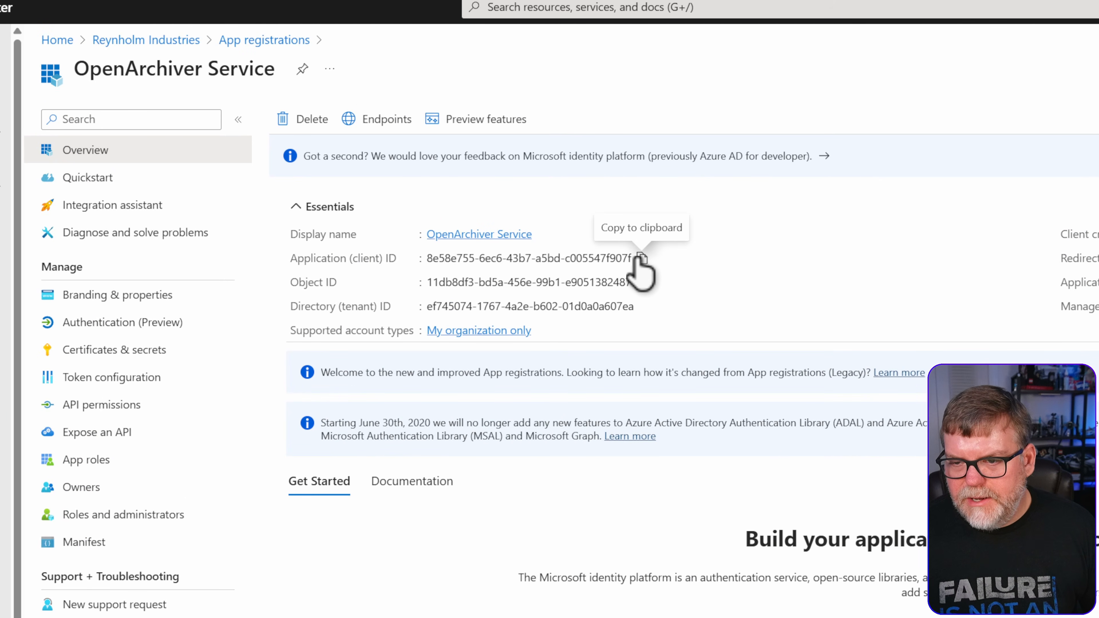
{"action": "left_click", "coordinate": [642, 259]}
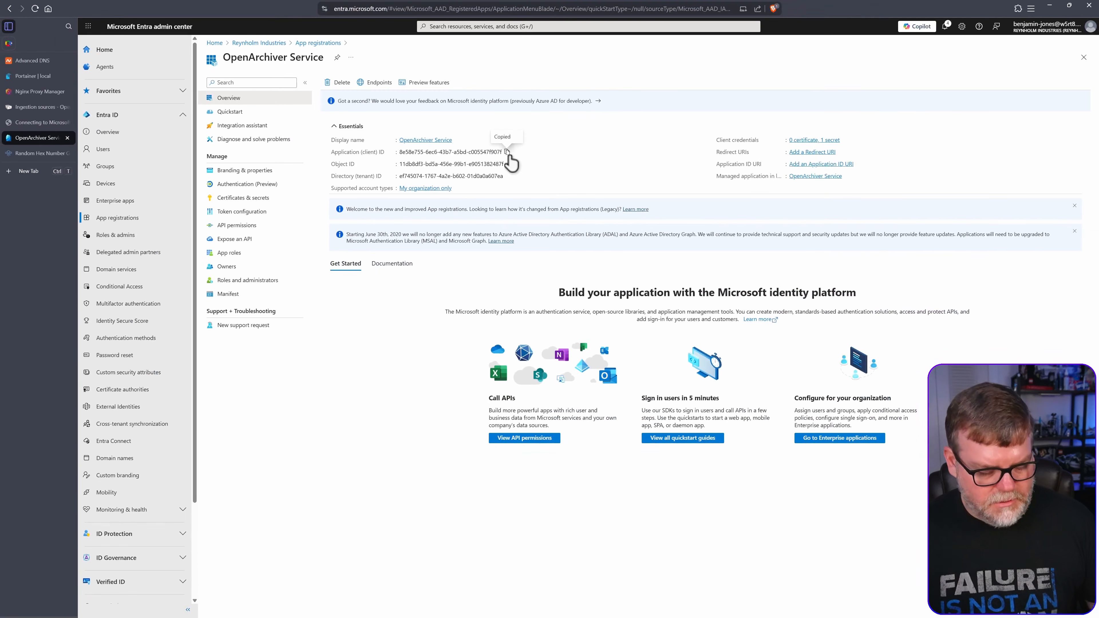
{"action": "key", "text": "alt+Tab"}
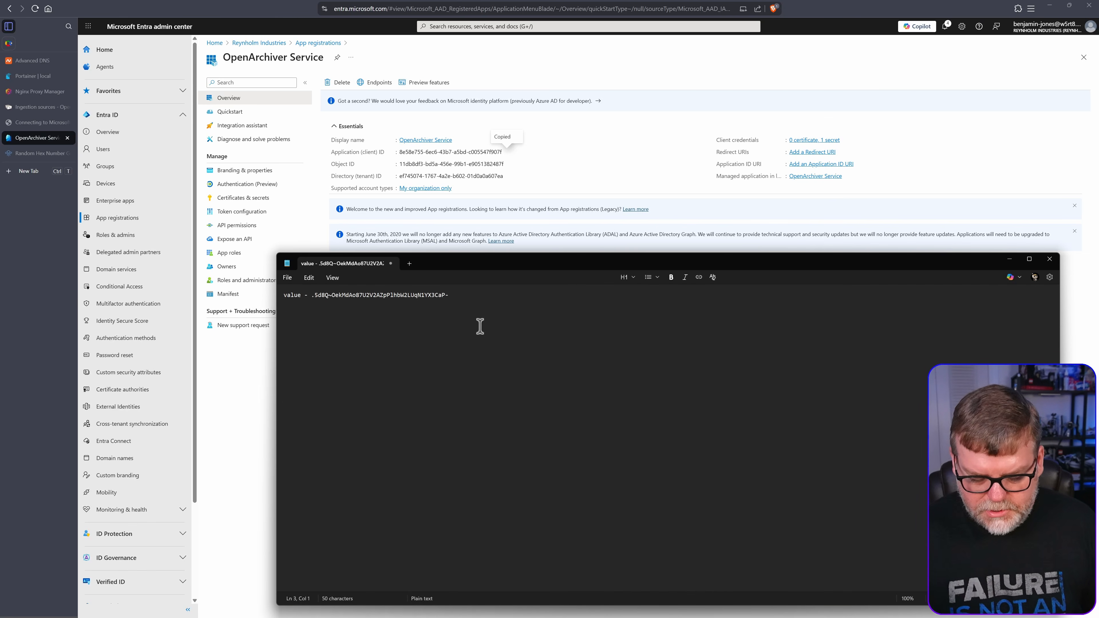
{"action": "key", "text": "ctrl+v"}
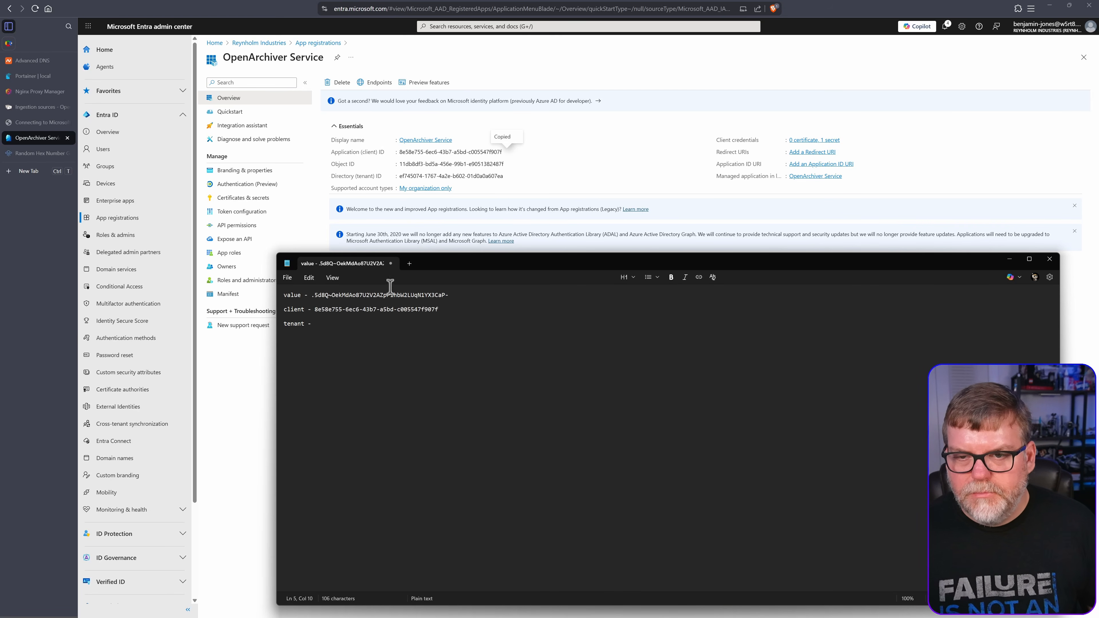
{"action": "key", "text": "alt+Tab"}
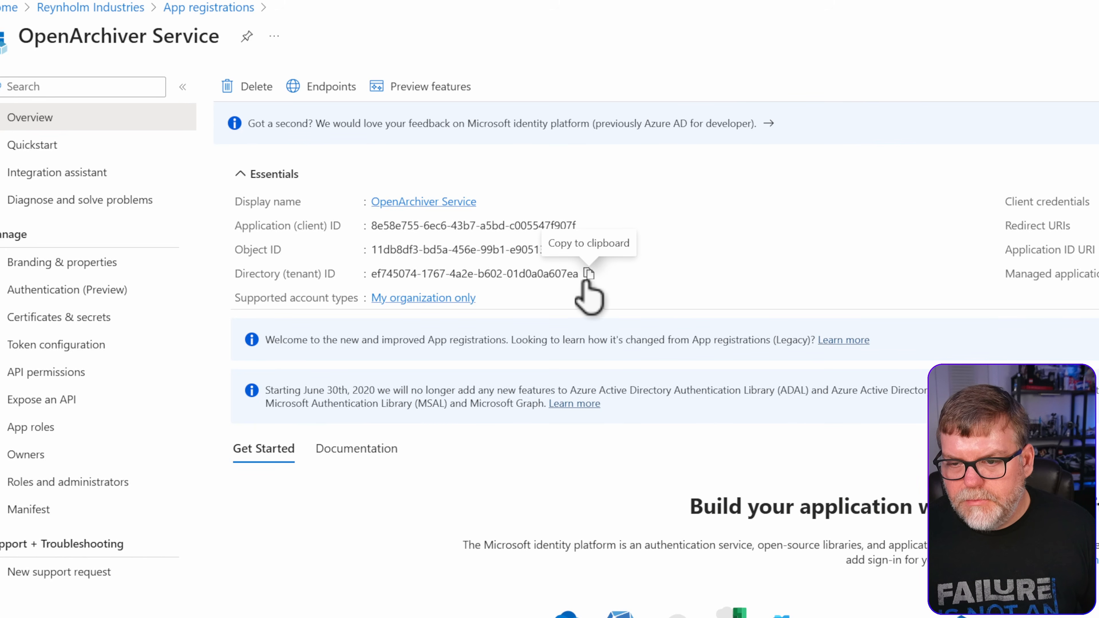
Paste the Directory (tenant) ID after 'tenant -' in the notes, then go to Ingestion sources
{"action": "left_click", "coordinate": [589, 275]}
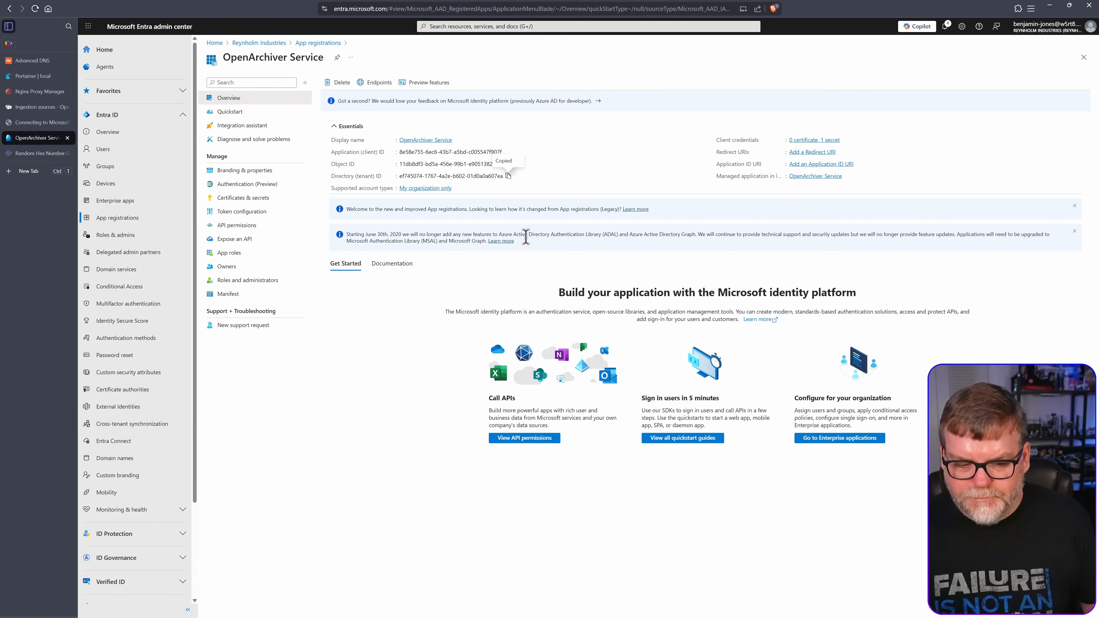
{"action": "key", "text": "alt+Tab"}
{"action": "key", "text": "ctrl+v"}
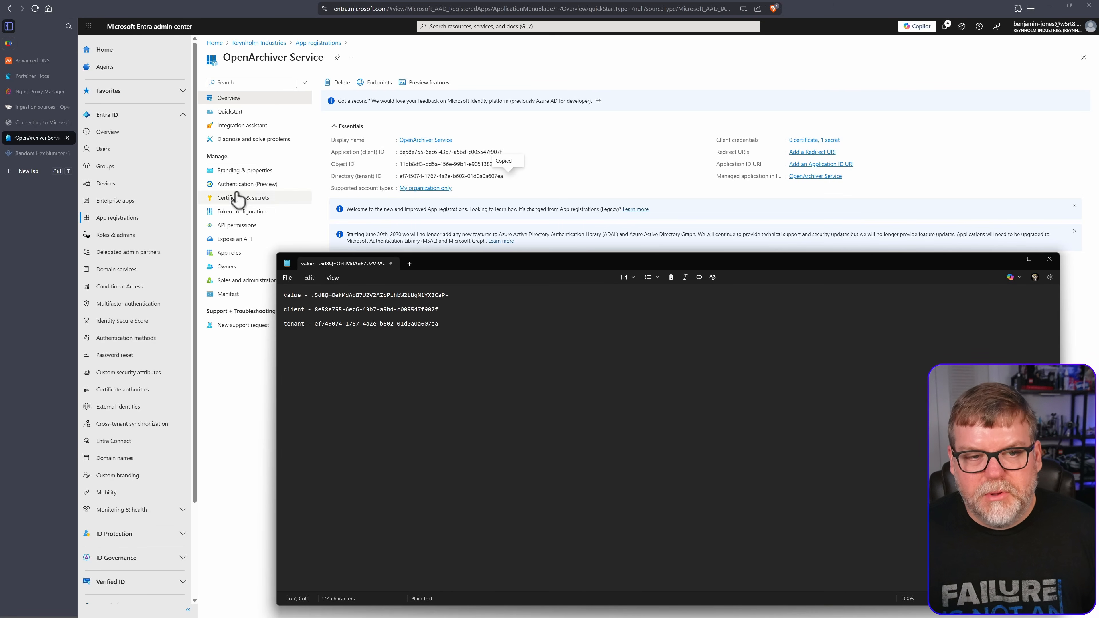
{"action": "left_click", "coordinate": [43, 123]}
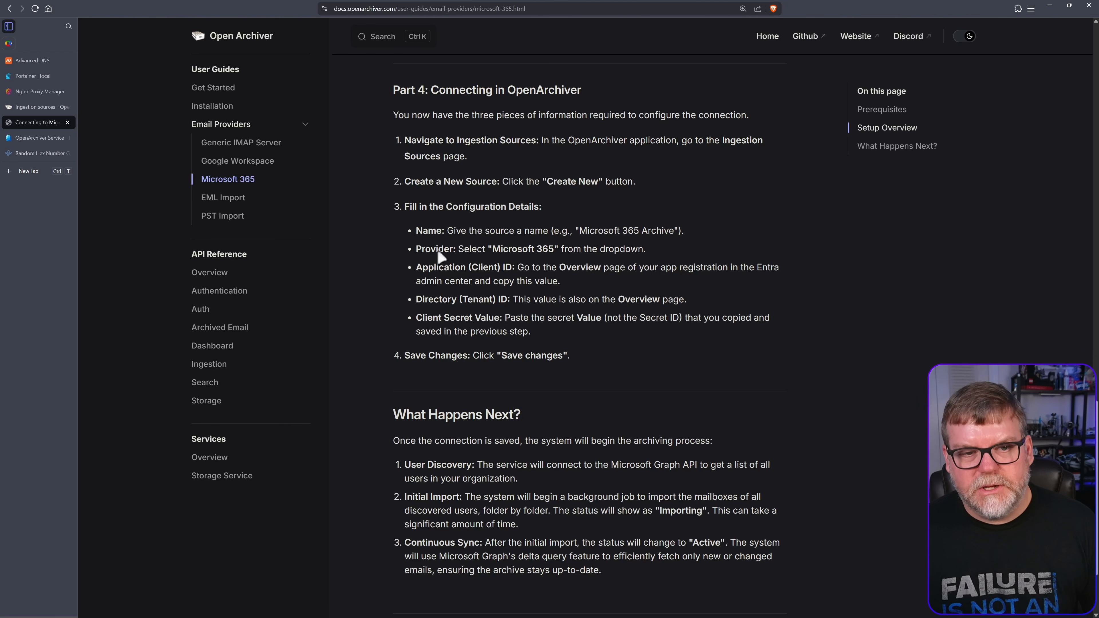
{"action": "left_click", "coordinate": [37, 139]}
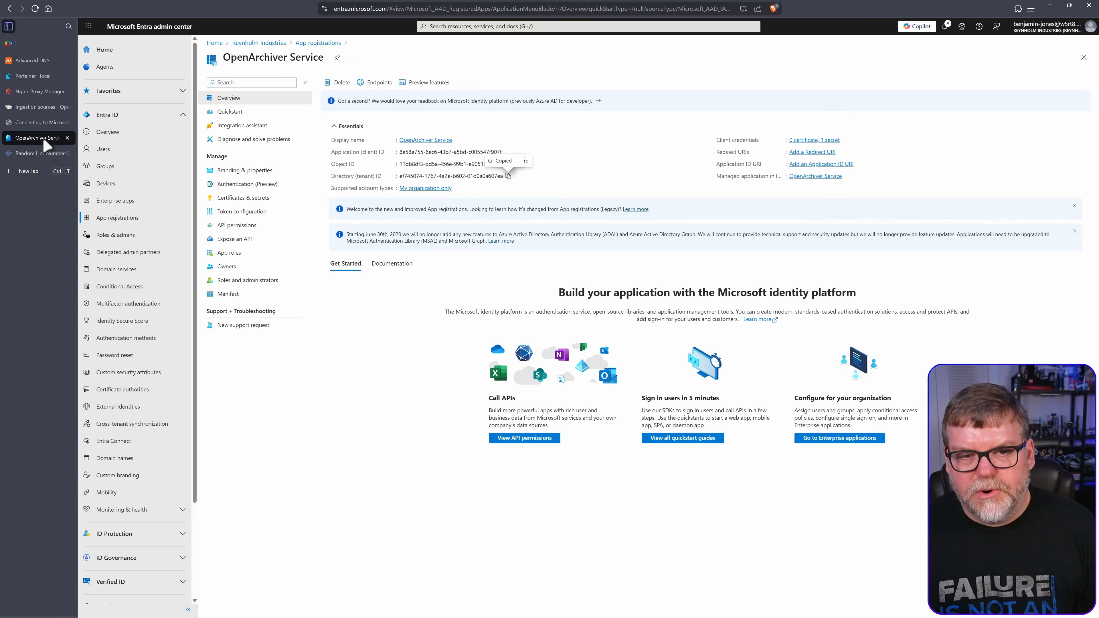
{"action": "left_click", "coordinate": [32, 108]}
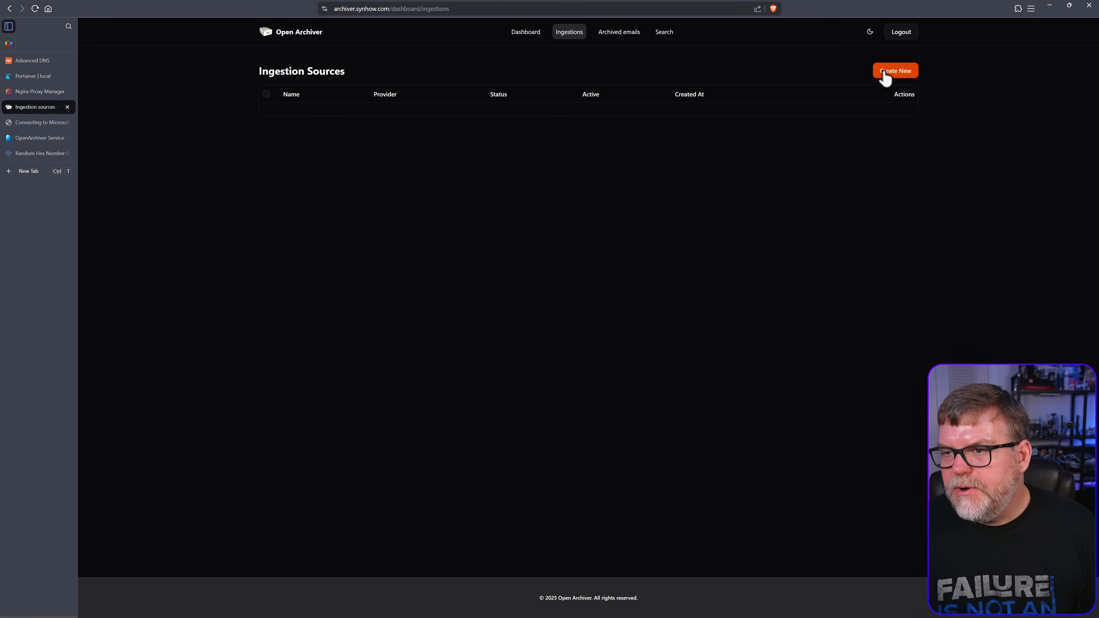
Draft a Microsoft 365 ingestion source and select the client secret value in the notes
{"action": "left_click", "coordinate": [898, 71]}
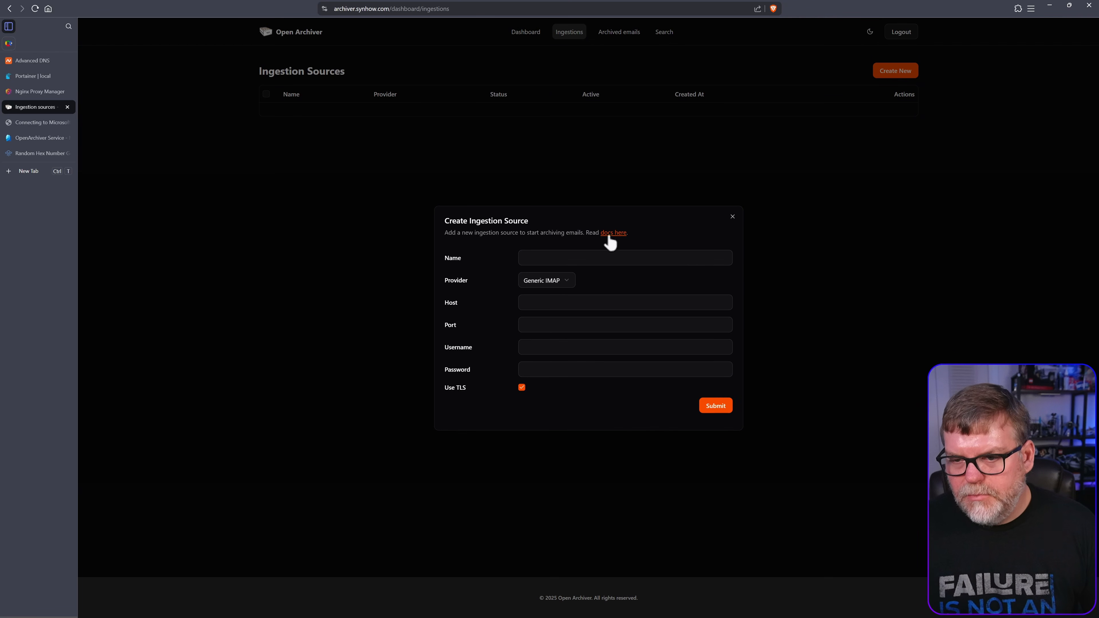
{"action": "left_click", "coordinate": [551, 259]}
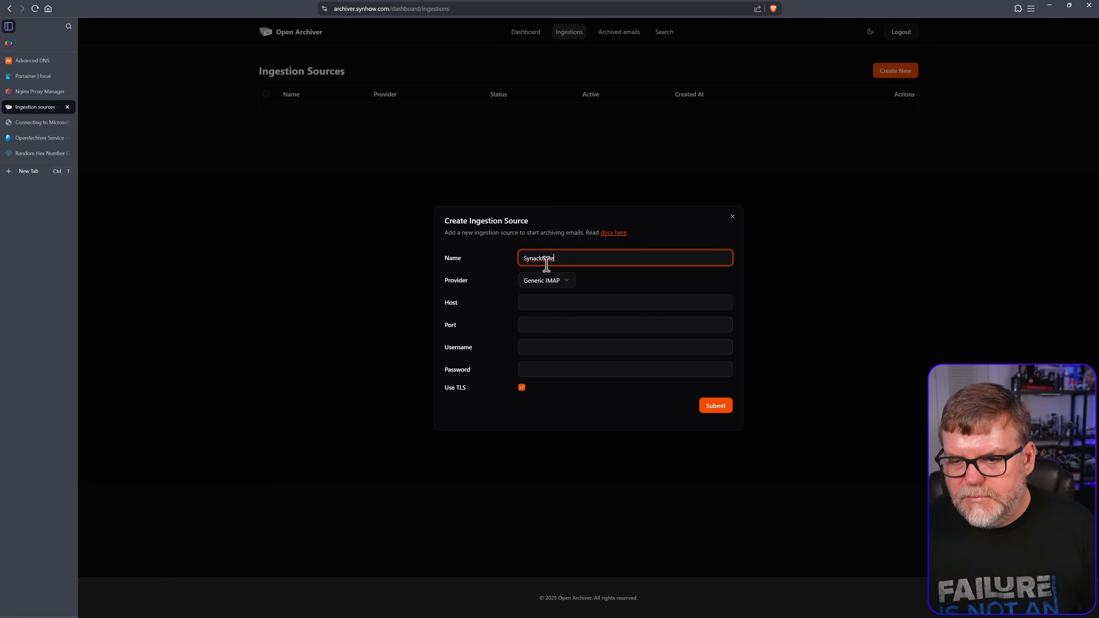
{"action": "left_click", "coordinate": [561, 281]}
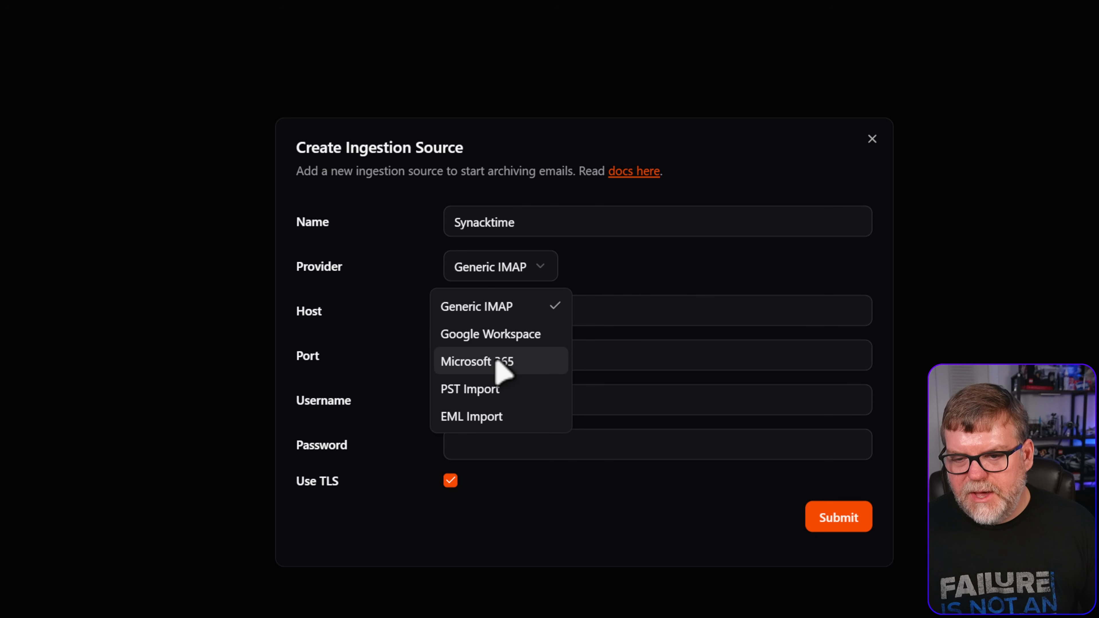
{"action": "left_click", "coordinate": [528, 370]}
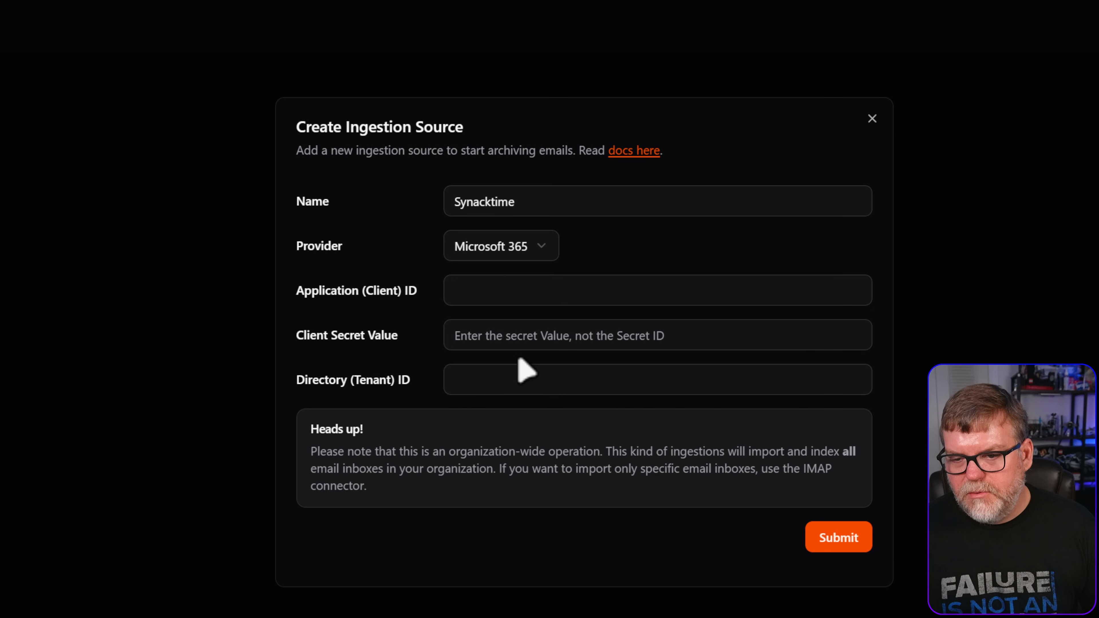
{"action": "left_click", "coordinate": [534, 289]}
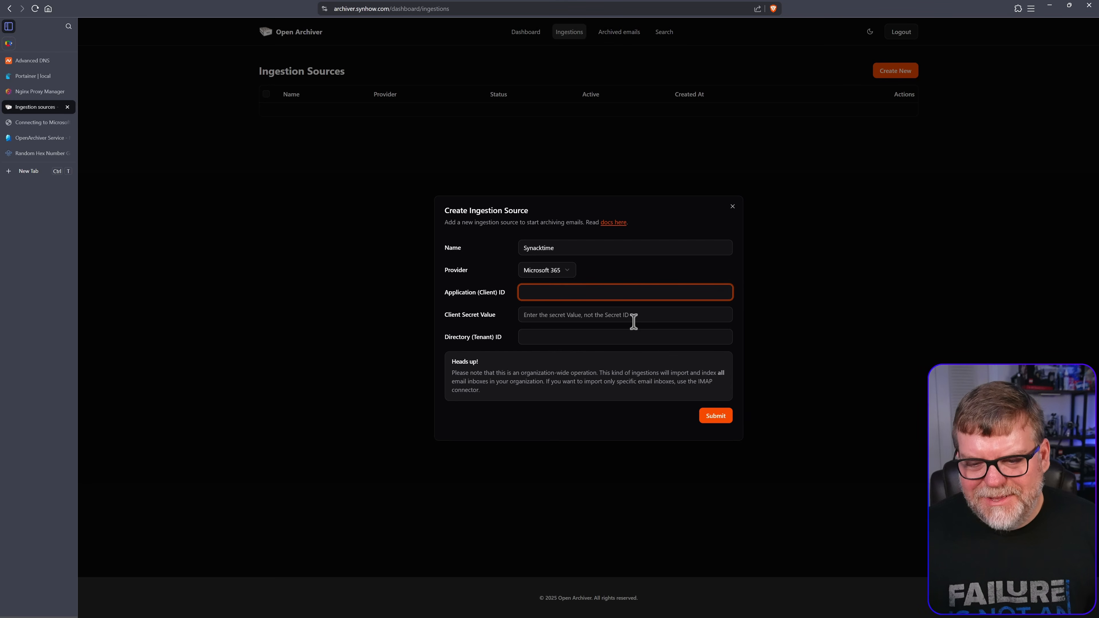
{"action": "key", "text": "alt+Tab"}
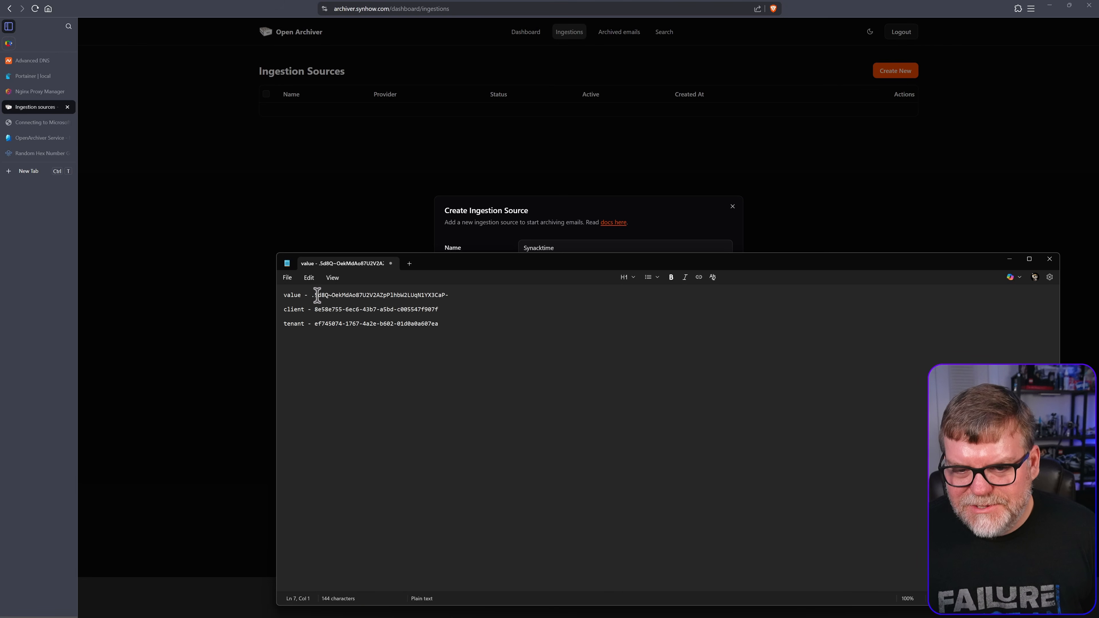
{"action": "left_click_drag", "start_coordinate": [311, 294], "coordinate": [453, 295]}
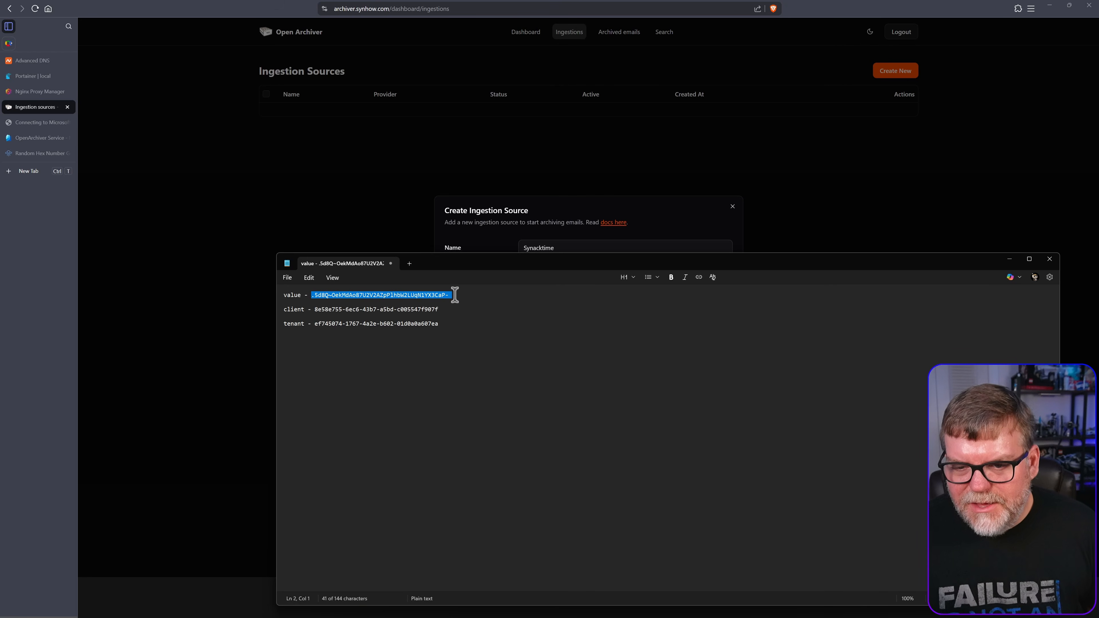
{"action": "left_click", "coordinate": [381, 216]}
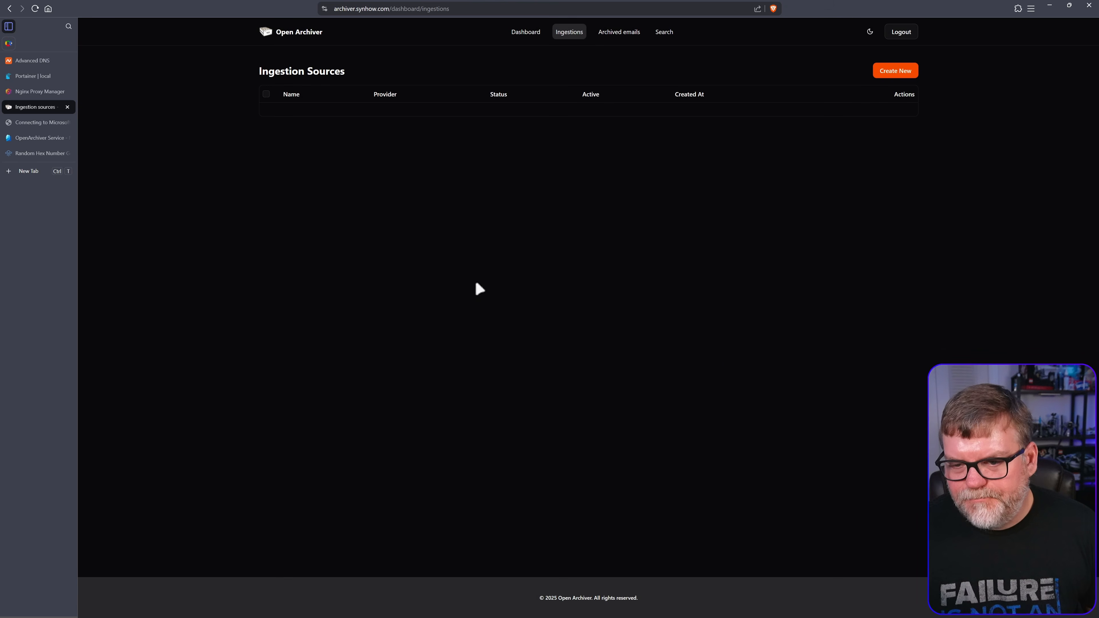
Start a new Microsoft 365 source named SYNACKTIME and paste in the client secret
{"action": "left_click", "coordinate": [901, 72]}
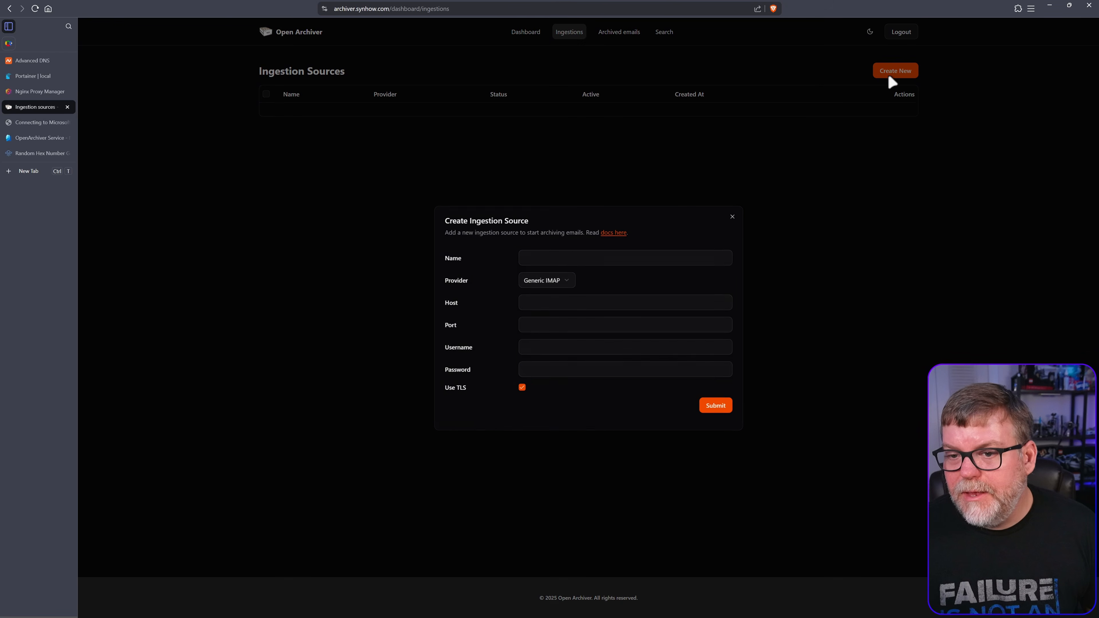
{"action": "left_click", "coordinate": [574, 257]}
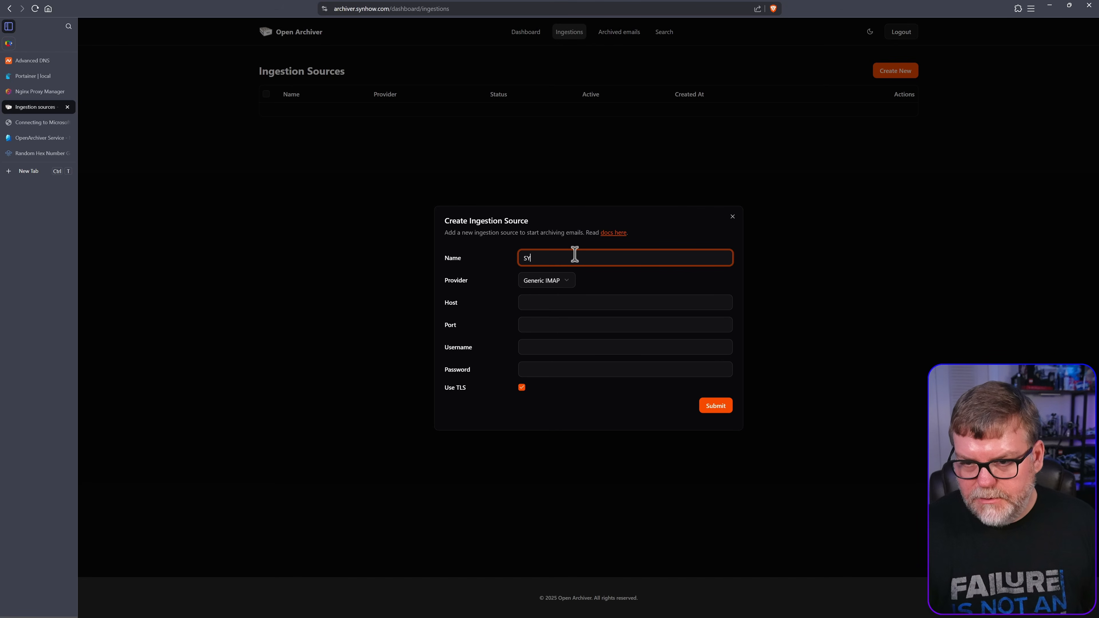
{"action": "left_click", "coordinate": [541, 284]}
{"action": "left_click", "coordinate": [561, 331]}
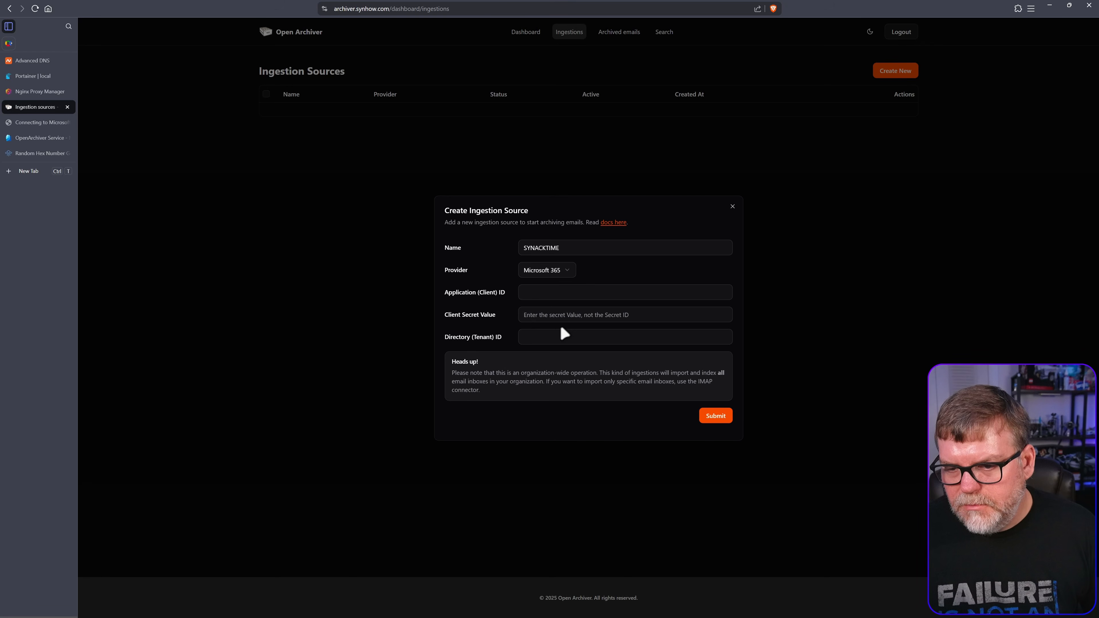
{"action": "left_click", "coordinate": [589, 315]}
{"action": "key", "text": "ctrl+v"}
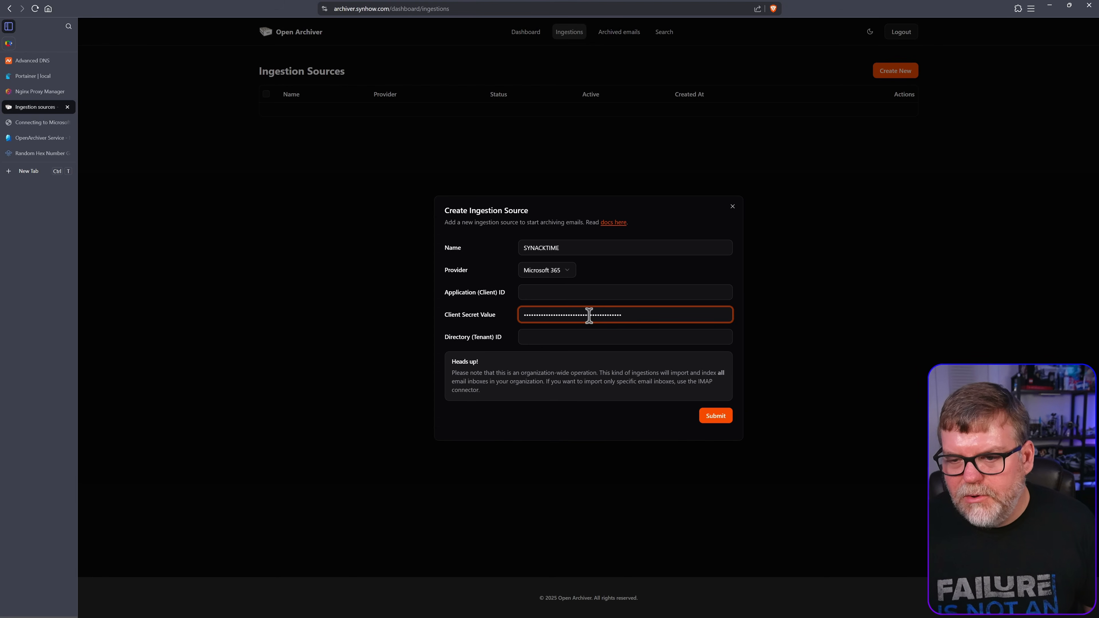
Copy the client ID from the notes into the application client ID field
{"action": "key", "text": "alt+Tab"}
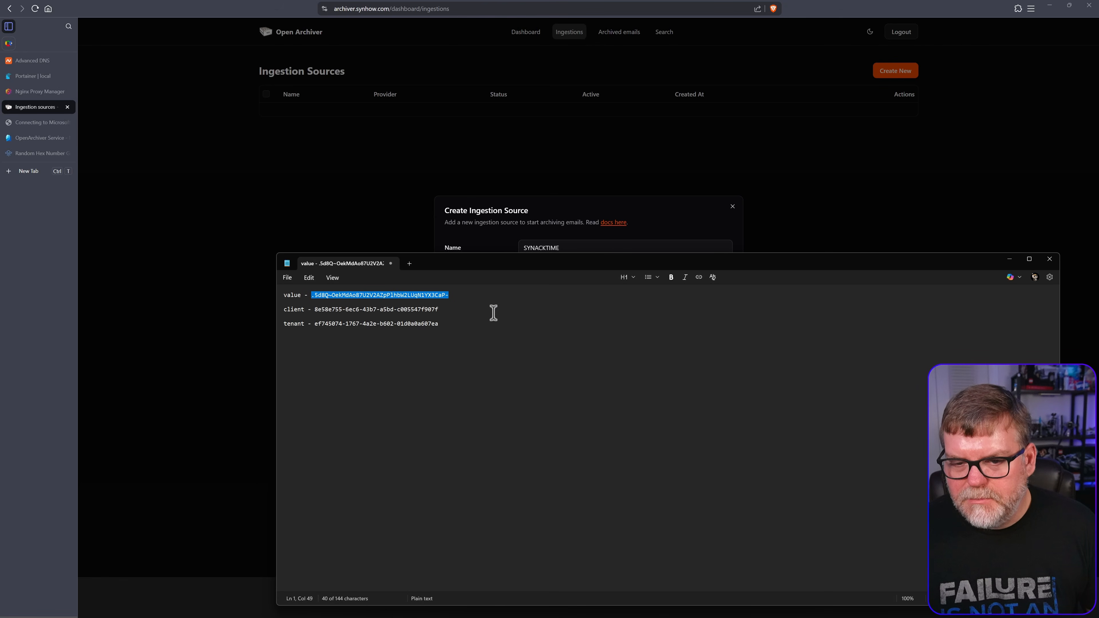
{"action": "left_click_drag", "start_coordinate": [317, 310], "coordinate": [520, 312]}
{"action": "key", "text": "ctrl+c"}
{"action": "key", "text": "alt+Tab"}
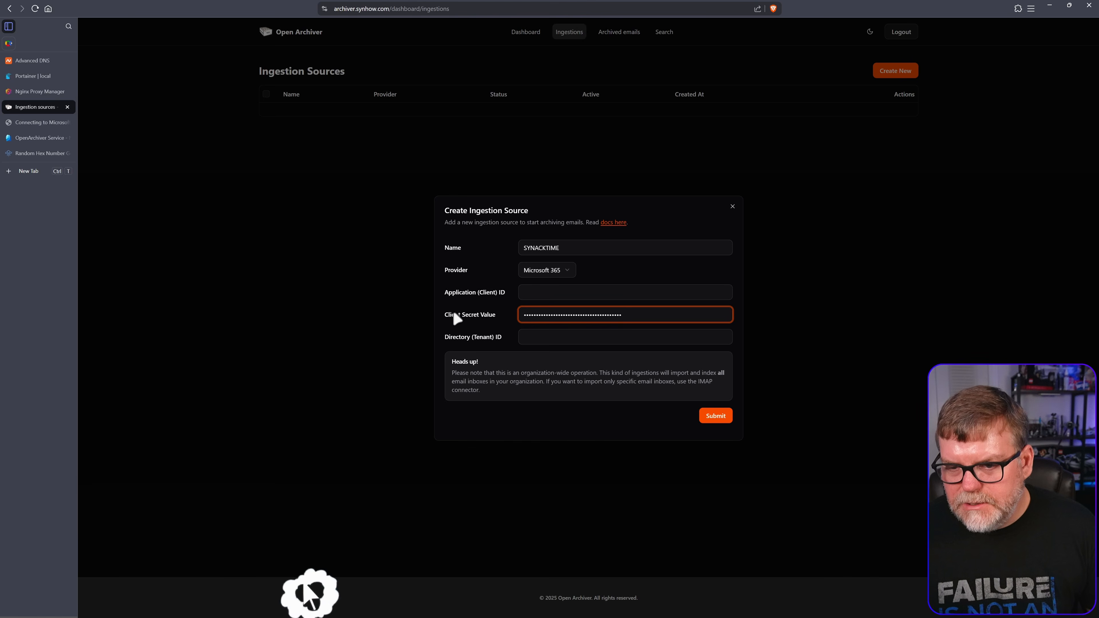
{"action": "left_click", "coordinate": [558, 290]}
{"action": "key", "text": "ctrl+v"}
Fill in the directory tenant ID from the notes and submit the SYNACKTIME source
{"action": "key", "text": "alt+Tab"}
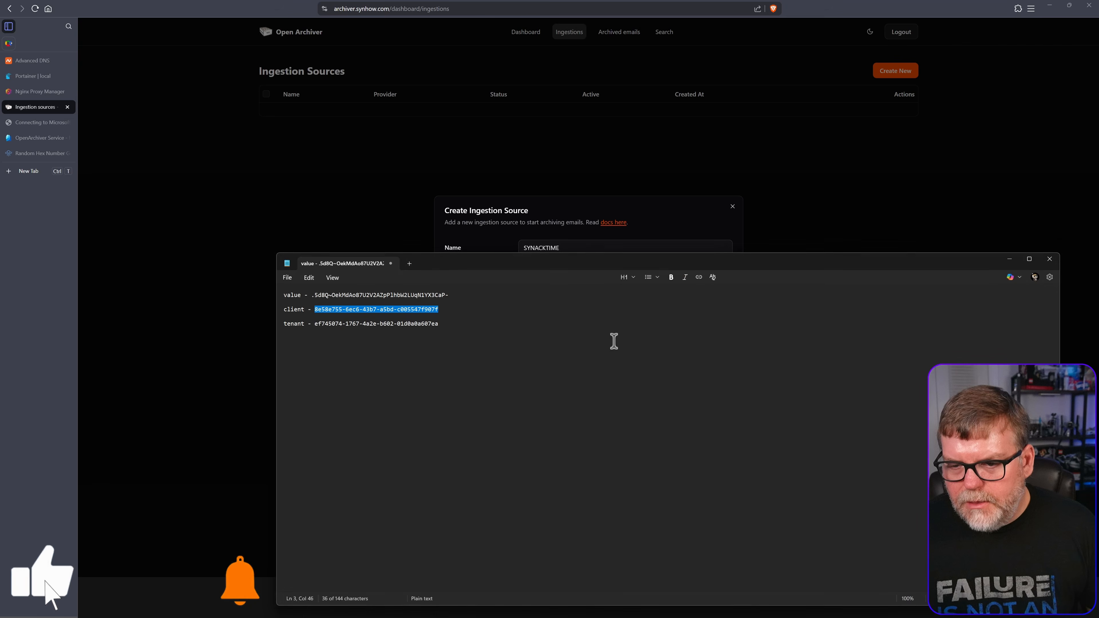
{"action": "left_click_drag", "start_coordinate": [316, 324], "coordinate": [438, 324]}
{"action": "key", "text": "ctrl+c"}
{"action": "key", "text": "alt+Tab"}
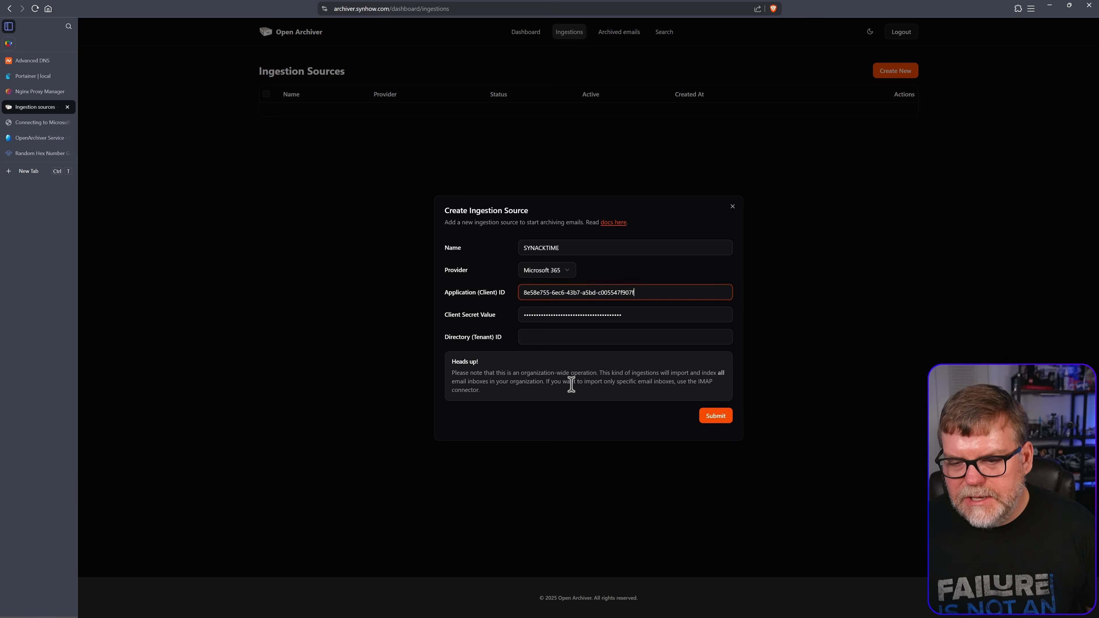
{"action": "left_click", "coordinate": [556, 340]}
{"action": "key", "text": "ctrl+v"}
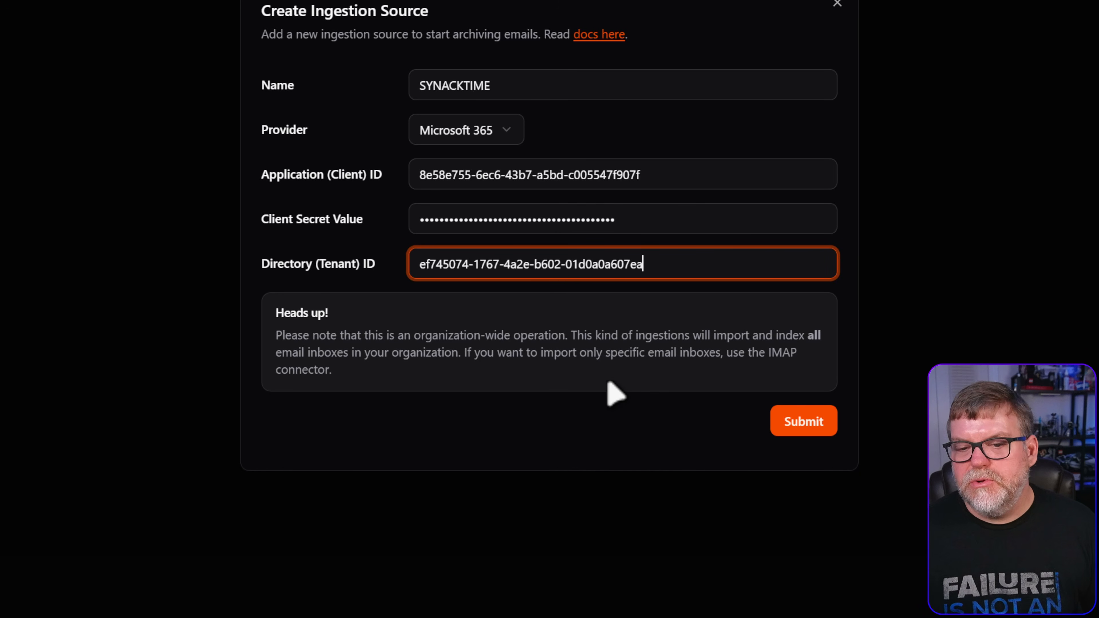
{"action": "left_click", "coordinate": [806, 426]}
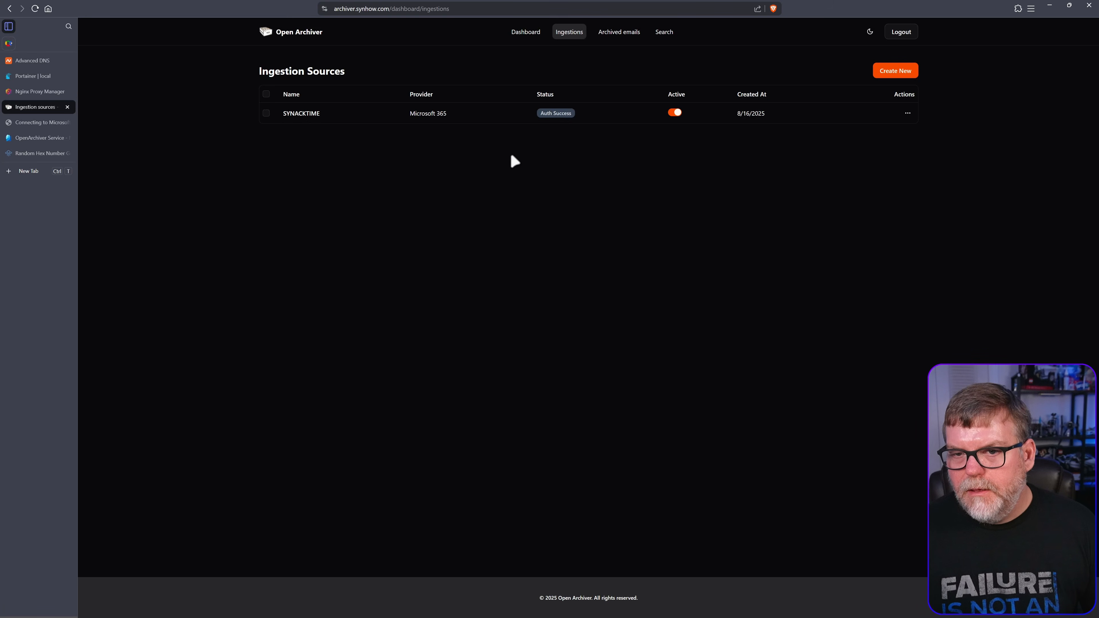
Force sync the SYNACKTIME source, then confirm its Archived Emails and Dashboard show 0 emails, 0 Bytes
{"action": "mouse_move", "coordinate": [555, 116]}
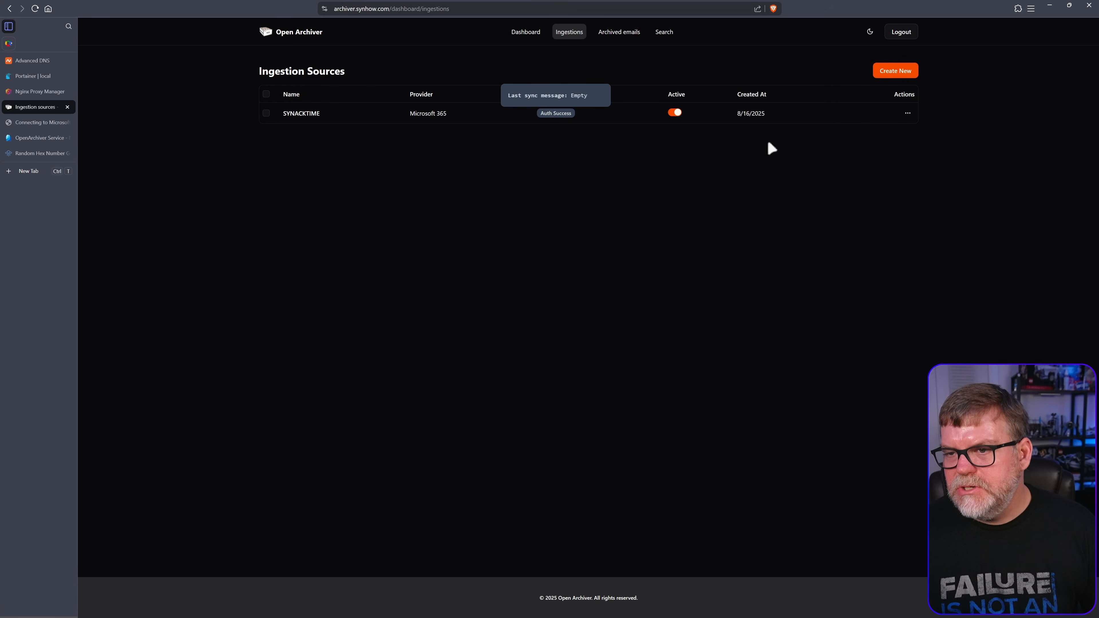
{"action": "left_click", "coordinate": [908, 113]}
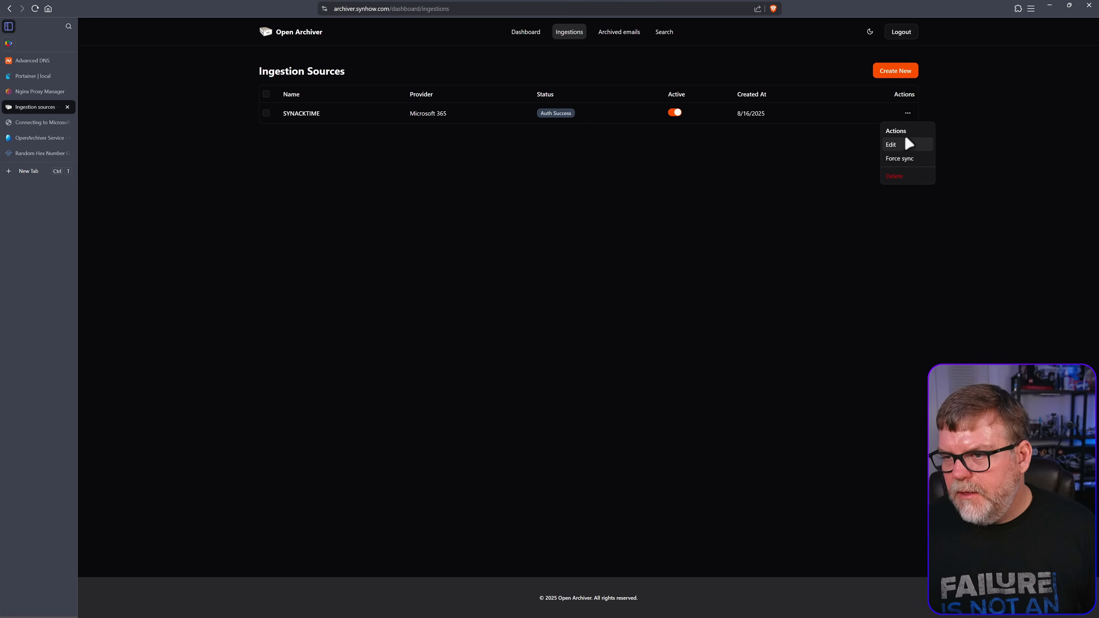
{"action": "left_click", "coordinate": [907, 159]}
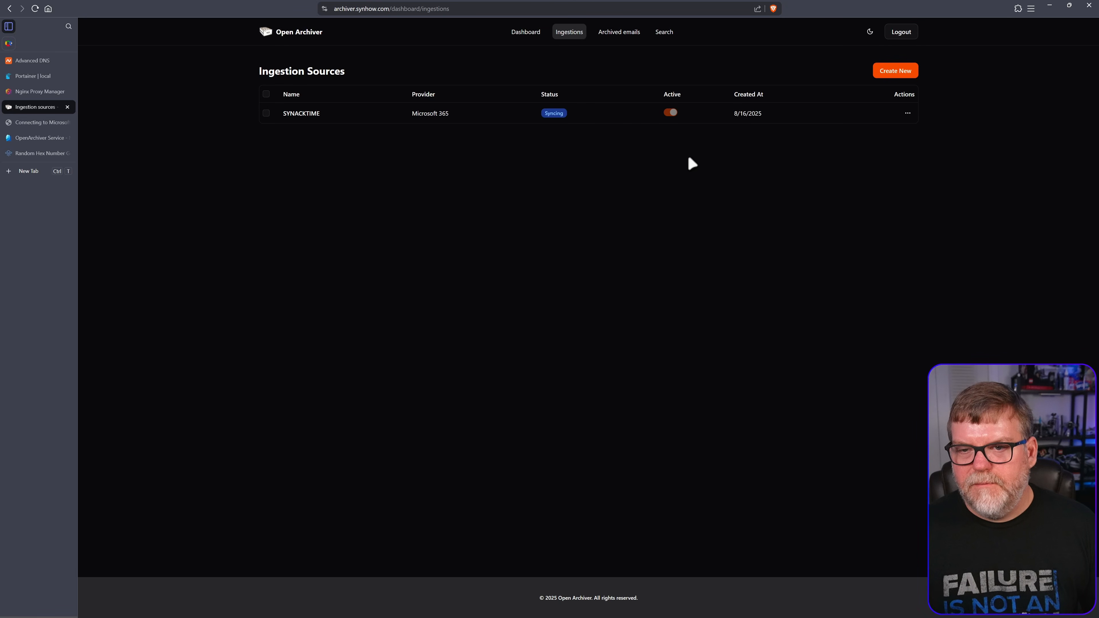
{"action": "left_click", "coordinate": [311, 113]}
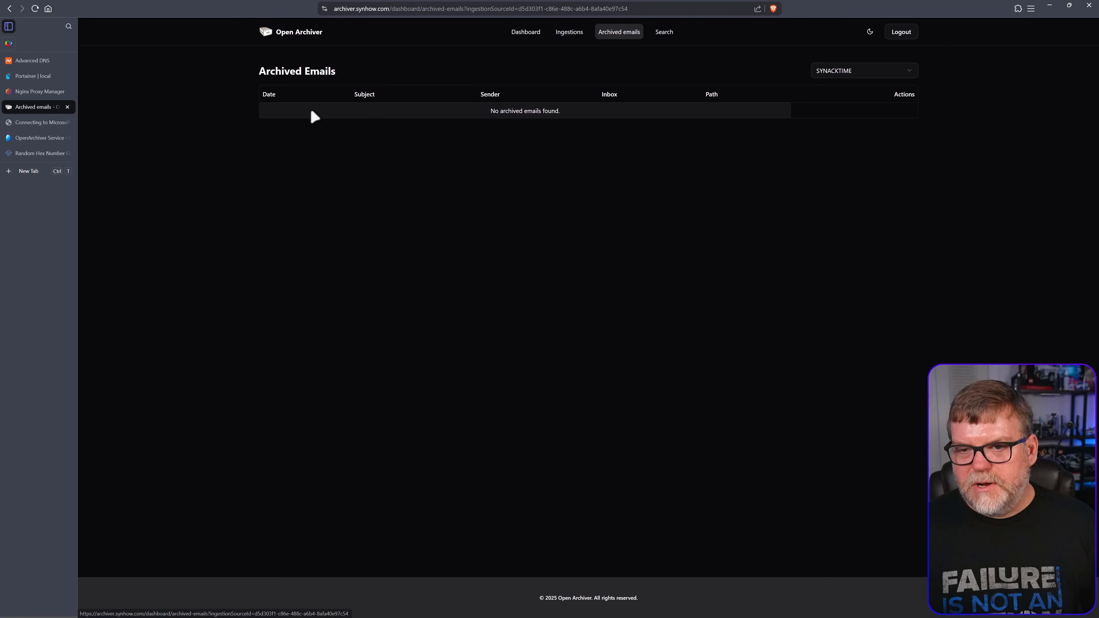
{"action": "left_click", "coordinate": [303, 37]}
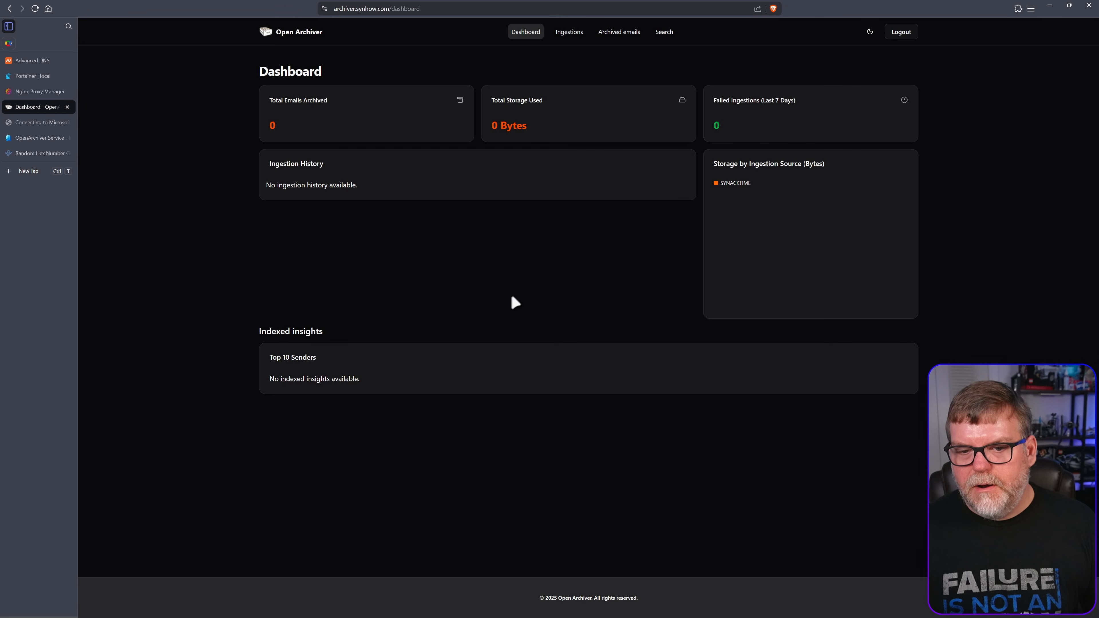
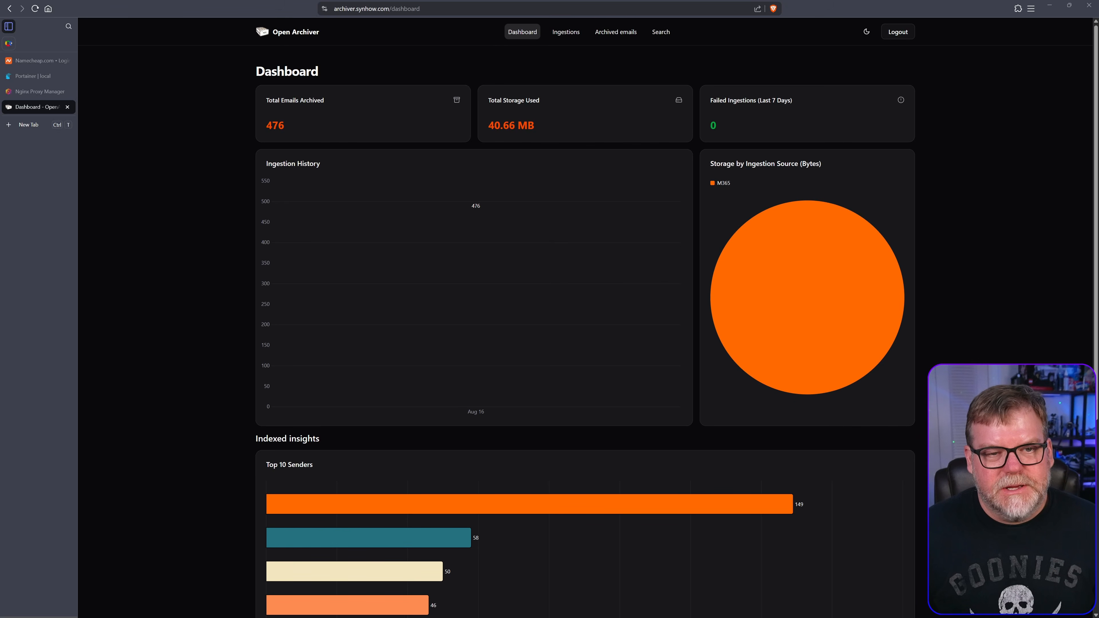
Check the M365 ingestion source's Syncing status and the actions available in its row menu
{"action": "left_click", "coordinate": [568, 37]}
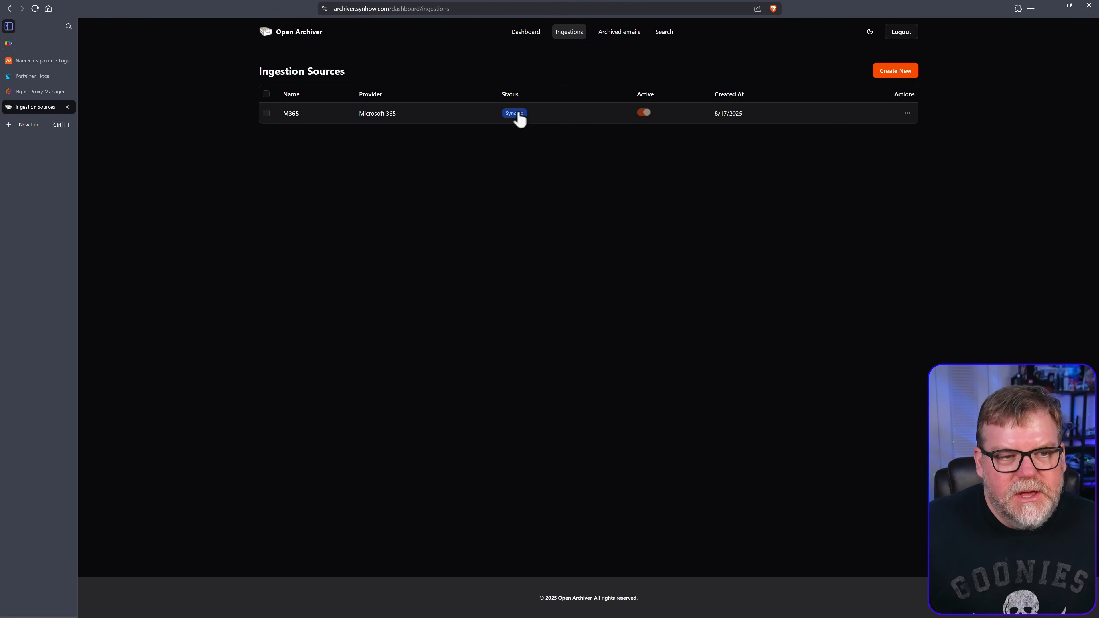
{"action": "mouse_move", "coordinate": [515, 116]}
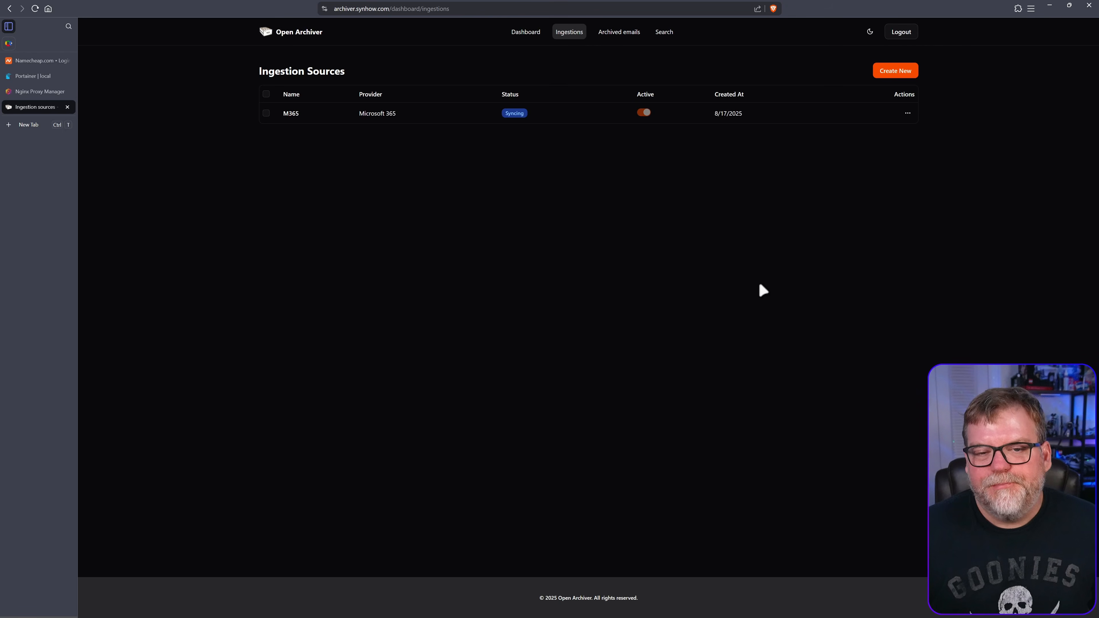
{"action": "left_click", "coordinate": [907, 113]}
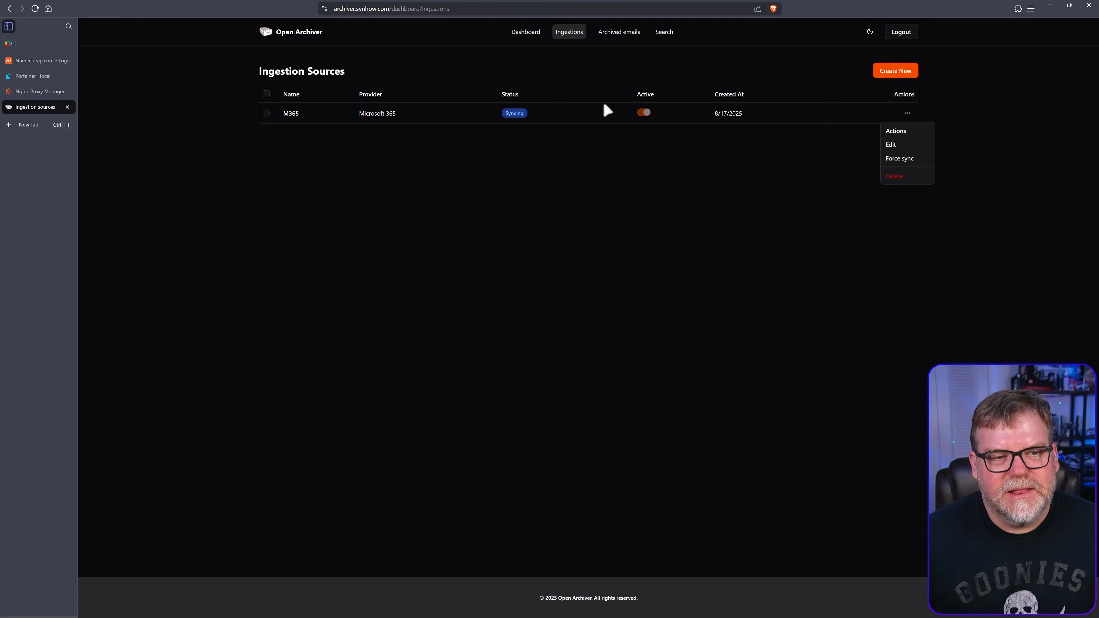
Review the dashboard's 476 archived emails, 40.66 MB storage and Top 10 Senders chart
{"action": "left_click", "coordinate": [533, 34]}
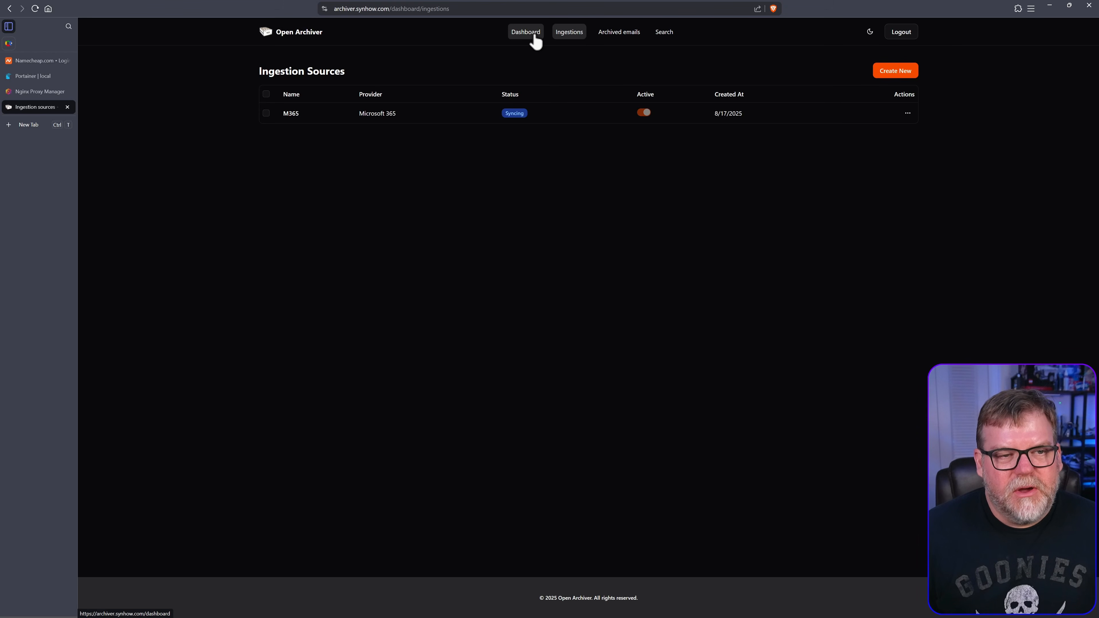
{"action": "left_click", "coordinate": [535, 34]}
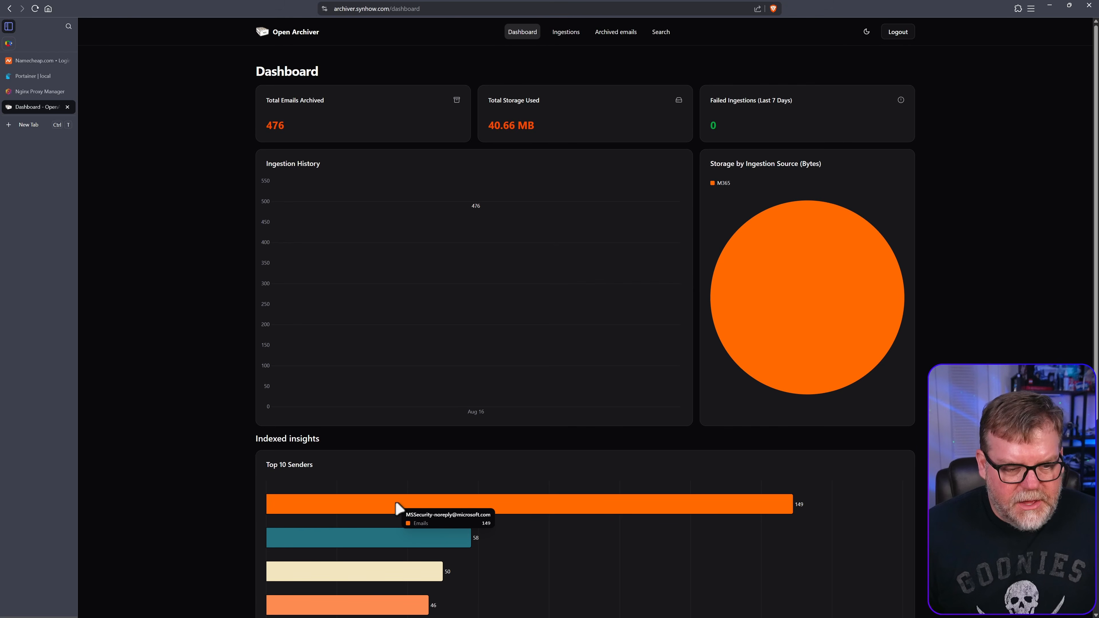
{"action": "scroll", "coordinate": [388, 536], "scroll_direction": "down", "scroll_amount": 4}
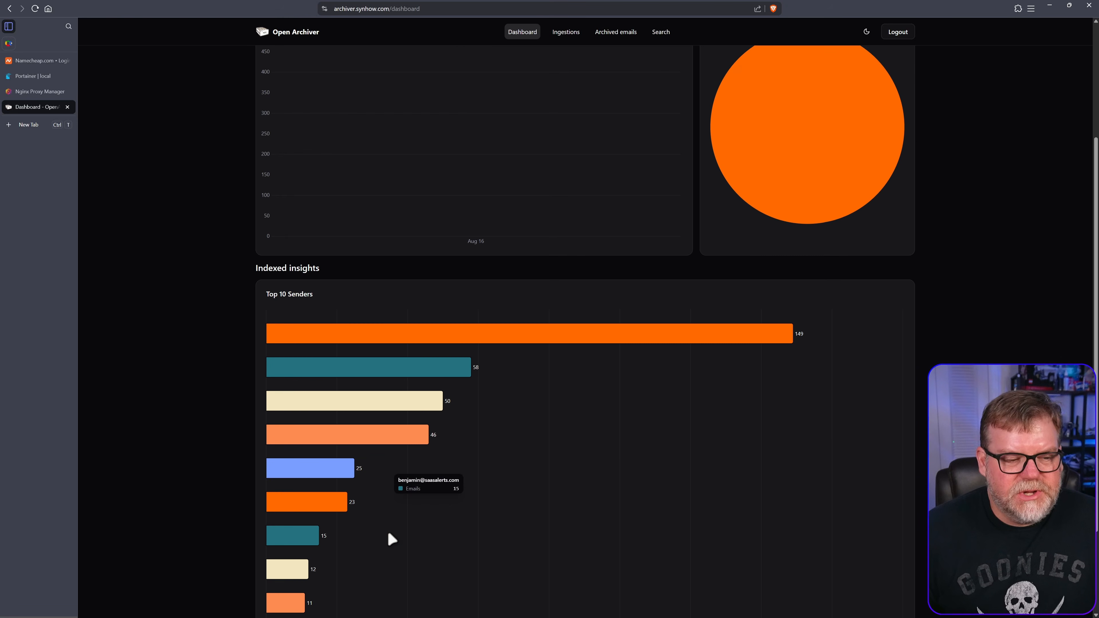
{"action": "scroll", "coordinate": [422, 528], "scroll_direction": "up", "scroll_amount": 2}
{"action": "scroll", "coordinate": [456, 530], "scroll_direction": "down", "scroll_amount": 3}
{"action": "scroll", "coordinate": [683, 550], "scroll_direction": "up", "scroll_amount": 5}
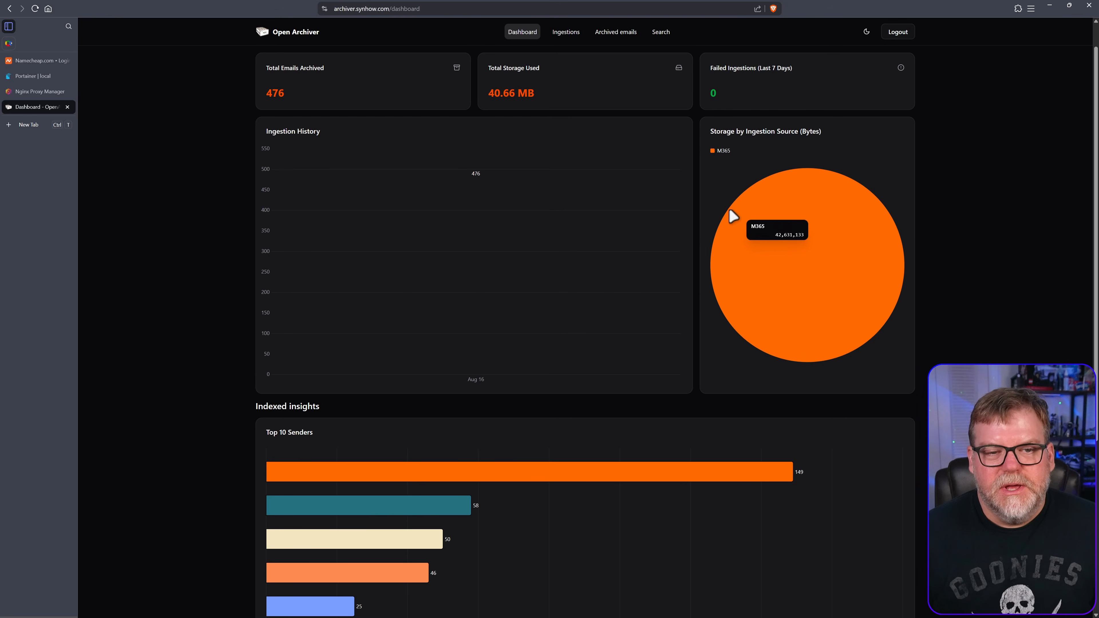
{"action": "mouse_move", "coordinate": [613, 197]}
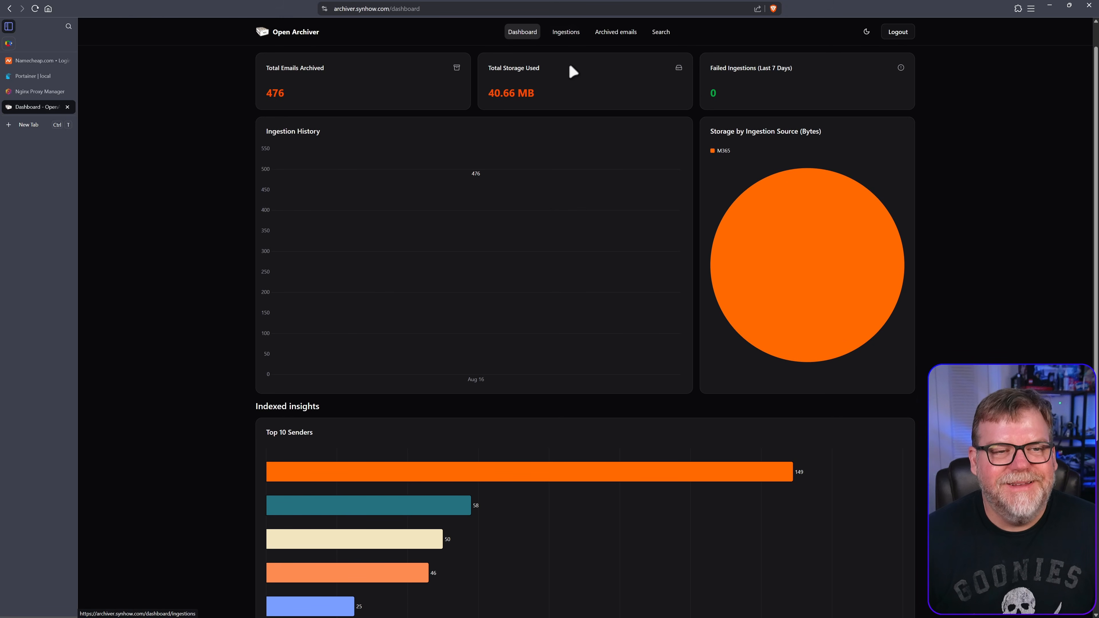
Open the 7:57:26 PM PIM alert email from the Archived emails list
{"action": "left_click", "coordinate": [618, 34]}
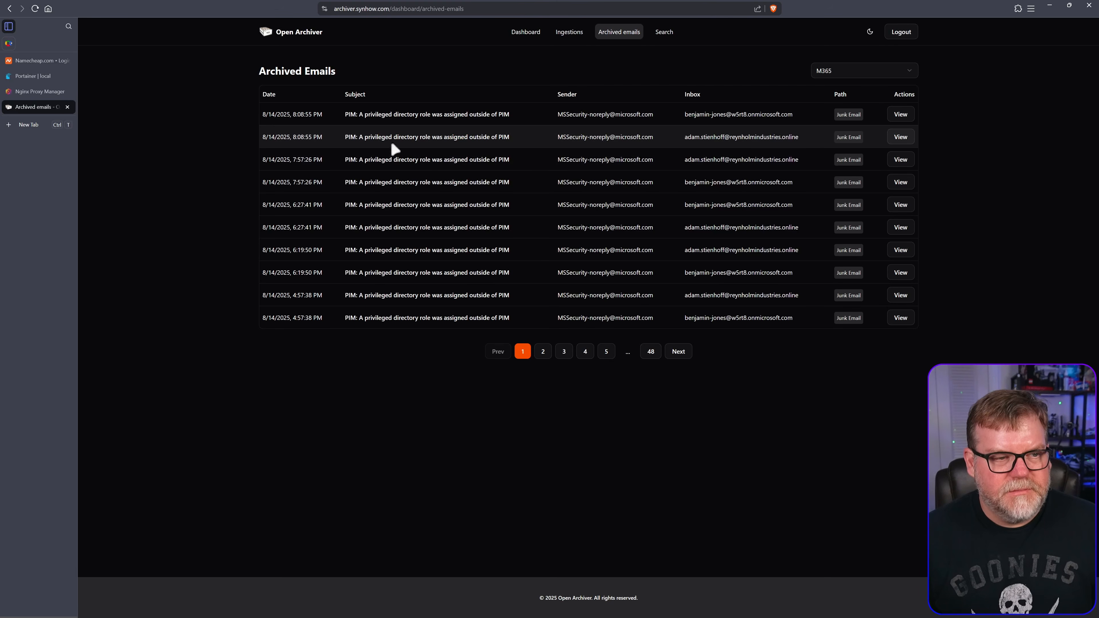
{"action": "left_click", "coordinate": [908, 160]}
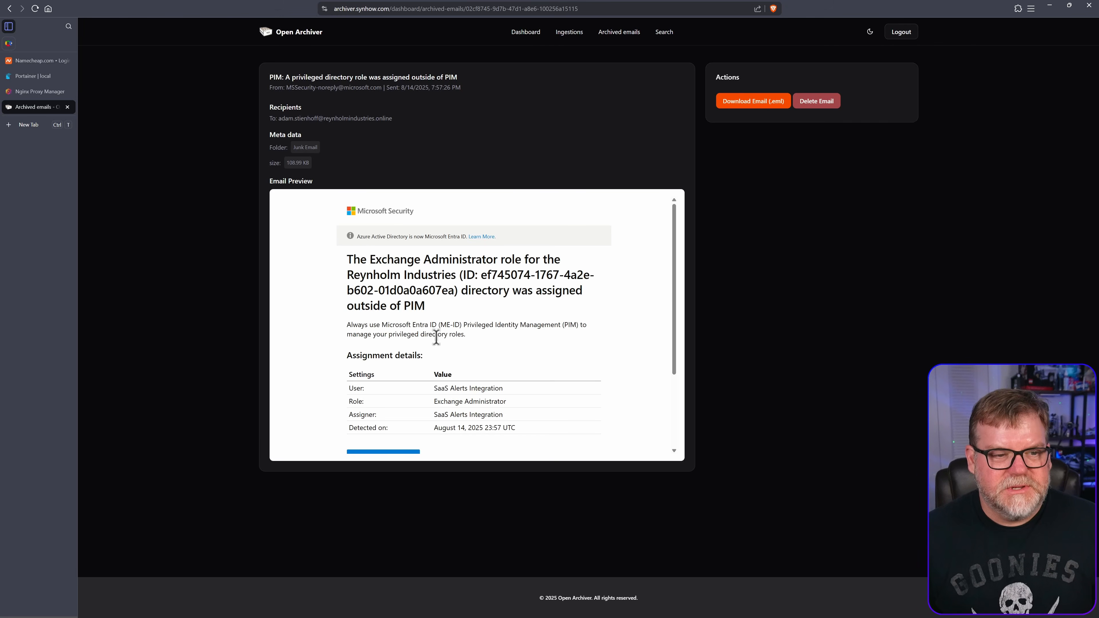
{"action": "scroll", "coordinate": [435, 374], "scroll_direction": "down", "scroll_amount": 3}
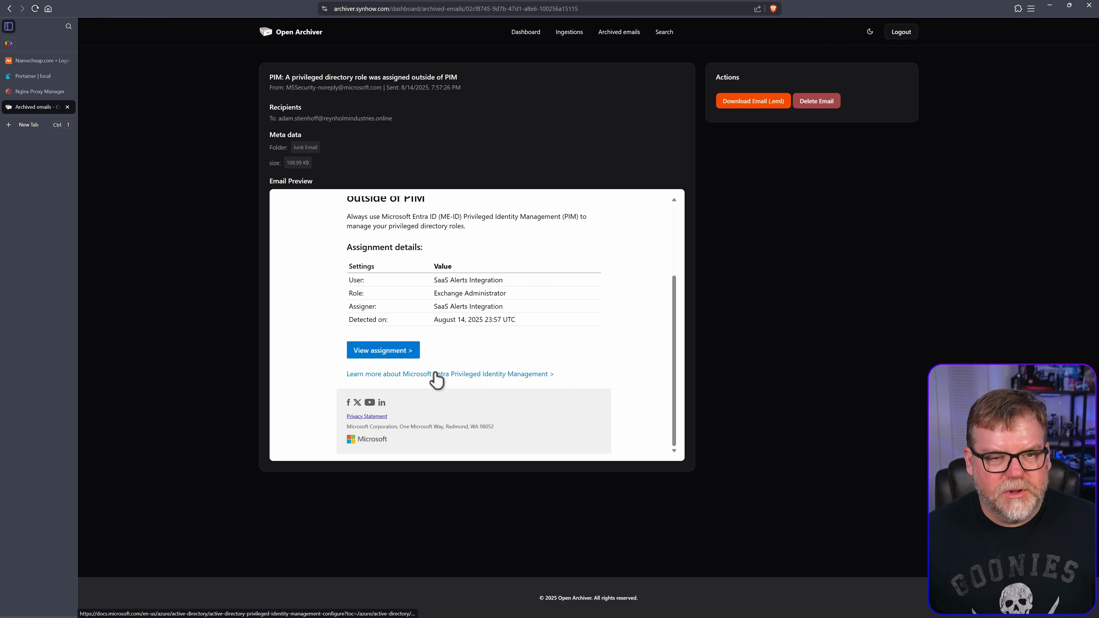
{"action": "scroll", "coordinate": [436, 378], "scroll_direction": "up", "scroll_amount": 3}
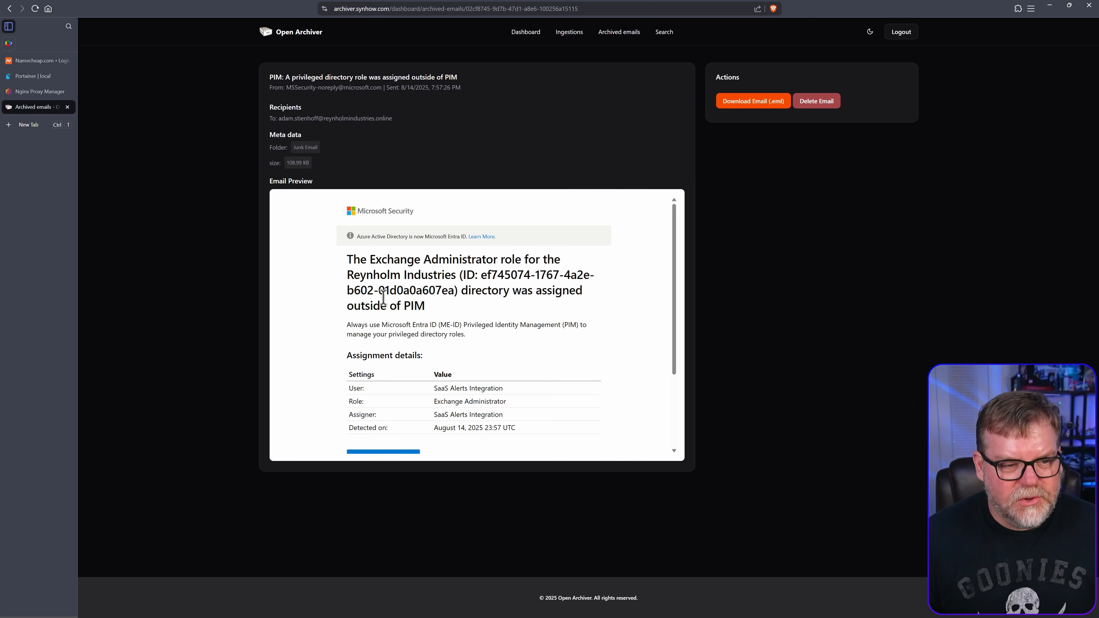
Copy 'Reynholm Industries' from the email heading to the clipboard
{"action": "left_click_drag", "start_coordinate": [348, 274], "coordinate": [457, 270]}
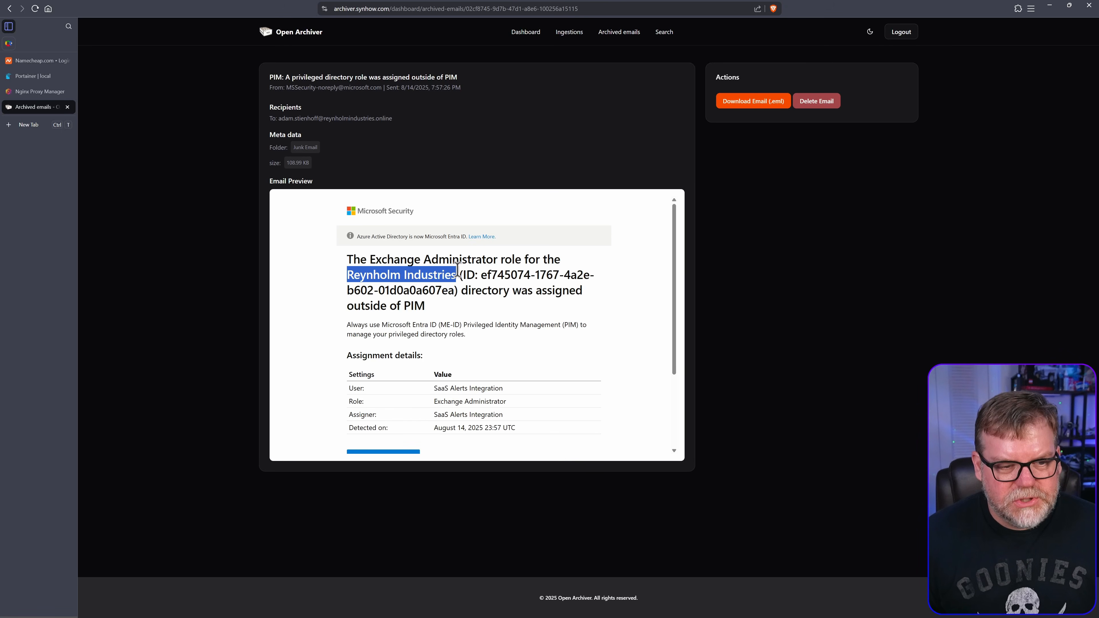
{"action": "right_click", "coordinate": [427, 278]}
{"action": "left_click", "coordinate": [478, 284]}
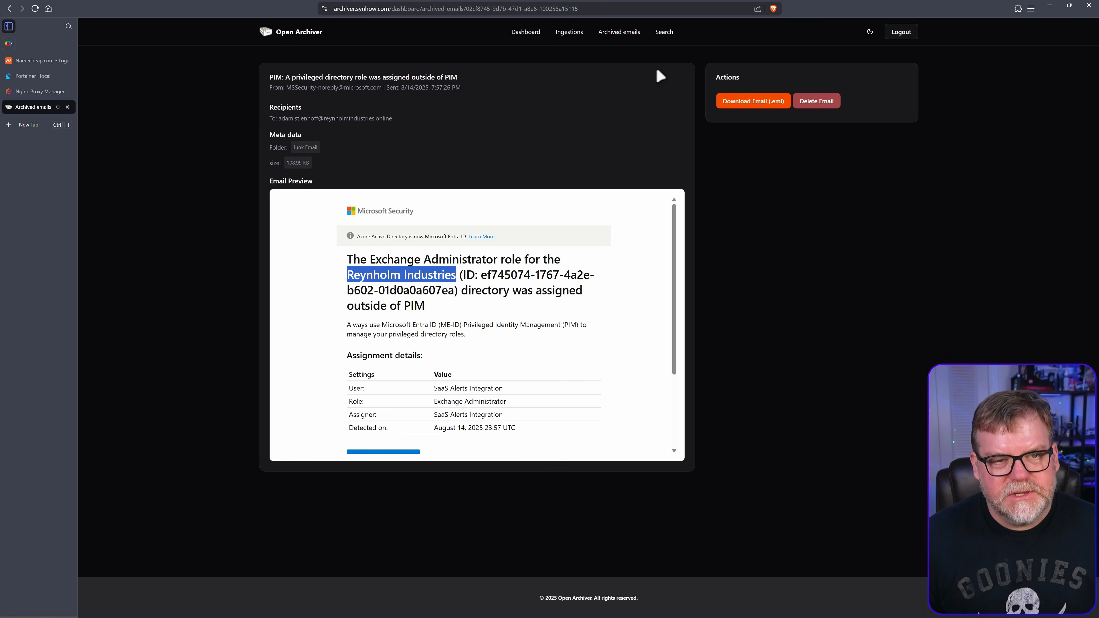
Run a full-text search of the archive for 'Reynholm Industries'
{"action": "left_click", "coordinate": [664, 31]}
{"action": "left_click", "coordinate": [377, 104]}
{"action": "key", "text": "ctrl+v"}
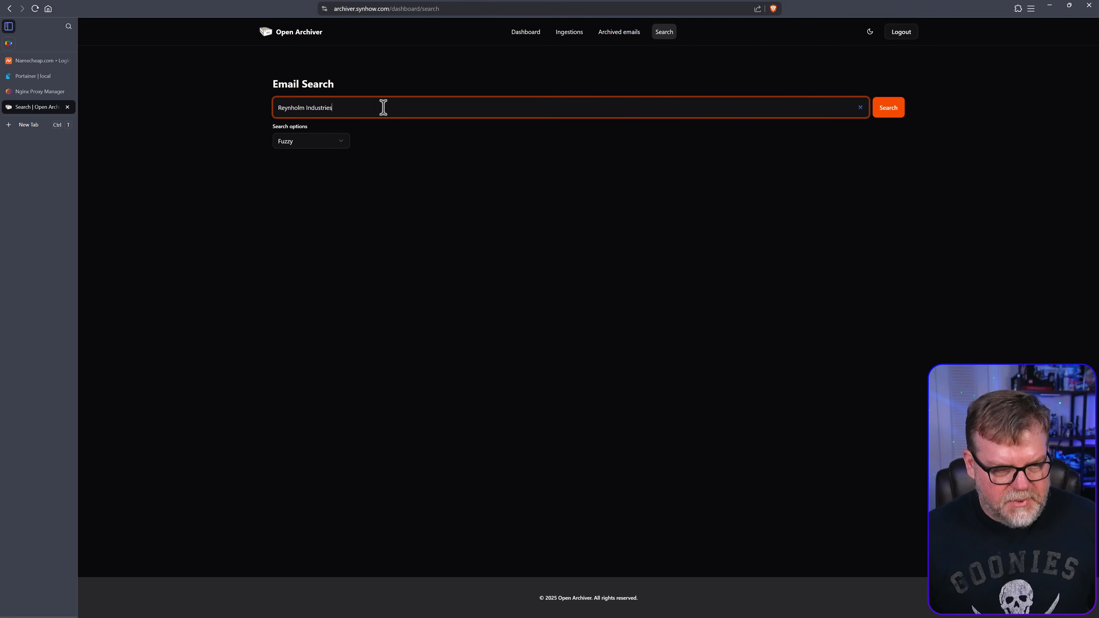
{"action": "left_click", "coordinate": [888, 114]}
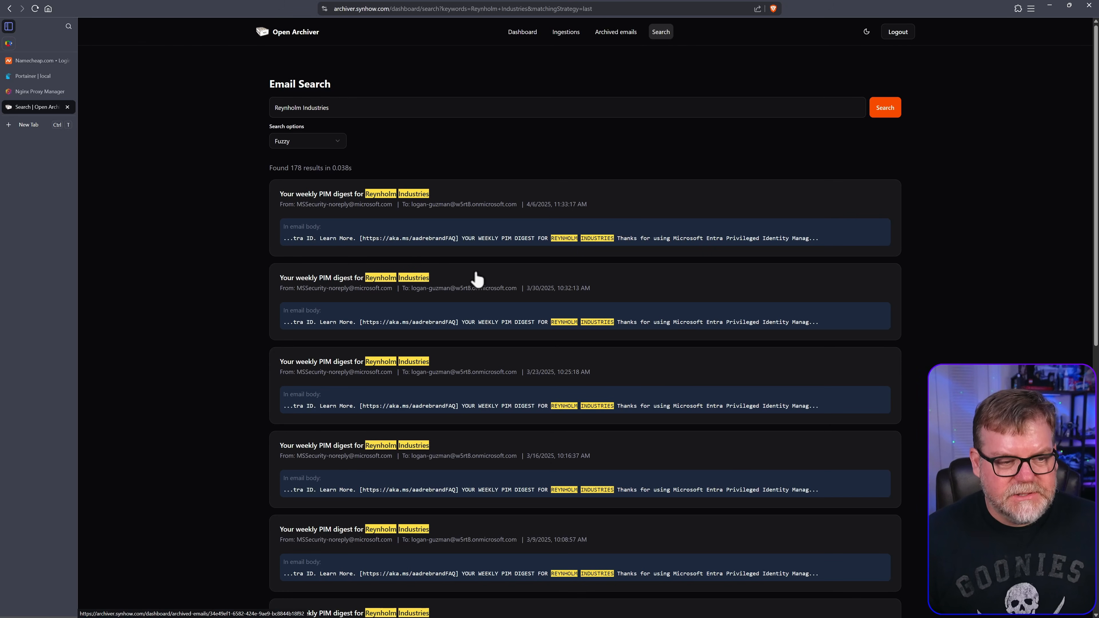
Review the 178 matching PIM digest emails, then return to the dashboard
{"action": "scroll", "coordinate": [468, 437], "scroll_direction": "down", "scroll_amount": 5}
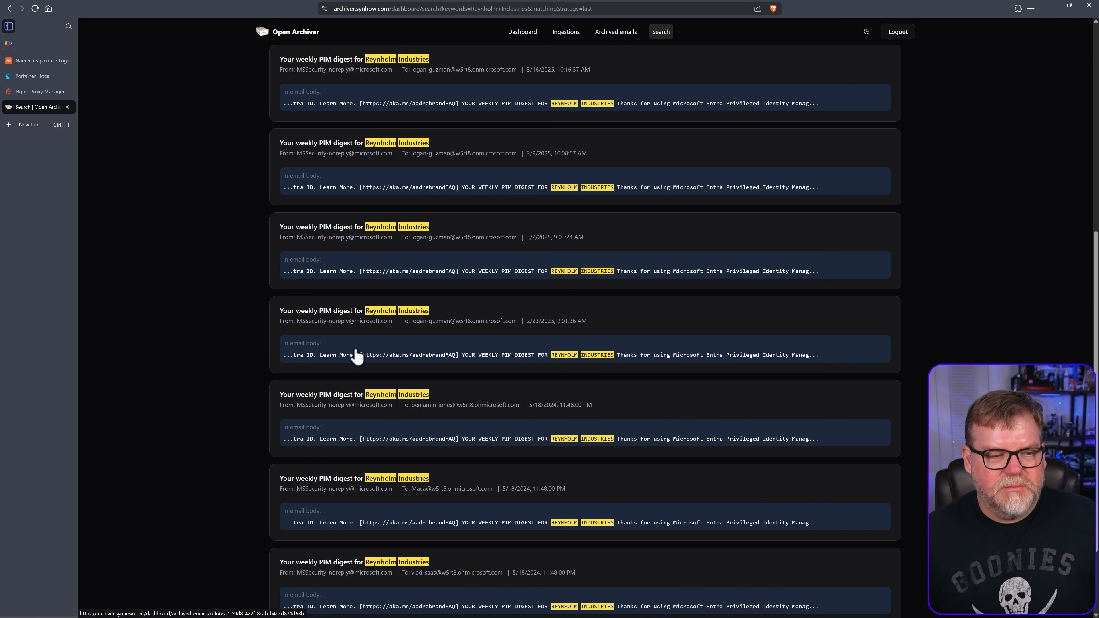
{"action": "scroll", "coordinate": [381, 360], "scroll_direction": "down", "scroll_amount": 6}
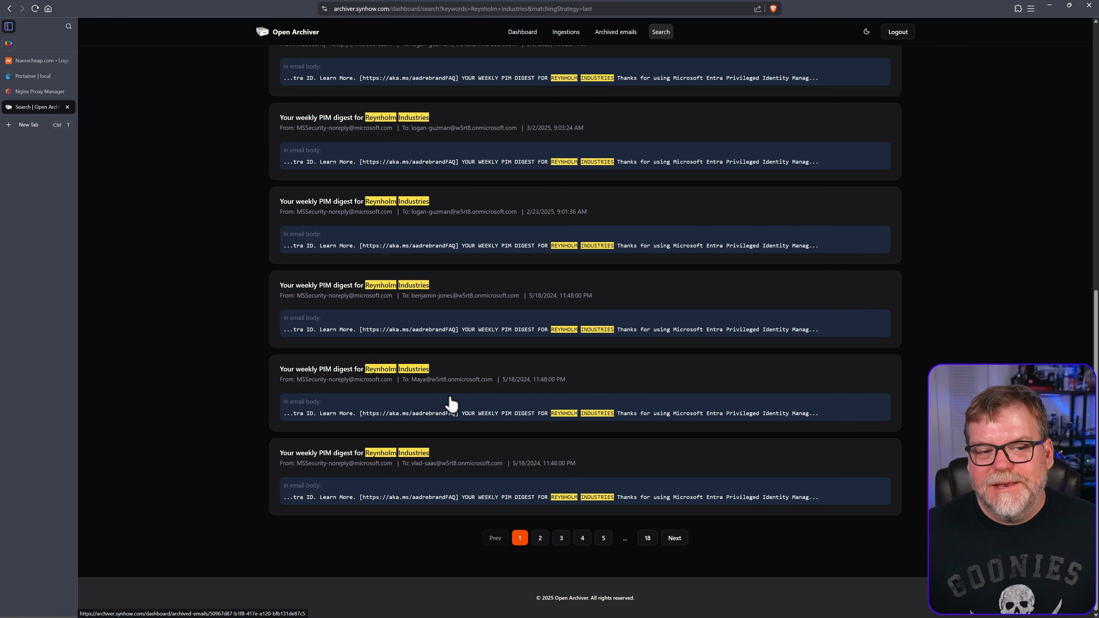
{"action": "scroll", "coordinate": [544, 429], "scroll_direction": "up", "scroll_amount": 5}
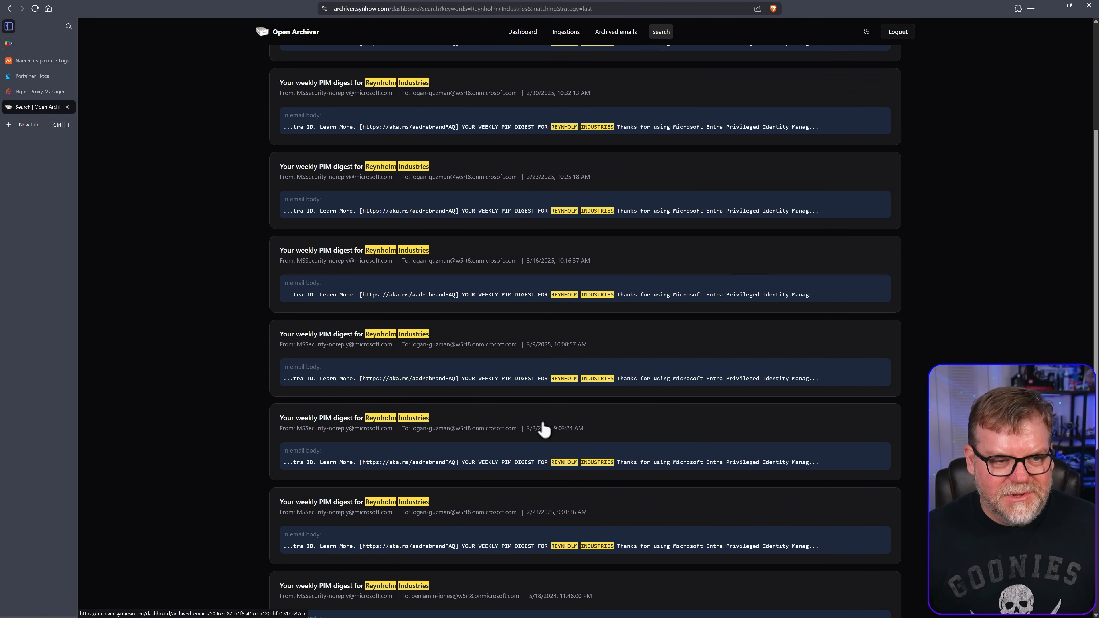
{"action": "left_click", "coordinate": [291, 34]}
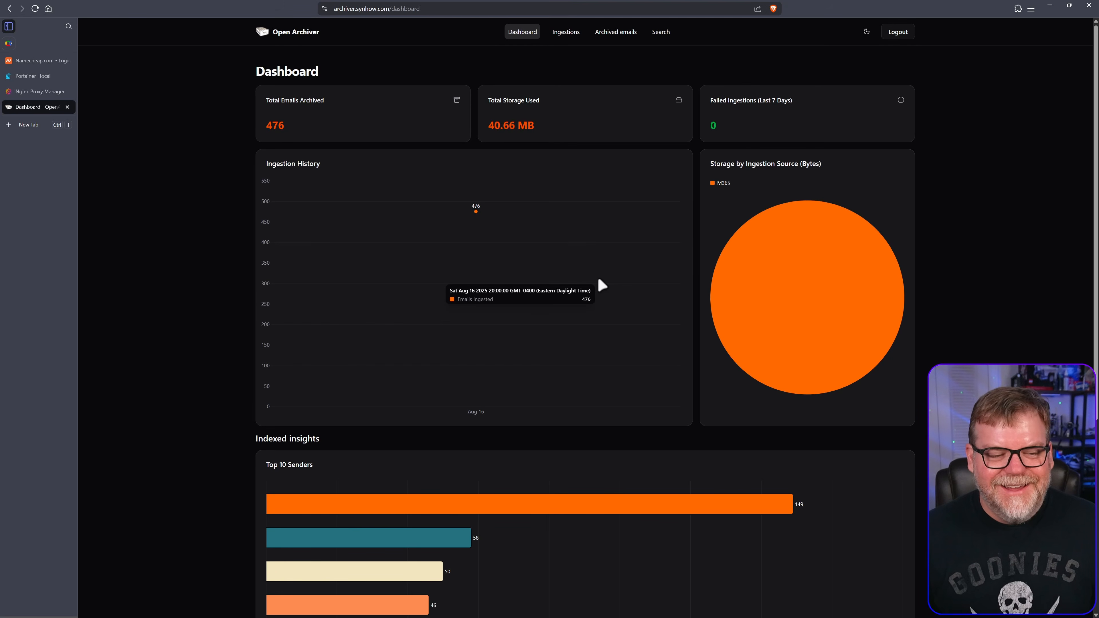